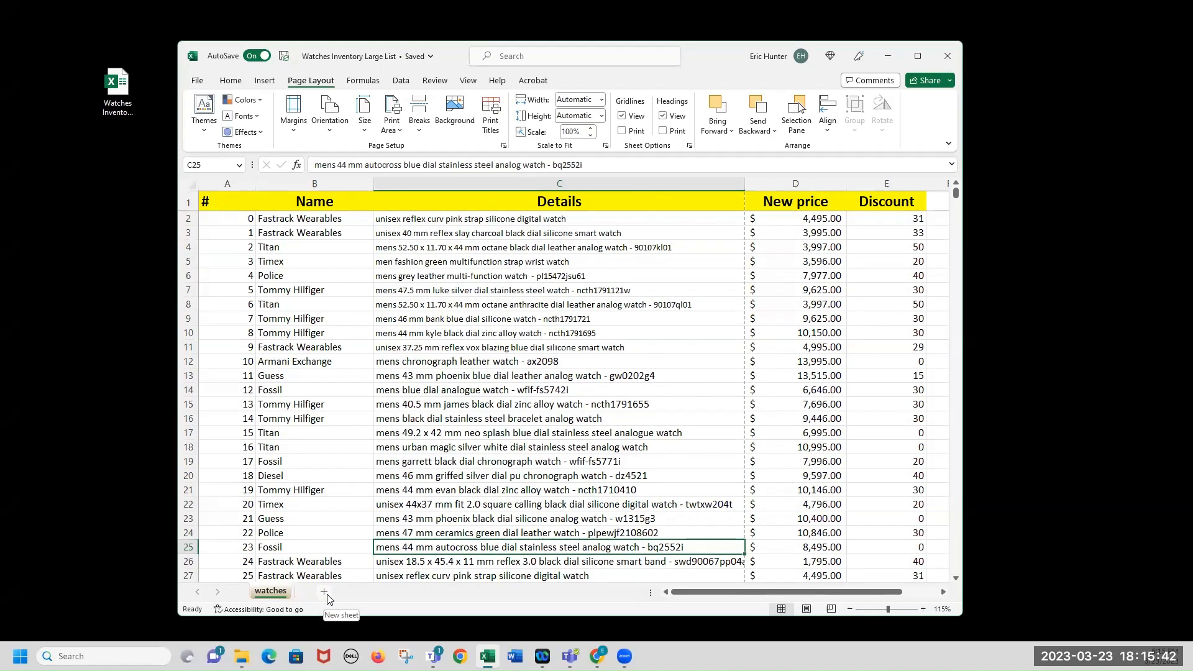
# - Add a blank worksheet to the workbook and return to the watches sheet to look over its list
pyautogui.click(326, 595)
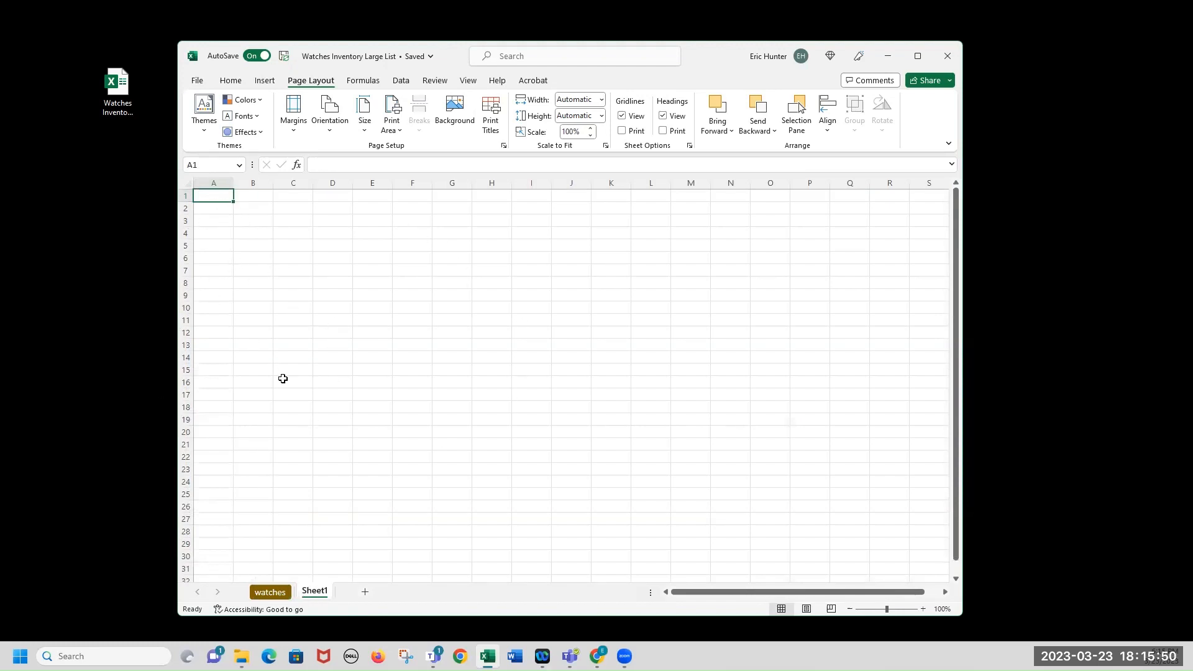
pyautogui.click(272, 597)
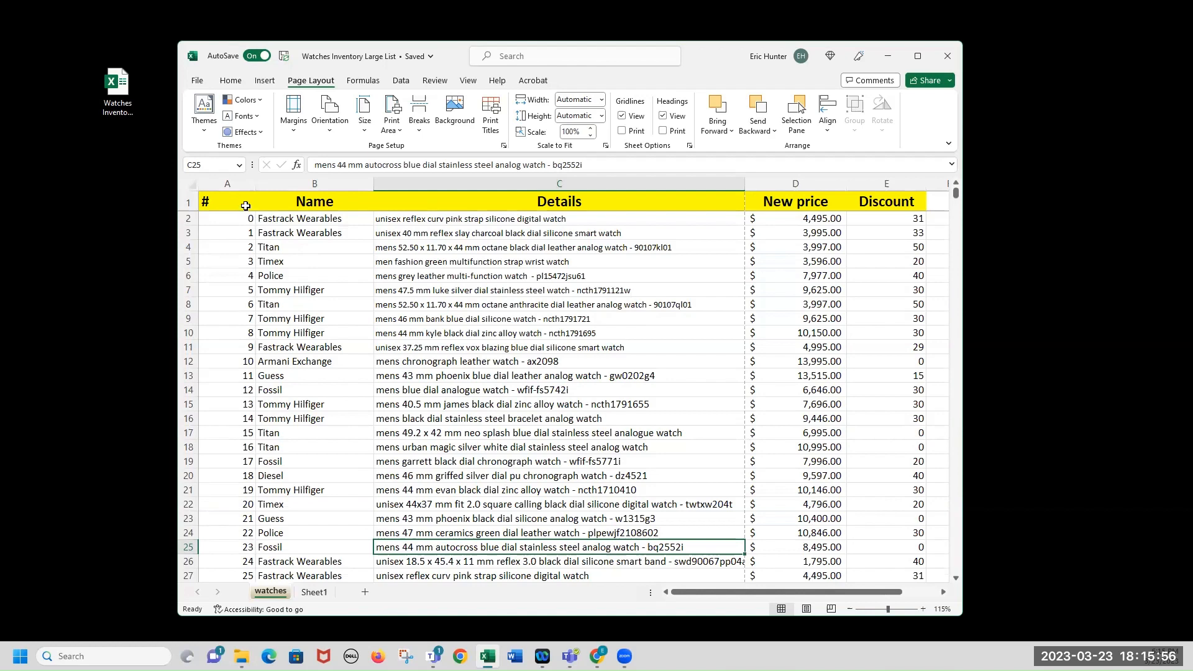
pyautogui.scroll(-7, 497, 481)
pyautogui.moveTo(955, 206)
pyautogui.mouseDown()
pyautogui.moveTo(935, 592)
pyautogui.moveTo(942, 194)
pyautogui.mouseUp()
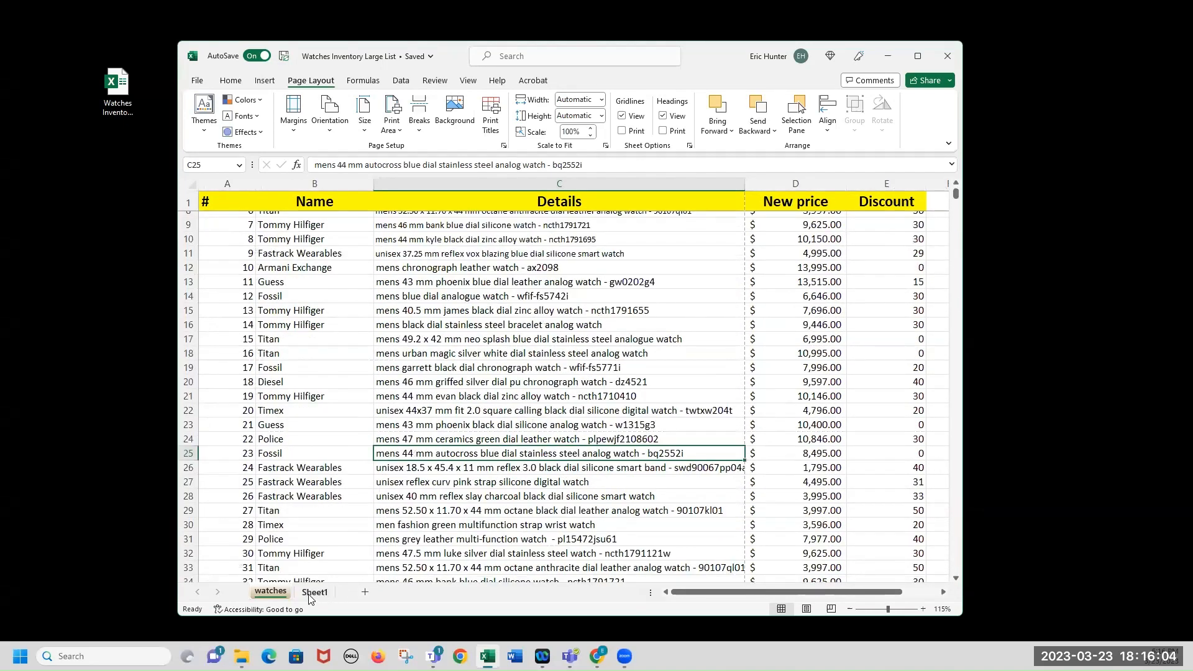
# - Add three more blank worksheets after Sheet1
pyautogui.click(310, 599)
pyautogui.click(366, 593)
pyautogui.click(409, 594)
pyautogui.click(450, 594)
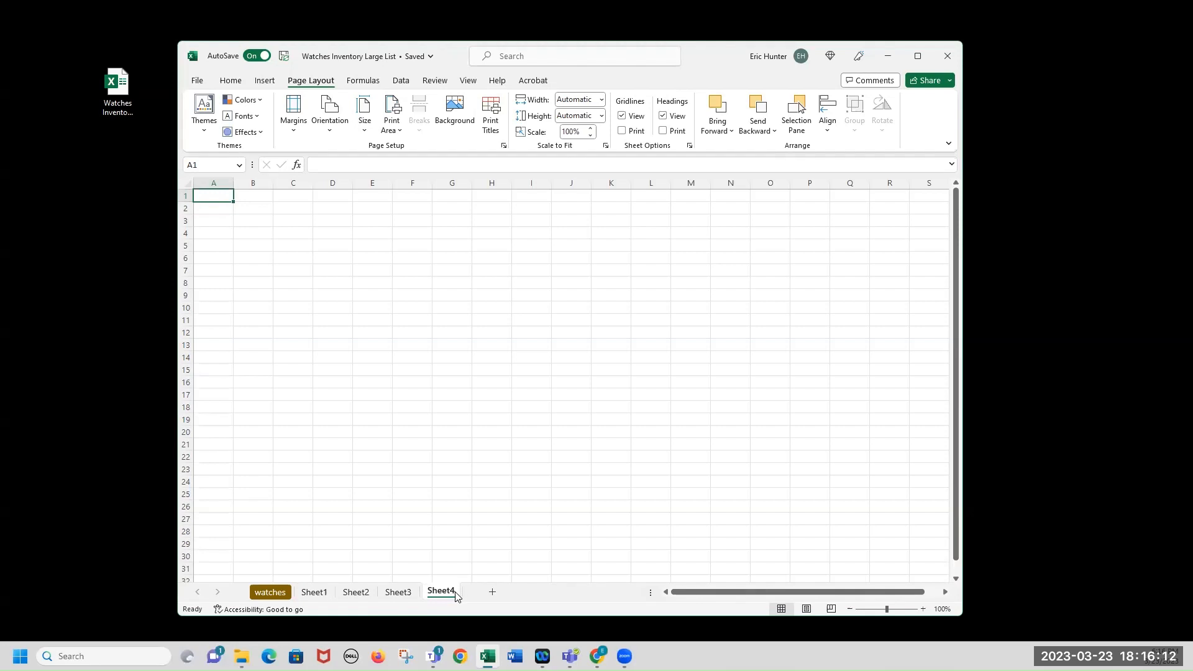
# - Color the Sheet4 tab blue and the Sheet3 tab light orange
pyautogui.rightClick(452, 596)
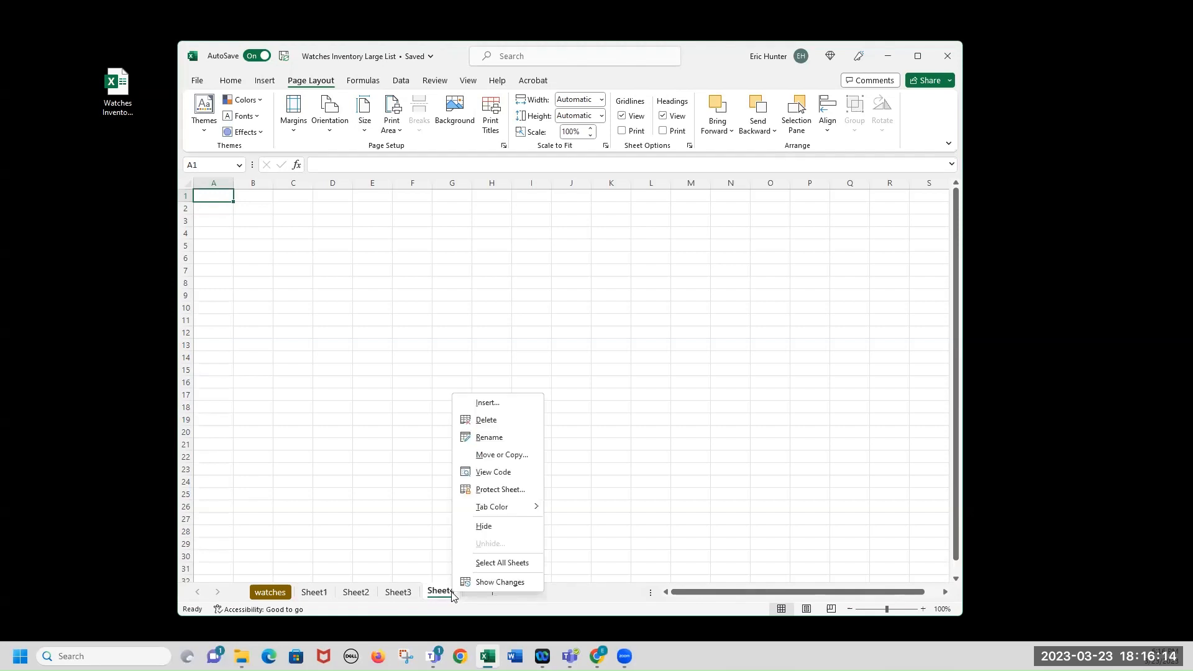
pyautogui.moveTo(507, 512)
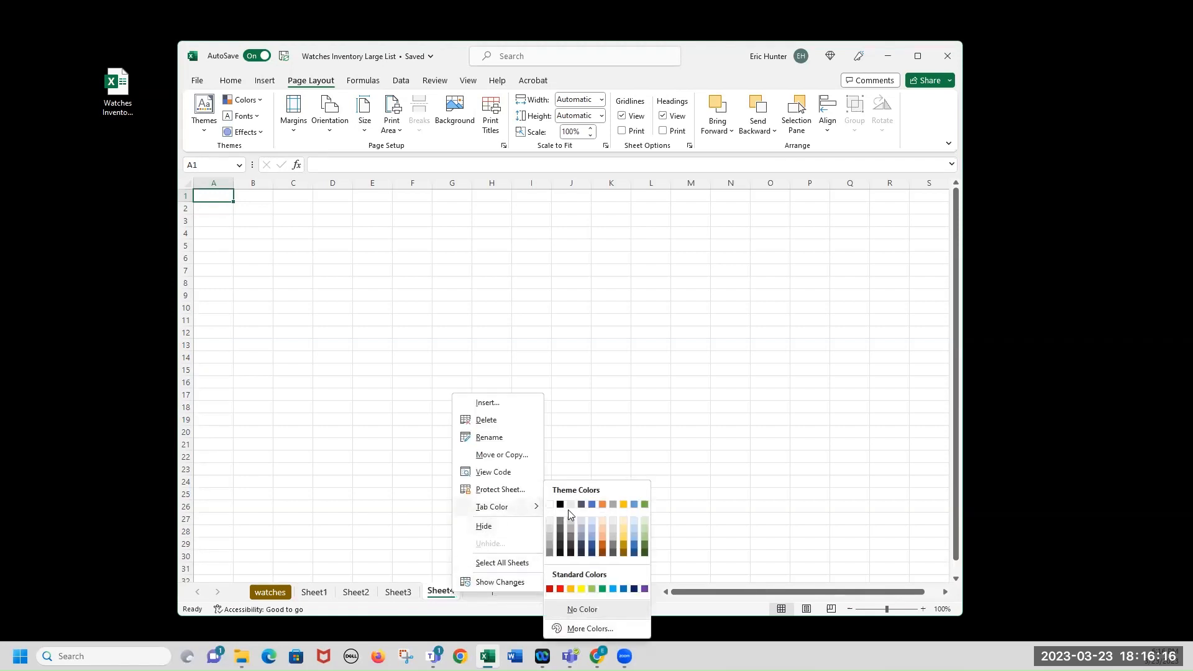
pyautogui.click(591, 505)
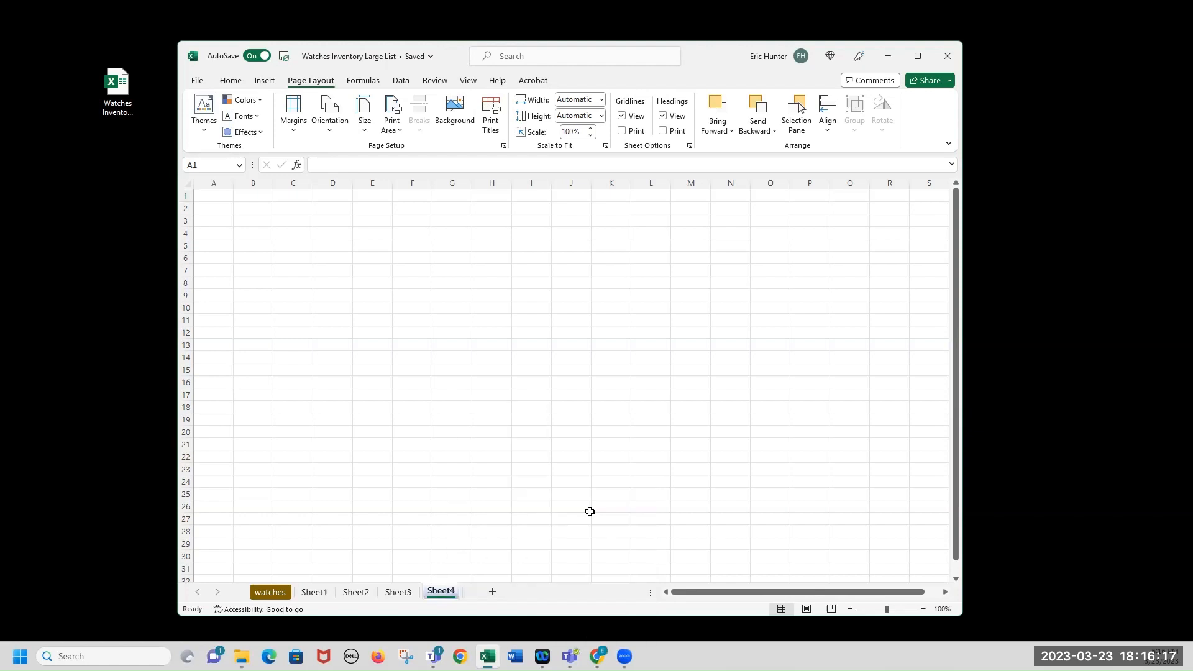
pyautogui.rightClick(405, 592)
pyautogui.moveTo(487, 505)
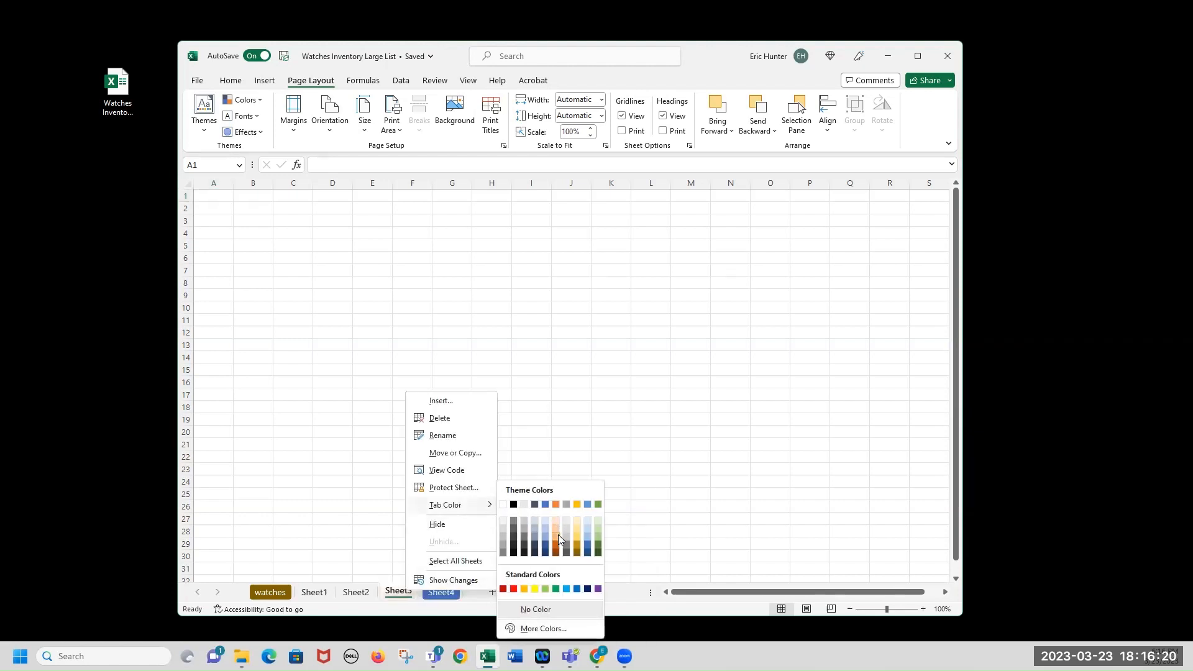
pyautogui.click(557, 533)
# - Color the Sheet2 tab light green and the Sheet1 tab red
pyautogui.rightClick(356, 591)
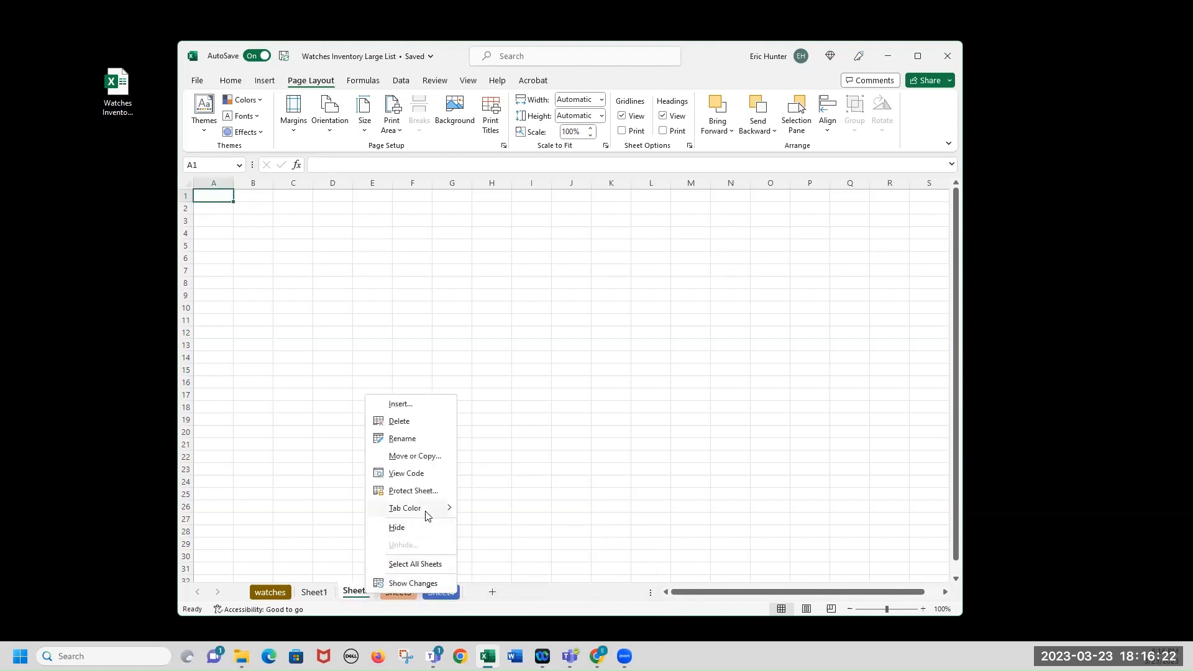
pyautogui.moveTo(448, 508)
pyautogui.click(551, 538)
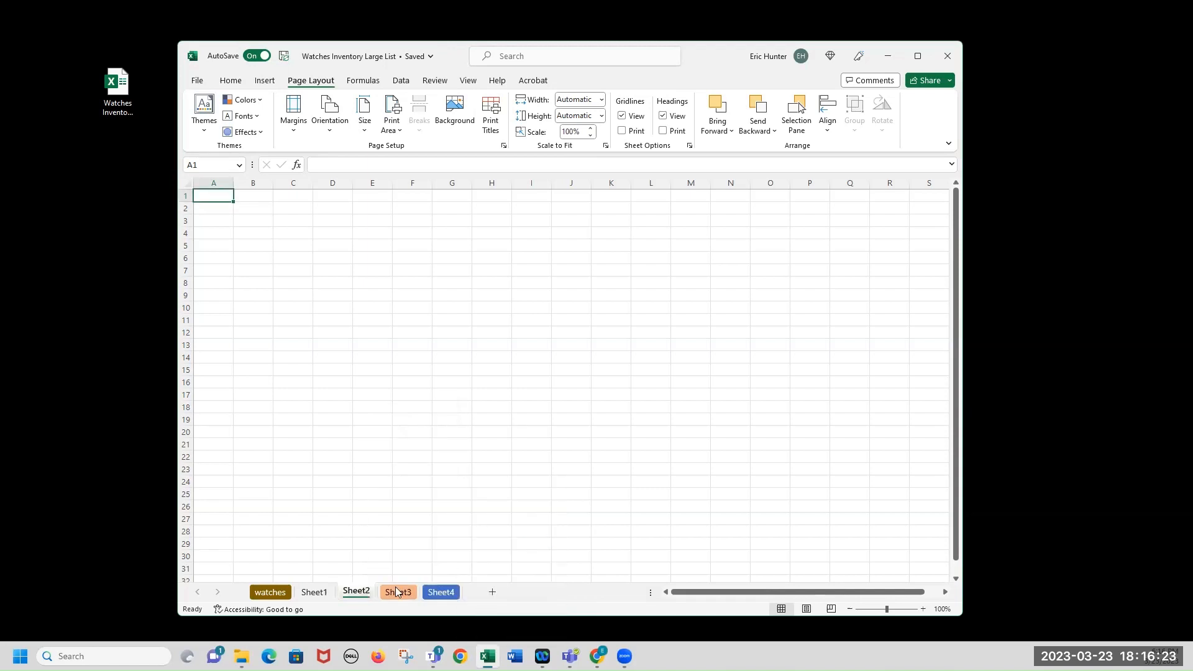
pyautogui.rightClick(310, 592)
pyautogui.moveTo(381, 514)
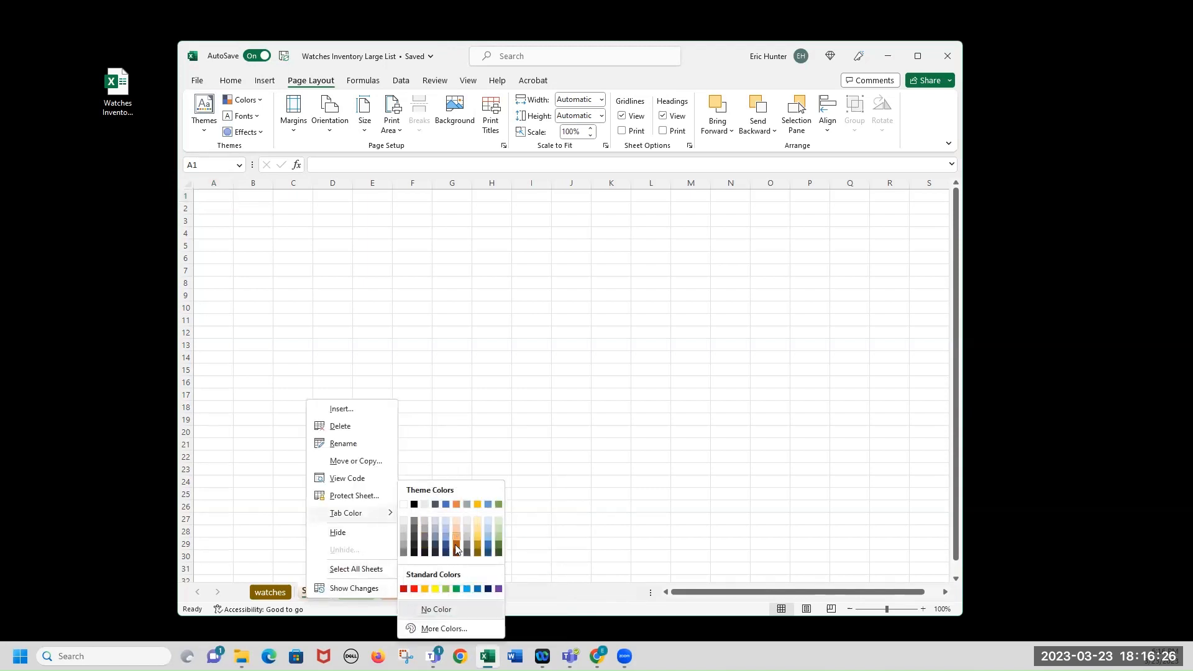
pyautogui.click(414, 588)
pyautogui.click(357, 566)
# - Rename Sheet4 as Chains
pyautogui.click(358, 593)
pyautogui.click(397, 592)
pyautogui.click(441, 594)
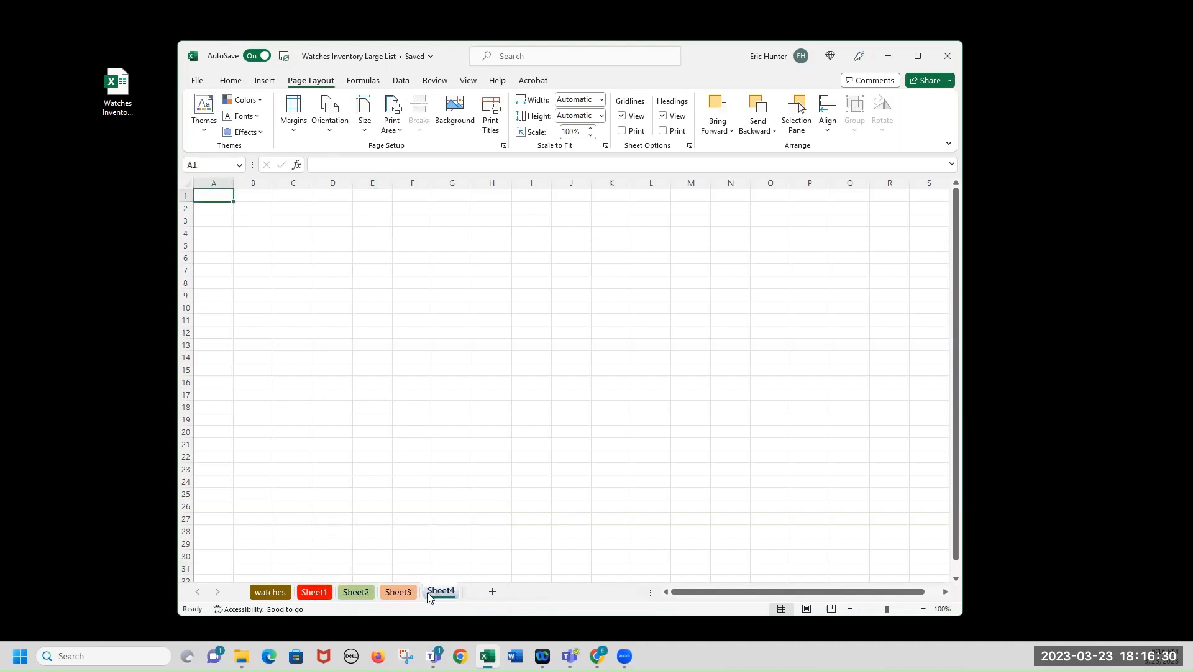
pyautogui.rightClick(452, 597)
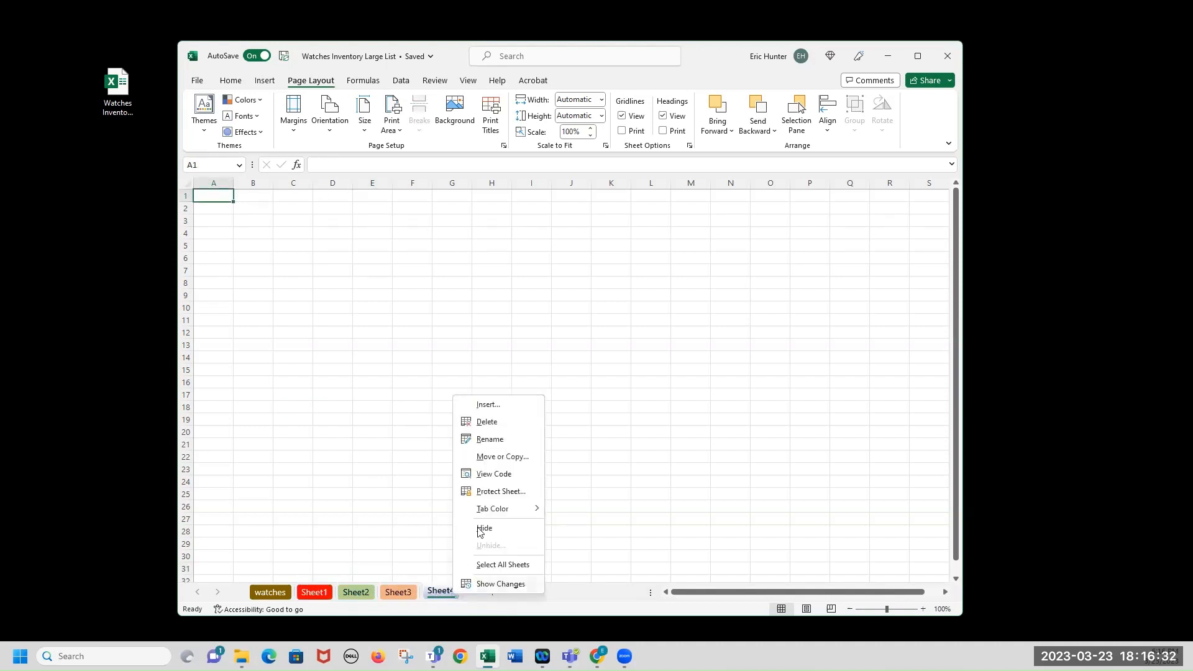
pyautogui.click(495, 442)
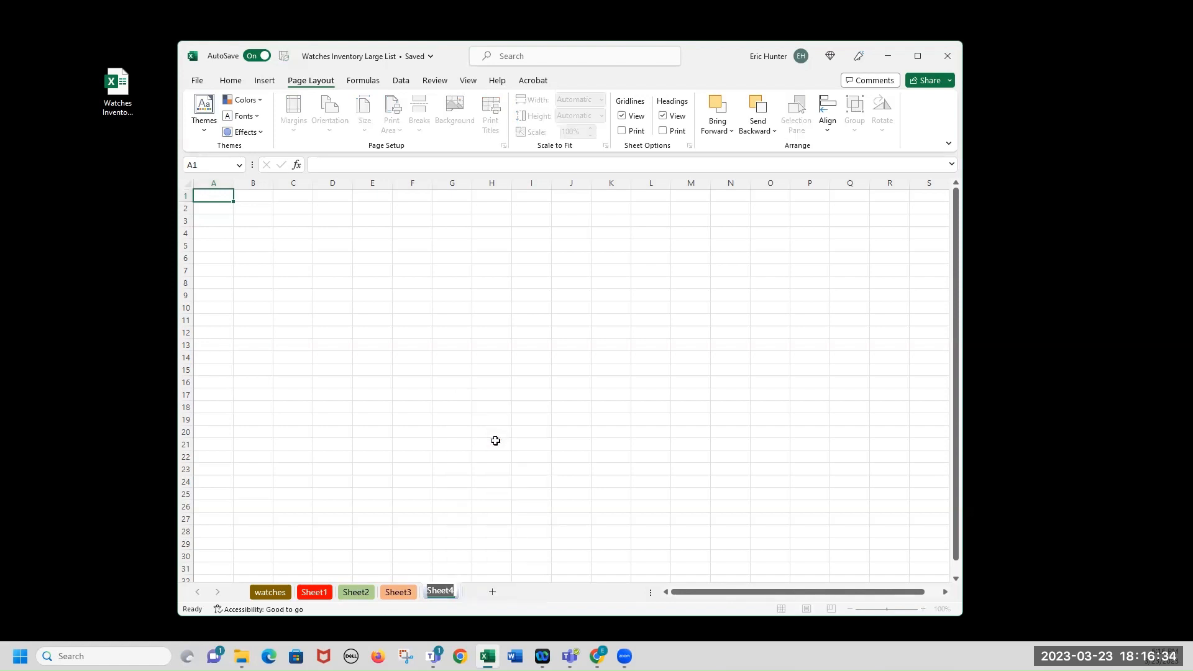
pyautogui.write('Chains')
pyautogui.press('Return')
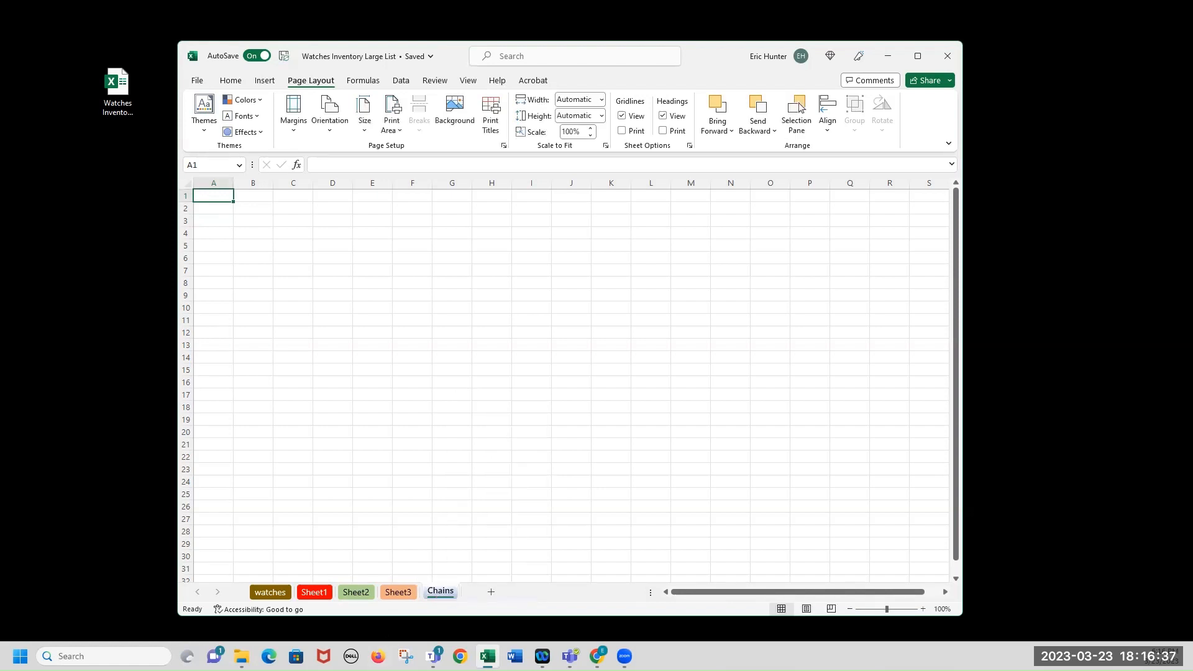
# - Rename Sheet3 as Budget
pyautogui.rightClick(403, 594)
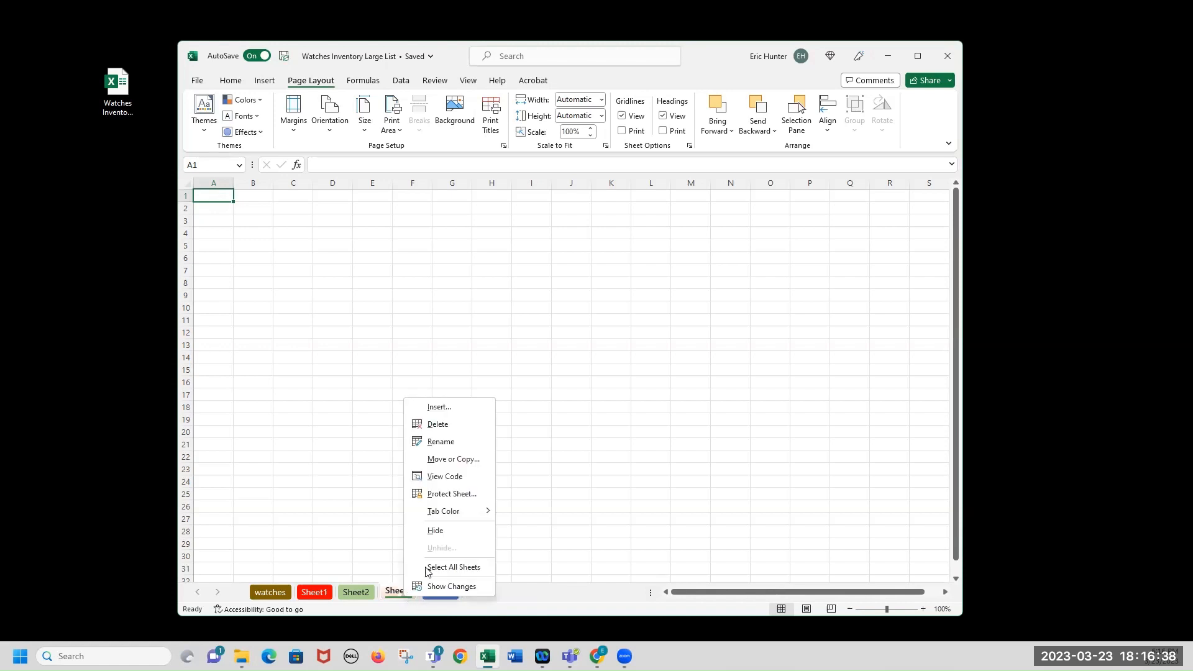
pyautogui.click(442, 441)
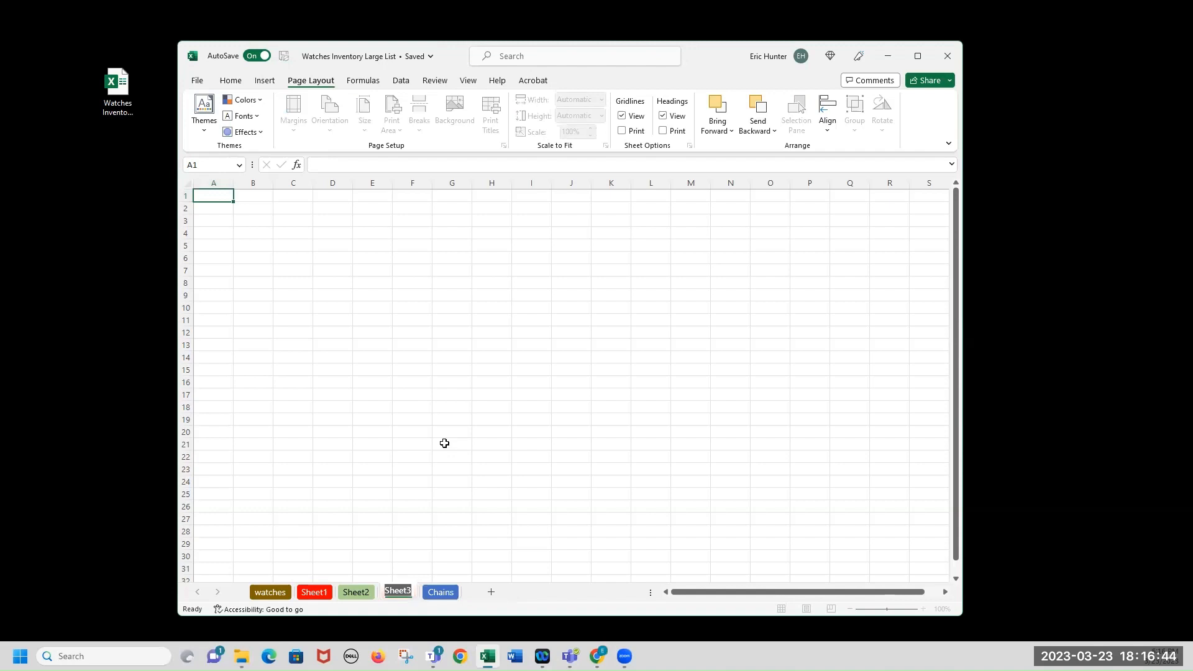
pyautogui.write('Budget')
pyautogui.press('Return')
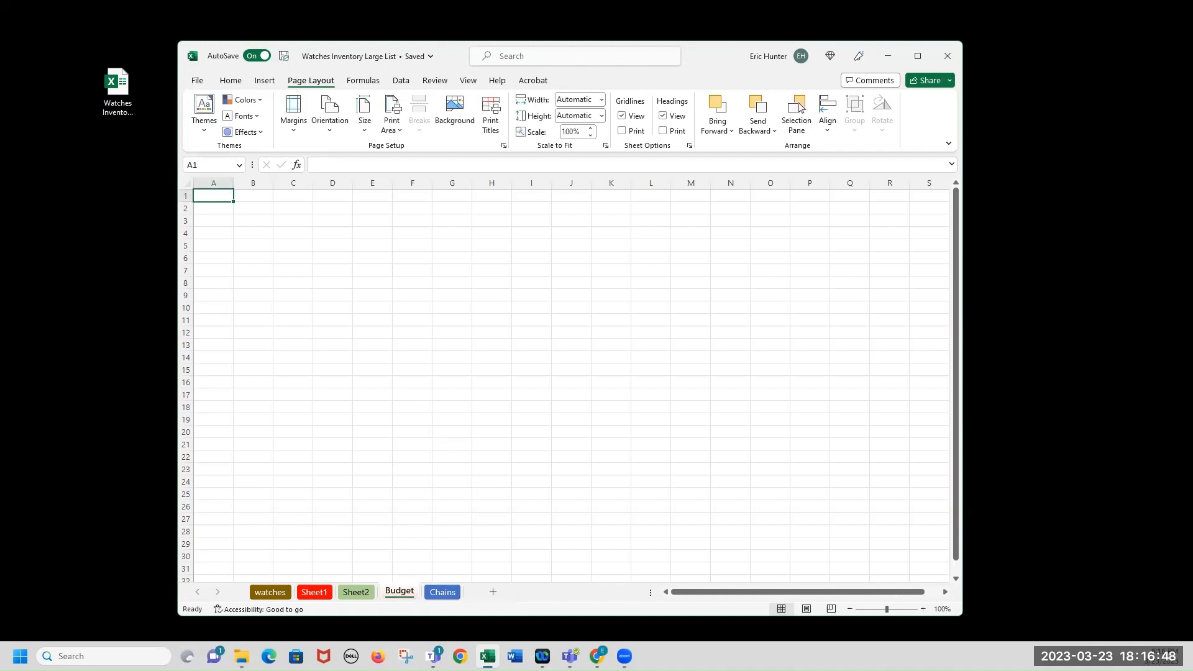
# - Rename Sheet1 as Timesheet
pyautogui.click(323, 597)
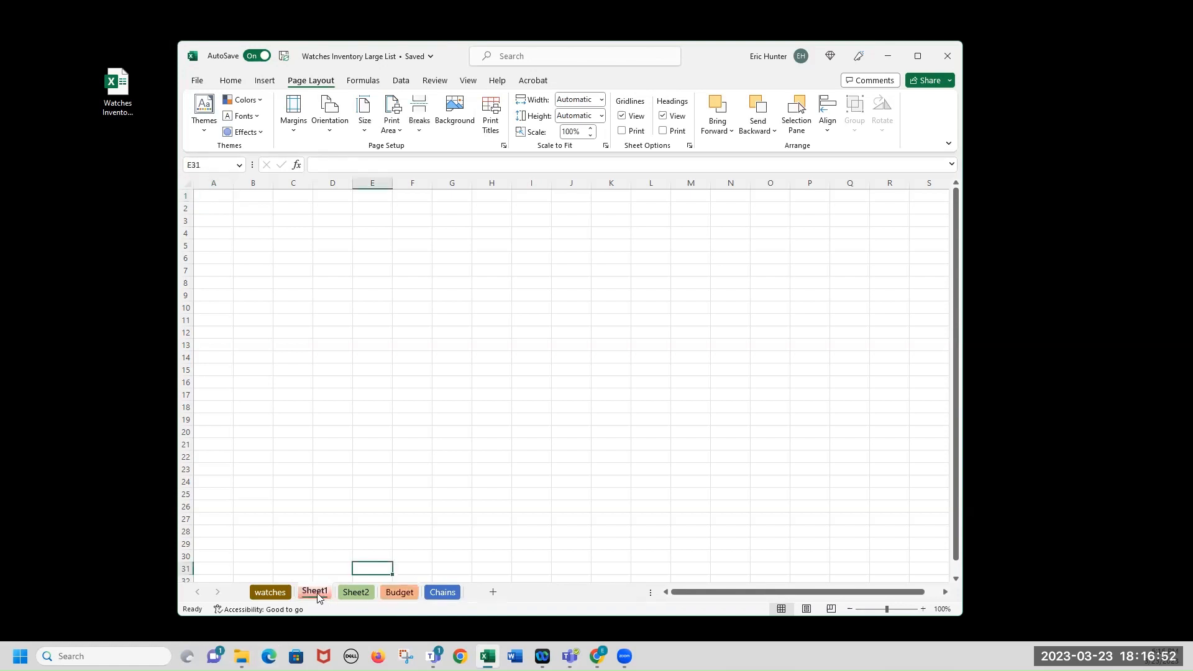
pyautogui.rightClick(320, 595)
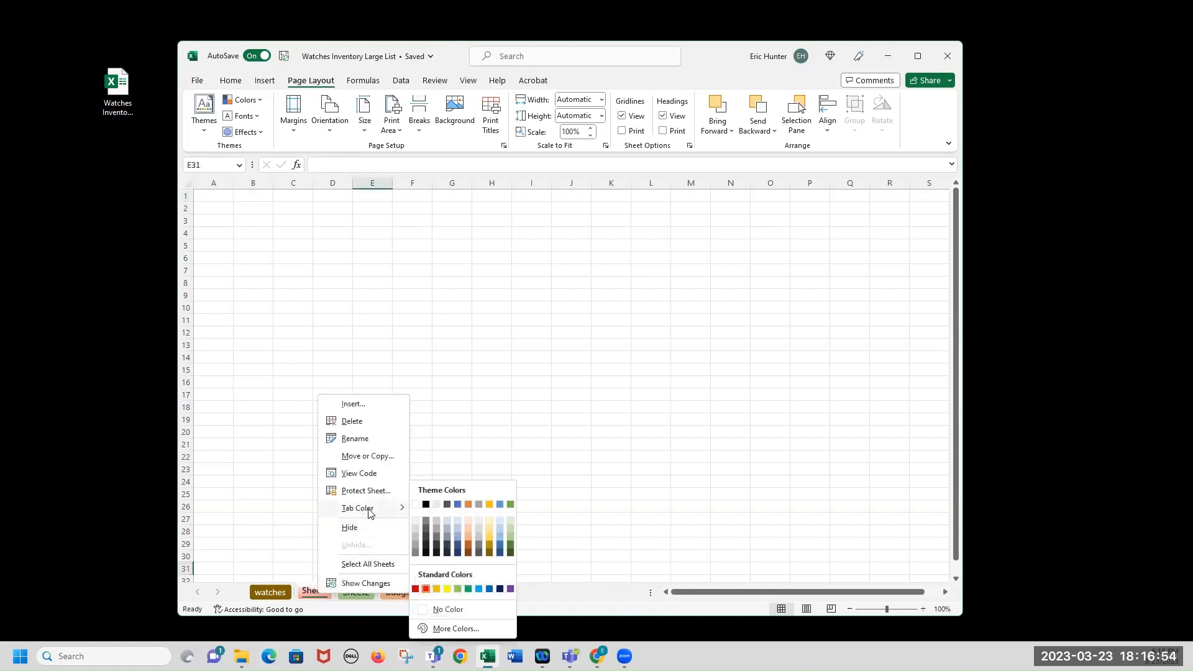
pyautogui.click(355, 438)
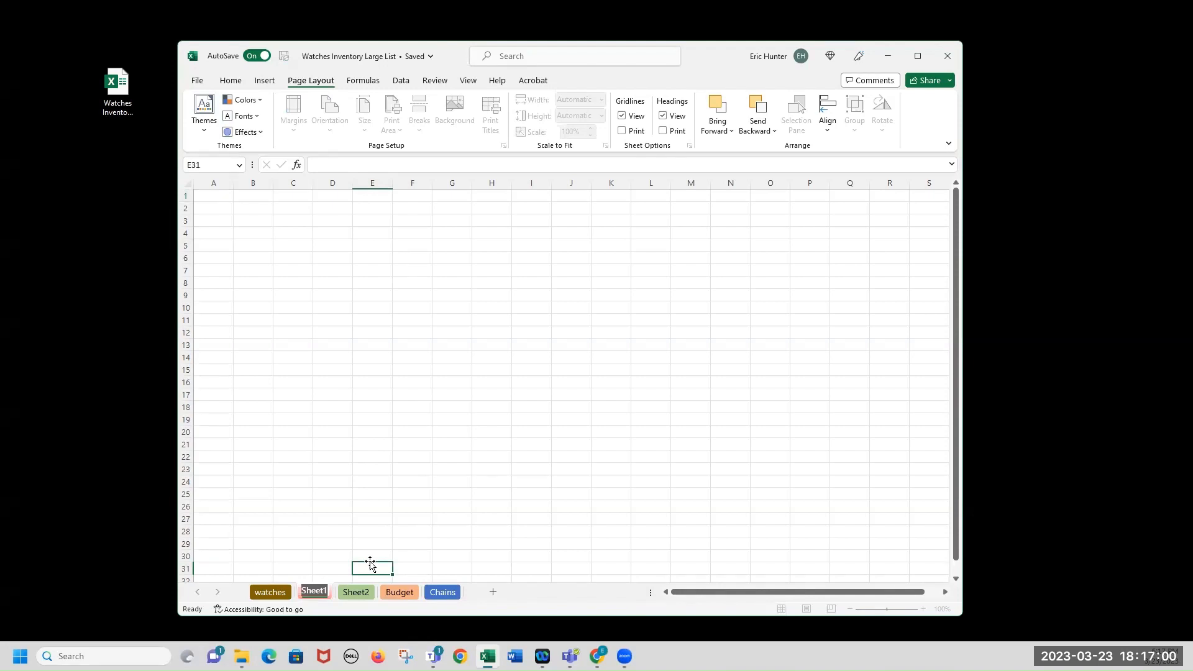
pyautogui.write('Timesheet')
pyautogui.press('Return')
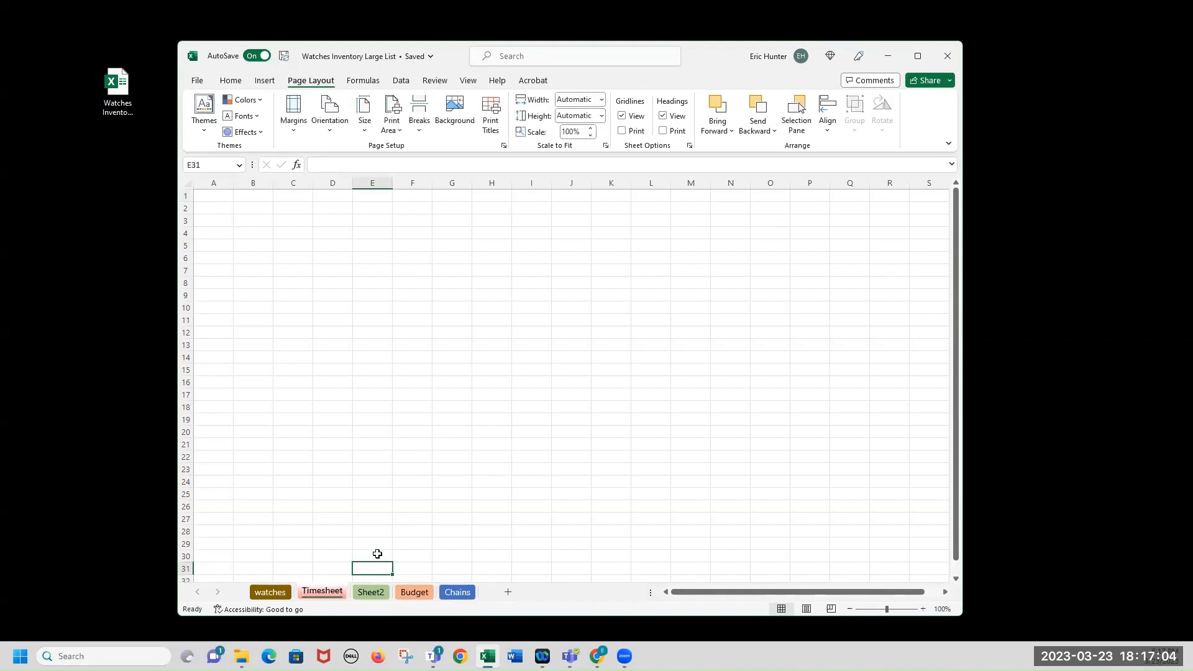
# - Delete the unneeded Sheet2 worksheet from the workbook
pyautogui.click(380, 593)
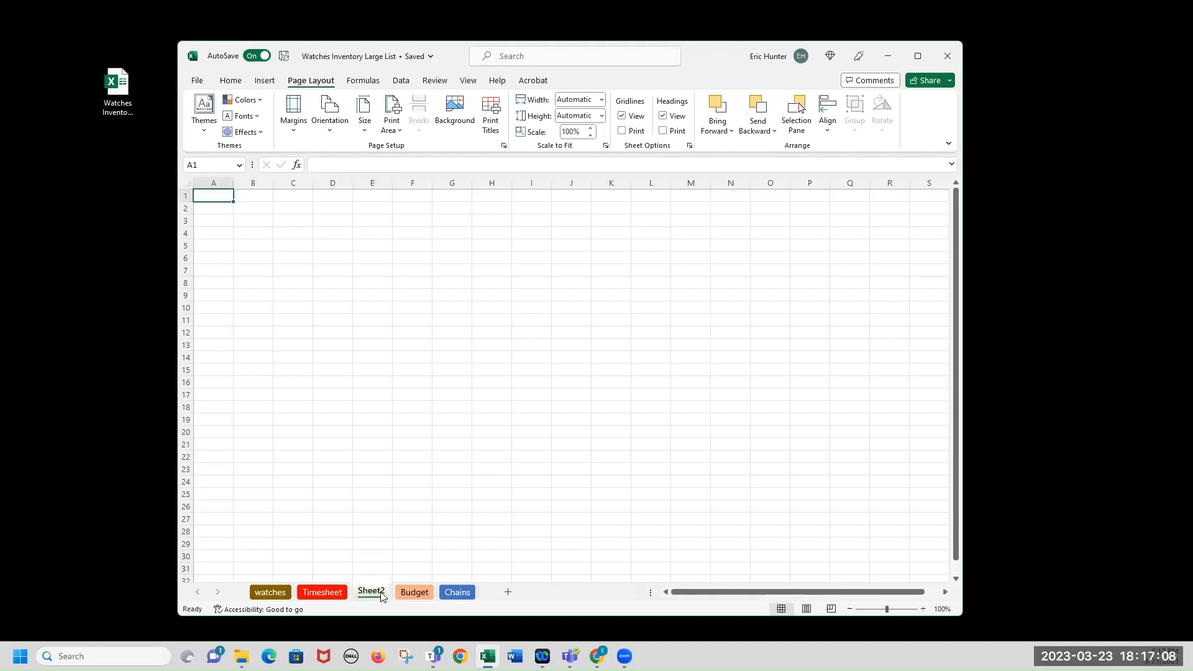
pyautogui.rightClick(381, 597)
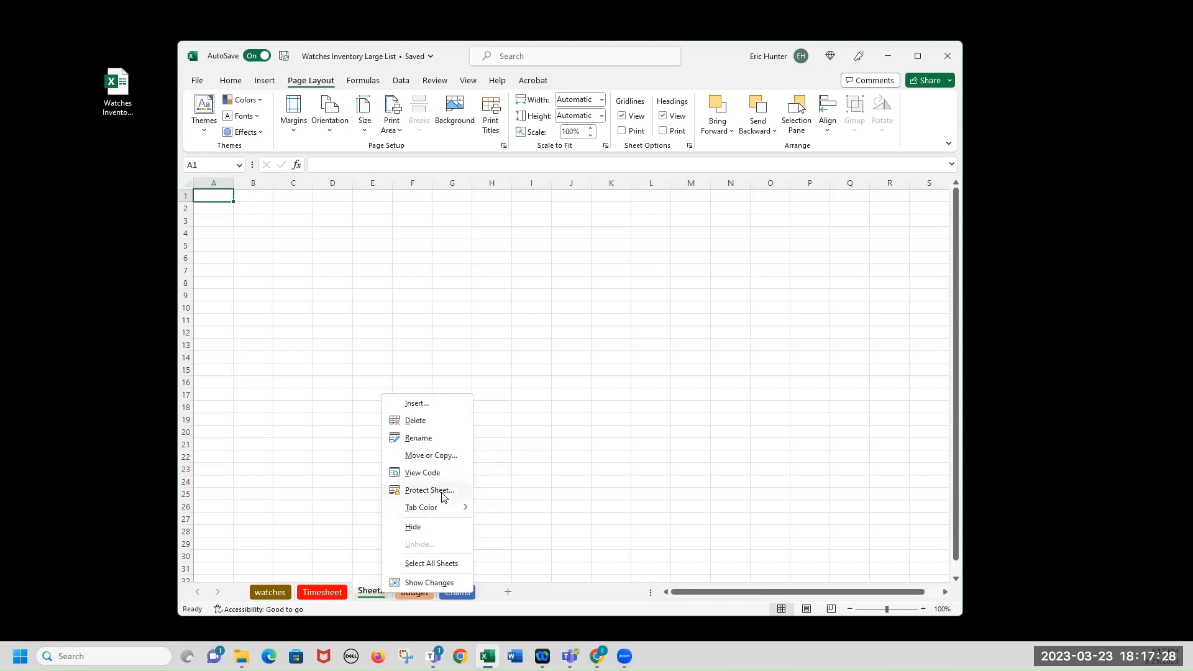
pyautogui.click(415, 420)
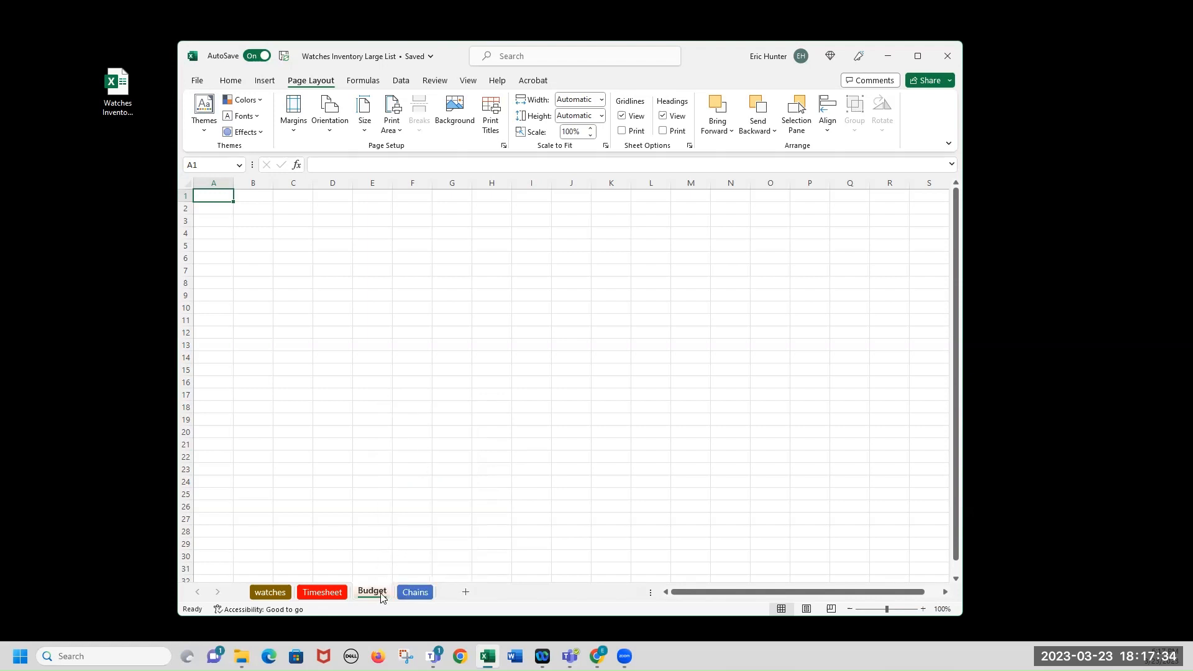
# - Switch among the watches, Timesheet, Budget and Chains worksheets to review the contents of each
pyautogui.click(422, 592)
pyautogui.click(322, 592)
pyautogui.click(277, 593)
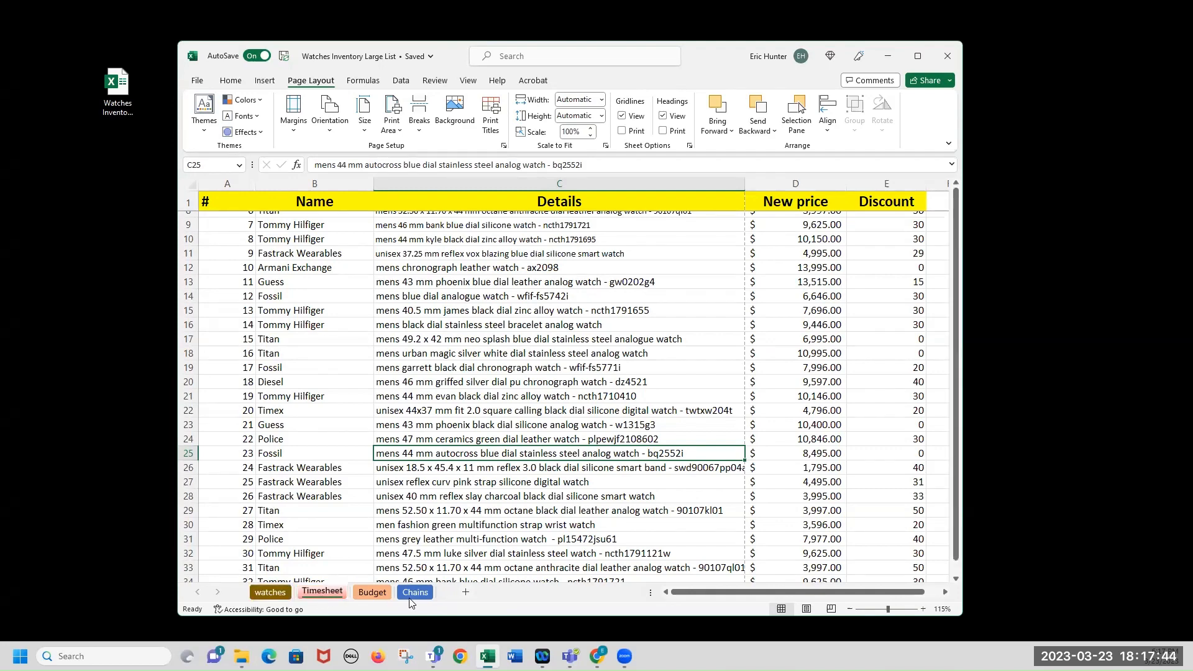
pyautogui.click(321, 595)
pyautogui.click(372, 592)
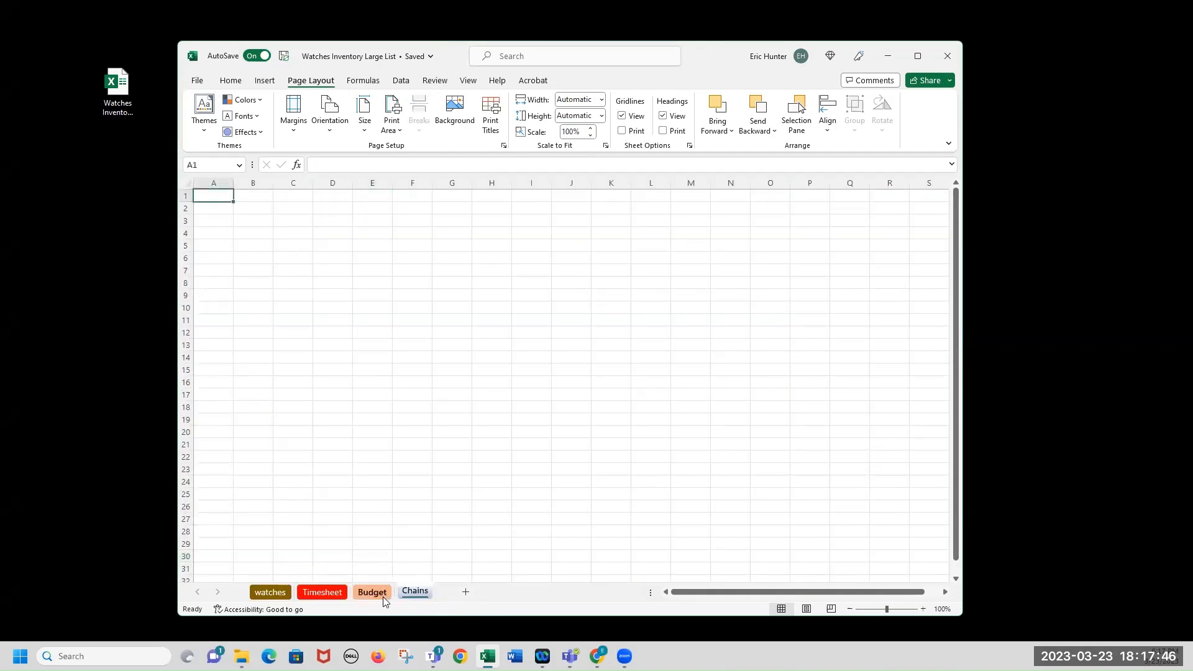
pyautogui.click(270, 593)
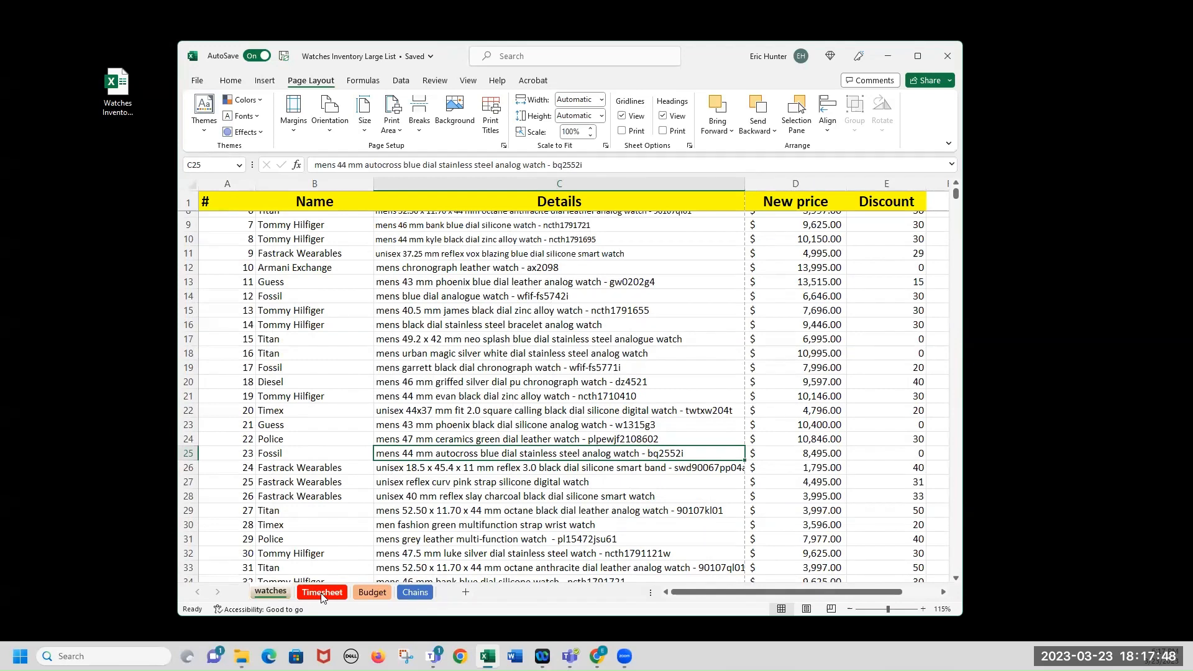
pyautogui.click(322, 592)
pyautogui.click(376, 594)
pyautogui.click(415, 592)
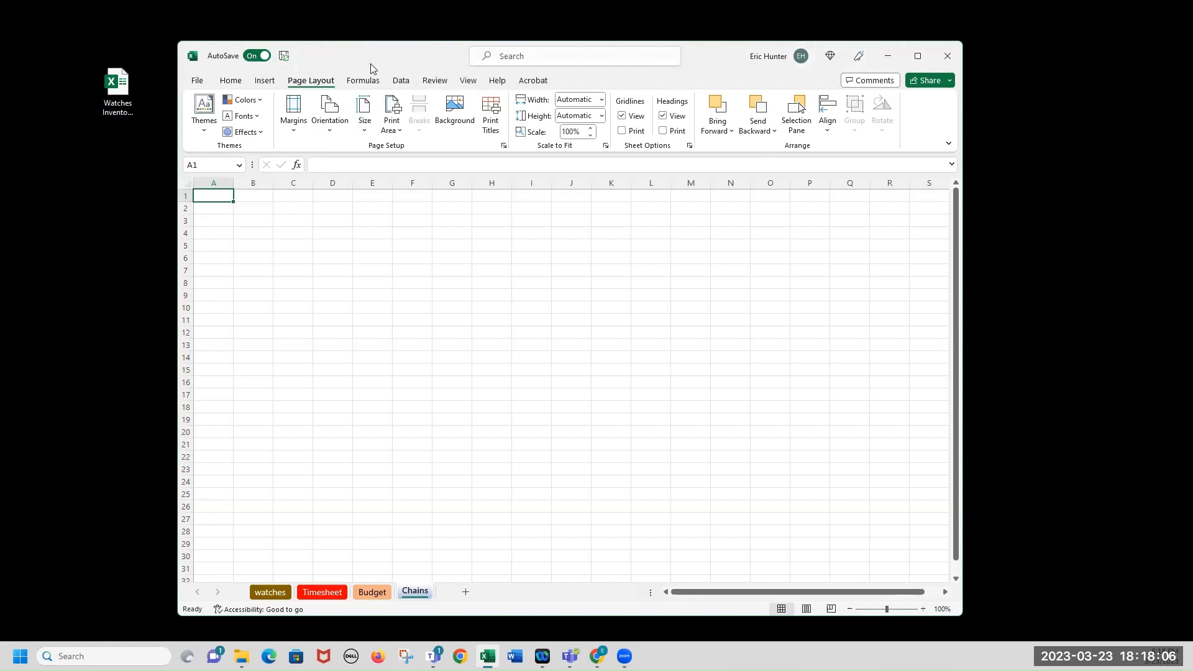
pyautogui.click(283, 61)
pyautogui.click(230, 80)
pyautogui.click(264, 82)
pyautogui.click(295, 82)
pyautogui.click(361, 82)
pyautogui.click(401, 82)
pyautogui.click(434, 81)
pyautogui.click(467, 82)
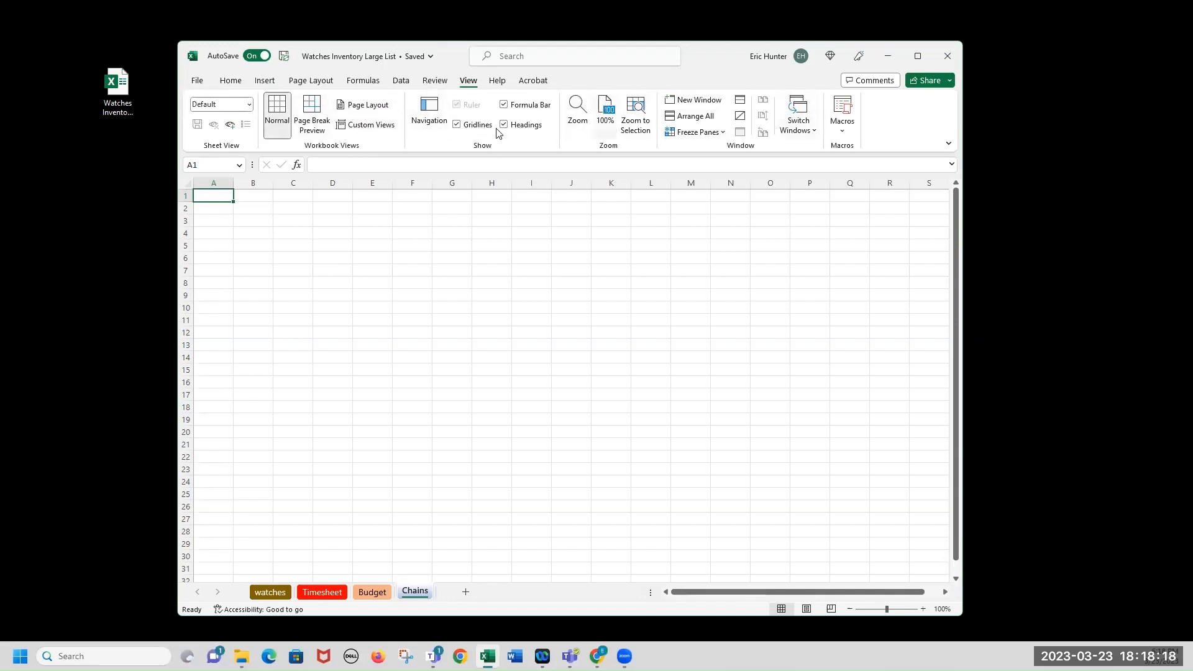
pyautogui.click(311, 83)
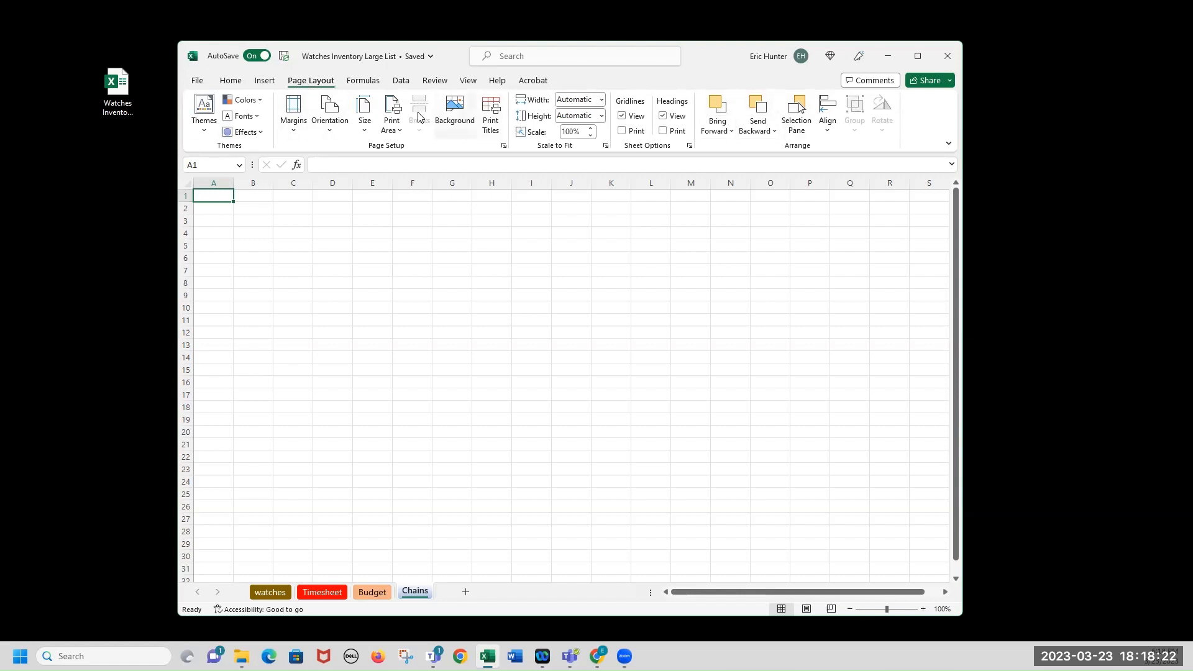
pyautogui.click(265, 82)
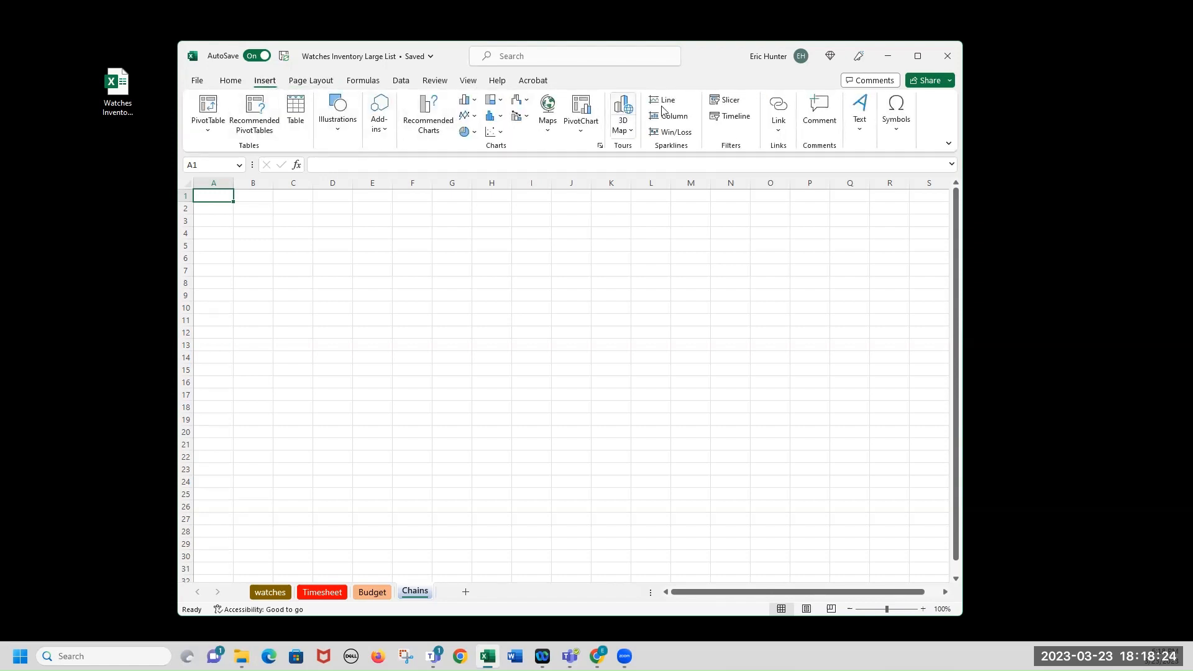
pyautogui.click(232, 82)
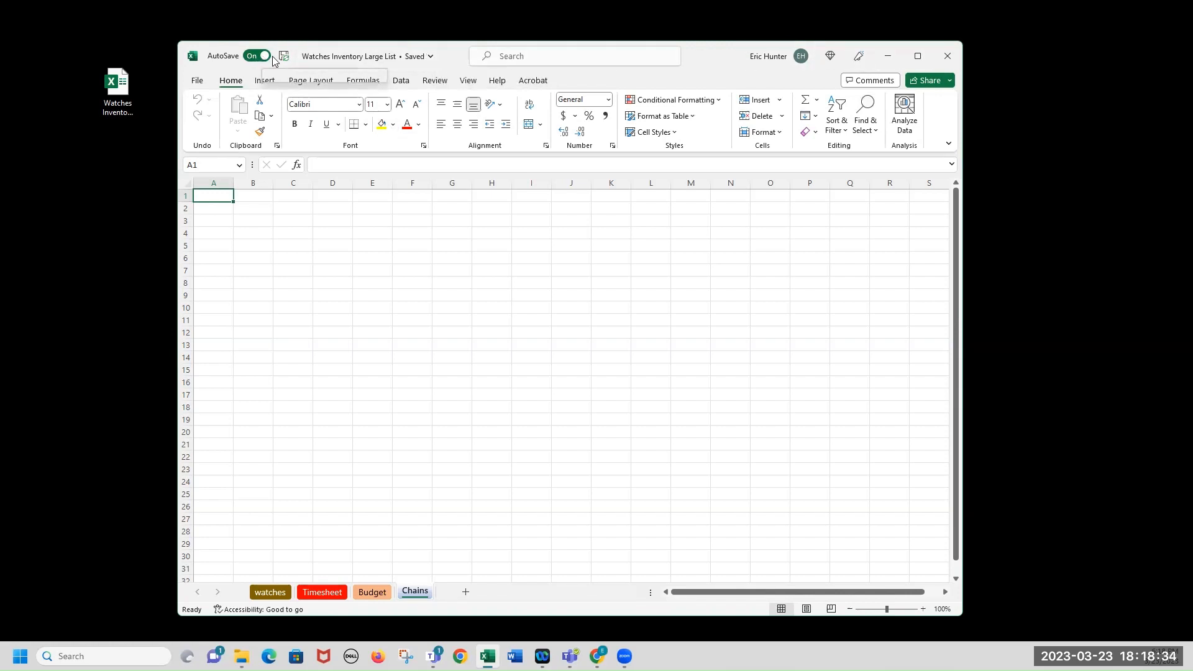
pyautogui.click(889, 57)
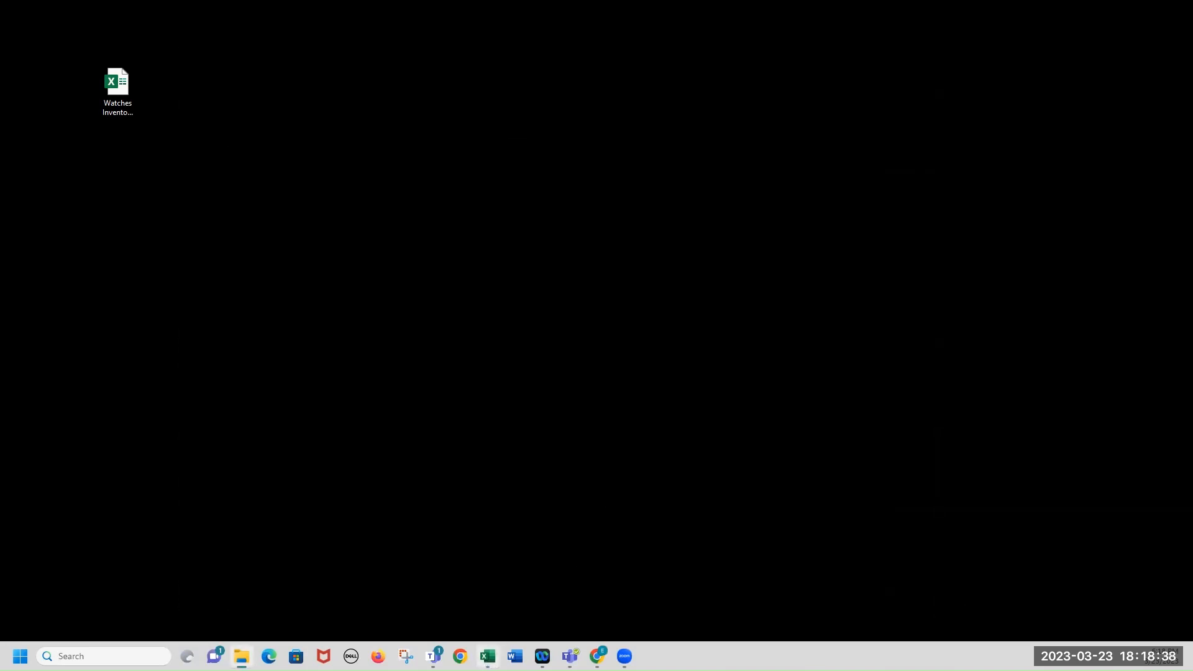
pyautogui.click(488, 656)
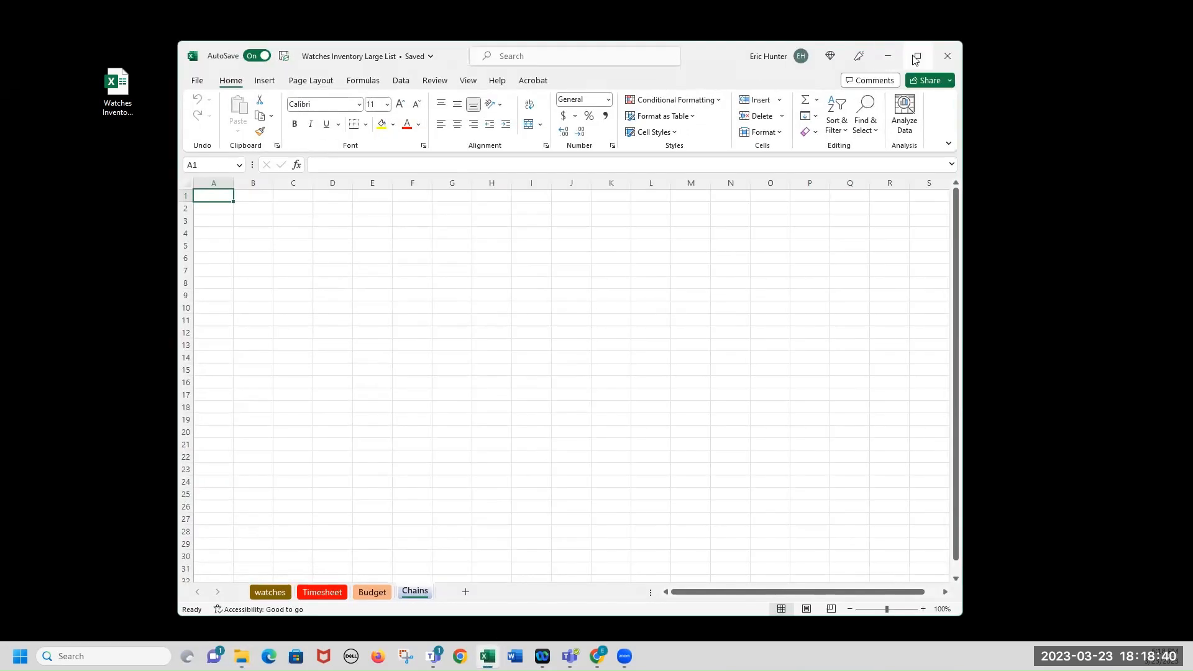
# - Close the Watches Inventory Large List workbook and reopen it from its desktop file
pyautogui.moveTo(917, 60)
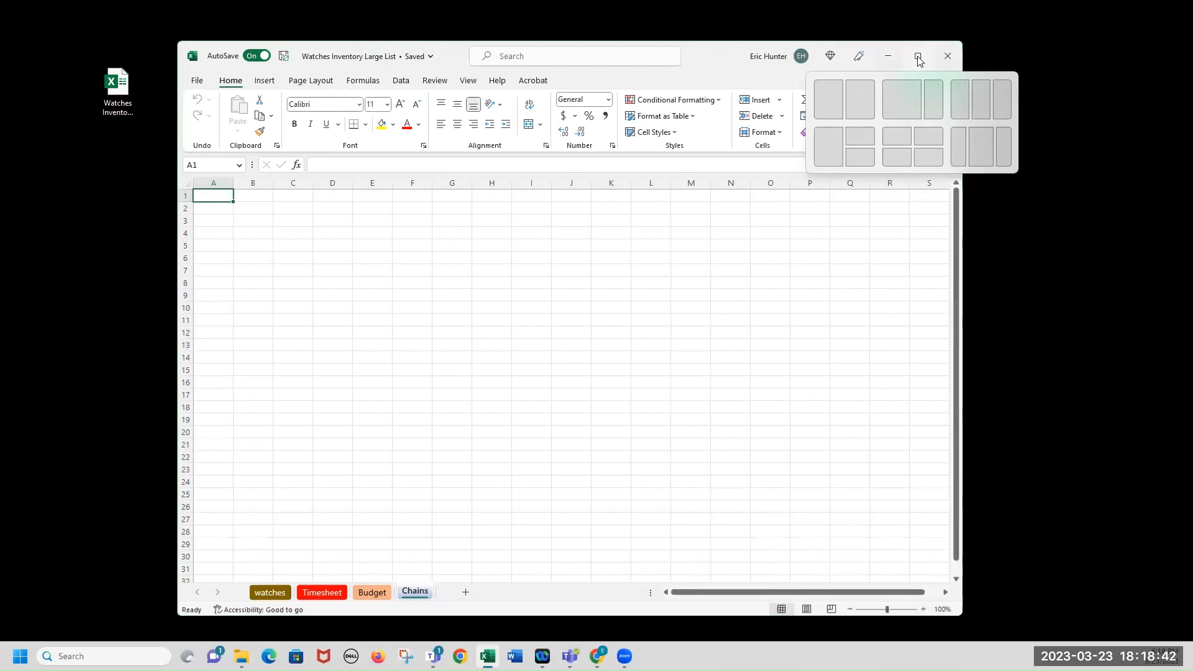
pyautogui.click(918, 57)
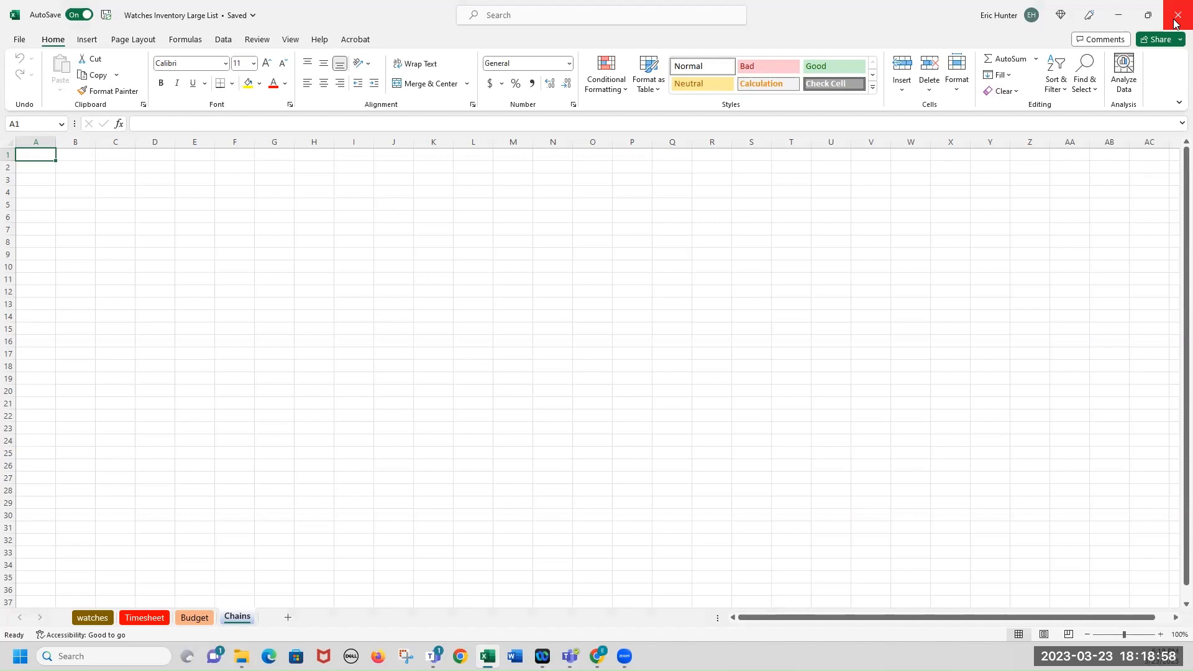
pyautogui.click(1174, 21)
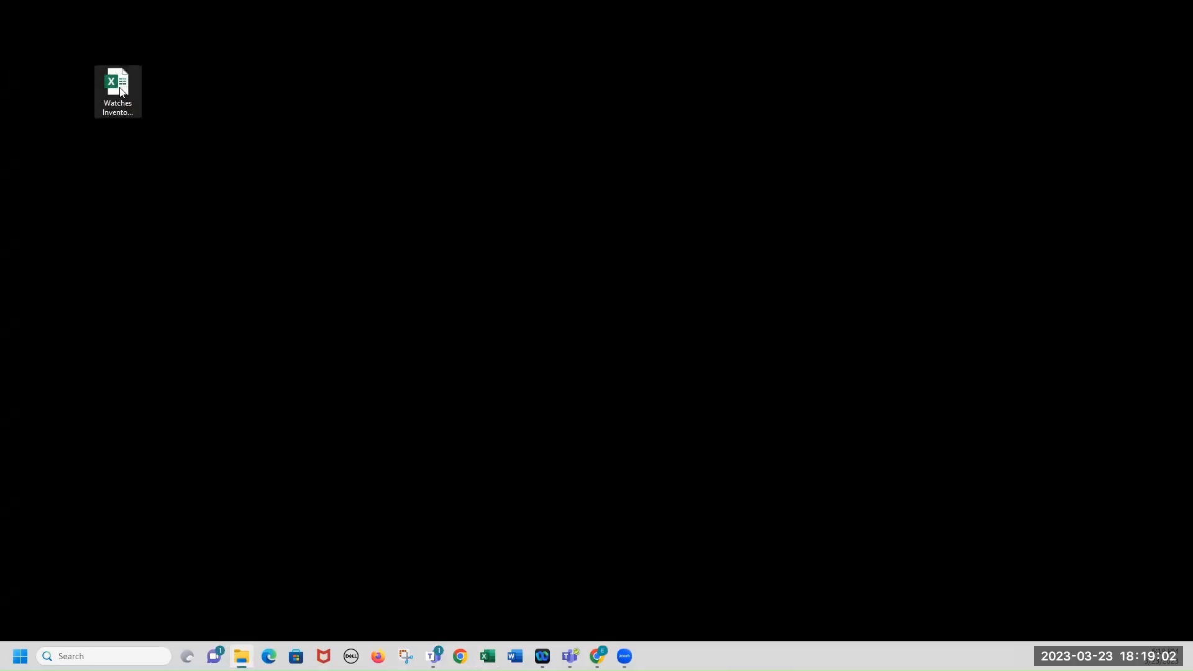
pyautogui.doubleClick(122, 87)
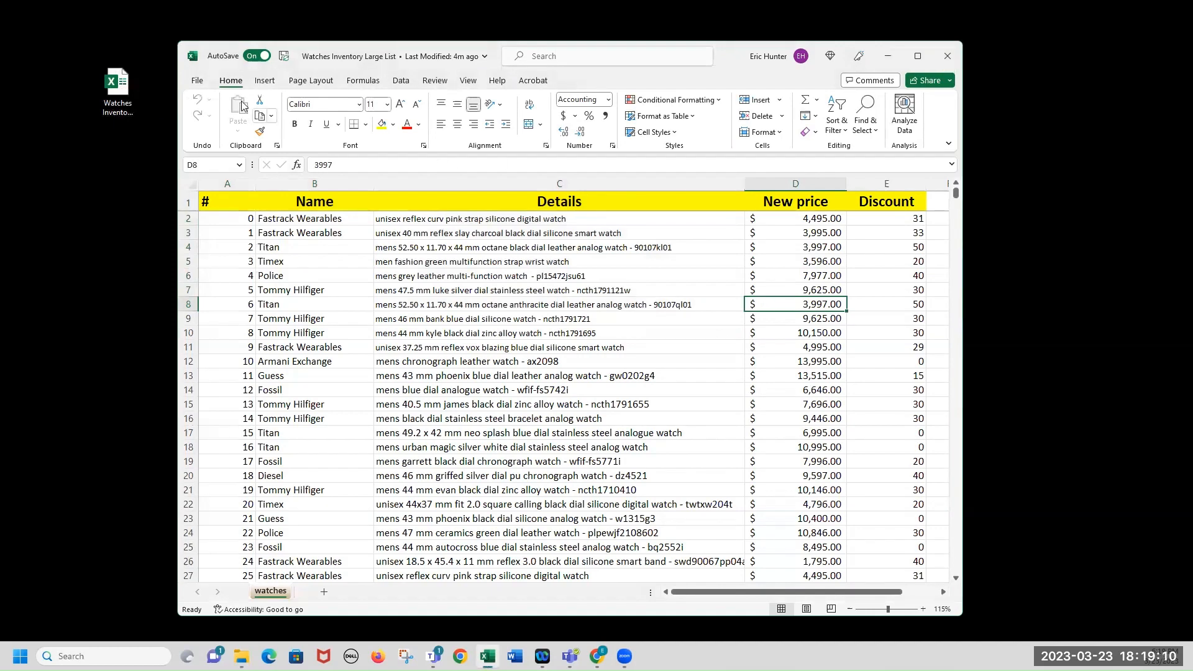
# - Examine the command groups offered for inserting, data, reviewing, viewing, help and Acrobat, and return to the Home commands
pyautogui.click(265, 81)
pyautogui.click(355, 82)
pyautogui.click(401, 81)
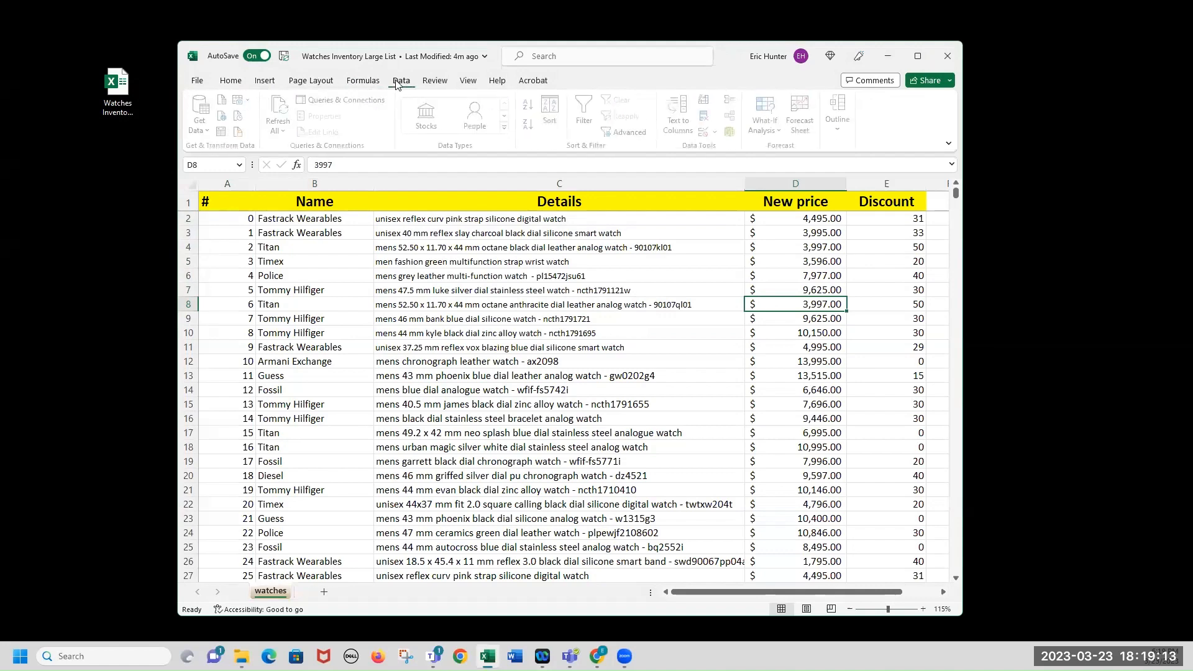
pyautogui.click(436, 82)
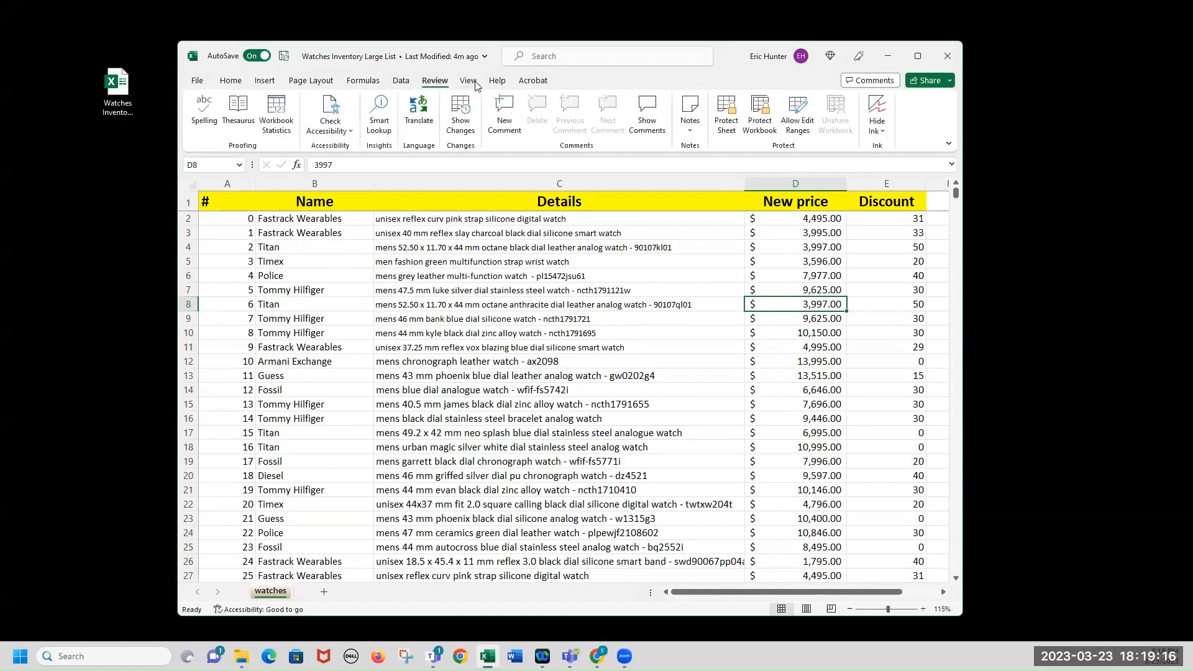
pyautogui.click(471, 82)
pyautogui.click(497, 81)
pyautogui.click(533, 81)
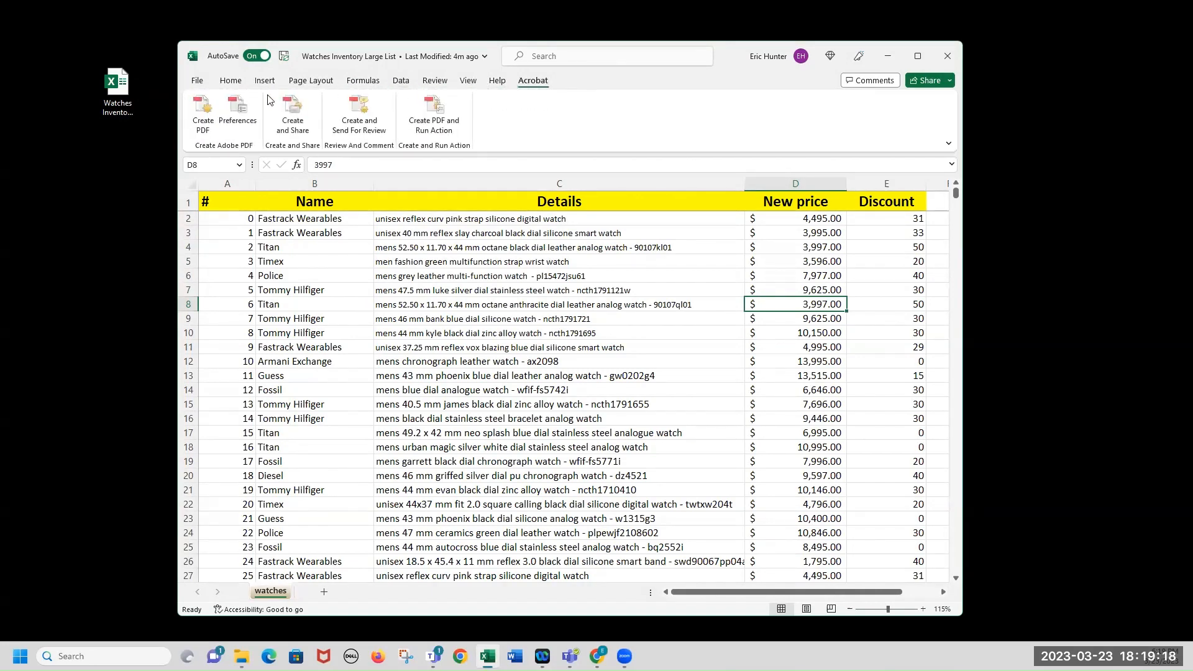
pyautogui.click(231, 81)
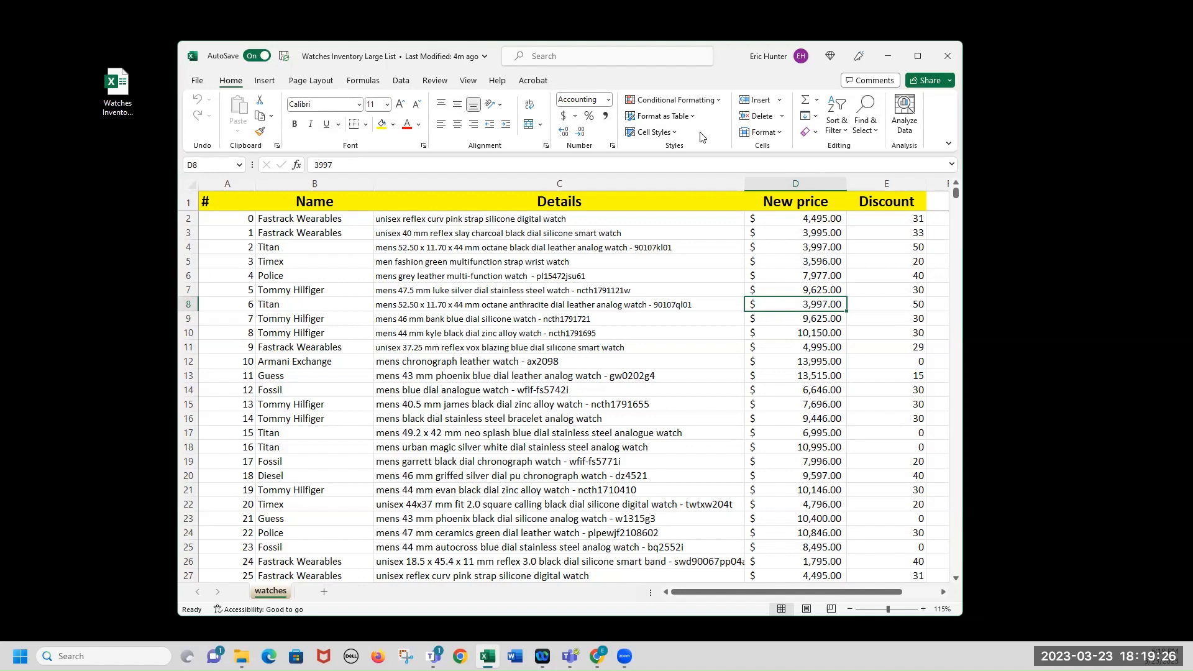
# - Maximize the workbook window and move to cell A1, keeping the 3997 entry in cell D8
pyautogui.click(918, 57)
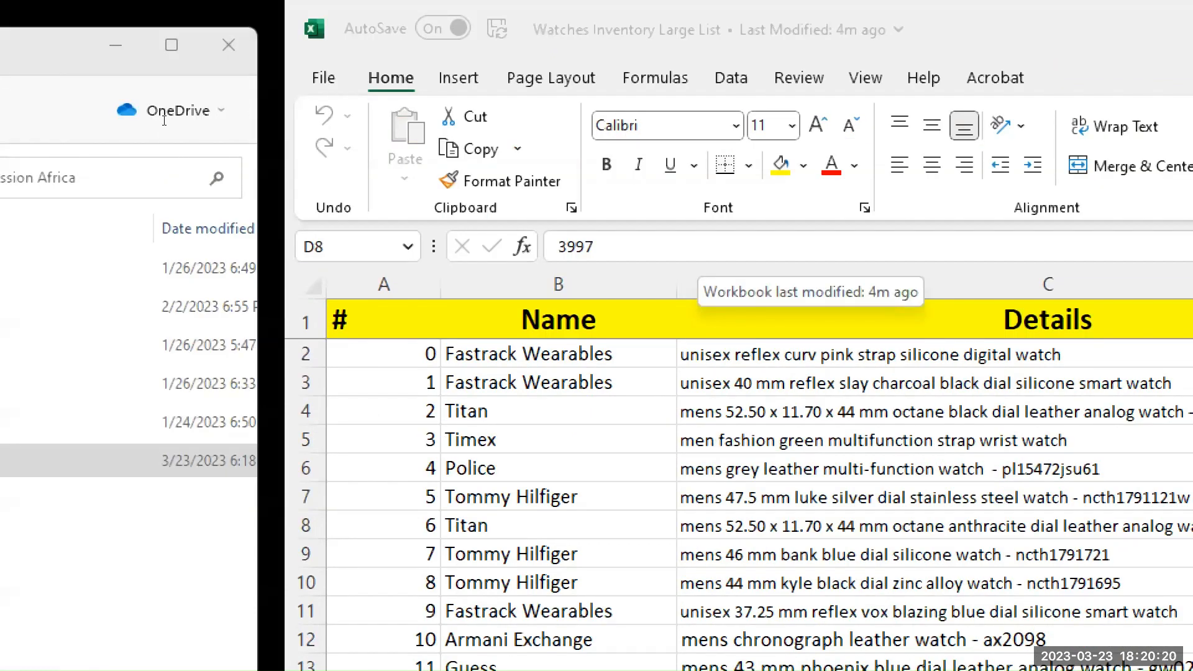
pyautogui.moveTo(165, 125); pyautogui.dragTo(122, 127)
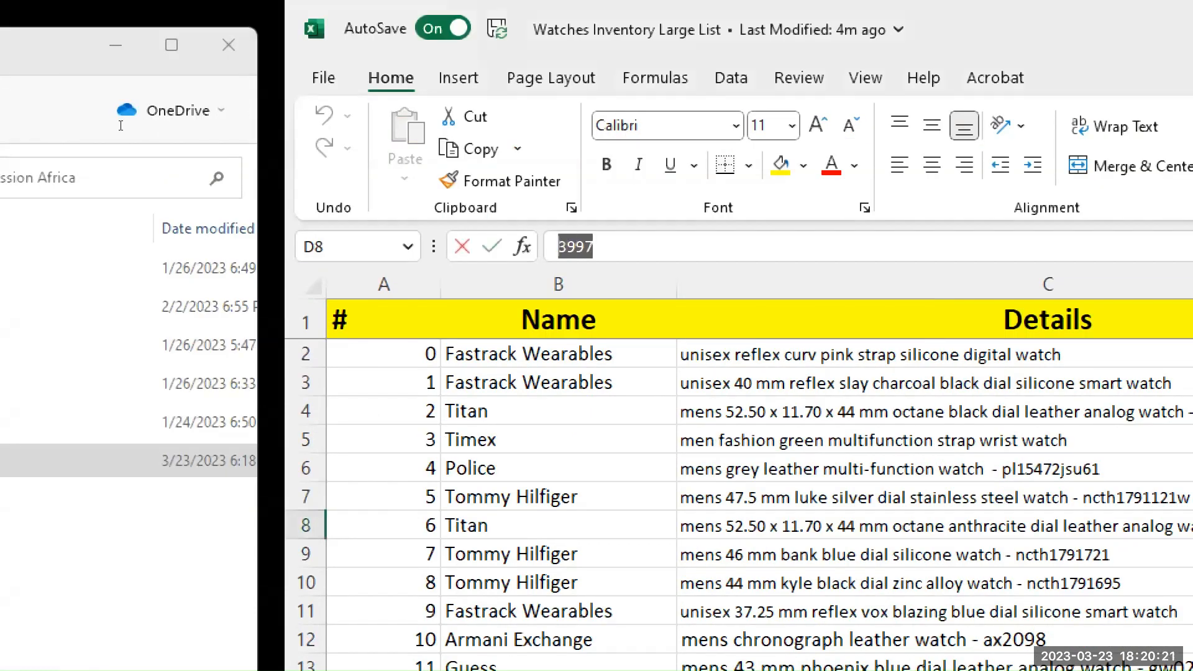
pyautogui.click(192, 123)
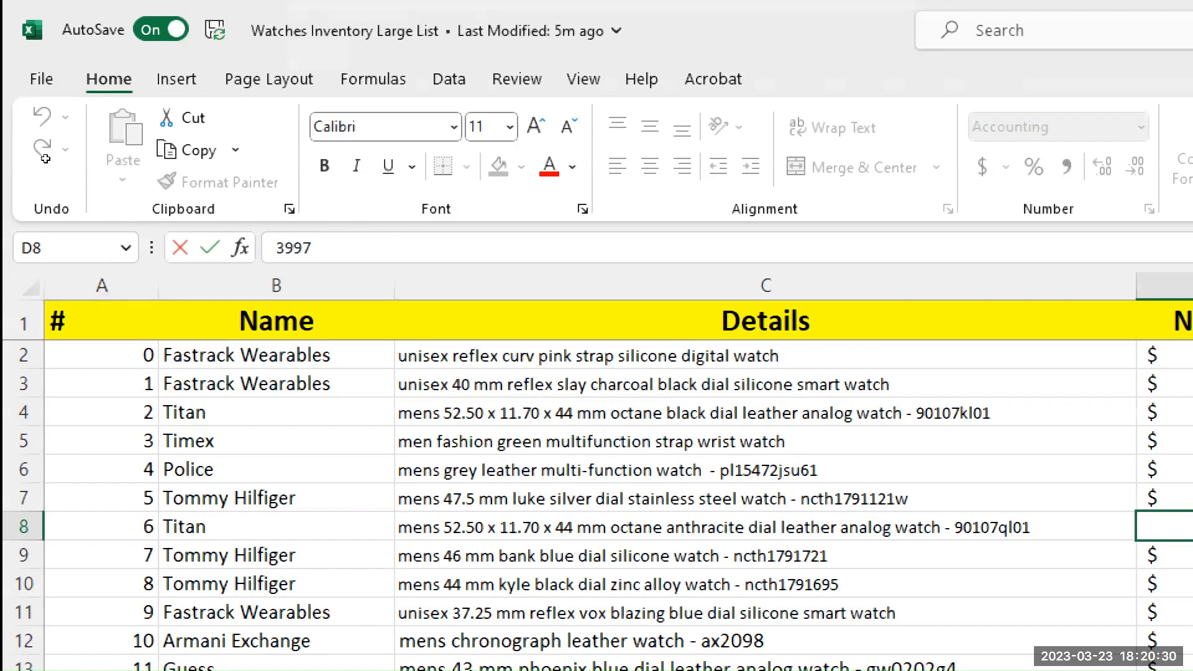
pyautogui.press('Return')
pyautogui.hotkey('ctrl', 'Home')
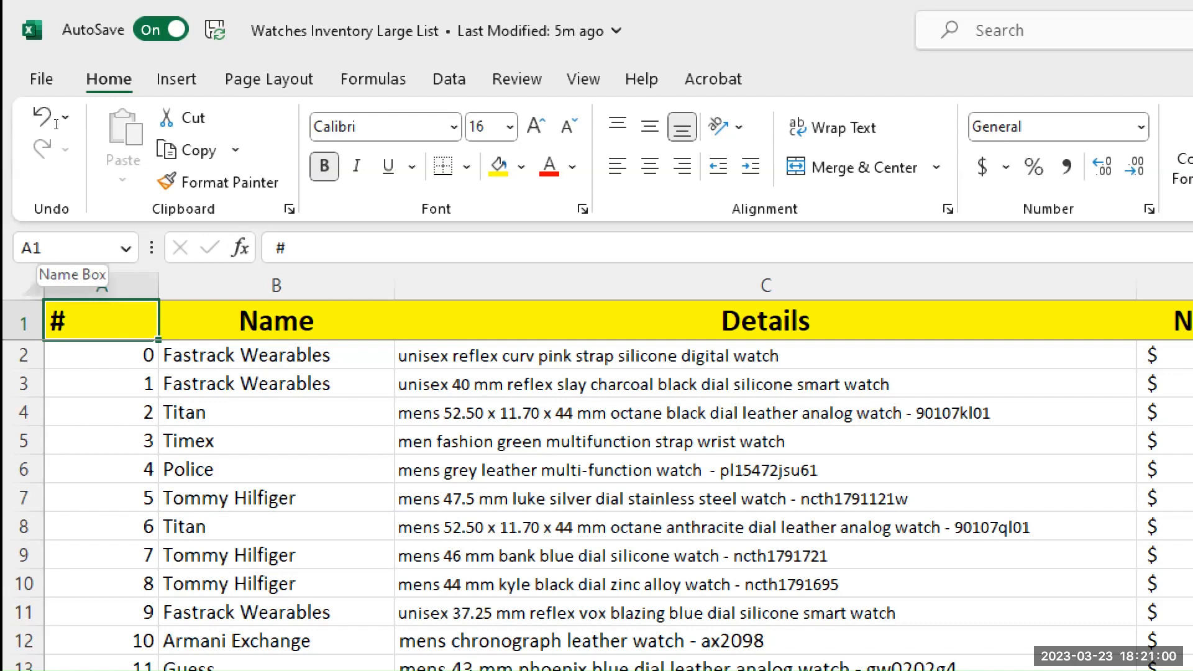
# - Make the numbers in cells A2 to A11 bold
pyautogui.click(37, 248)
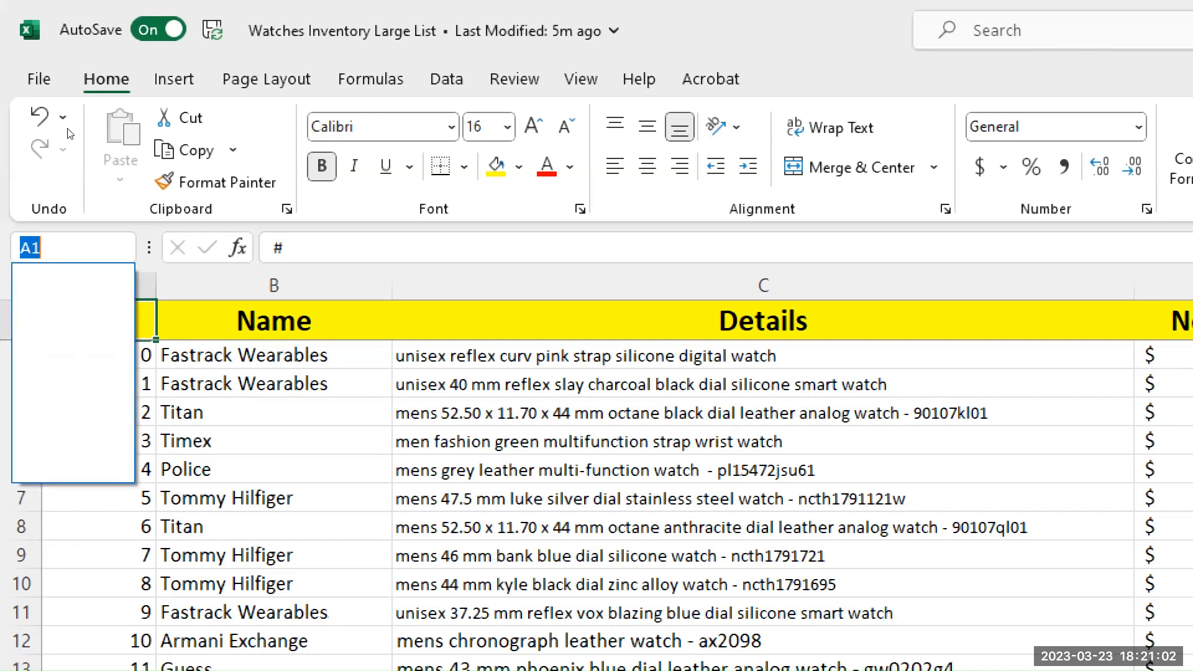
pyautogui.moveTo(61, 182); pyautogui.dragTo(53, 275)
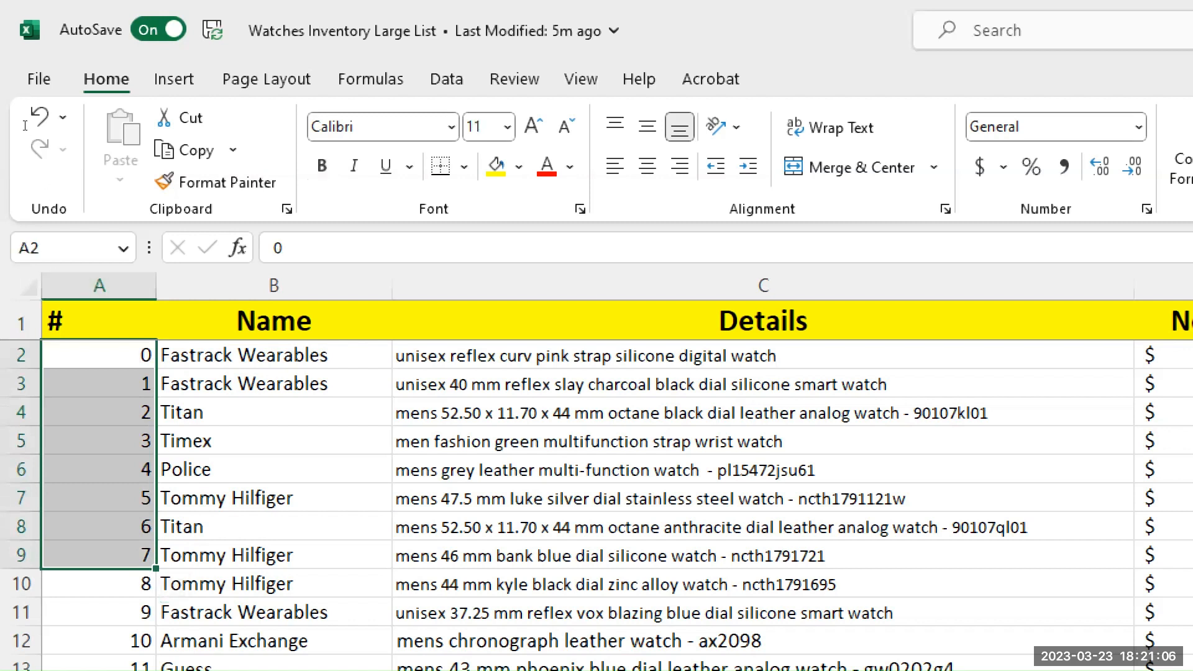
pyautogui.click(52, 227)
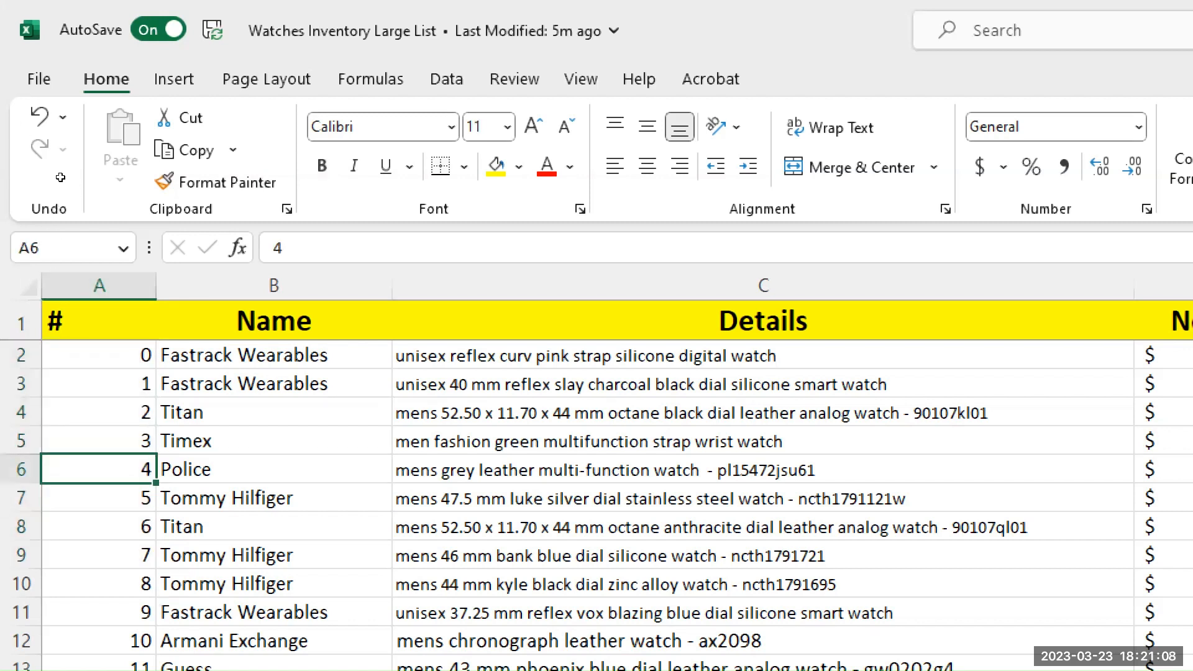
pyautogui.moveTo(61, 178); pyautogui.dragTo(46, 307)
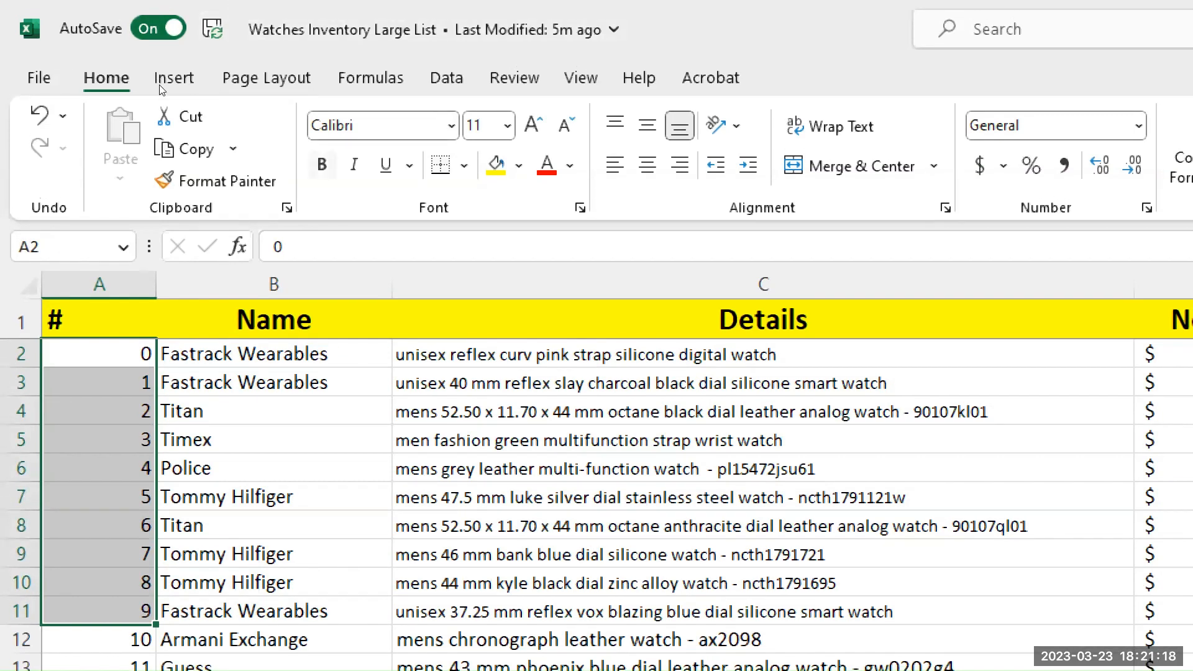
pyautogui.hotkey('ctrl', 'b')
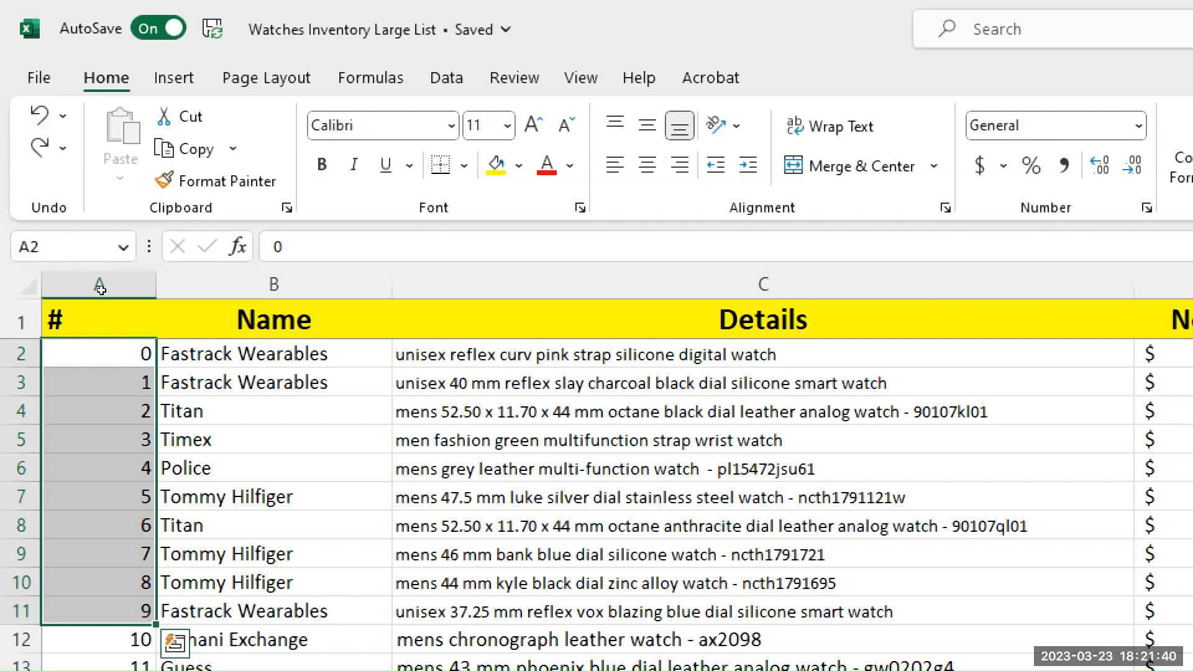
# - Color the text in cells A2 to C10 red
pyautogui.press('Down')
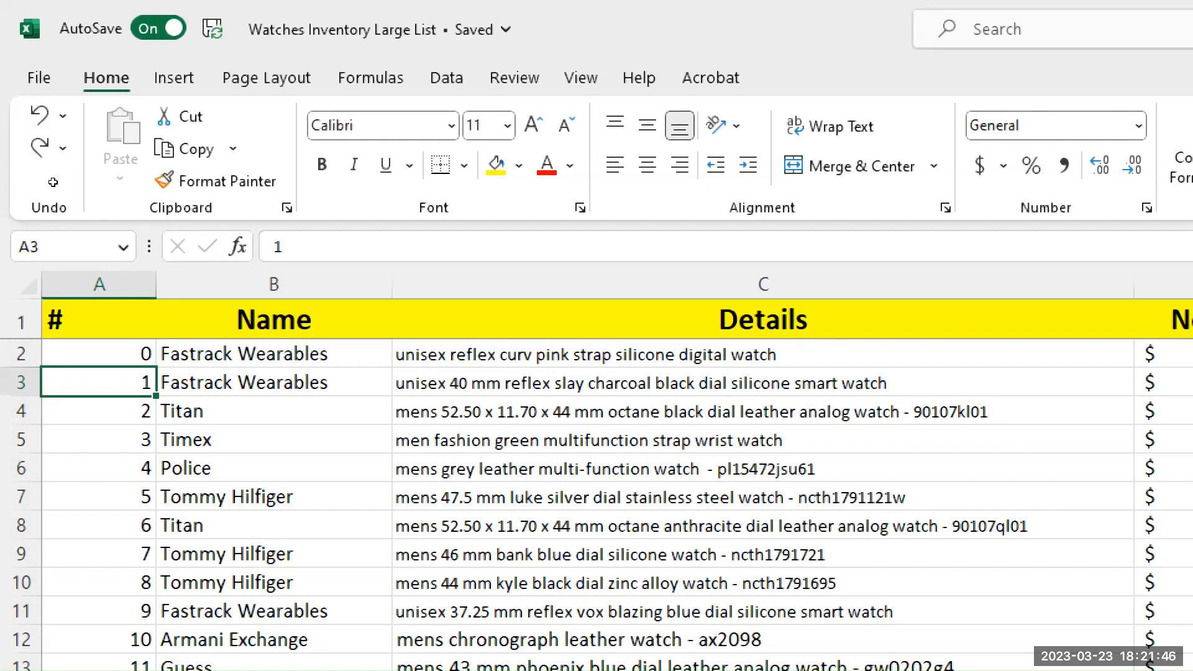
pyautogui.press('Up')
pyautogui.hotkey('shift', 'Down')
pyautogui.hotkey('shift', 'Down')
pyautogui.hotkey('shift', 'Down')
pyautogui.hotkey('shift', 'Down')
pyautogui.hotkey('shift', 'Down')
pyautogui.hotkey('shift', 'Down')
pyautogui.hotkey('shift', 'Down')
pyautogui.hotkey('shift', 'Down')
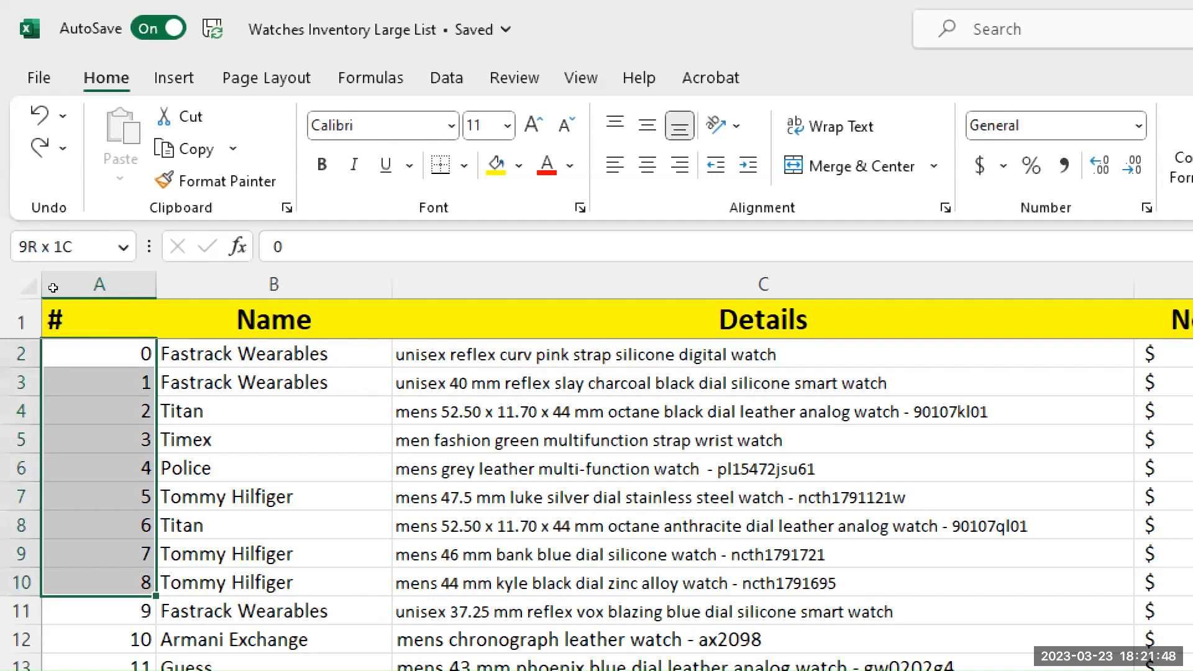
pyautogui.moveTo(120, 359)
pyautogui.mouseDown()
pyautogui.moveTo(113, 580)
pyautogui.moveTo(436, 573)
pyautogui.mouseUp()
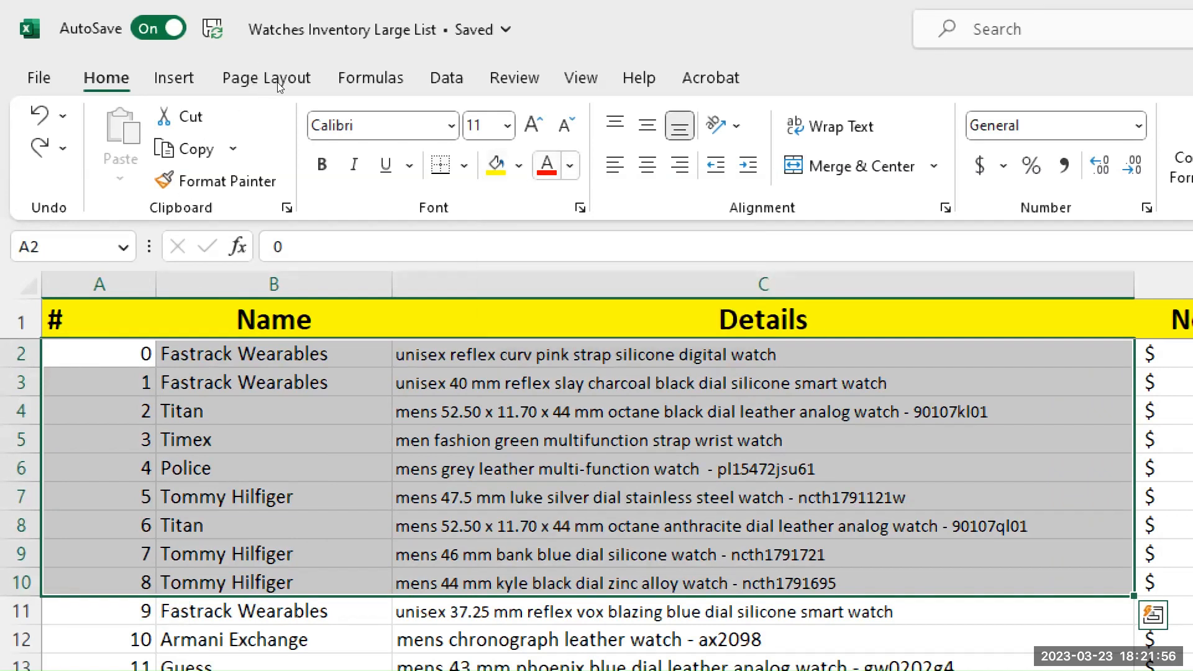
pyautogui.click(596, 462)
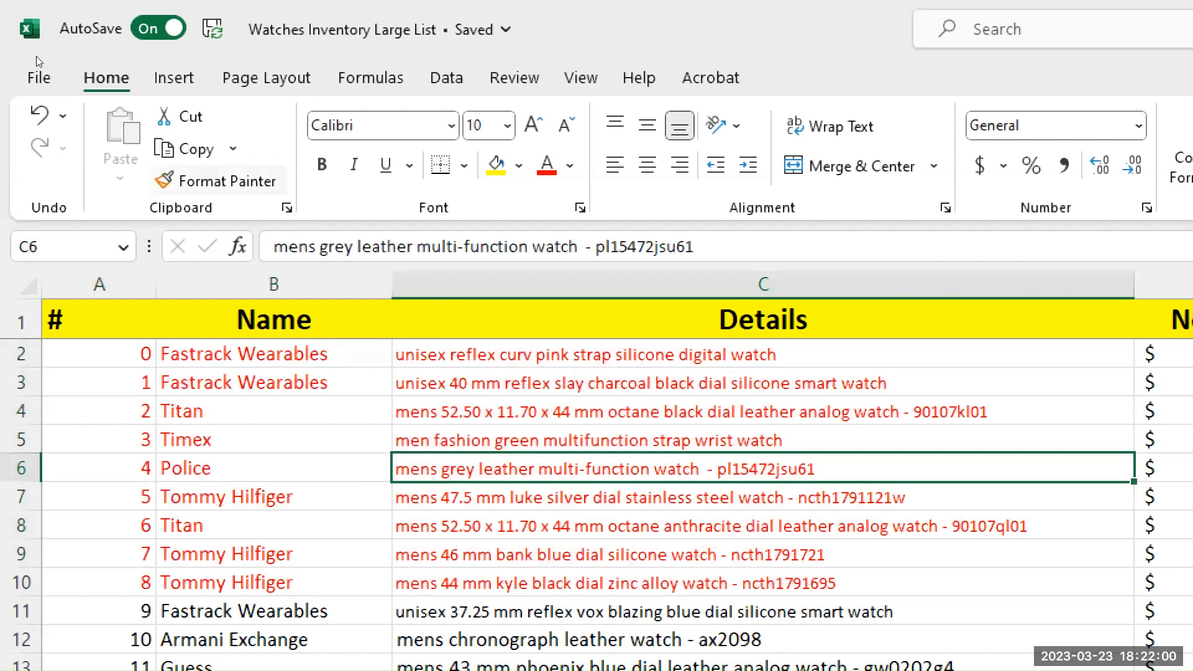
# - Undo the last font color change through the undo history
pyautogui.click(63, 115)
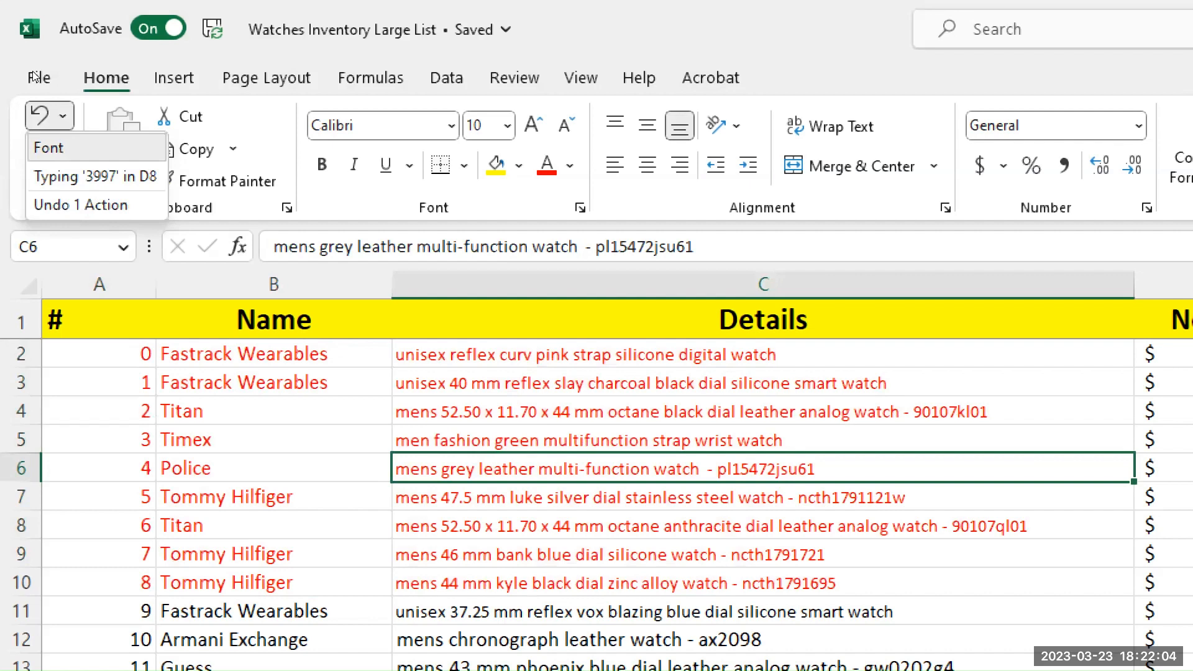
pyautogui.click(71, 149)
pyautogui.click(262, 490)
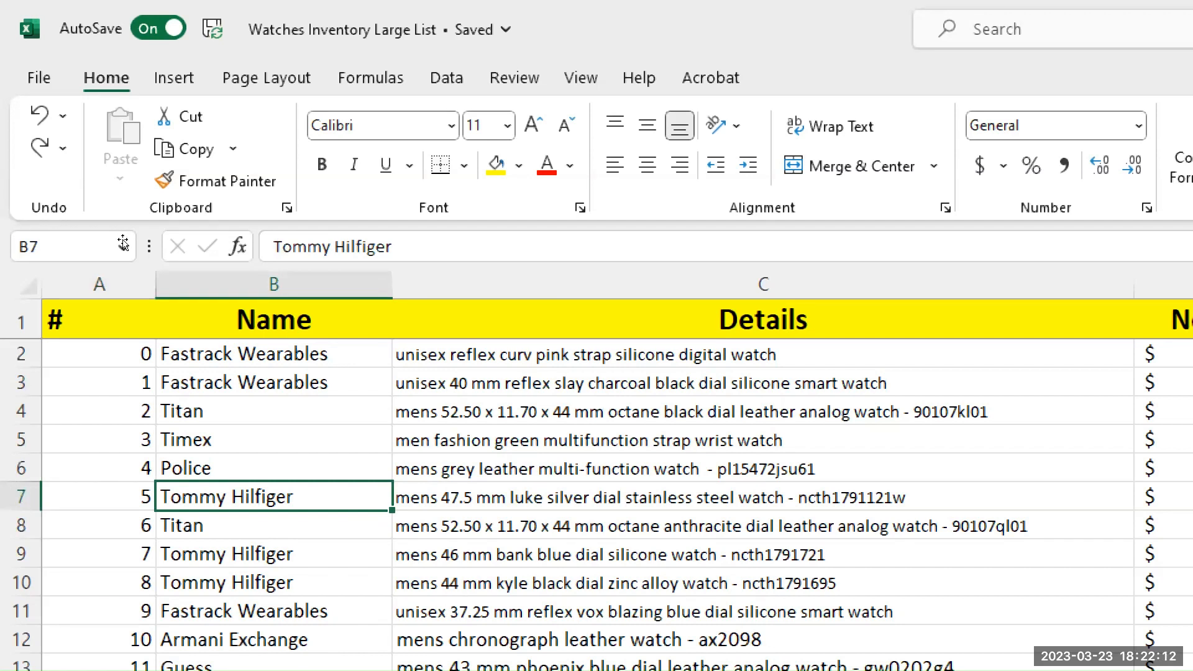
pyautogui.press('Up')
pyautogui.press('Up')
pyautogui.press('Up')
pyautogui.press('Down')
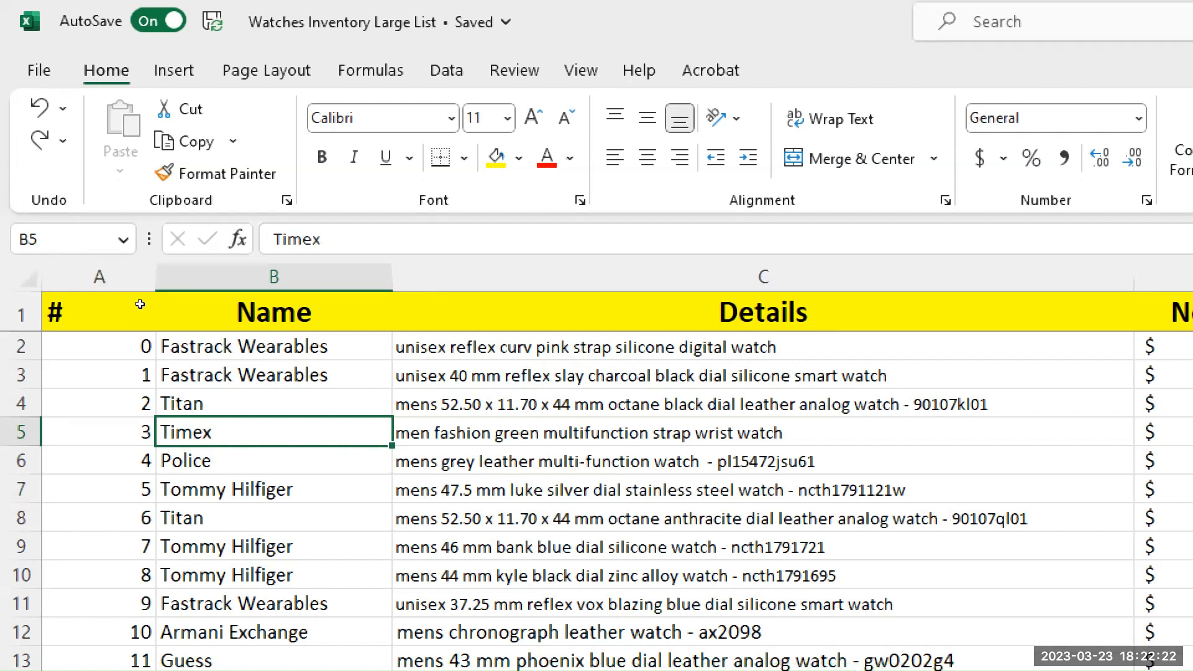
pyautogui.click(282, 614)
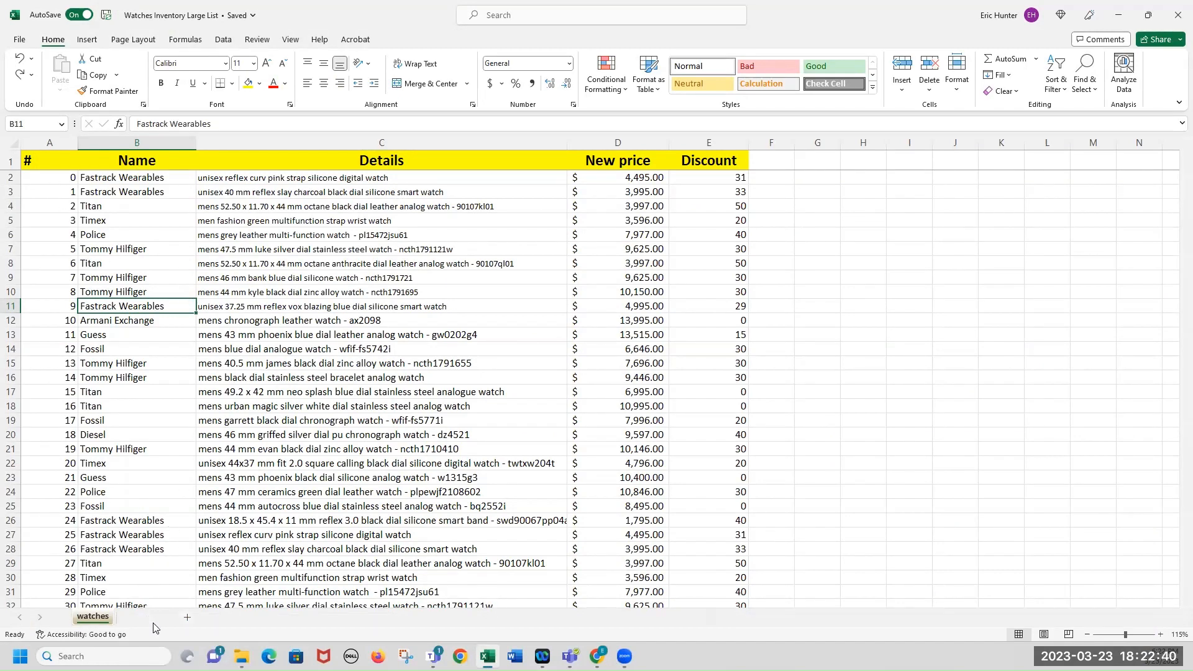
# - Add a new blank worksheet after watches and enlarge its zoom to 230%
pyautogui.click(146, 616)
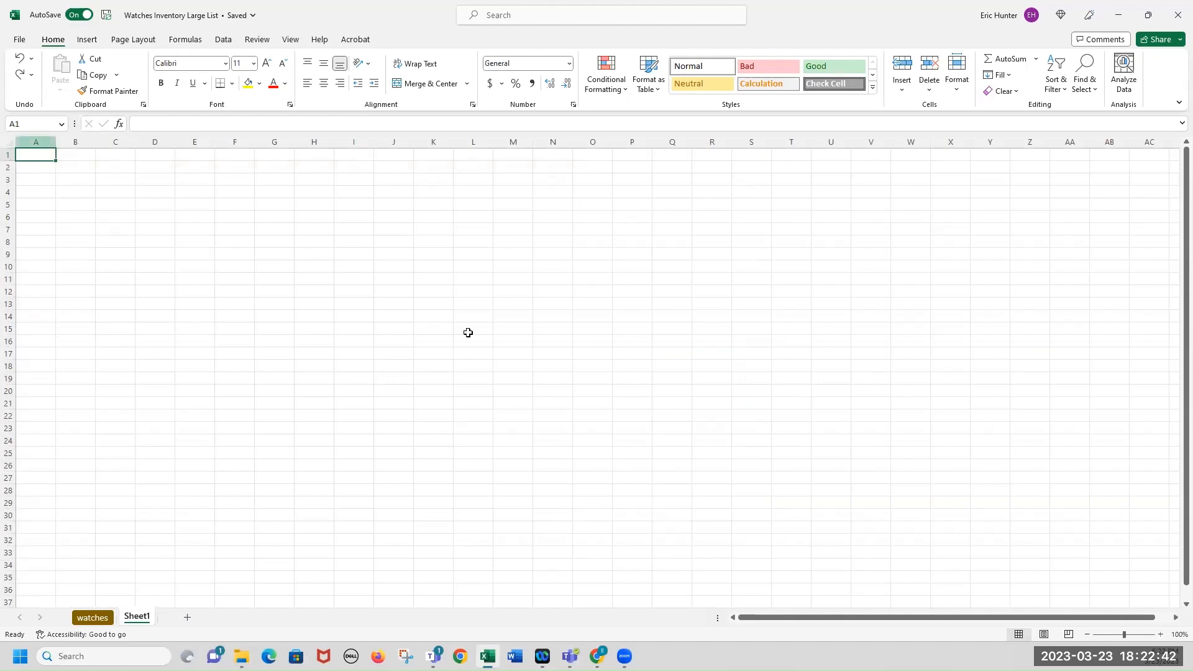
pyautogui.doubleClick(1159, 635)
pyautogui.doubleClick(1159, 634)
pyautogui.doubleClick(1159, 634)
pyautogui.doubleClick(1159, 635)
pyautogui.doubleClick(1159, 634)
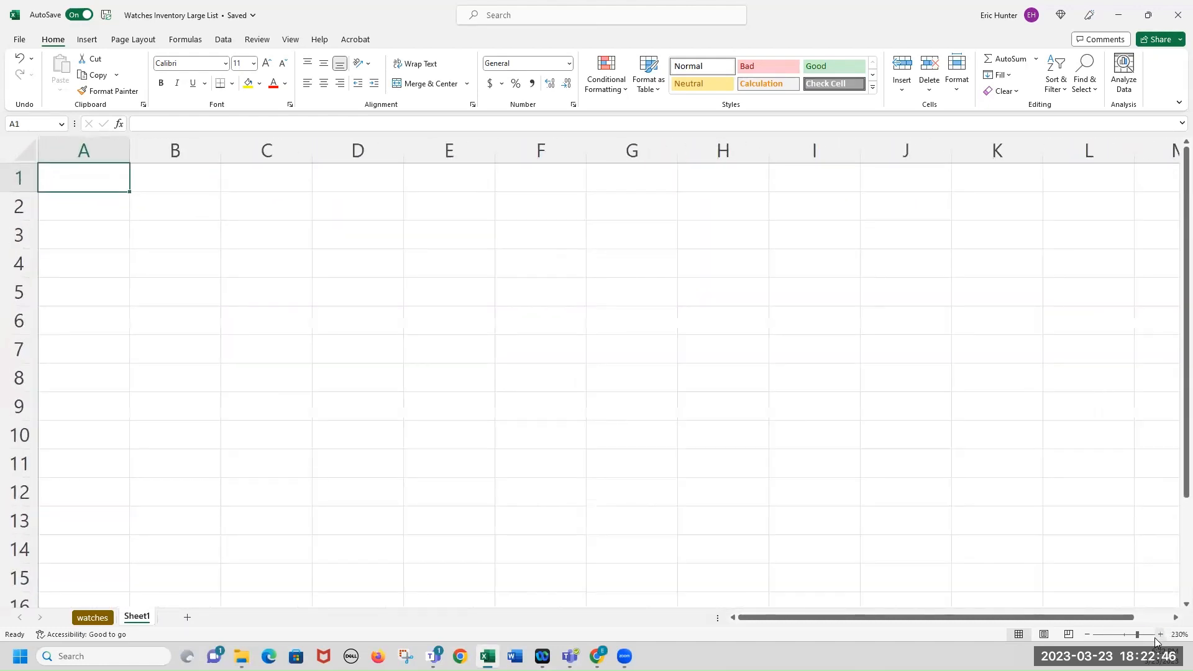
# - Enter Hi, there and Hello in cells A1, A2 and A3 of the new worksheet
pyautogui.click(205, 321)
pyautogui.click(93, 186)
pyautogui.write('Hi')
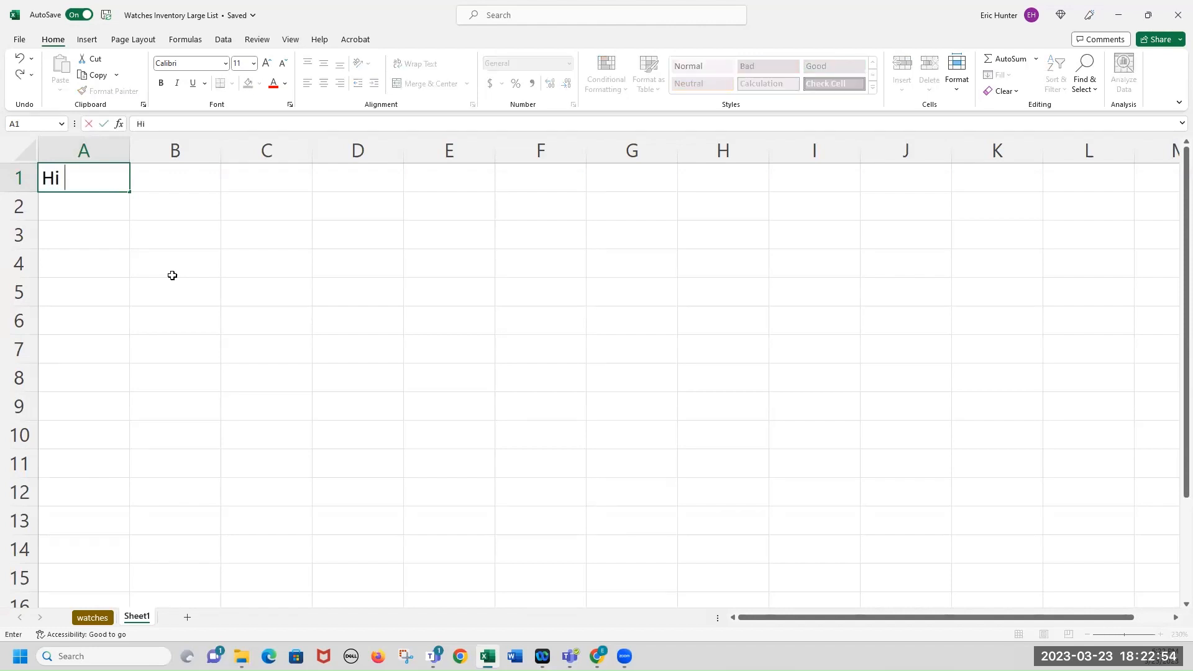
pyautogui.press('Return')
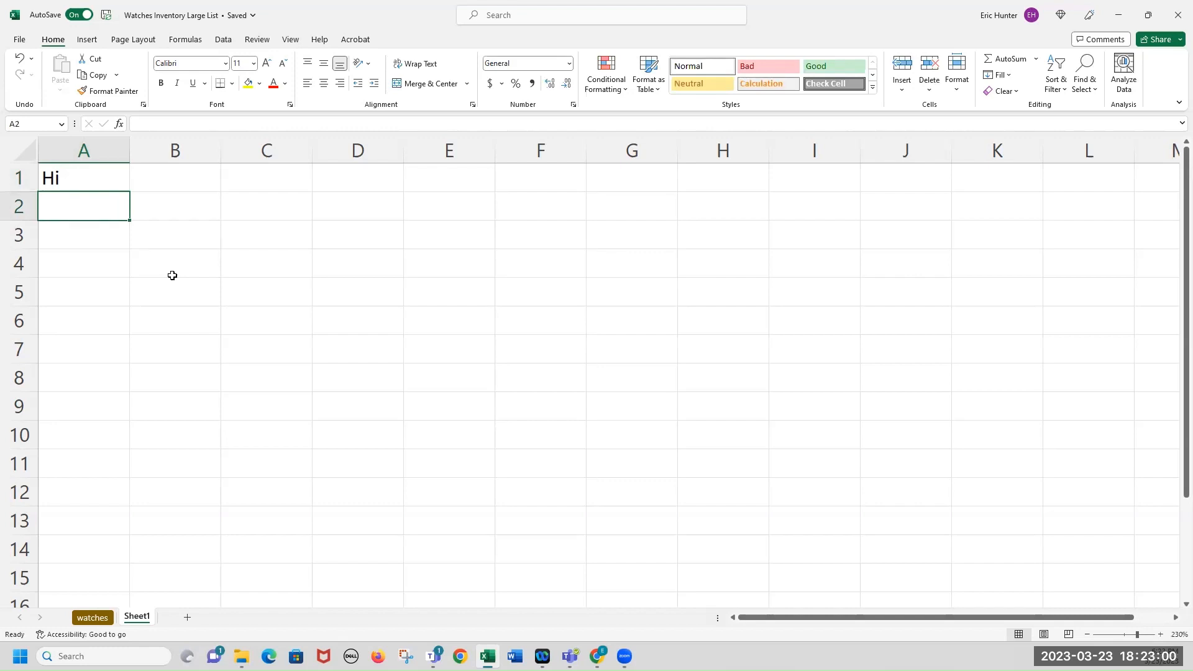
pyautogui.write('there')
pyautogui.press('Return')
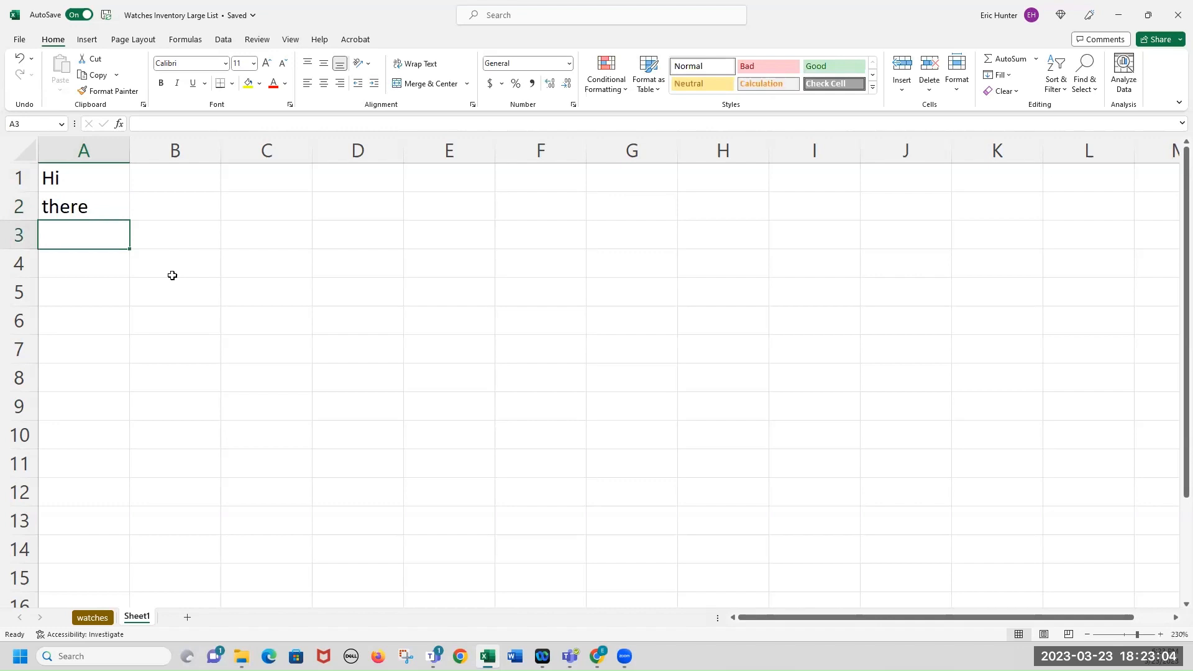
pyautogui.write('Hello')
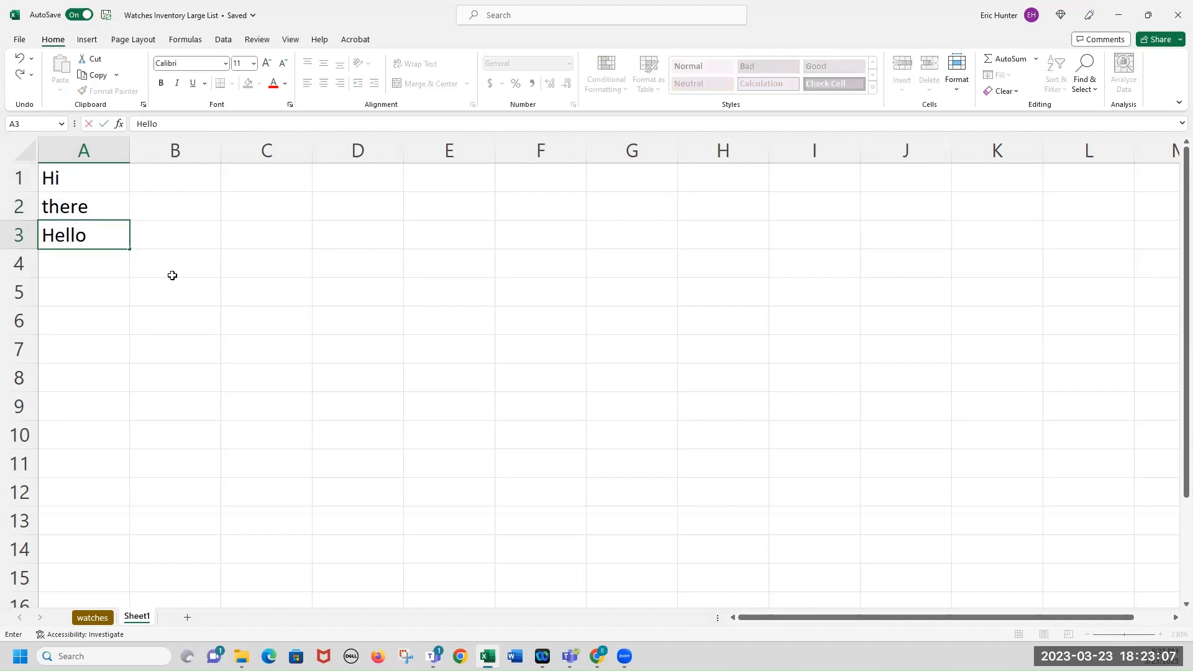
pyautogui.press('Return')
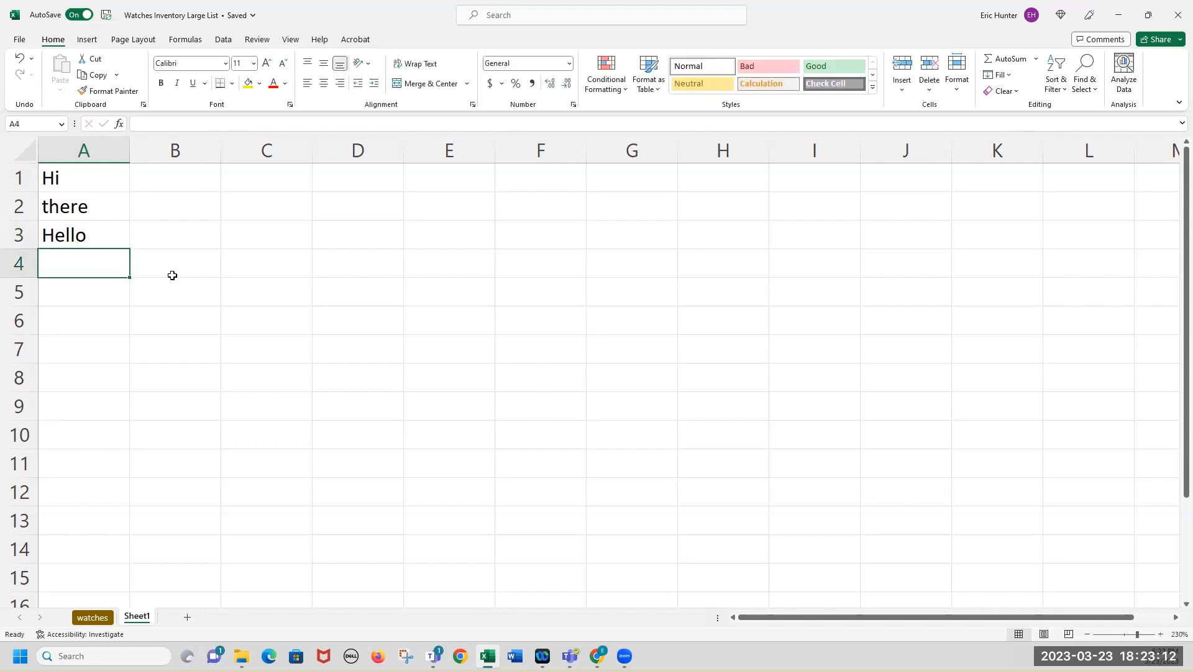
# - Return to cell A1 and move the active cell along row 1 to D1
pyautogui.click(87, 184)
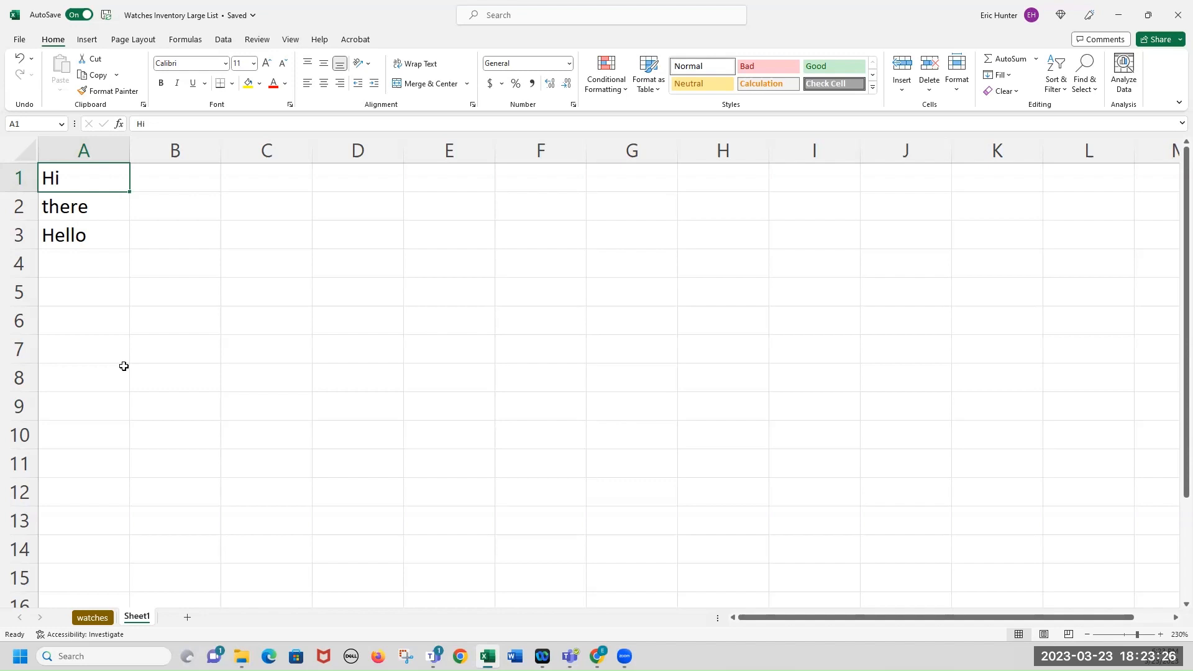
pyautogui.press('Right')
pyautogui.press('Right')
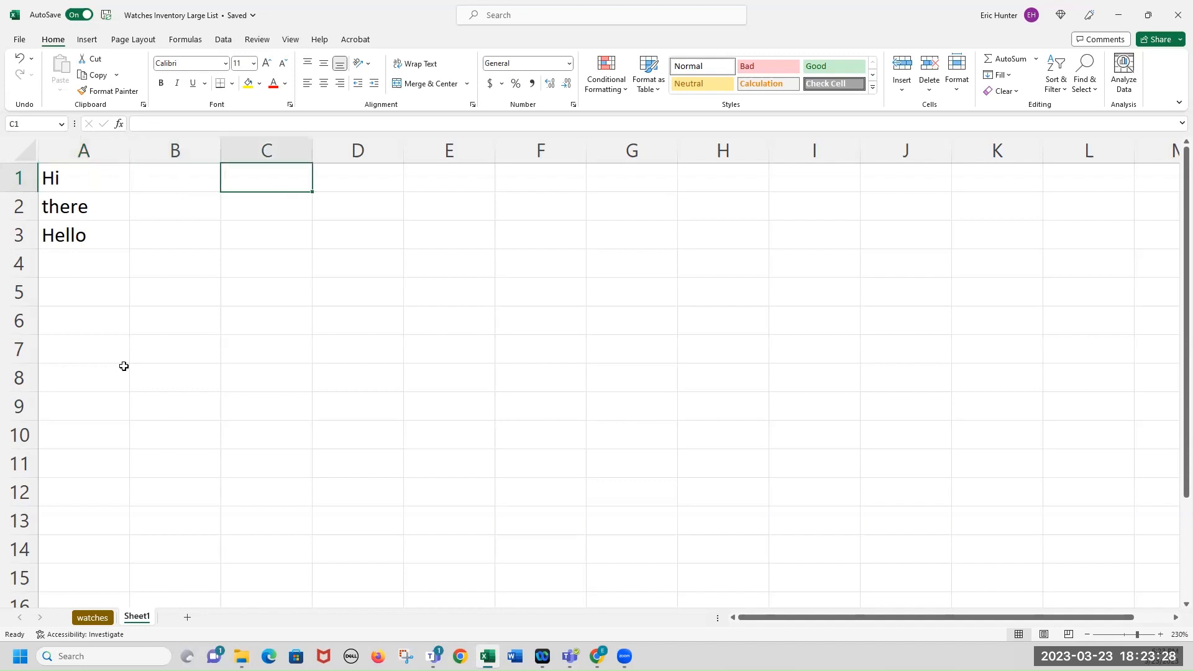
pyautogui.press('Right')
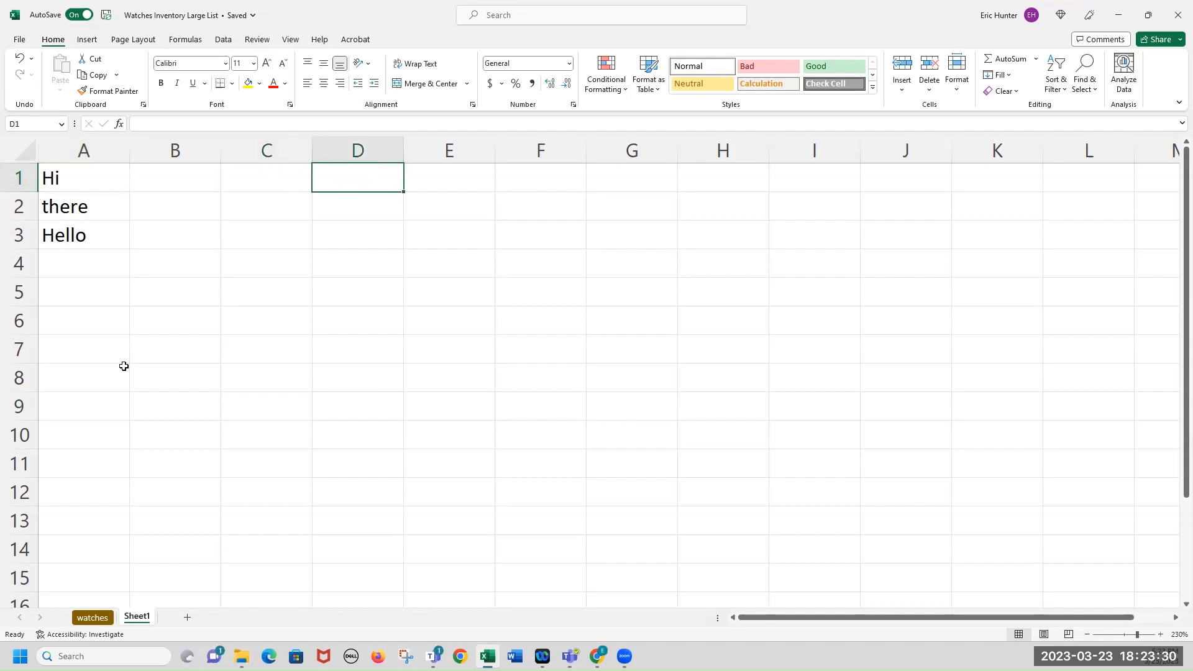
# - Move the active cell along row 1 to E1 and back to A1
pyautogui.press('Right')
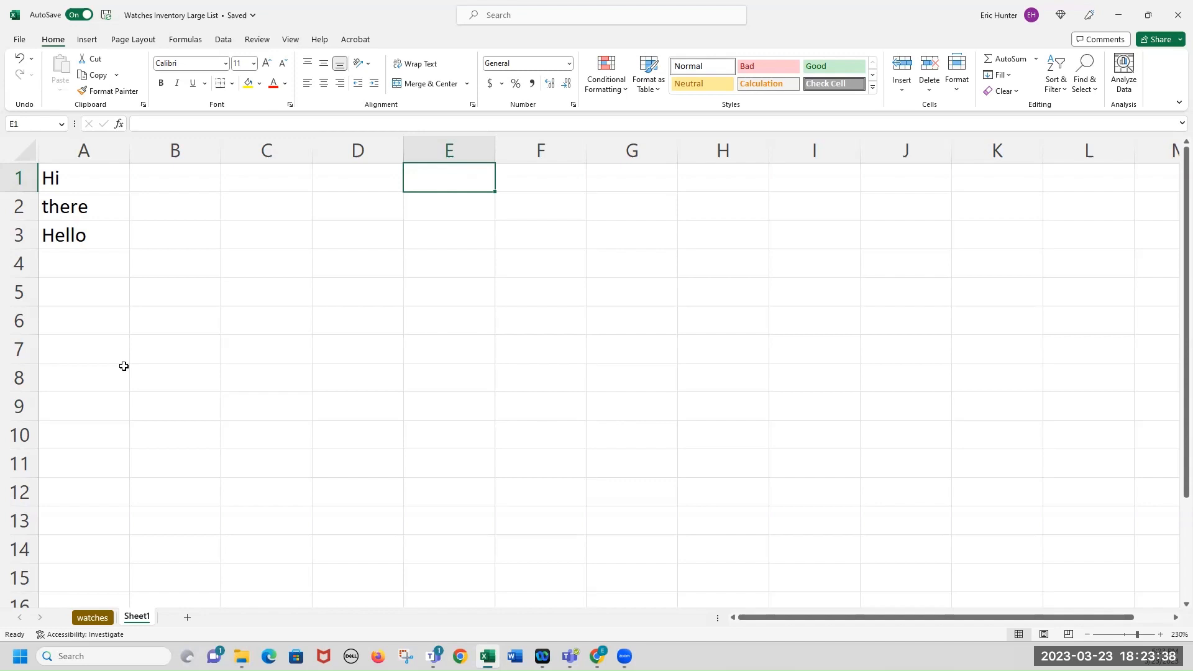
pyautogui.press('Left')
pyautogui.press('Left')
pyautogui.press('Left')
pyautogui.press('Left')
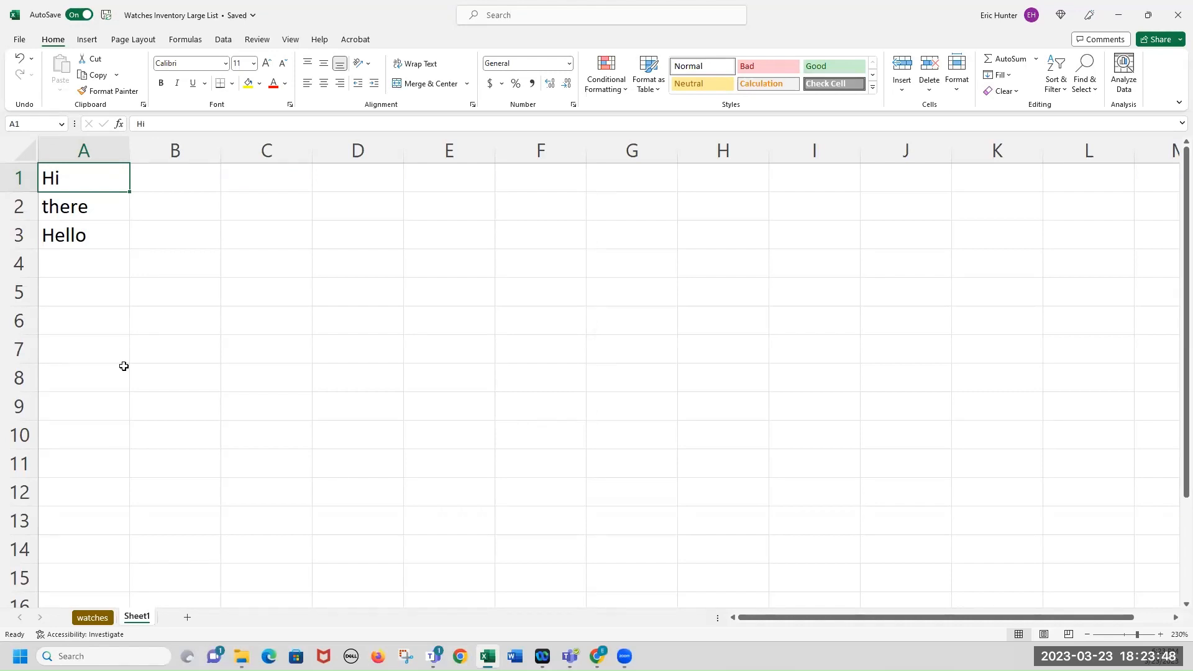
# - Run the active cell quickly along row 1 past column H and return it to A1
pyautogui.press('Right')
pyautogui.press('Right')
pyautogui.press('Right')
pyautogui.press('Right')
pyautogui.press('Right')
pyautogui.press('Right')
pyautogui.press('Right')
pyautogui.press('Right')
pyautogui.press('Right')
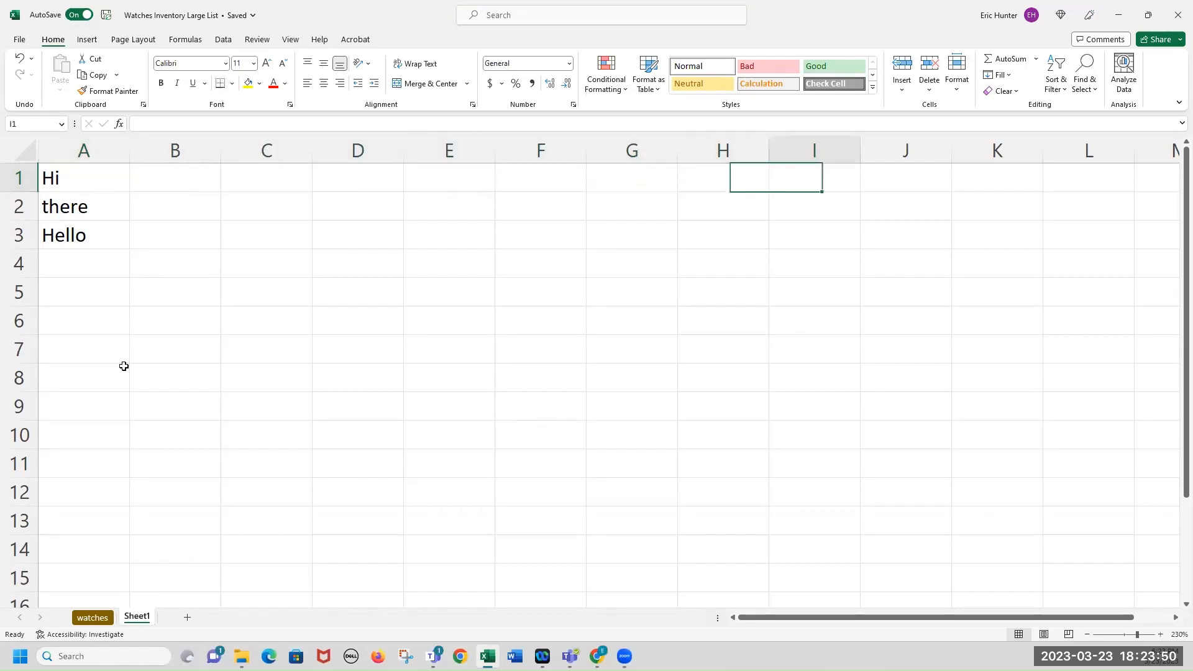
pyautogui.press('Left')
pyautogui.press('Left')
pyautogui.press('Left')
pyautogui.press('Left')
pyautogui.press('Left')
pyautogui.press('Left')
pyautogui.press('Left')
pyautogui.press('Left')
pyautogui.press('Left')
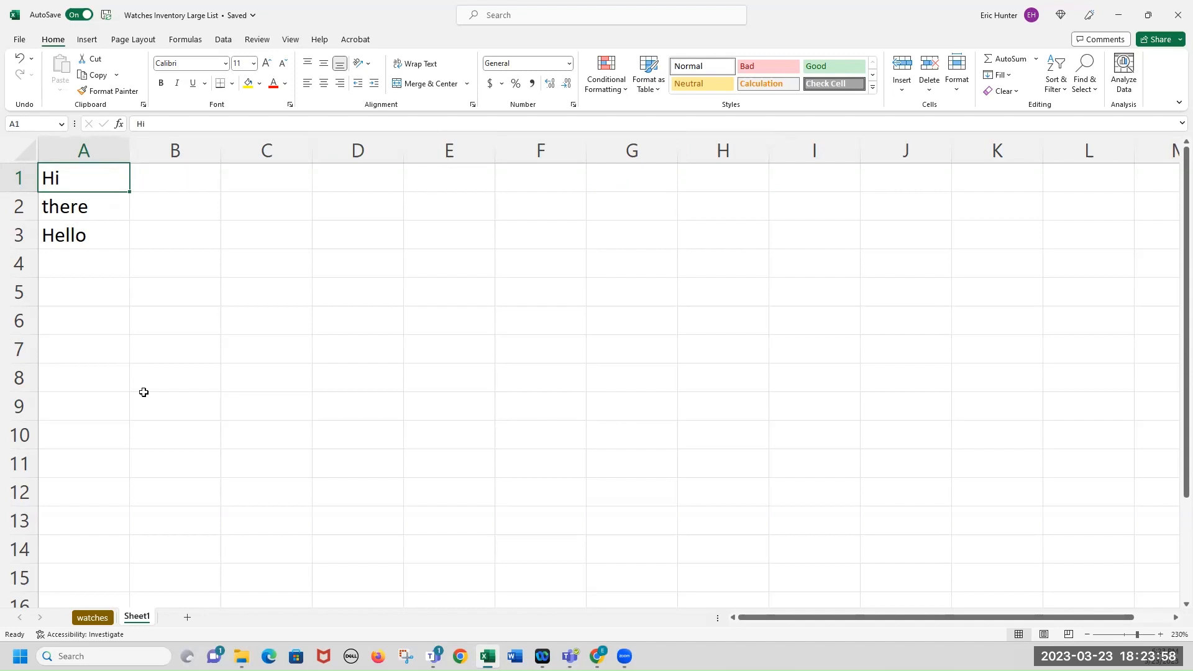
# - Switch to the watches worksheet and select cells B2 to B10 in the Name column
pyautogui.click(109, 616)
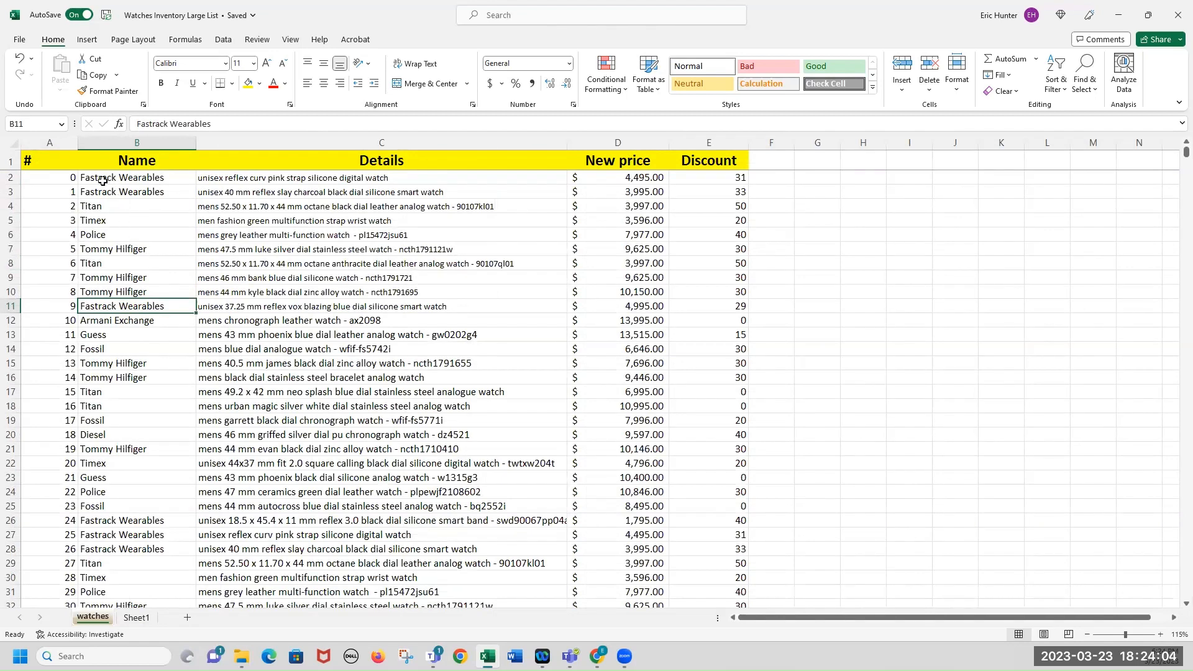
pyautogui.moveTo(102, 178); pyautogui.dragTo(97, 249)
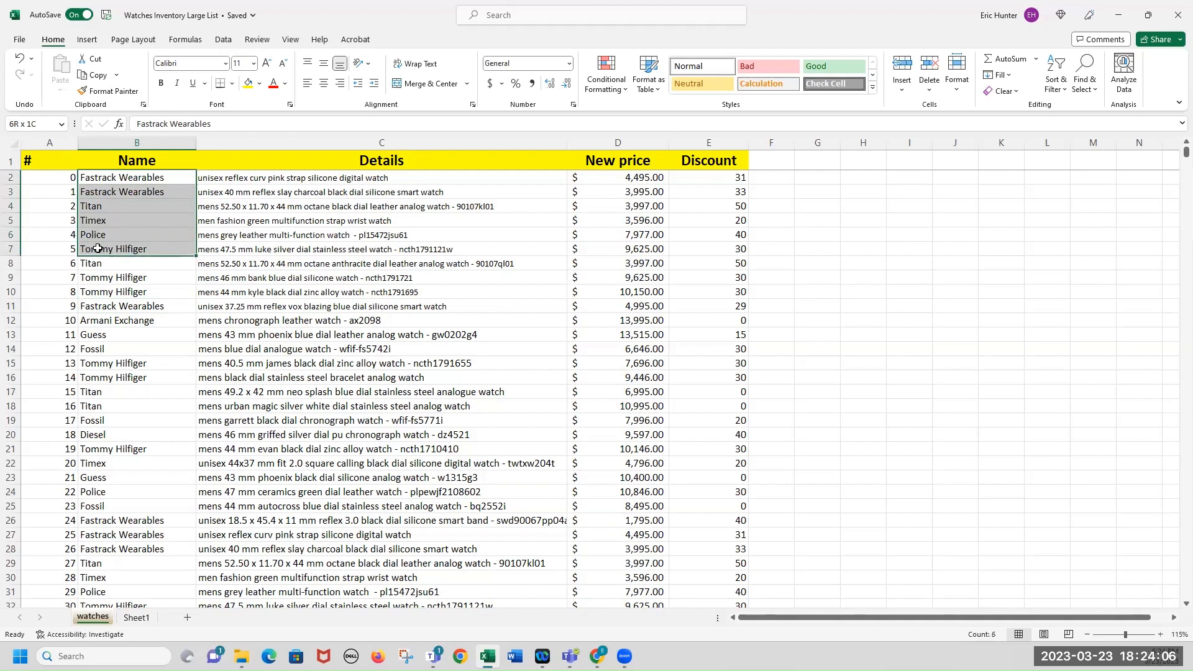
pyautogui.click(107, 182)
pyautogui.moveTo(110, 183); pyautogui.dragTo(108, 294)
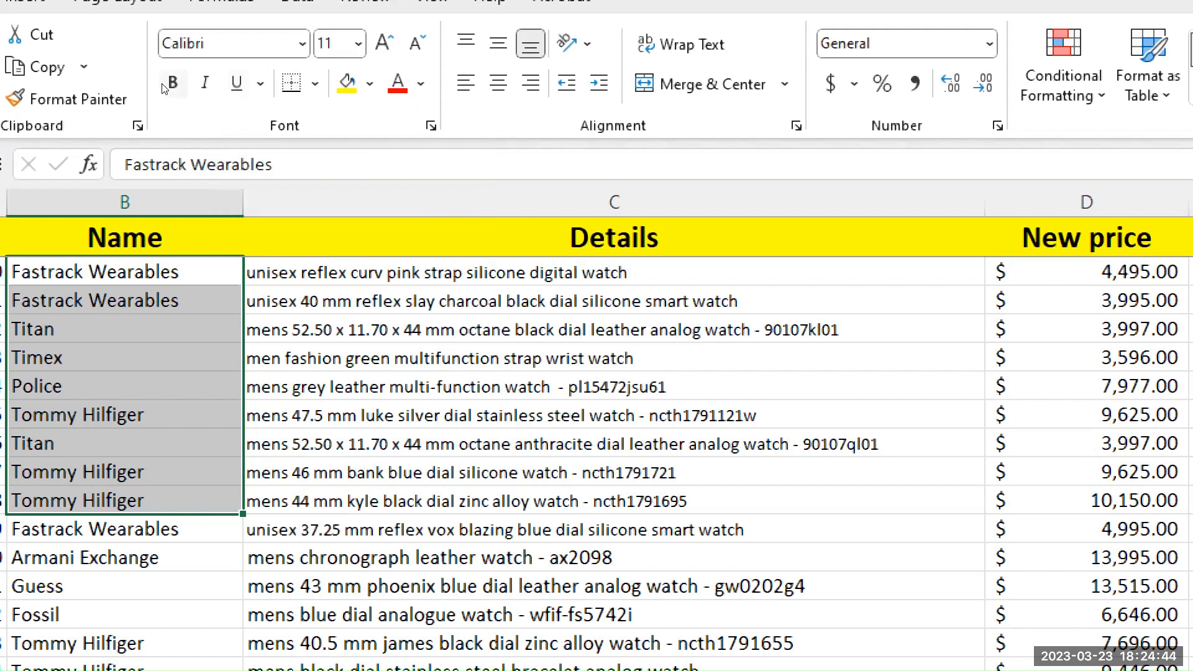
# - Apply bold to the selected names and remove it again
pyautogui.click(167, 85)
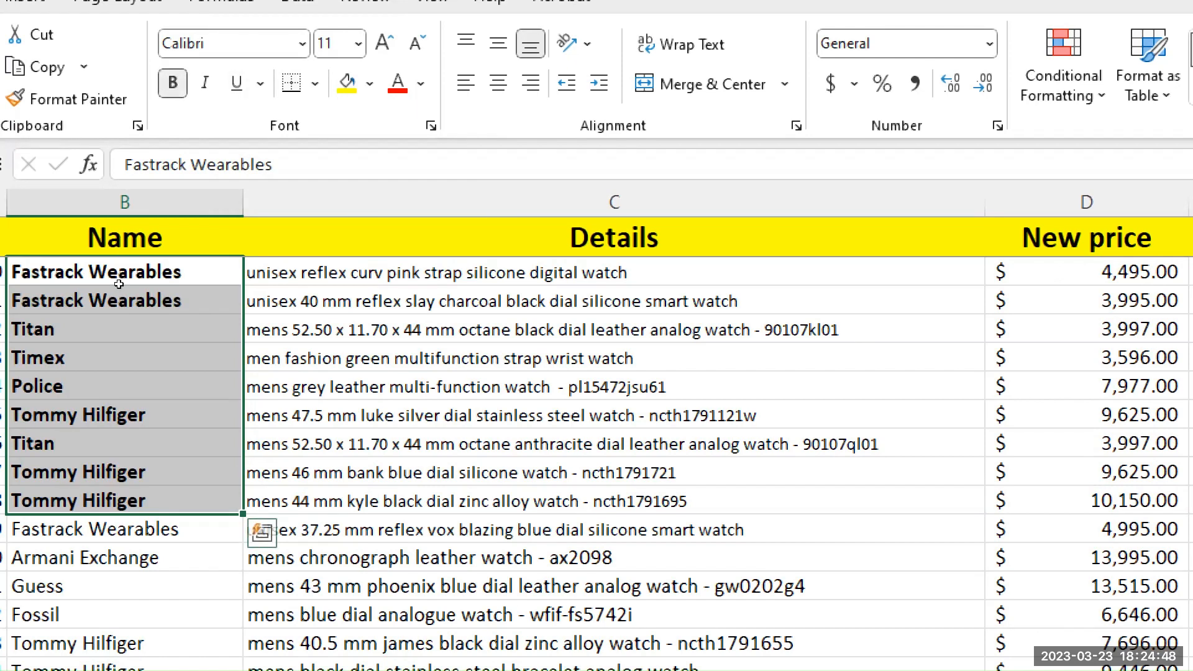
pyautogui.click(160, 90)
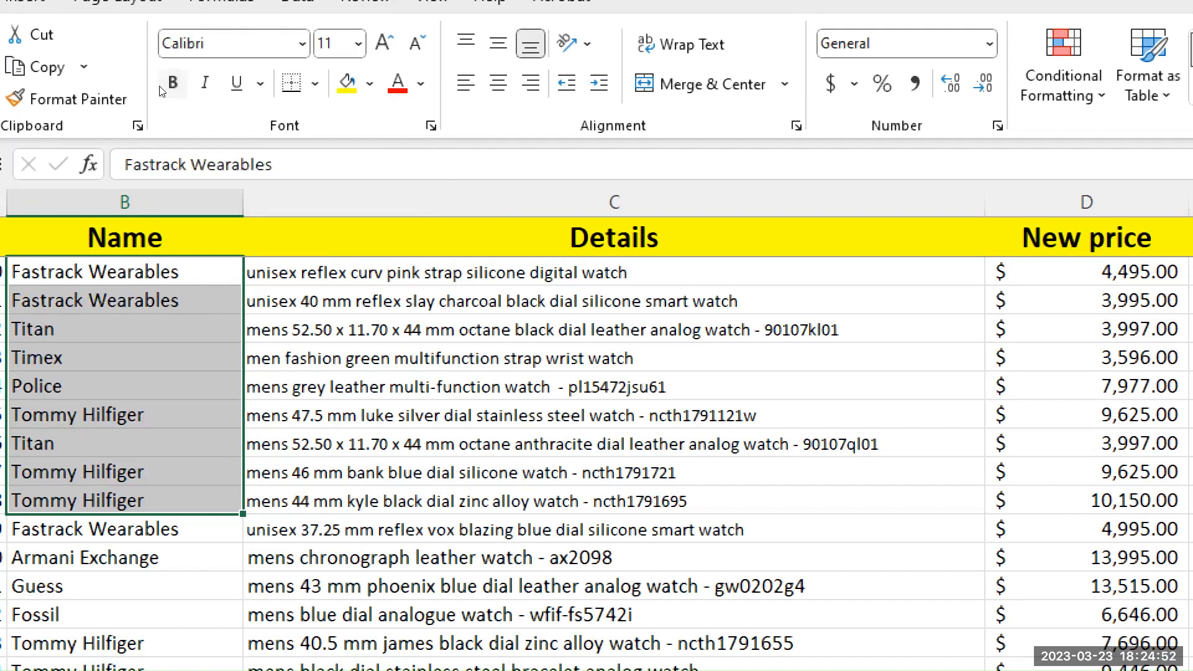
pyautogui.click(173, 83)
pyautogui.click(173, 82)
# - Toggle italics on and off for the selected names in B2 to B10
pyautogui.hotkey('ctrl', 'i')
pyautogui.hotkey('ctrl', 'i')
pyautogui.hotkey('ctrl', 'i')
pyautogui.hotkey('ctrl', 'i')
pyautogui.hotkey('ctrl', 'i')
pyautogui.hotkey('ctrl', 'i')
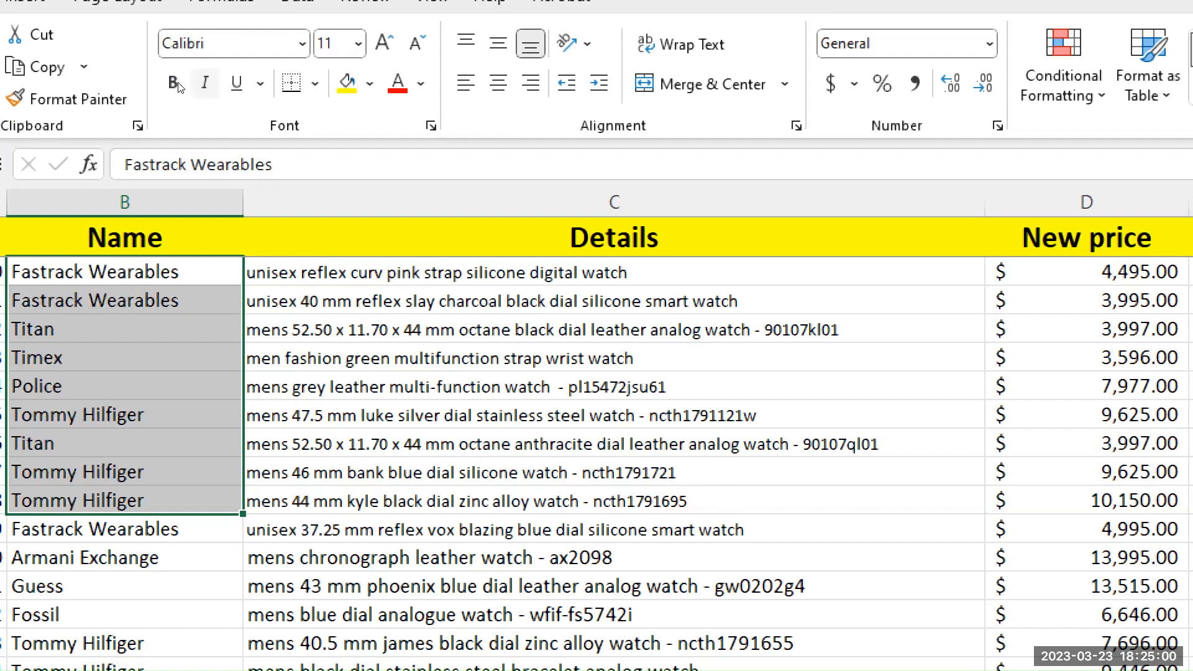
# - Underline the selected names and remove the underline again
pyautogui.hotkey('ctrl', 'u')
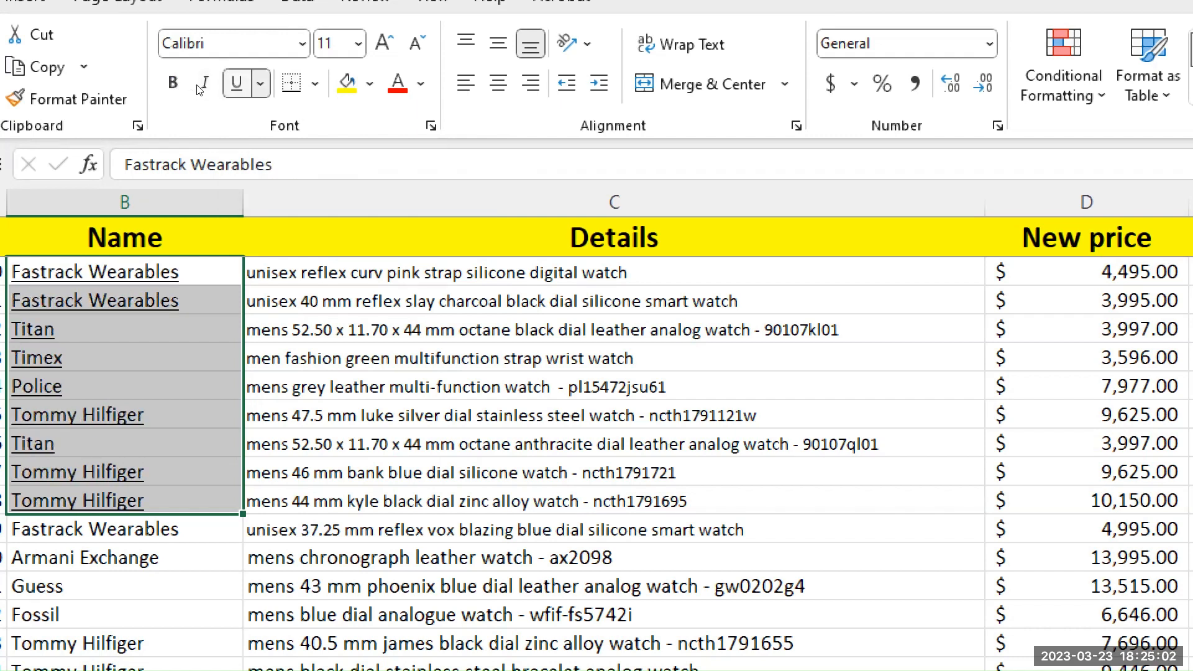
pyautogui.hotkey('ctrl', 'u')
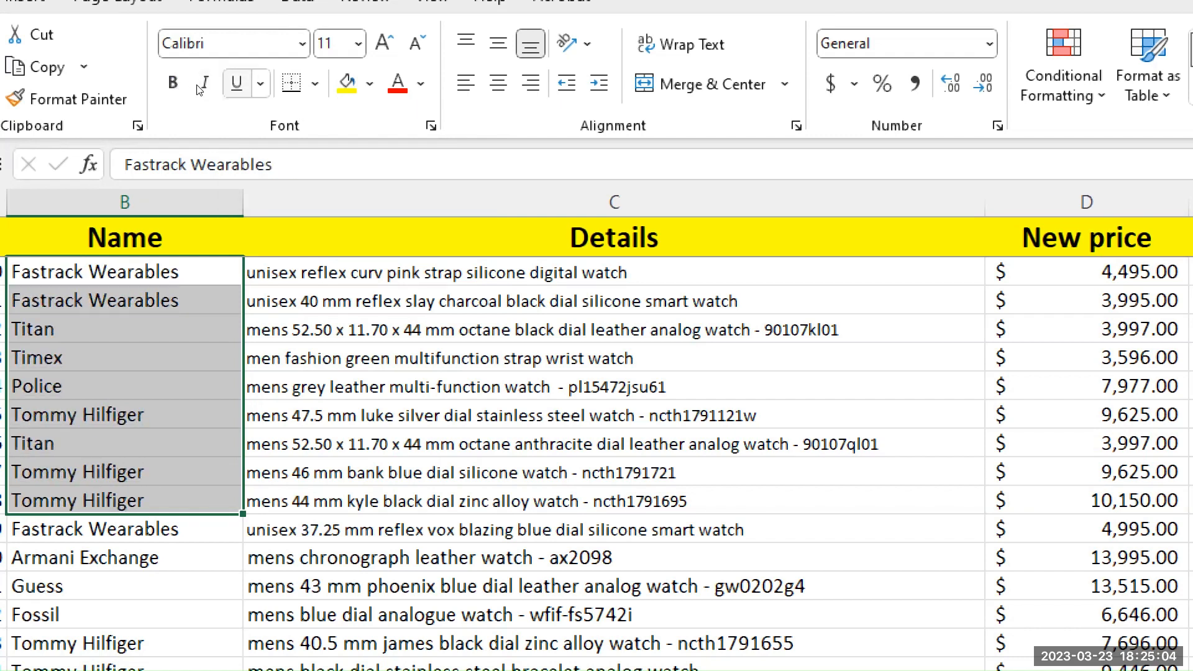
pyautogui.hotkey('ctrl', 'u')
pyautogui.hotkey('ctrl', 'u')
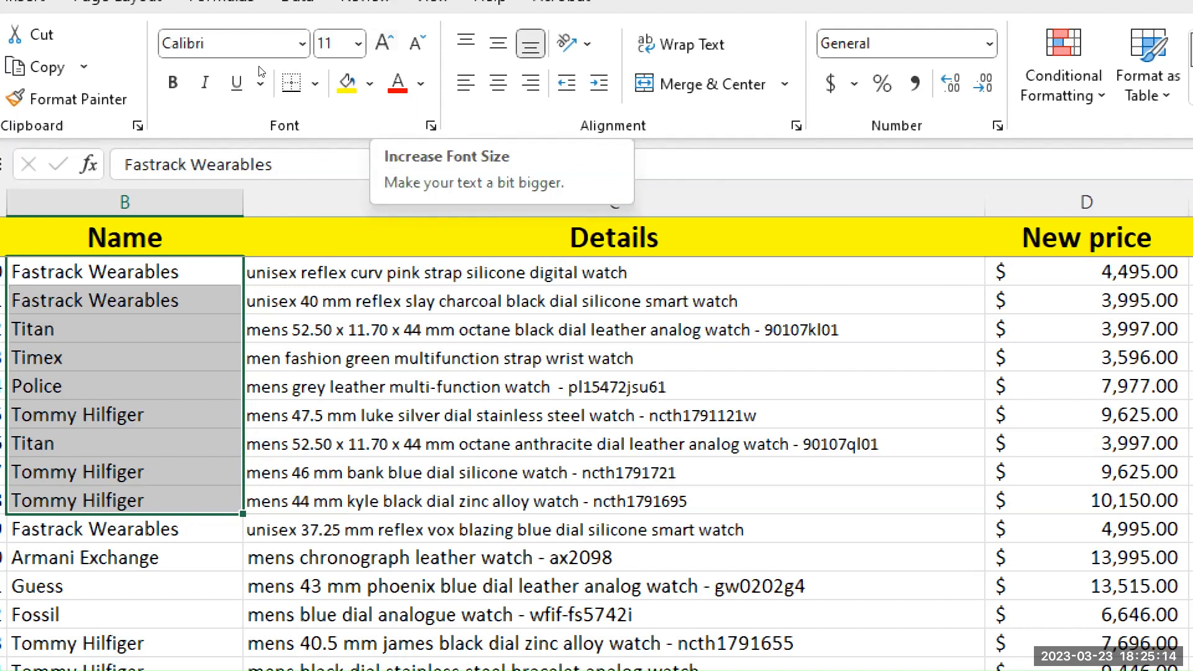
# - Enlarge the selected names' font in steps and reduce it to size 12
pyautogui.click(385, 43)
pyautogui.hotkey('ctrl', 'shift', '.')
pyautogui.hotkey('ctrl', 'shift', '.')
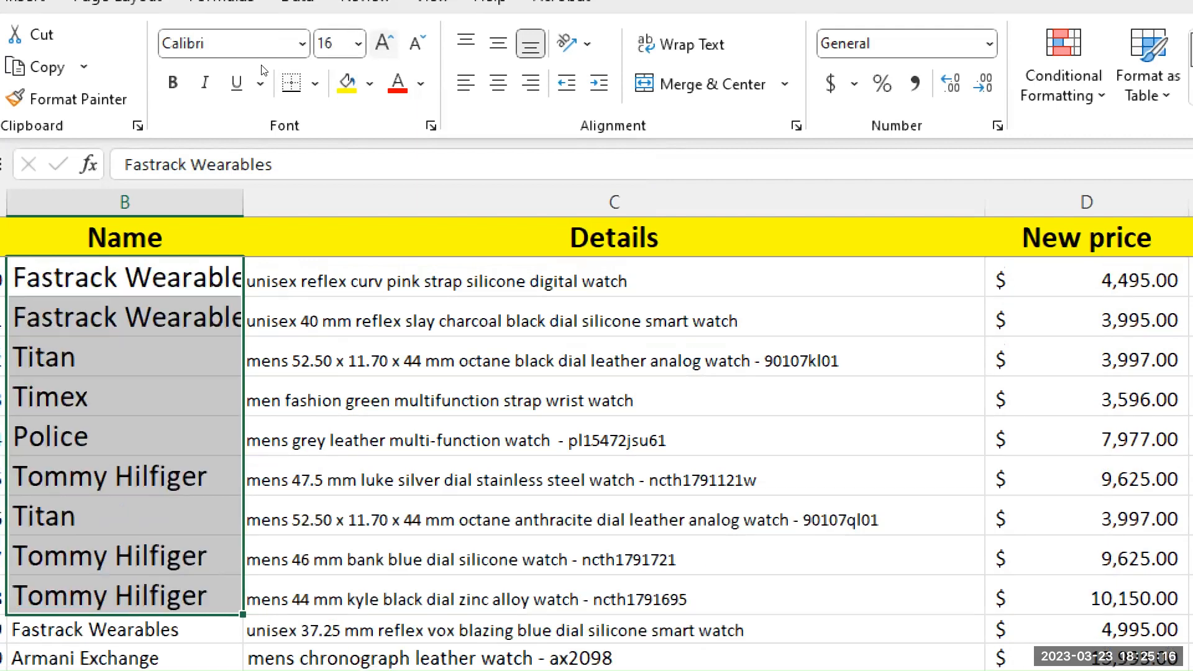
pyautogui.hotkey('ctrl', 'shift', '.')
pyautogui.hotkey('ctrl', 'shift', ',')
pyautogui.hotkey('ctrl', 'shift', ',')
pyautogui.hotkey('ctrl', 'shift', ',')
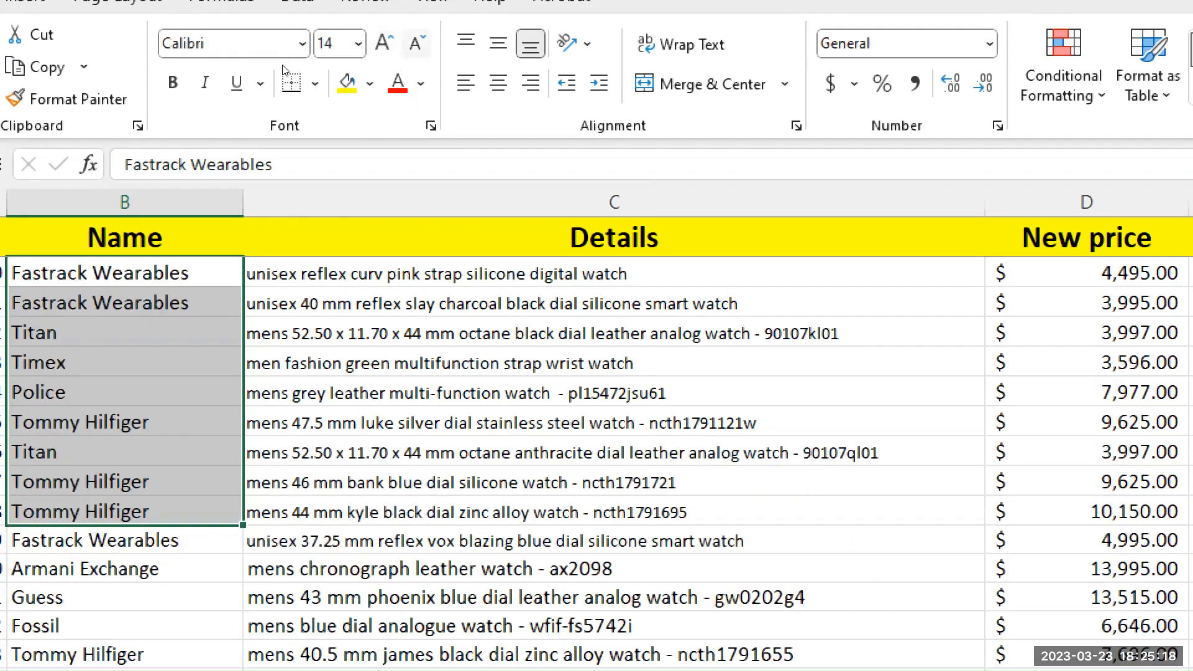
# - Preview font sizes such as 10, 20 and 22 on the selected names without applying one
pyautogui.click(358, 43)
pyautogui.press('Down')
pyautogui.press('Down')
pyautogui.press('Down')
pyautogui.press('Down')
pyautogui.press('Down')
pyautogui.press('Down')
pyautogui.press('Down')
pyautogui.press('Down')
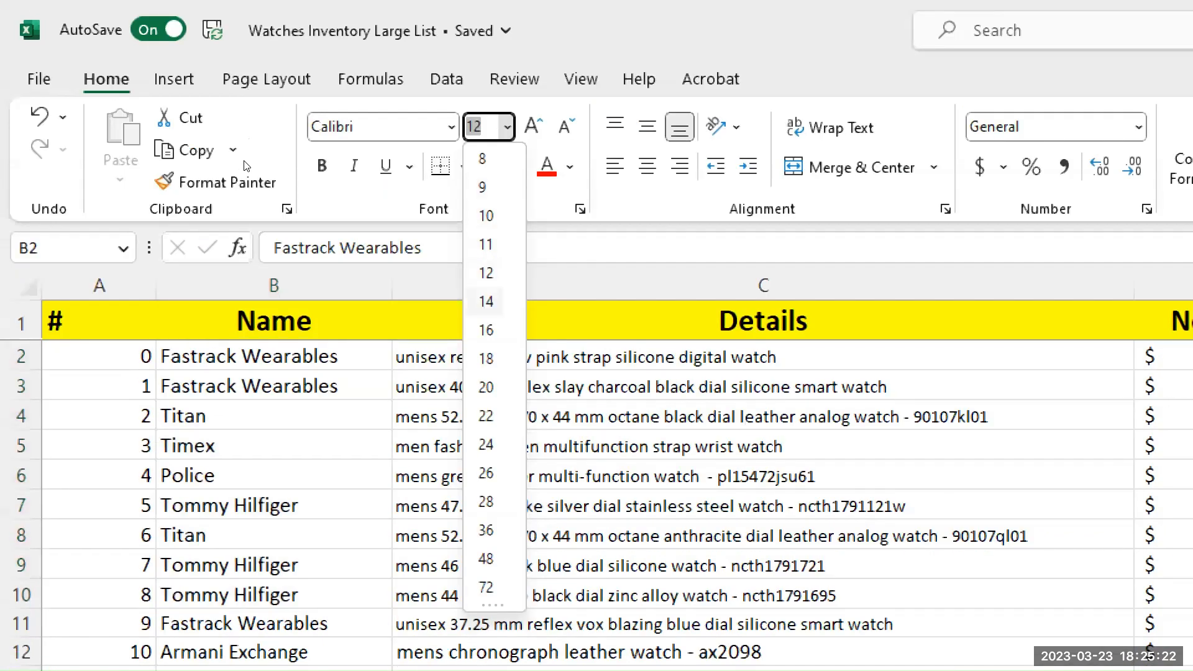
pyautogui.press('Up')
pyautogui.press('Up')
pyautogui.press('Up')
pyautogui.press('Up')
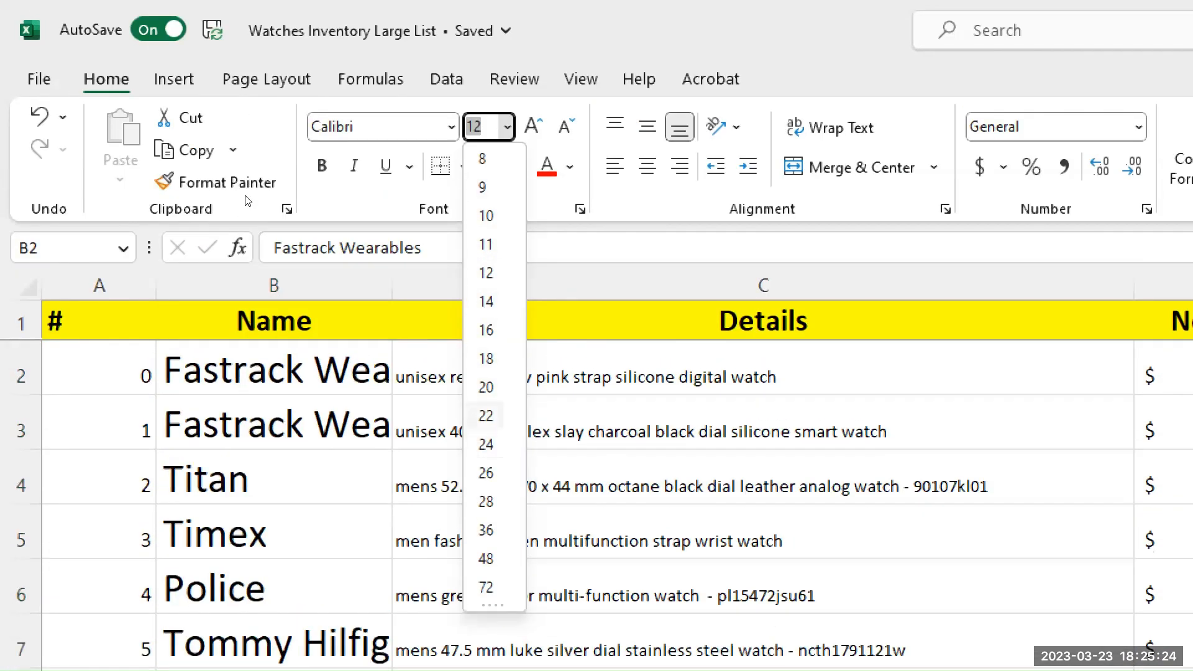
pyautogui.press('Down')
pyautogui.press('Down')
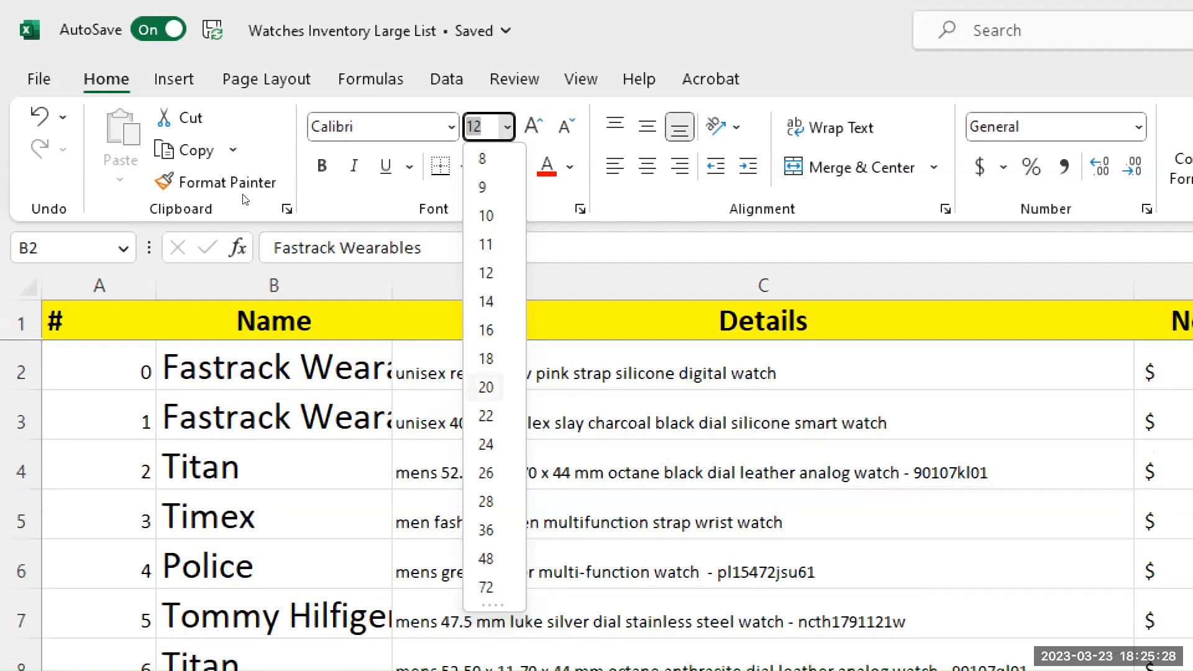
pyautogui.press('Down')
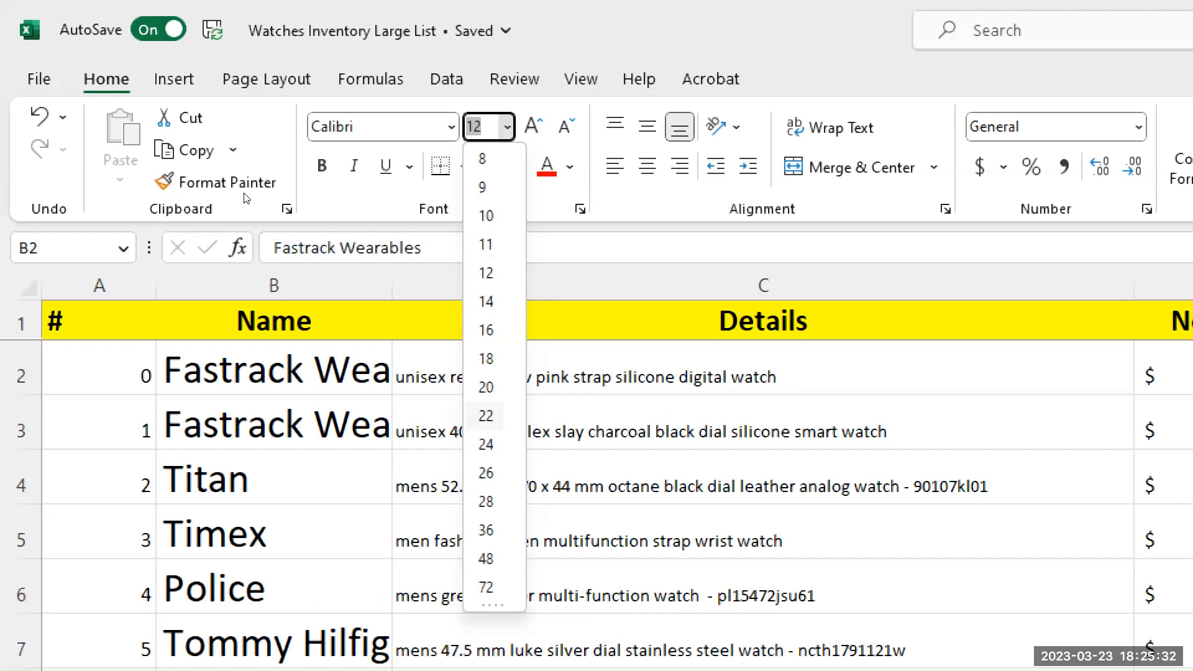
pyautogui.press('Up')
pyautogui.press('Up')
pyautogui.press('Up')
pyautogui.press('Up')
pyautogui.press('Up')
pyautogui.press('Up')
pyautogui.press('Up')
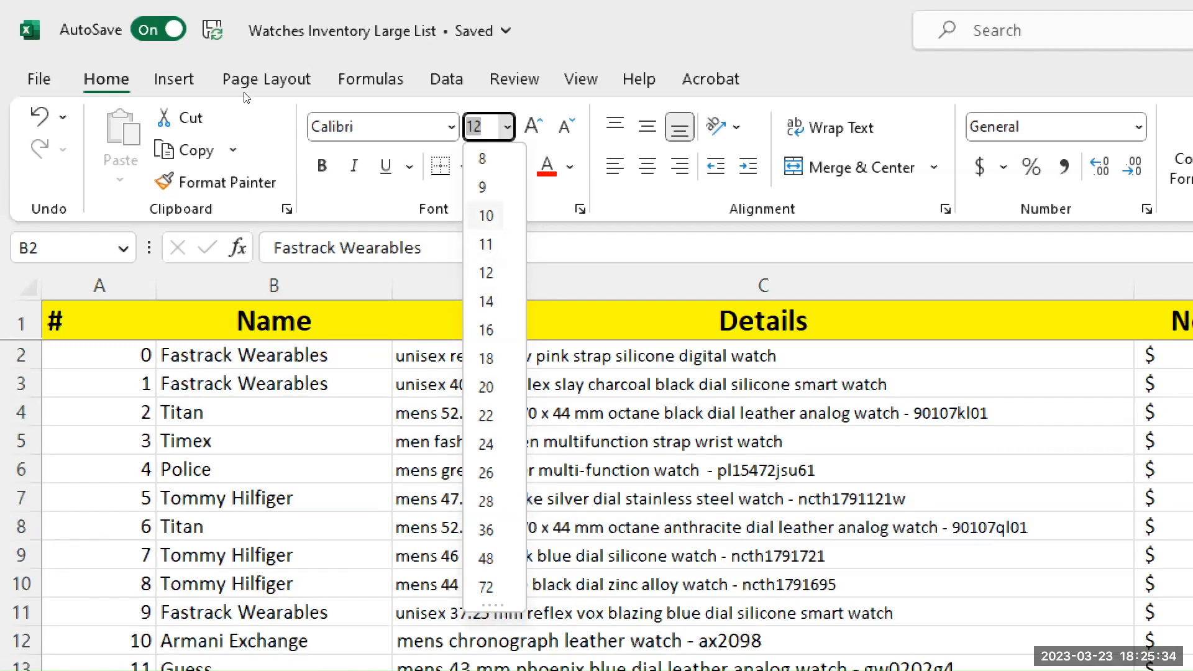
pyautogui.press('Escape')
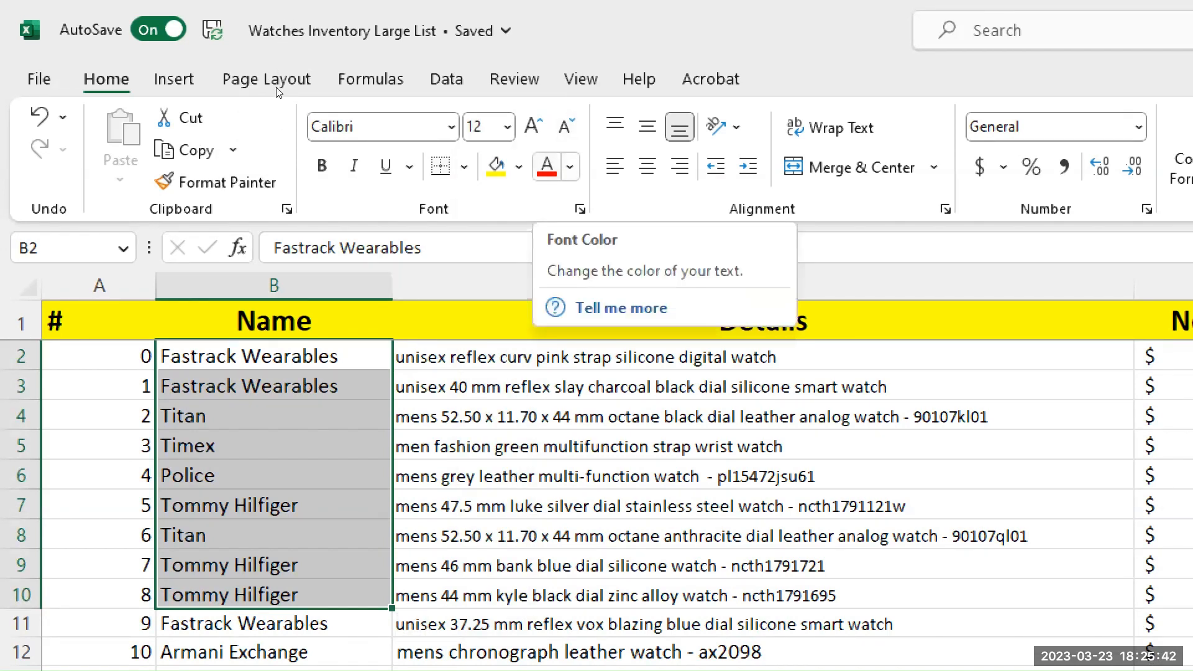
# - Color the selected names red, and change the font color to a bright blue from the extended color palette
pyautogui.click(569, 168)
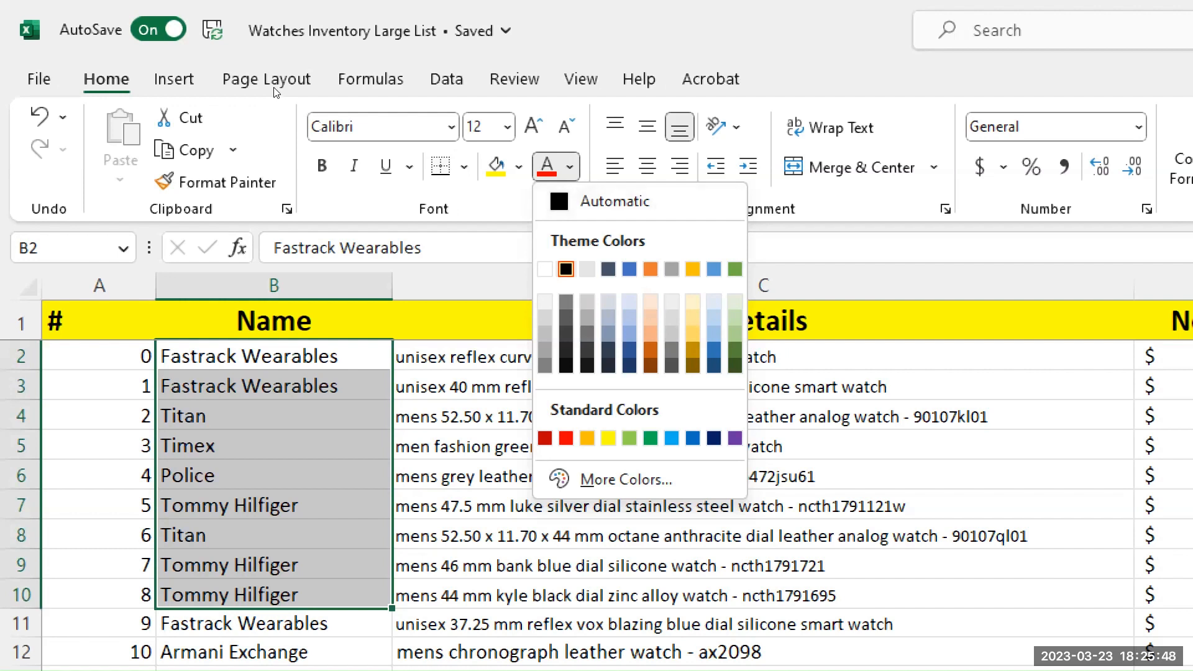
pyautogui.click(566, 438)
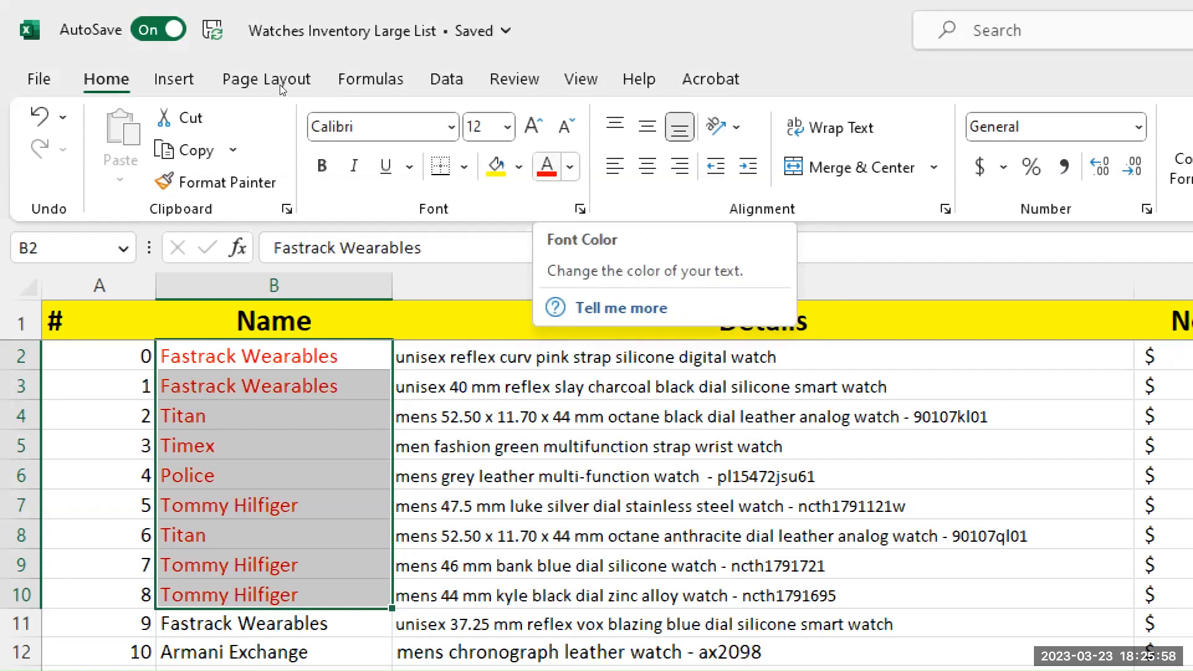
pyautogui.click(570, 167)
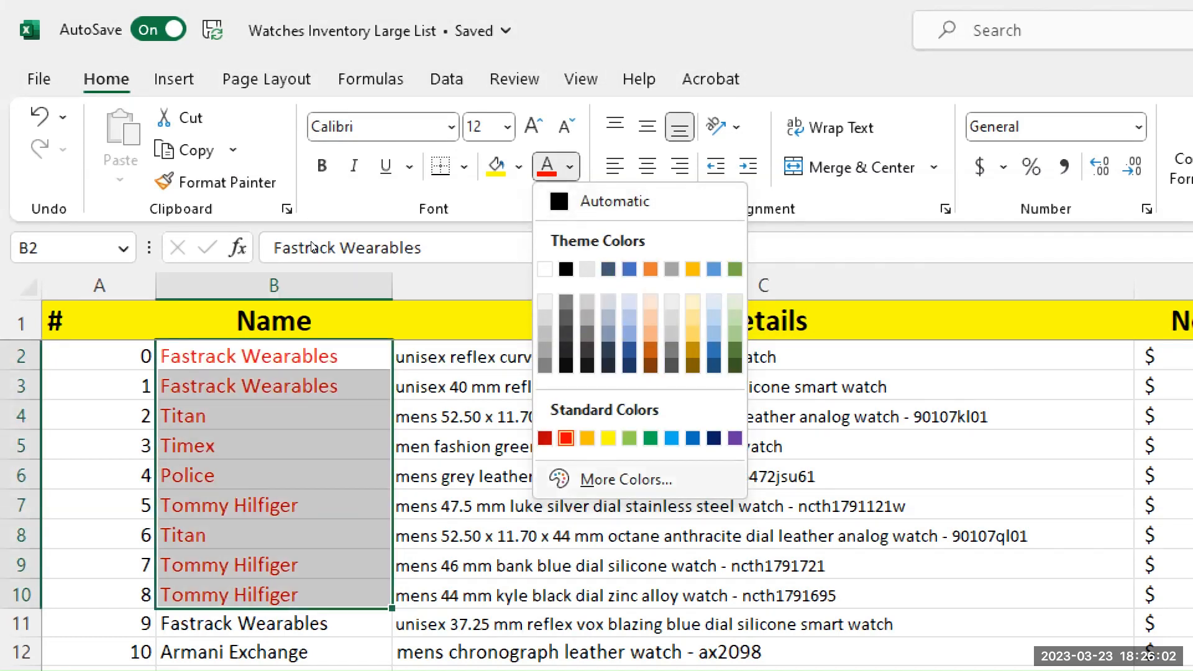
pyautogui.click(626, 480)
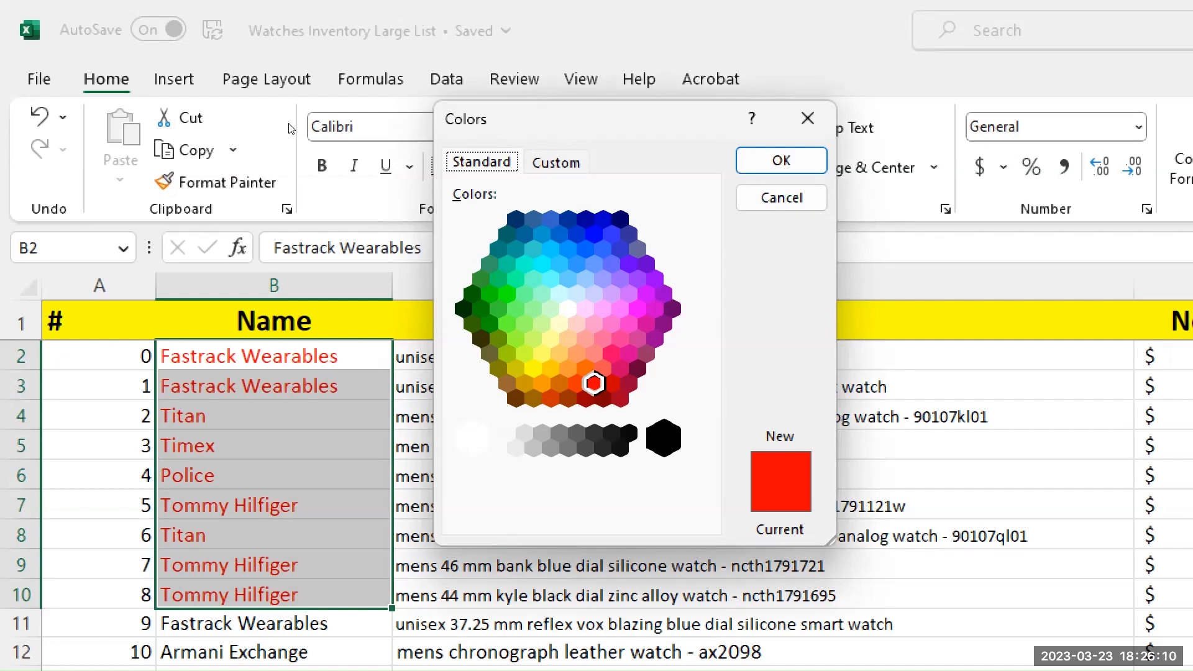
pyautogui.click(567, 249)
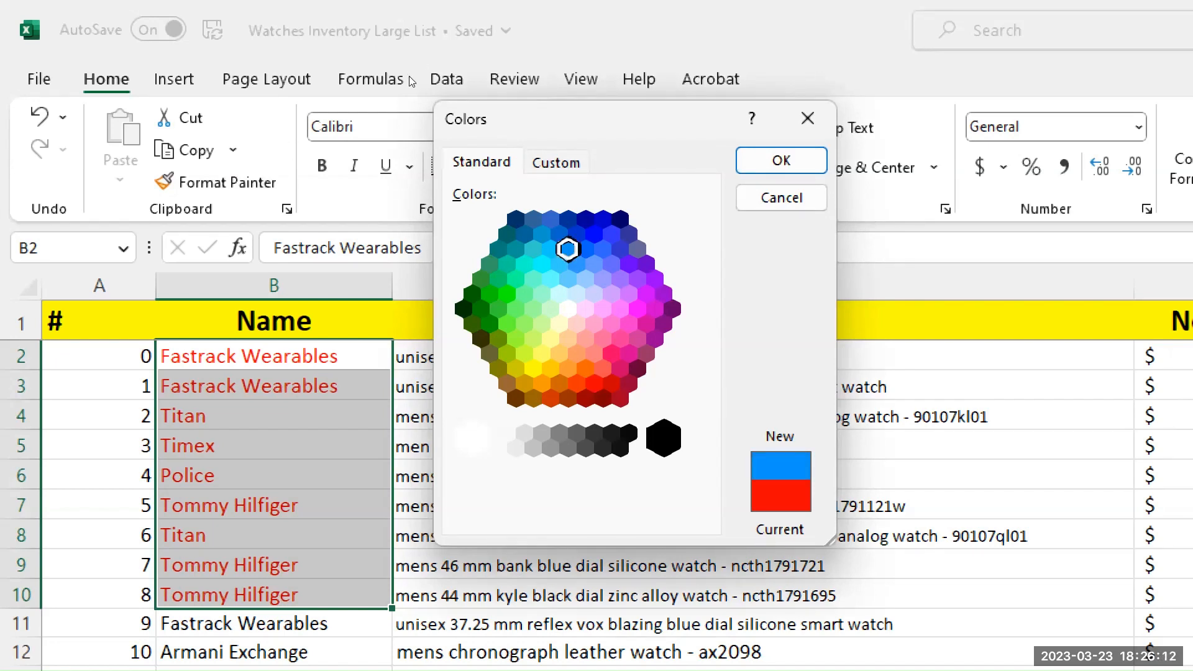
pyautogui.press('Return')
pyautogui.click(453, 447)
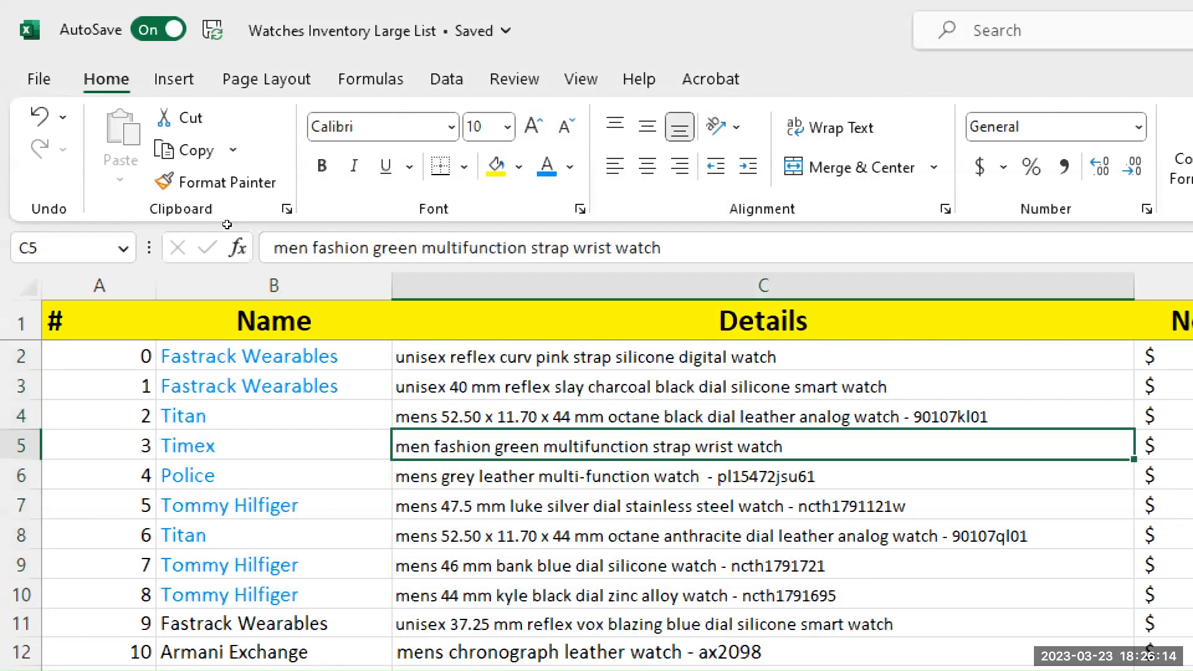
# - Select the blue names in B2 to B10 and fill their cells yellow
pyautogui.moveTo(285, 360); pyautogui.dragTo(285, 596)
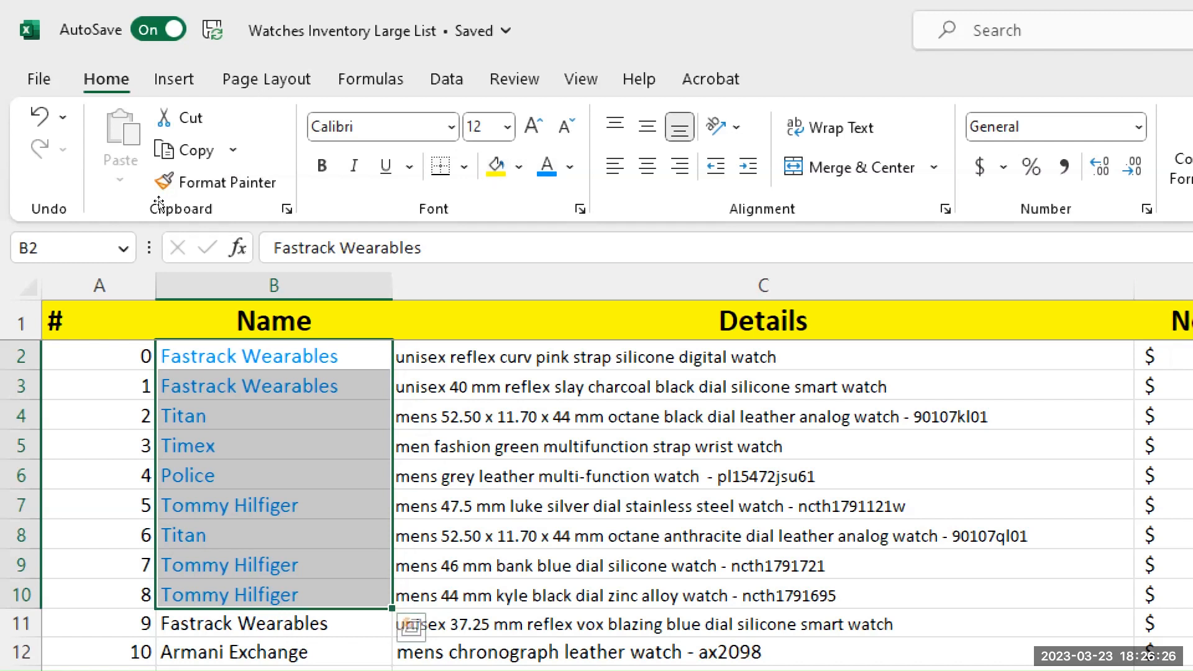
pyautogui.click(341, 359)
pyautogui.moveTo(340, 359); pyautogui.dragTo(344, 588)
pyautogui.moveTo(348, 360); pyautogui.dragTo(336, 590)
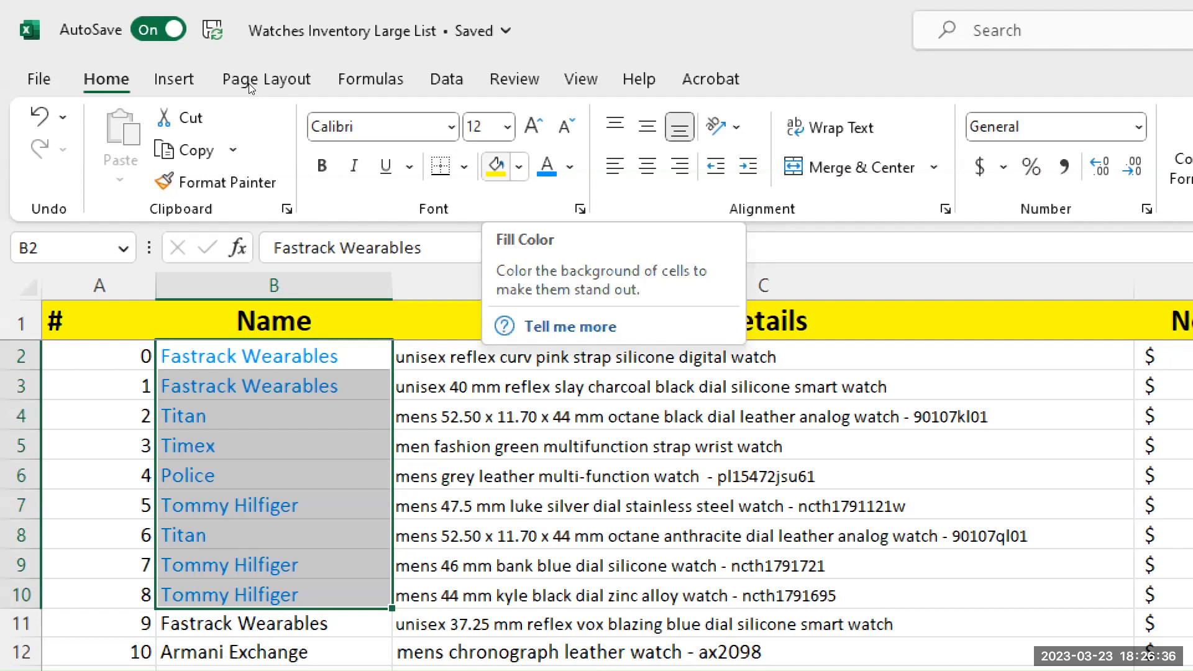
pyautogui.click(496, 166)
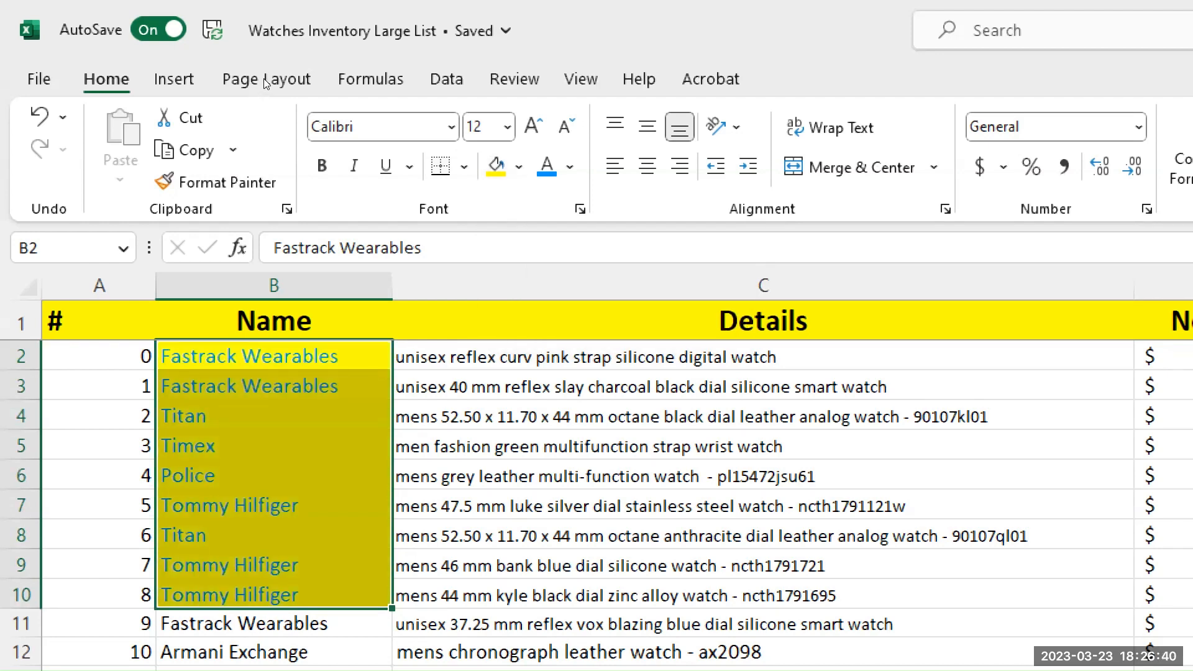
# - Change the fill of B2 to B10 to black and move the active cell to C5
pyautogui.click(519, 167)
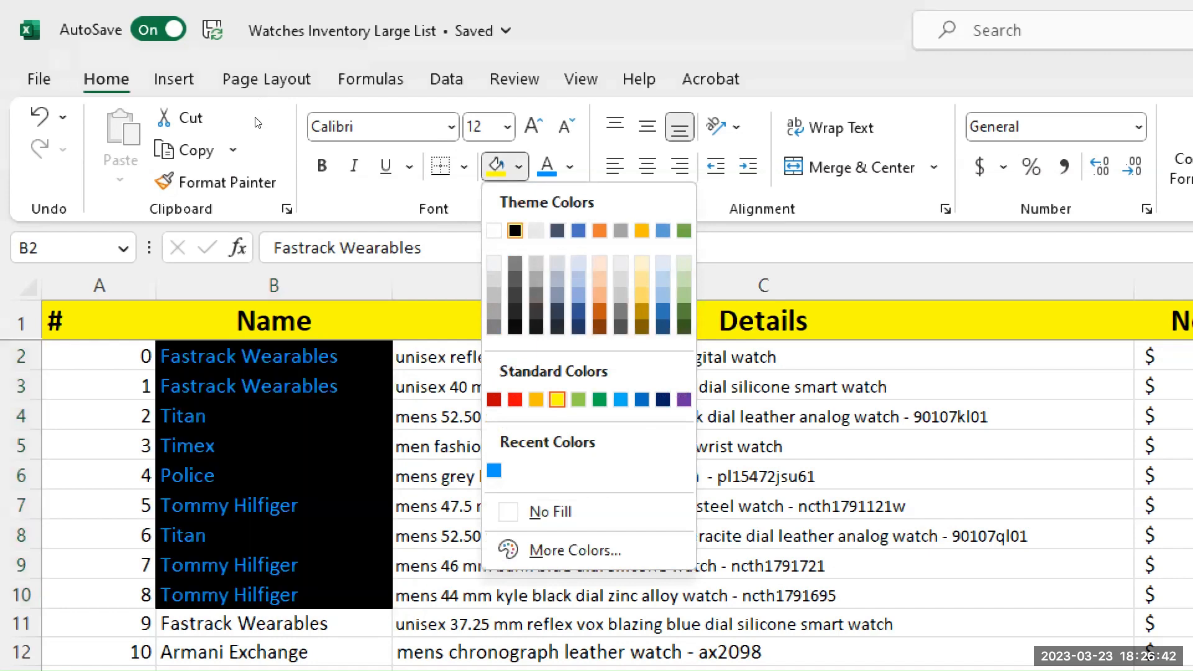
pyautogui.click(515, 231)
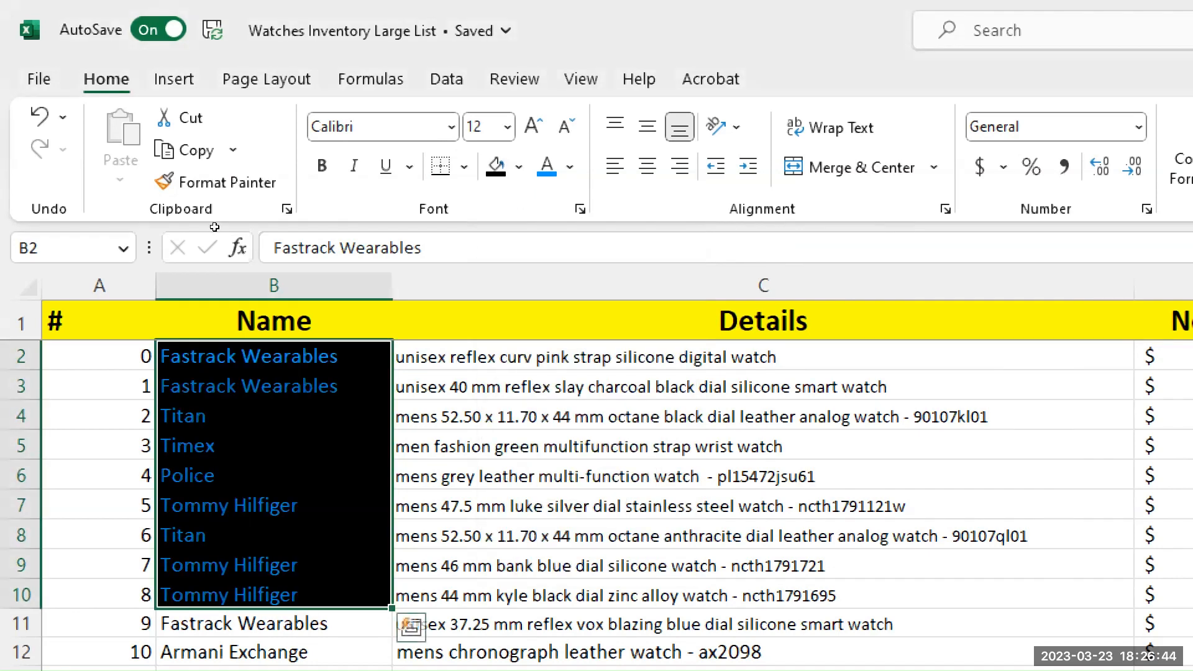
pyautogui.press('Right')
pyautogui.press('Down')
pyautogui.press('Down')
pyautogui.press('Down')
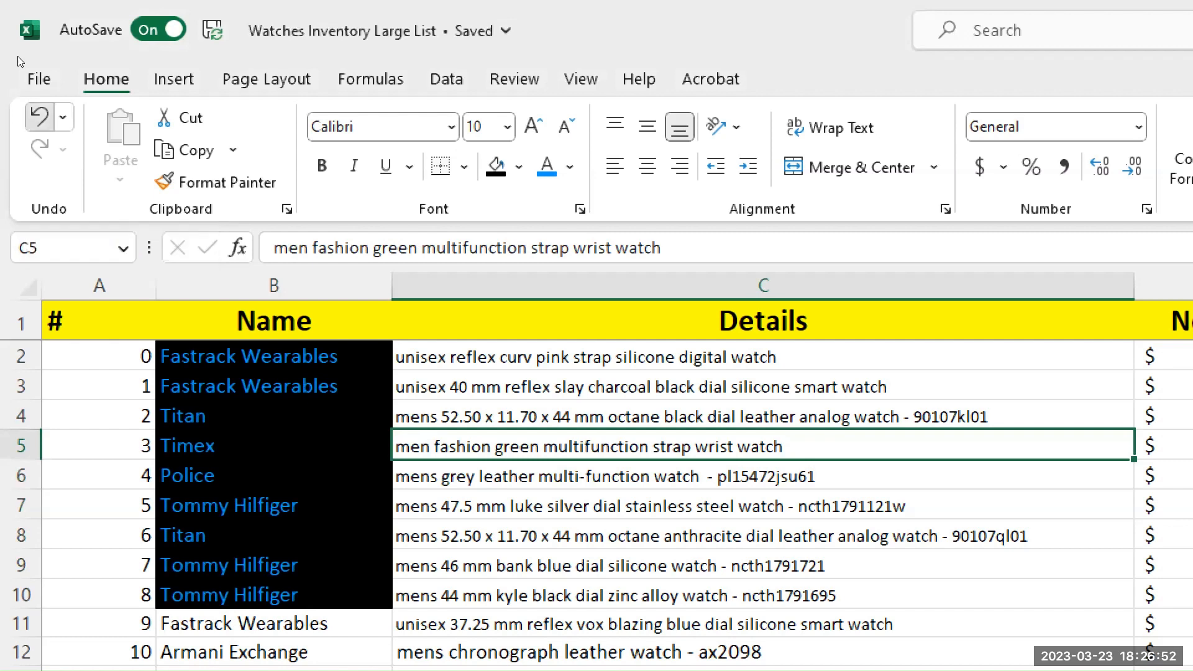
# - Undo the fill and font color changes made to the names in B2 to B10
pyautogui.hotkey('ctrl', 'z')
pyautogui.hotkey('ctrl', 'z')
pyautogui.hotkey('ctrl', 'z')
pyautogui.hotkey('ctrl', 'z')
pyautogui.hotkey('ctrl', 'z')
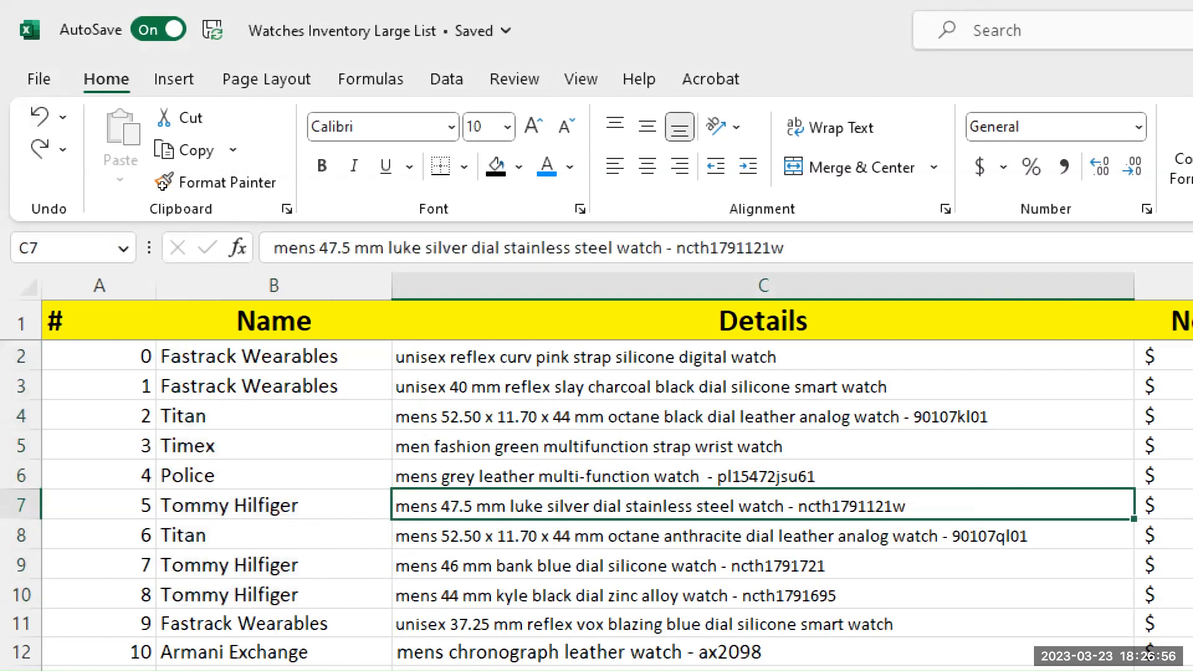
# - Left-align the names in B2 to B6, and center them in their cells
pyautogui.moveTo(325, 362); pyautogui.dragTo(325, 471)
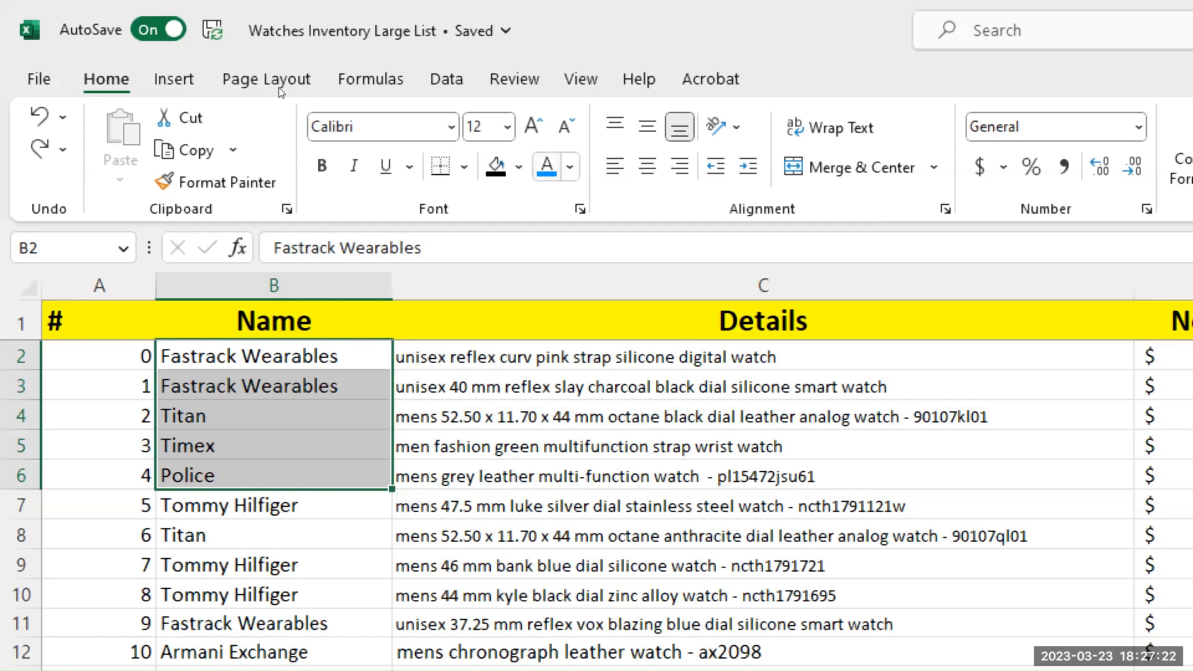
pyautogui.hotkey('ctrl', 'l')
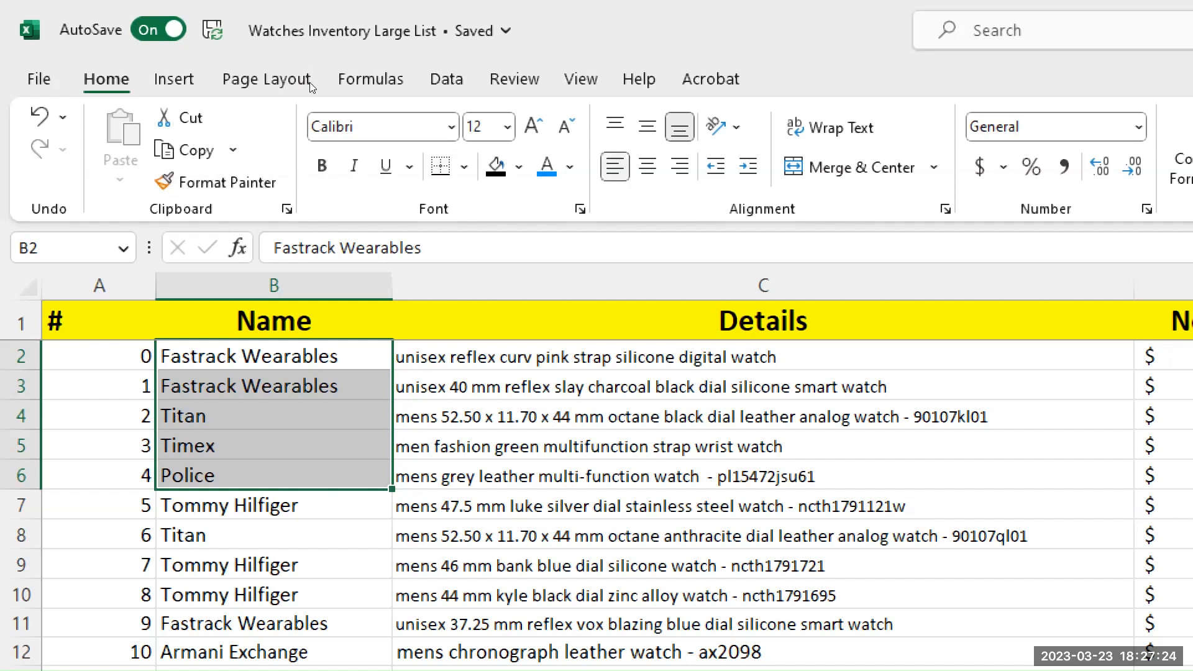
pyautogui.click(647, 166)
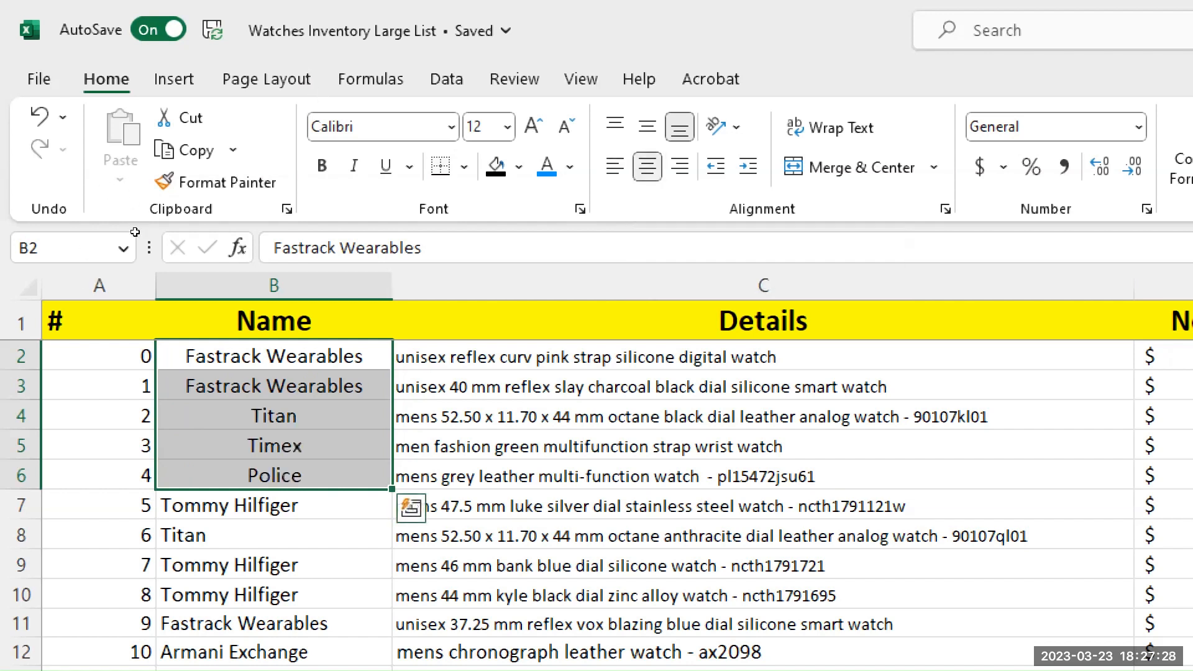
# - Right-align the names in B2 to B6, and return them to left alignment
pyautogui.hotkey('alt', 'h')
pyautogui.press('a')
pyautogui.press('r')
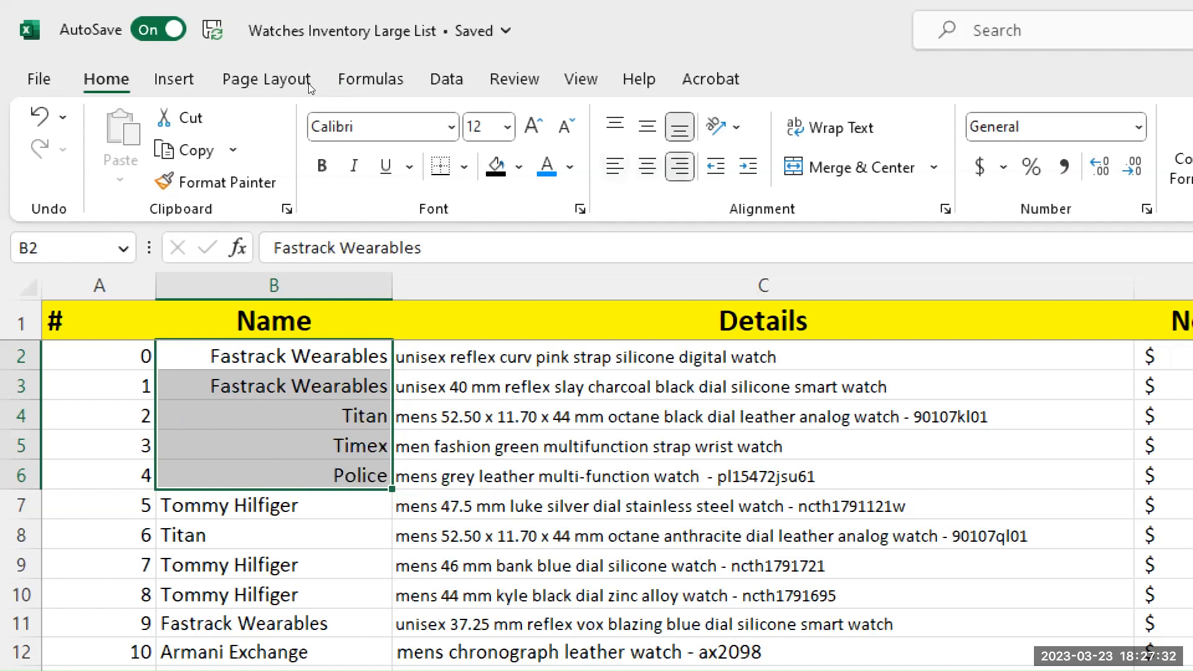
pyautogui.hotkey('alt', 'h')
pyautogui.press('a')
pyautogui.press('l')
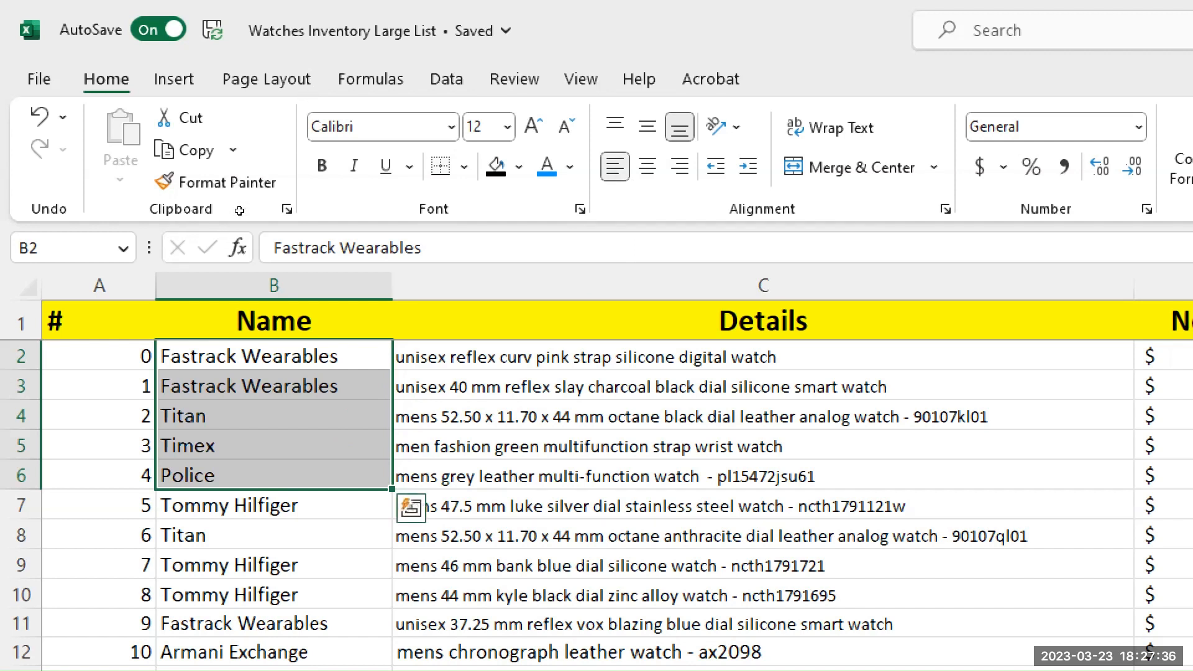
pyautogui.click(471, 419)
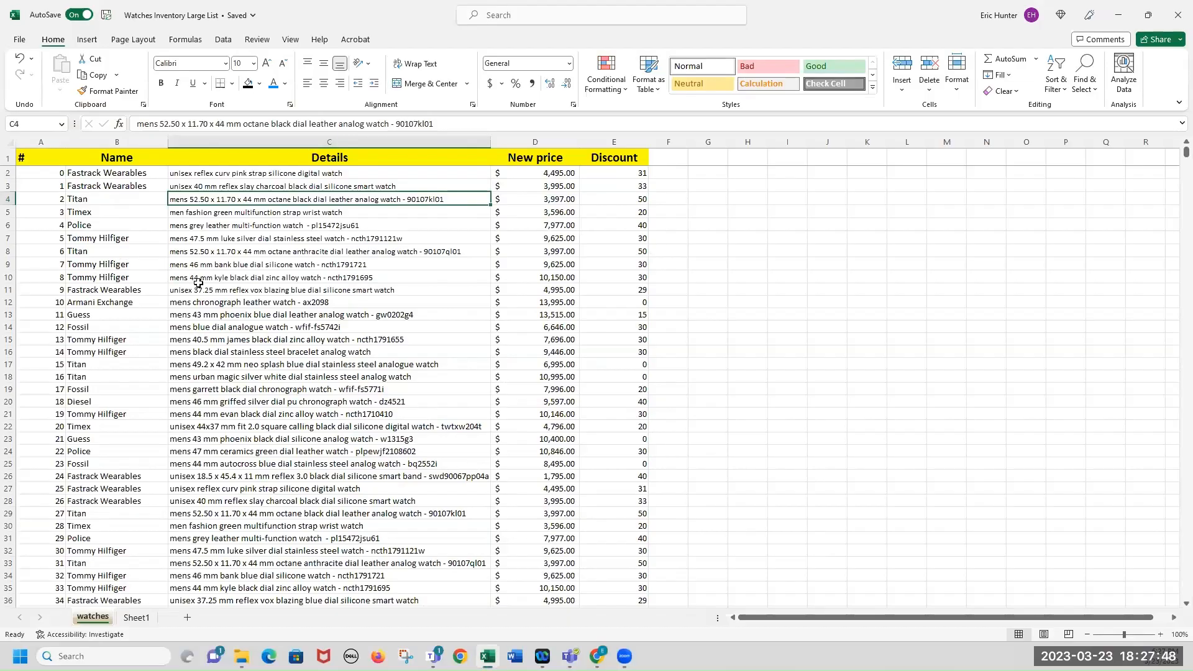
# - Select cell C10 and zoom the worksheet in to 295%
pyautogui.click(392, 359)
pyautogui.scroll(4, 130, 227)
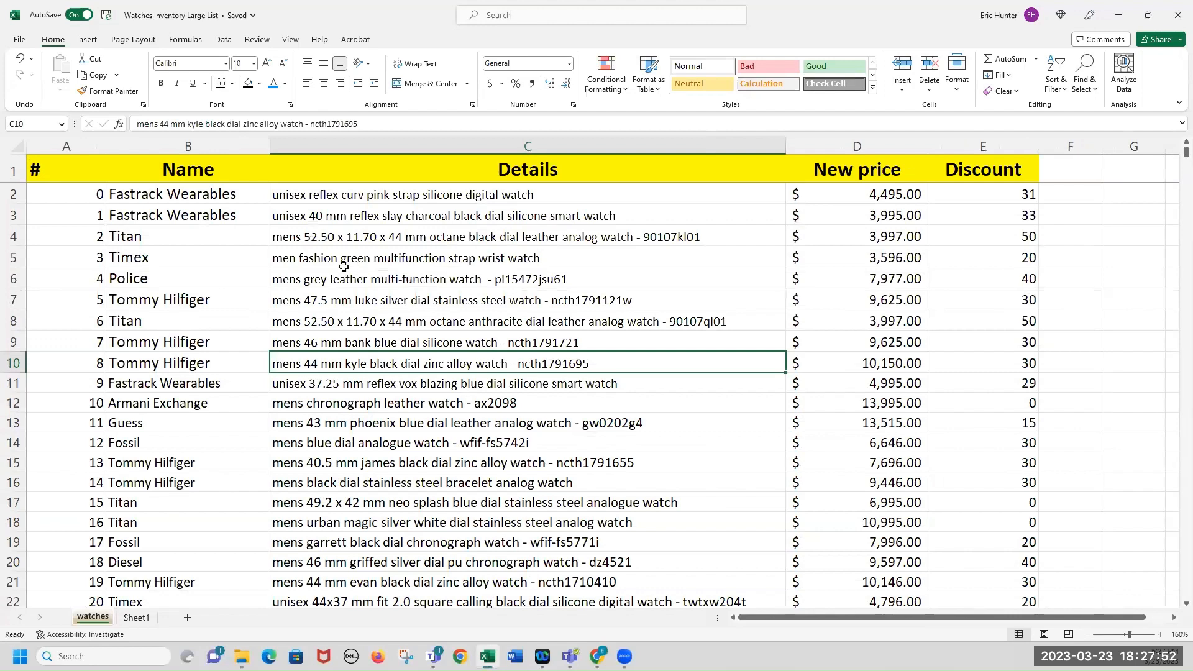
pyautogui.scroll(1, 344, 265)
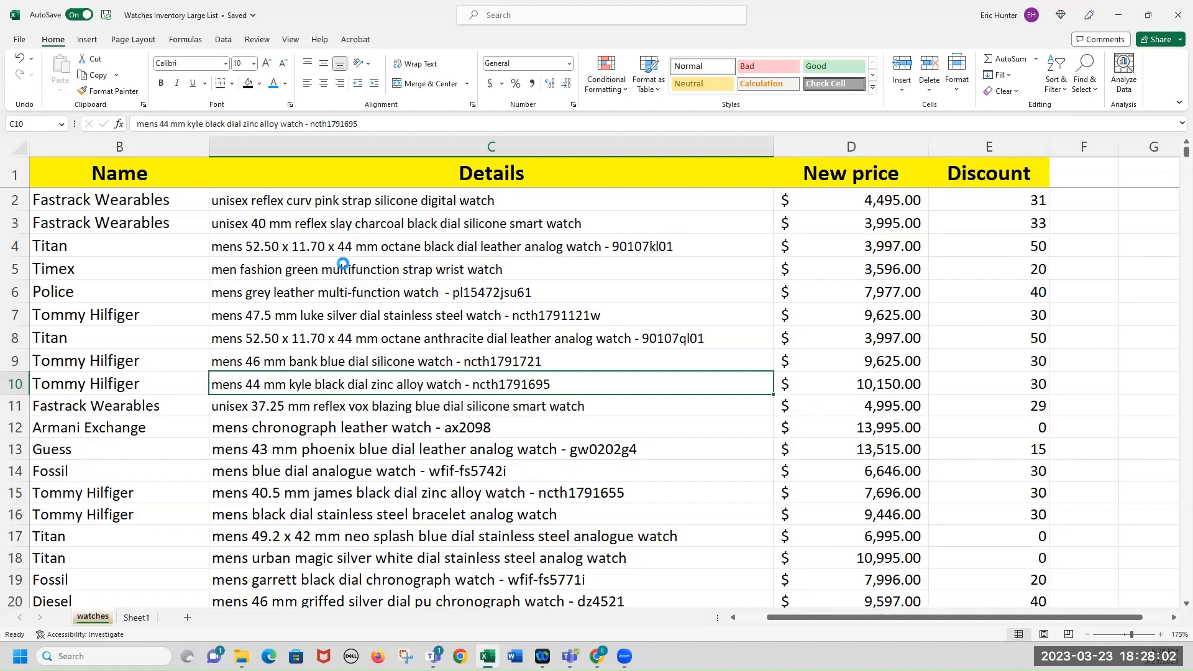
pyautogui.scroll(6, 343, 264)
pyautogui.scroll(2, 342, 264)
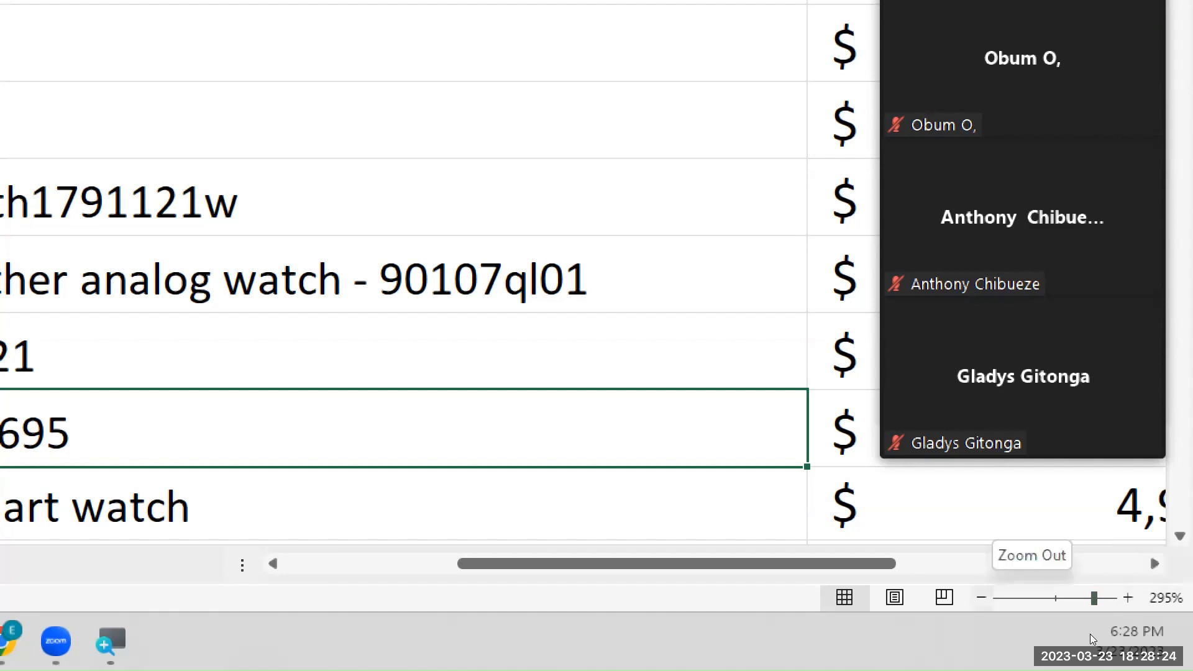
# - Zoom the worksheet out gradually in small increments from the 295% magnification
pyautogui.click(981, 597)
pyautogui.click(980, 598)
pyautogui.click(981, 597)
pyautogui.click(981, 598)
pyautogui.click(981, 597)
pyautogui.click(981, 598)
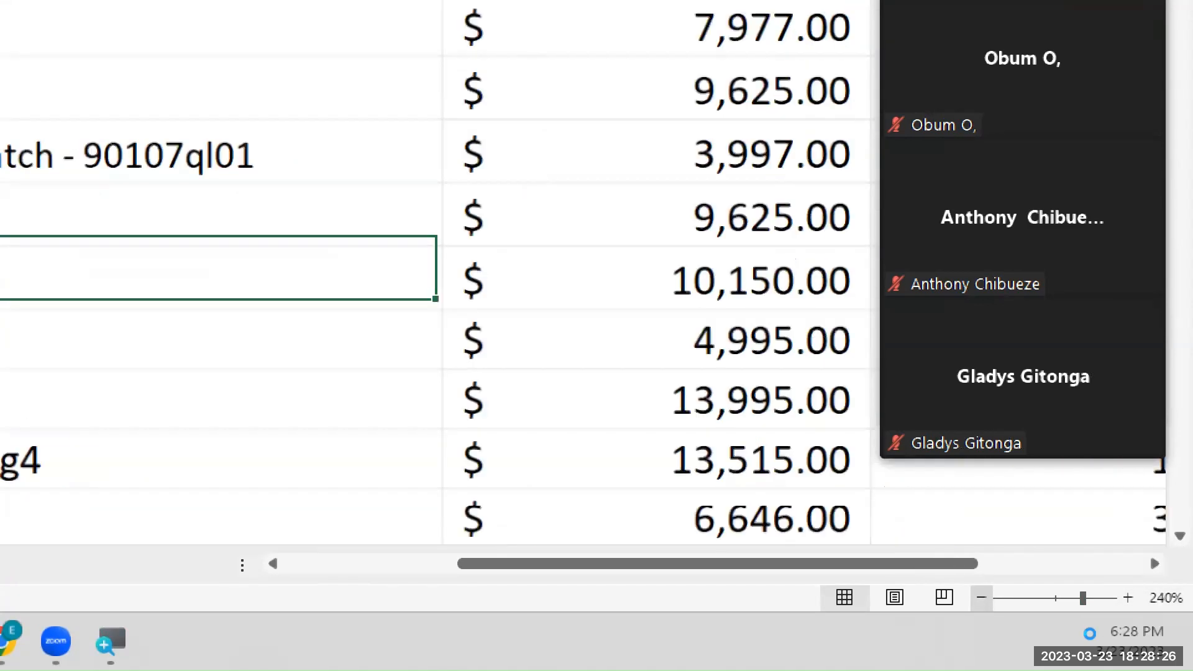
pyautogui.click(981, 598)
pyautogui.click(981, 598)
pyautogui.click(981, 597)
pyautogui.click(981, 597)
pyautogui.click(981, 598)
pyautogui.click(981, 598)
pyautogui.click(981, 597)
pyautogui.click(981, 598)
pyautogui.click(981, 597)
pyautogui.click(981, 598)
pyautogui.click(981, 598)
pyautogui.click(981, 598)
# - Zoom the worksheet back in to 200% and bring columns A and B into view
pyautogui.click(1127, 598)
pyautogui.click(1127, 598)
pyautogui.click(1127, 597)
pyautogui.click(1128, 597)
pyautogui.click(1127, 598)
pyautogui.click(1128, 598)
pyautogui.click(1127, 598)
pyautogui.click(1128, 597)
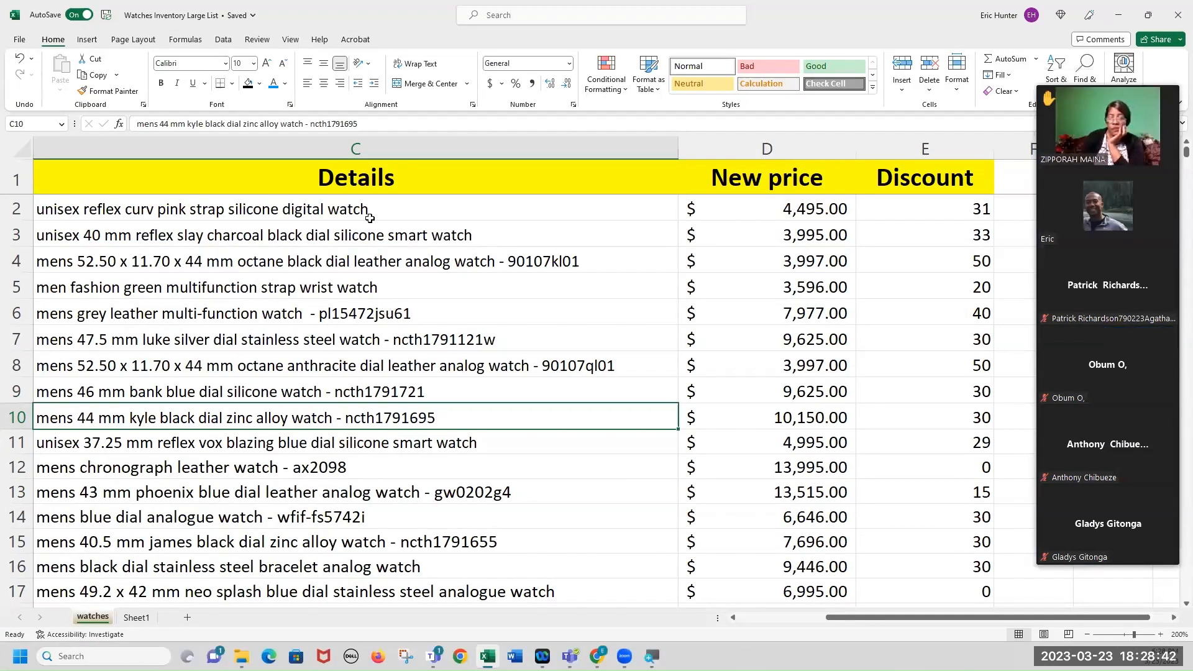
pyautogui.click(750, 623)
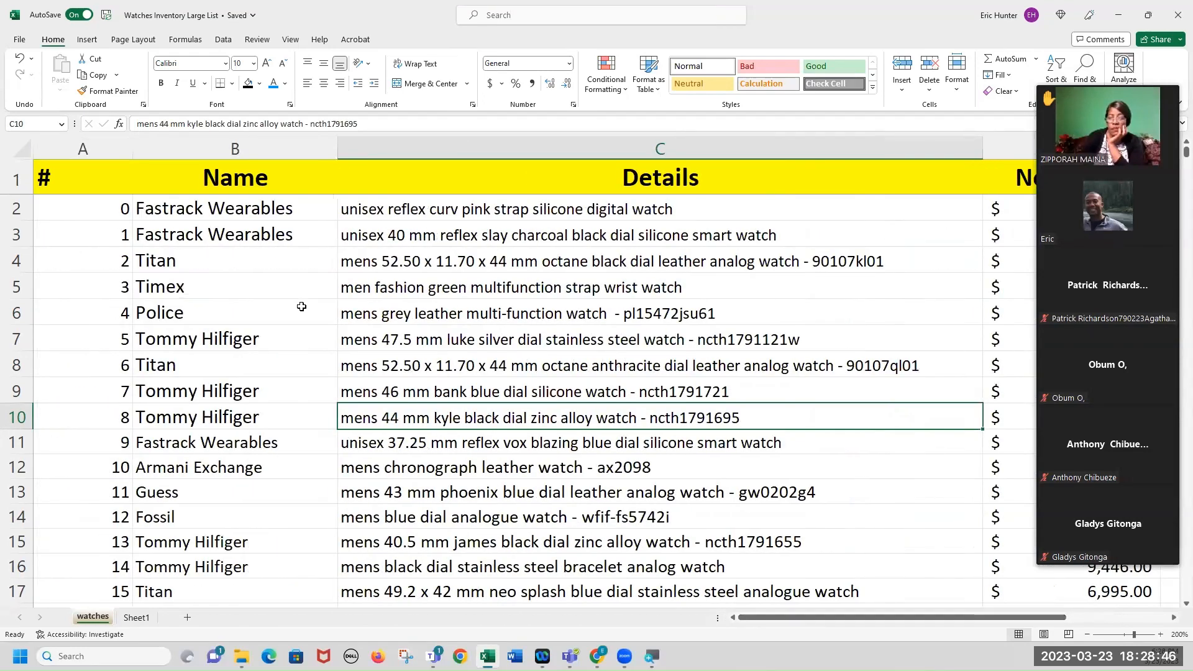
# - Insert a blank row above the yellow header row of the watches sheet
pyautogui.scroll(-3, 301, 306)
pyautogui.scroll(-2, 301, 306)
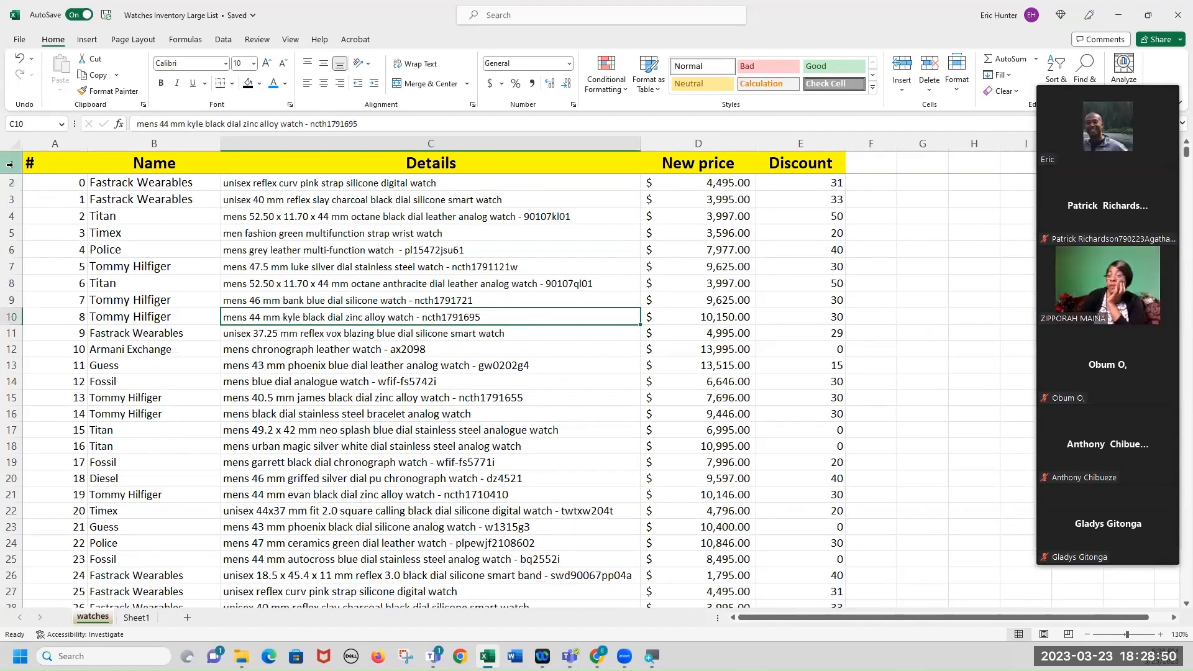
pyautogui.moveTo(56, 162); pyautogui.dragTo(802, 156)
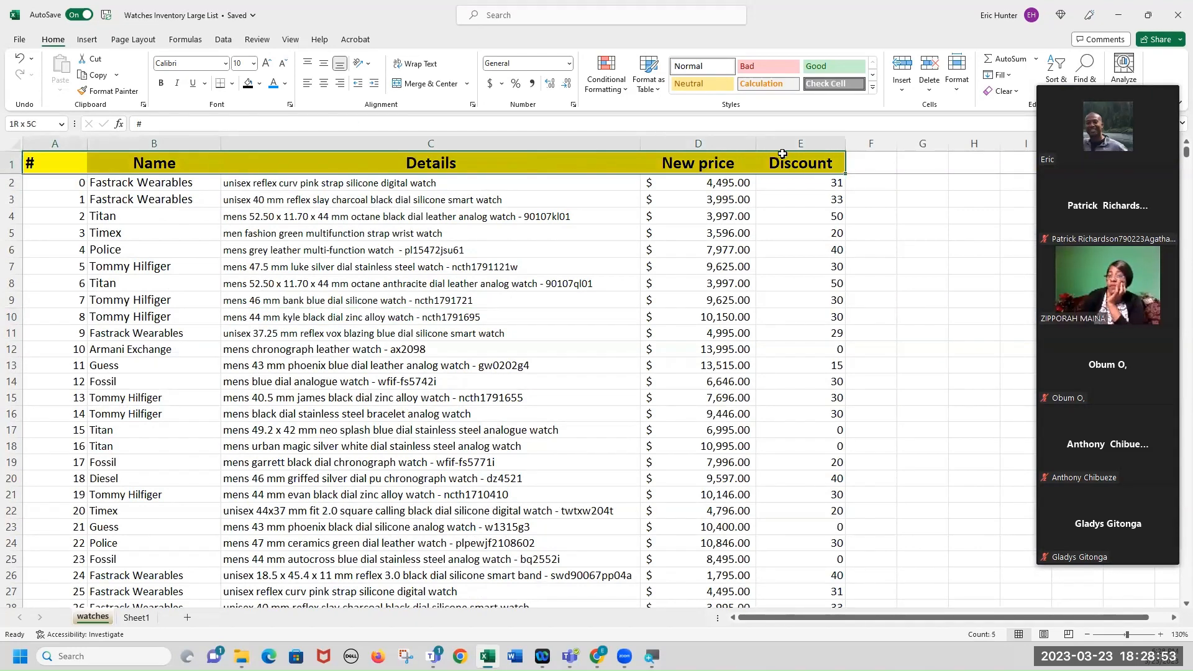
pyautogui.click(174, 213)
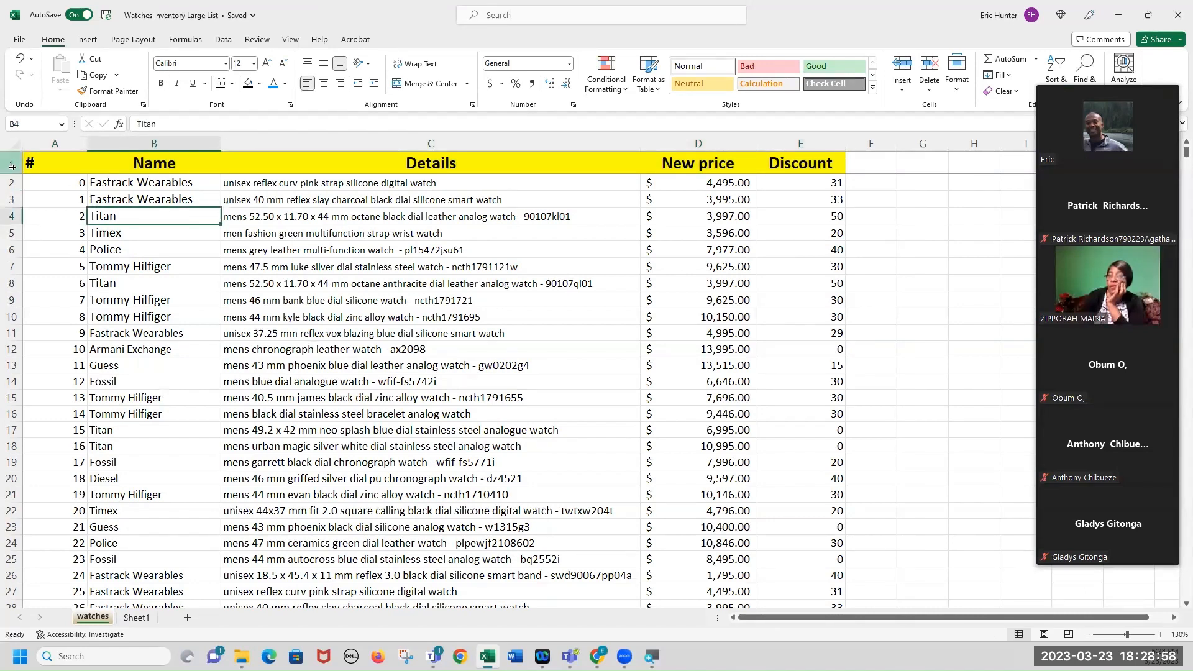
pyautogui.moveTo(50, 164); pyautogui.dragTo(212, 163)
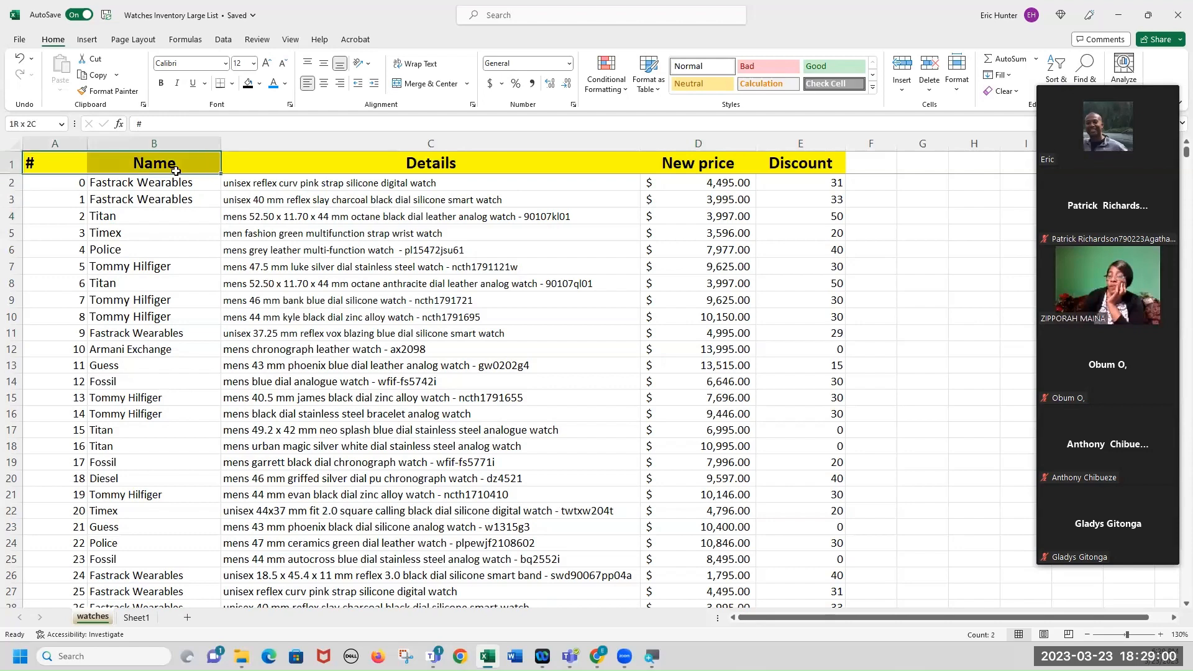
pyautogui.rightClick(11, 164)
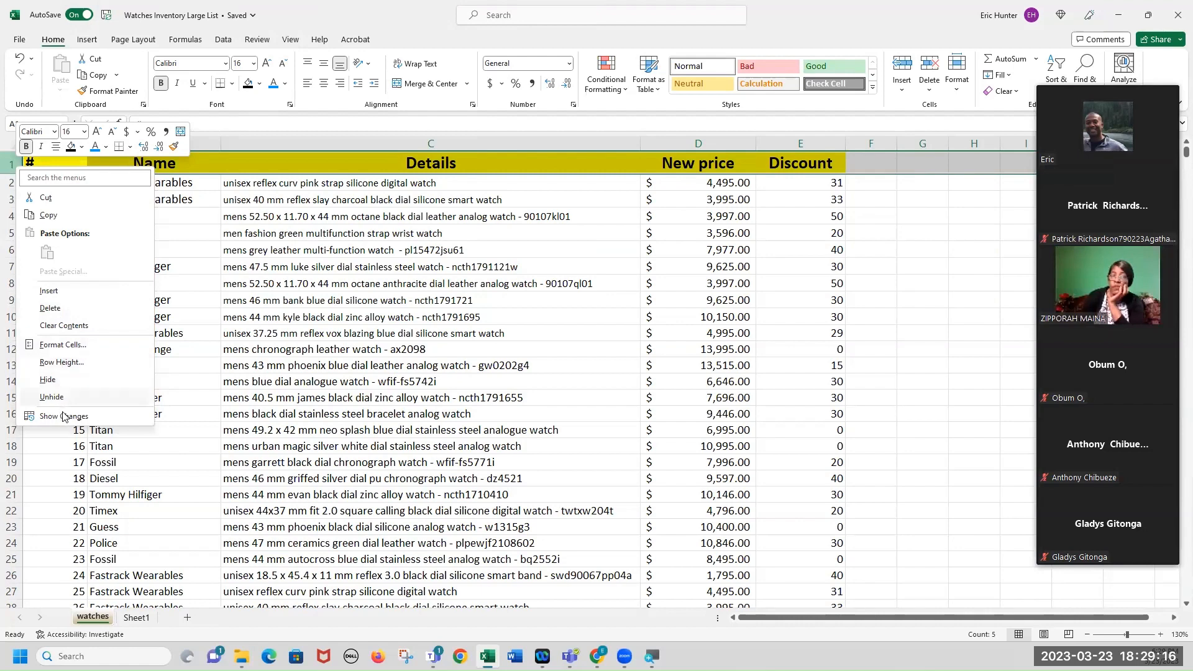
pyautogui.click(61, 292)
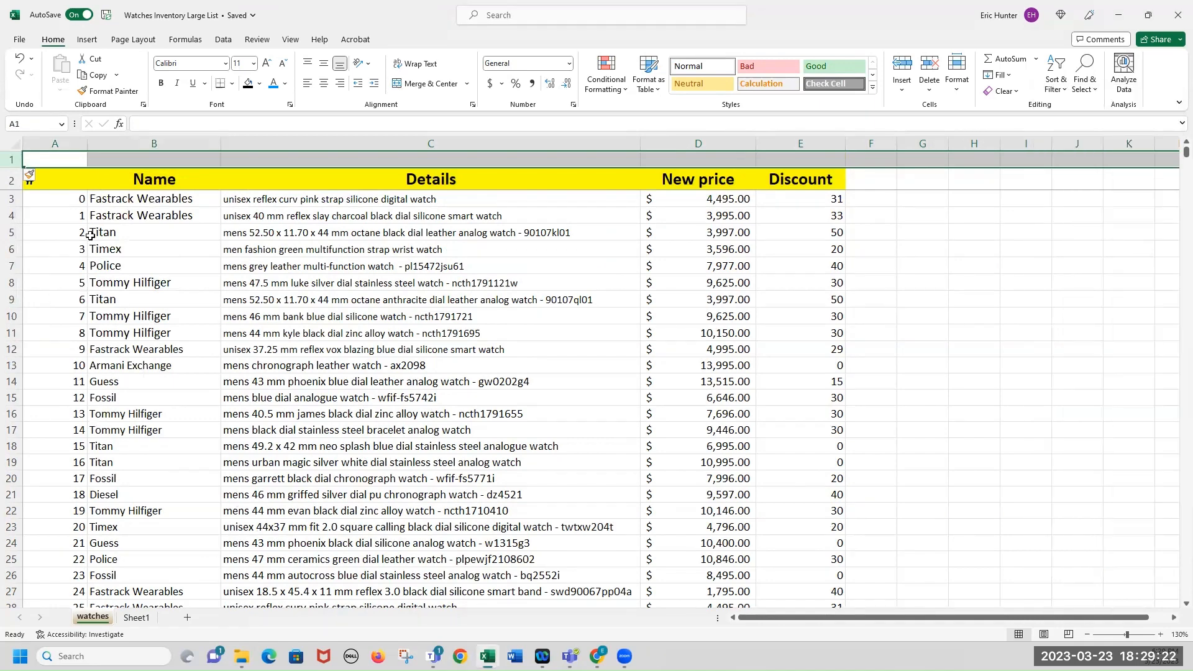
# - Enter the text "Title Bar" in cell A1 of the new blank row
pyautogui.keyDown('ctrl'); pyautogui.scroll(2, 90, 236); pyautogui.keyUp('ctrl')
pyautogui.moveTo(91, 167); pyautogui.dragTo(857, 165)
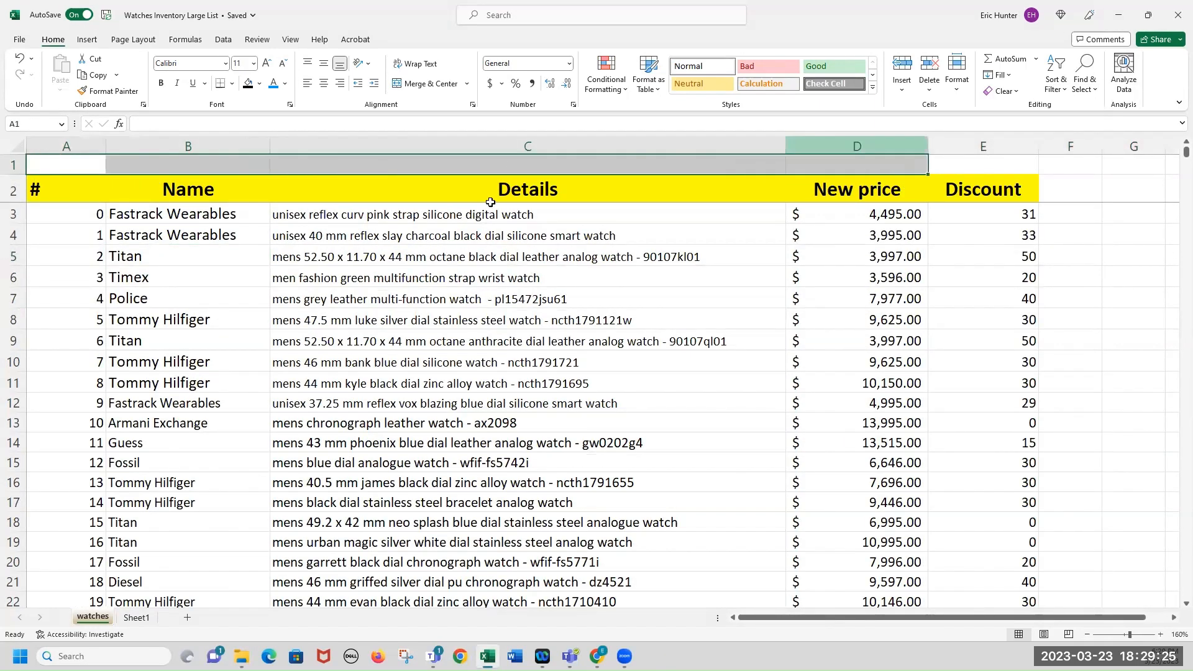
pyautogui.click(59, 192)
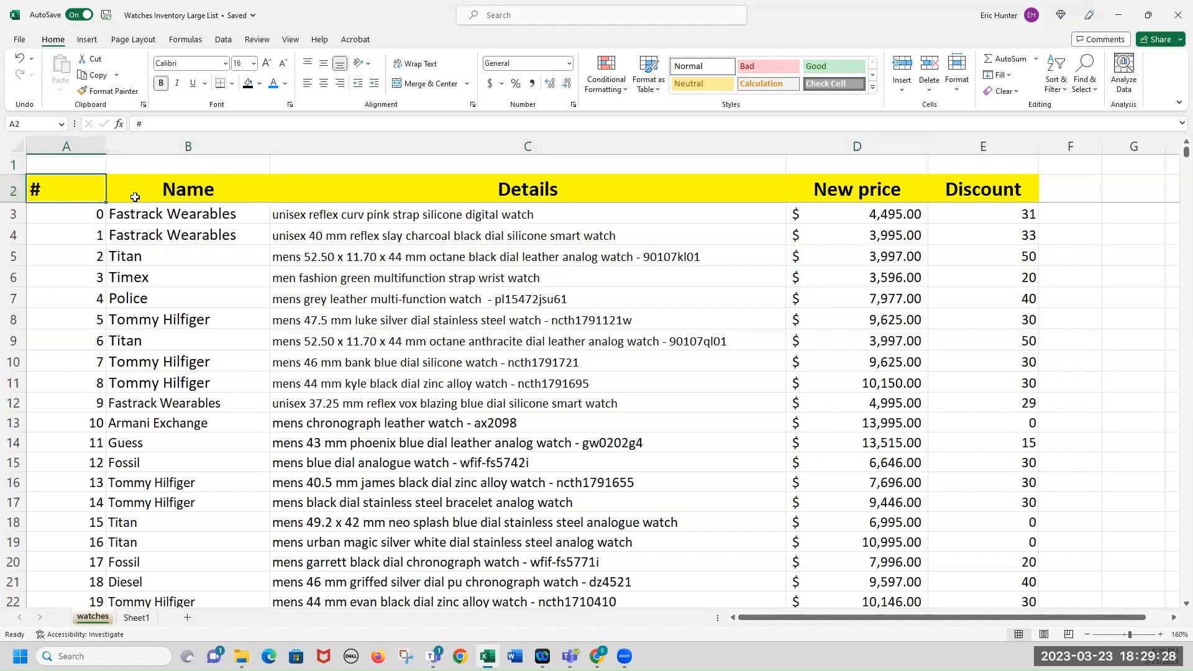
pyautogui.click(82, 165)
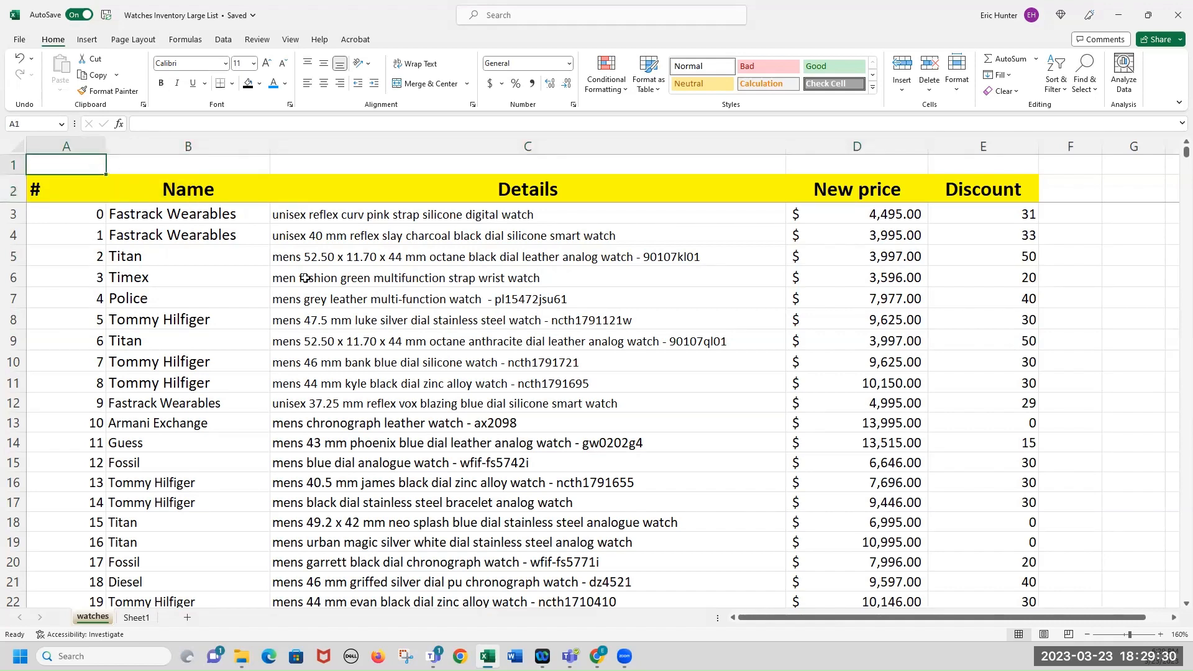
pyautogui.write('To')
pyautogui.write('tle Bar')
pyautogui.press('Return')
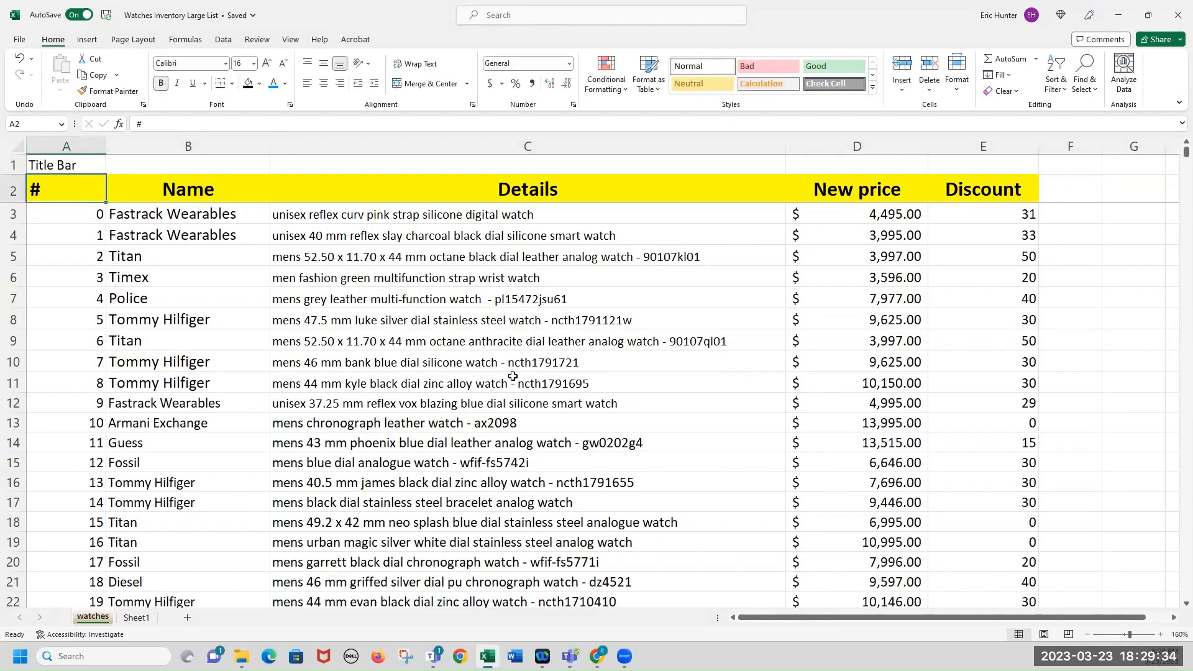
pyautogui.scroll(-1, 512, 376)
pyautogui.moveTo(73, 165); pyautogui.dragTo(874, 166)
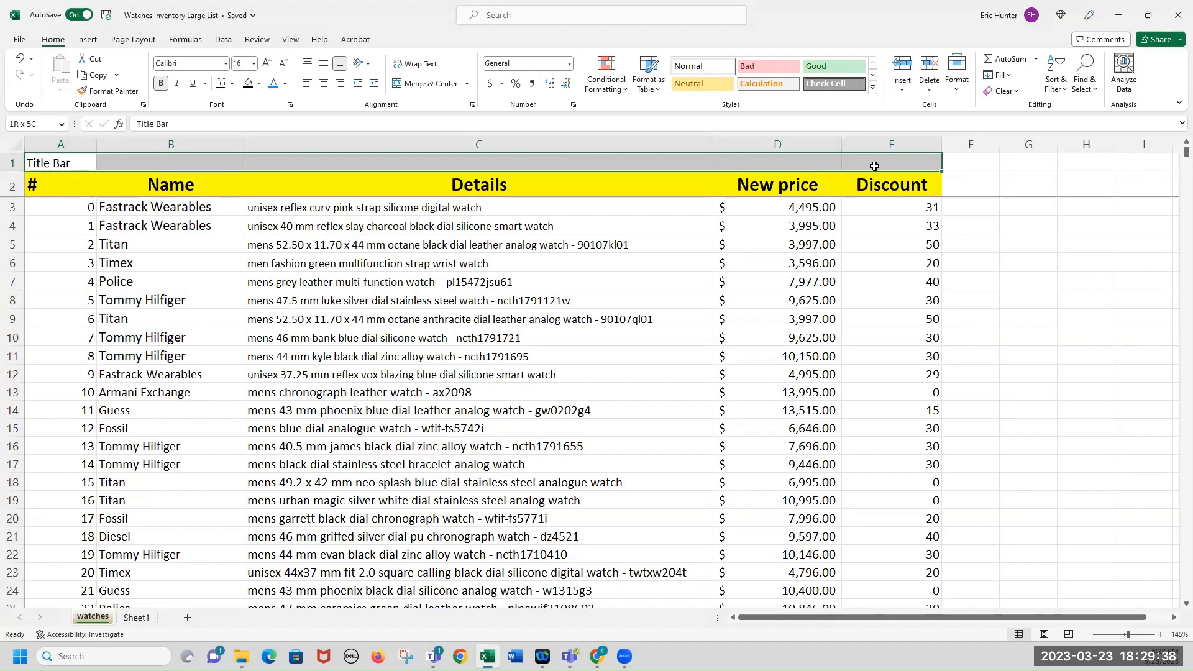
pyautogui.moveTo(874, 166); pyautogui.dragTo(870, 166)
pyautogui.click(201, 276)
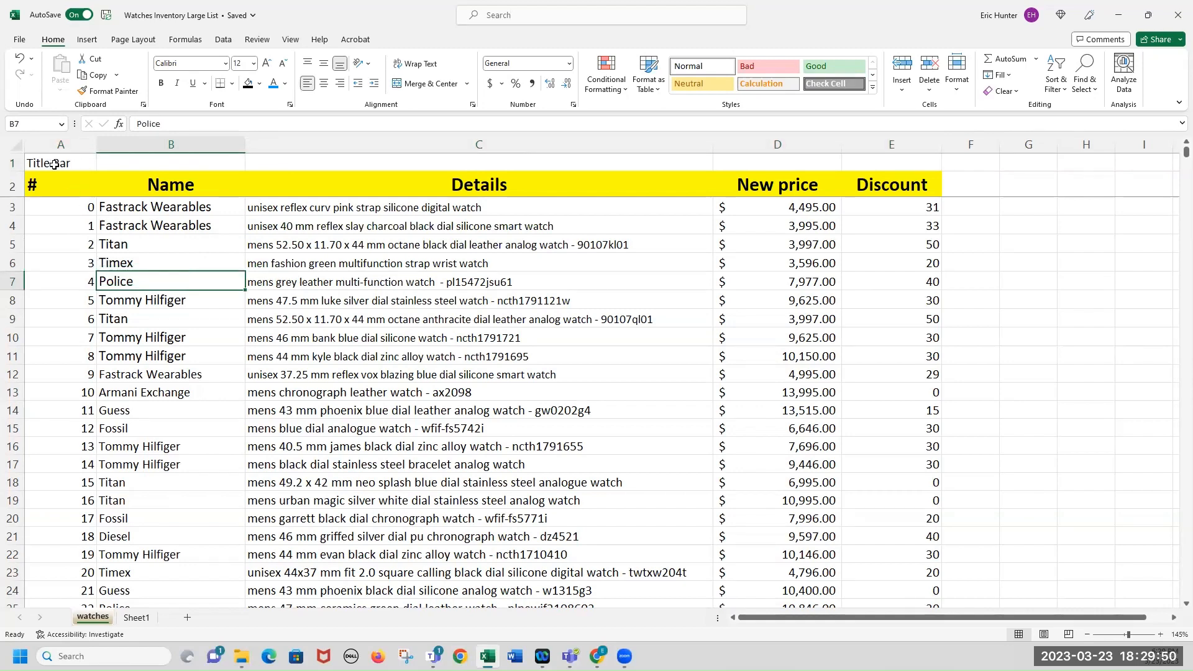
pyautogui.moveTo(77, 163); pyautogui.dragTo(909, 161)
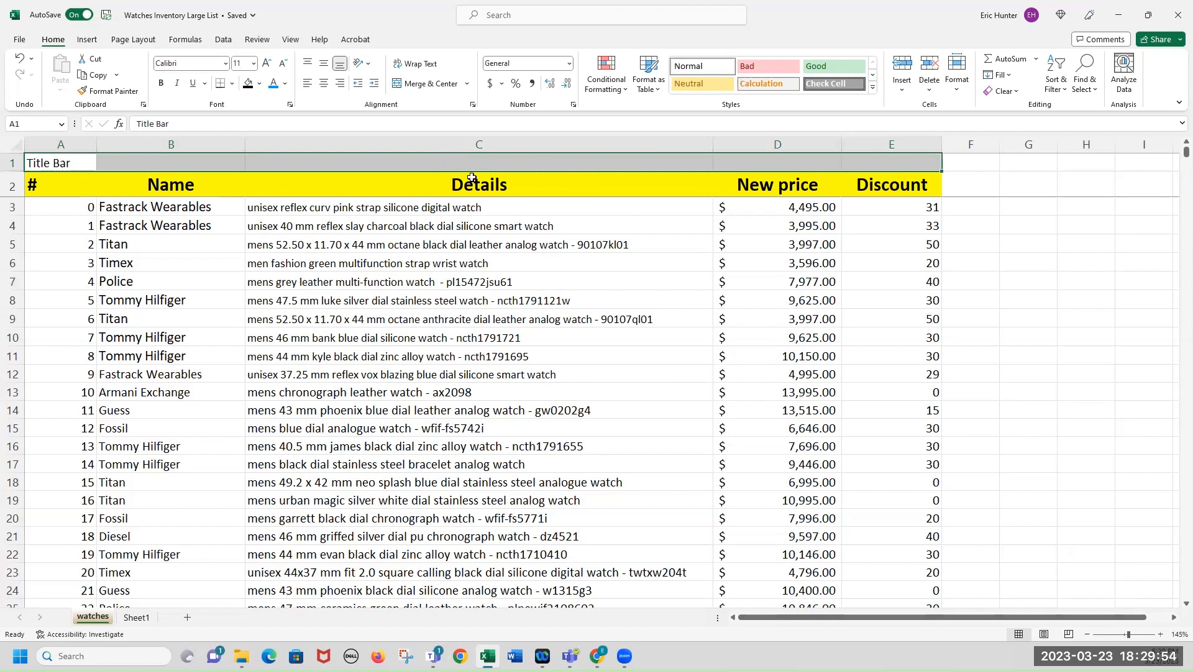
pyautogui.click(198, 262)
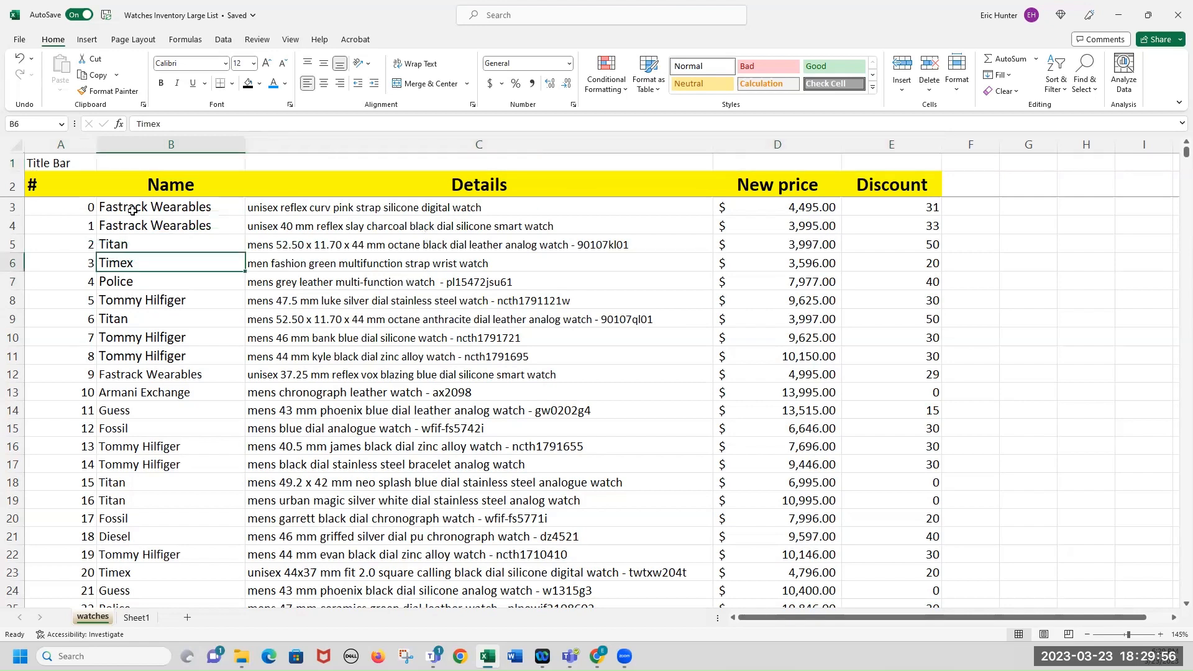
pyautogui.click(69, 164)
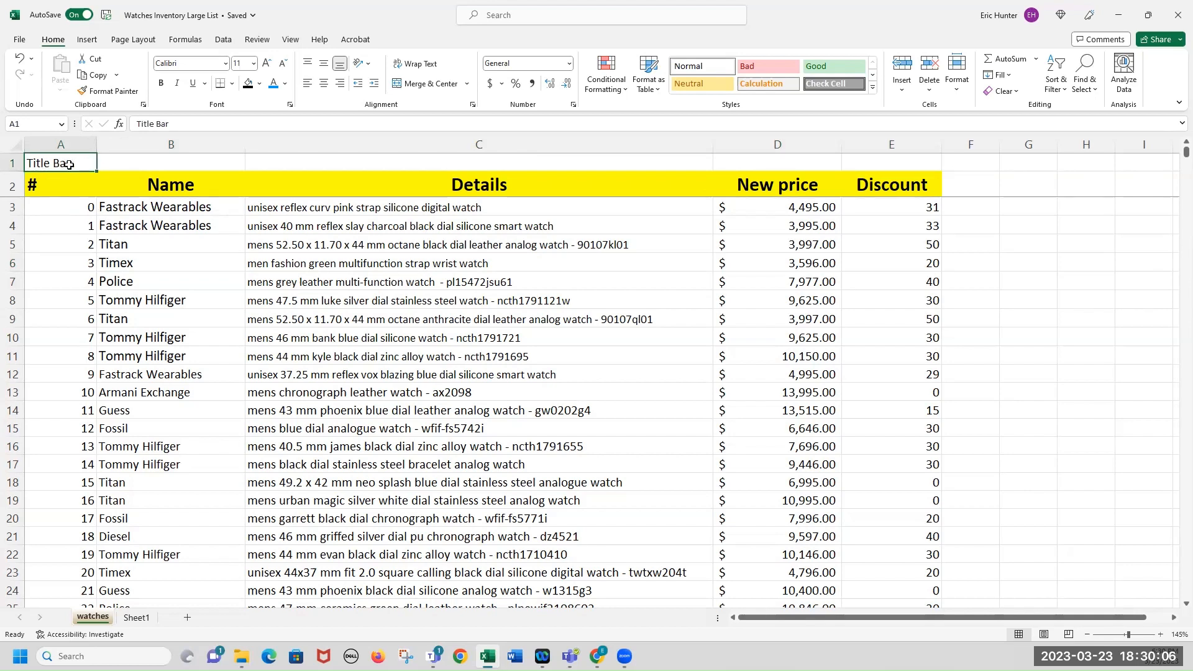
# - Merge and center the title across cells A1 to E1 above the table headers
pyautogui.moveTo(70, 164); pyautogui.dragTo(883, 162)
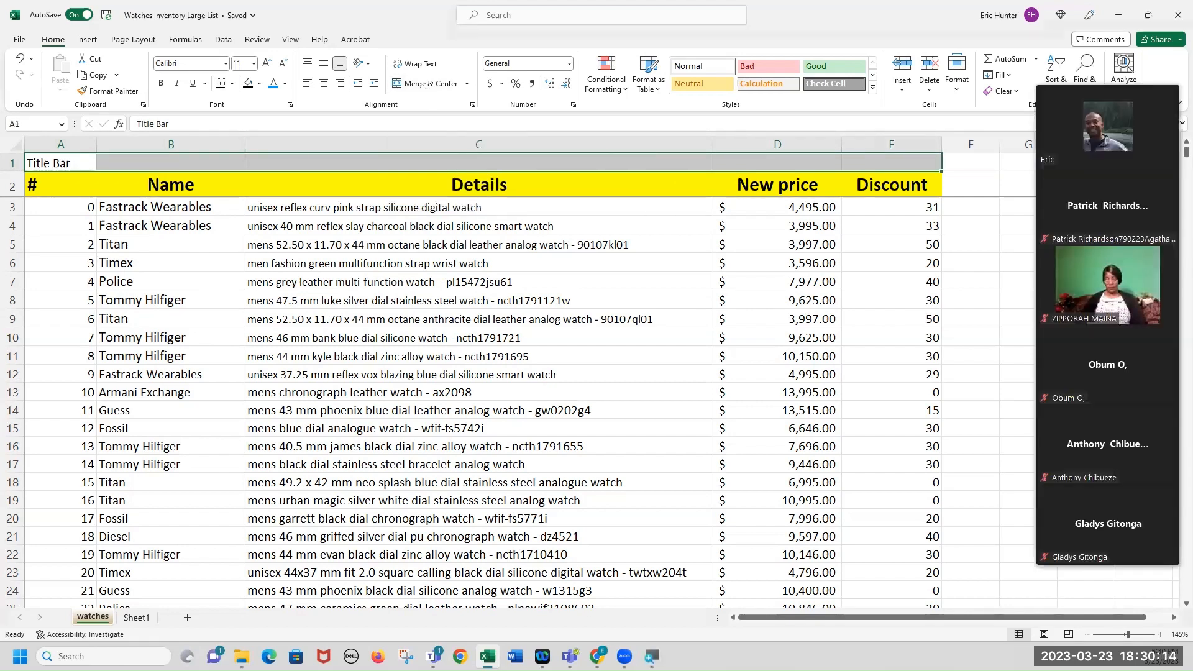
pyautogui.press('super+plus')
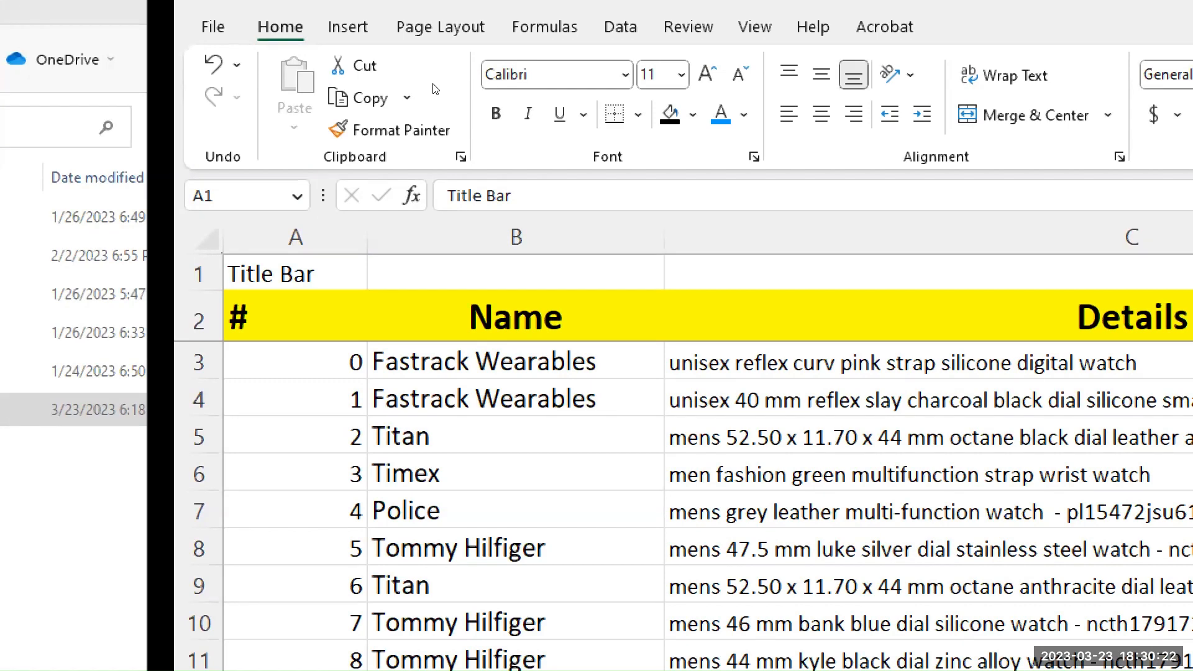
pyautogui.press('super+minus')
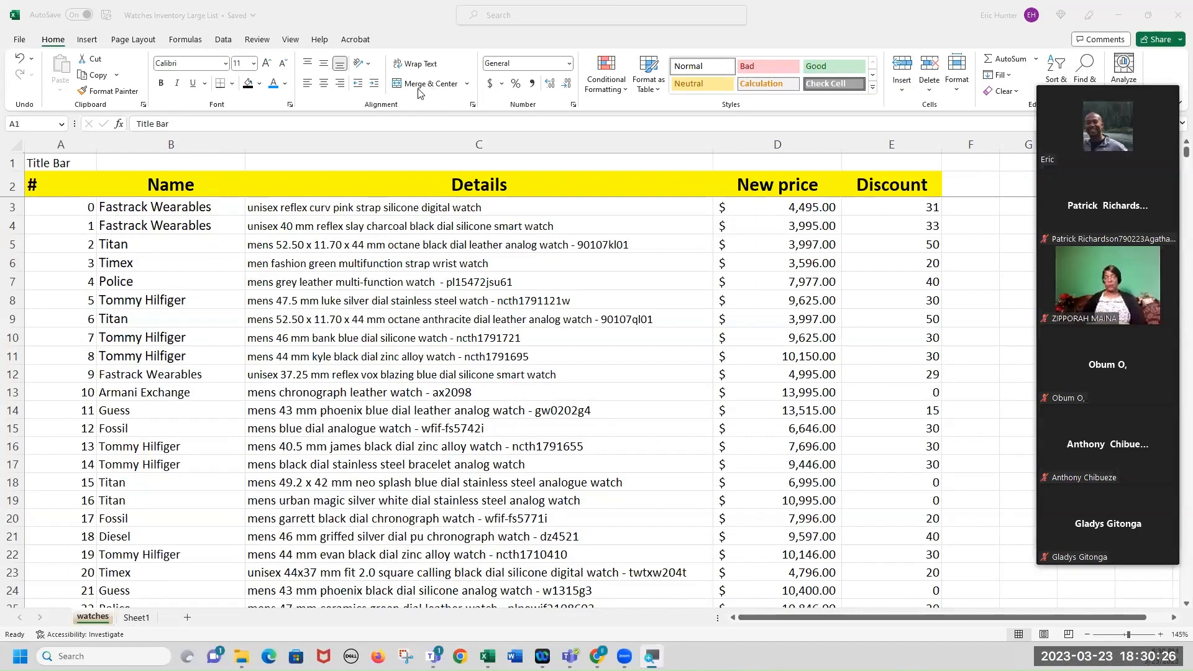
pyautogui.click(421, 89)
pyautogui.click(421, 89)
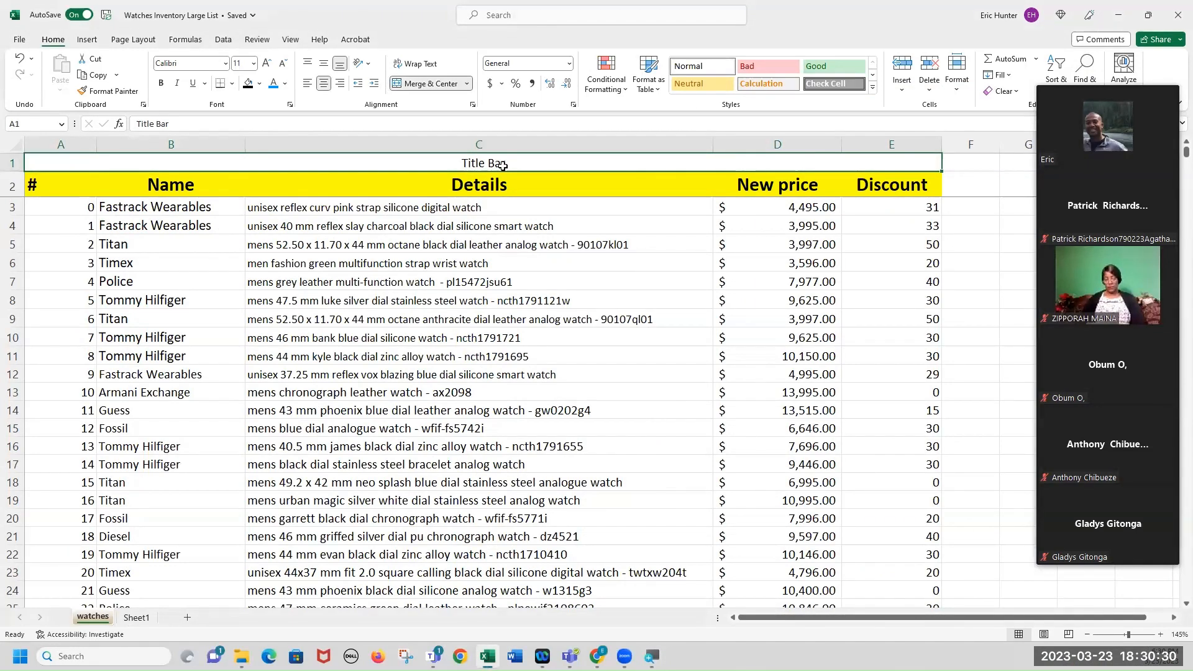
# - Increase the font size of the merged title to 72
pyautogui.click(267, 64)
pyautogui.click(268, 65)
pyautogui.click(268, 66)
pyautogui.click(270, 67)
pyautogui.click(268, 65)
pyautogui.click(267, 65)
pyautogui.click(267, 65)
pyautogui.click(268, 64)
pyautogui.click(268, 64)
pyautogui.click(268, 64)
pyautogui.click(268, 65)
pyautogui.click(267, 65)
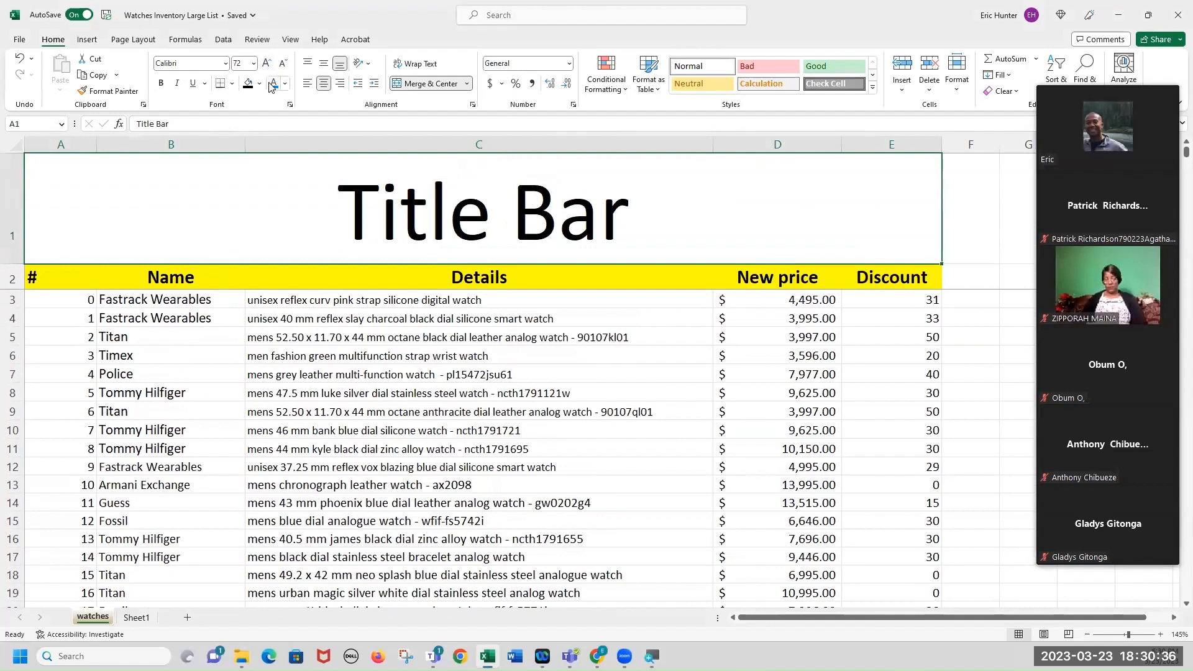
# - Fill the merged title cell with black and set its font color to white
pyautogui.click(252, 87)
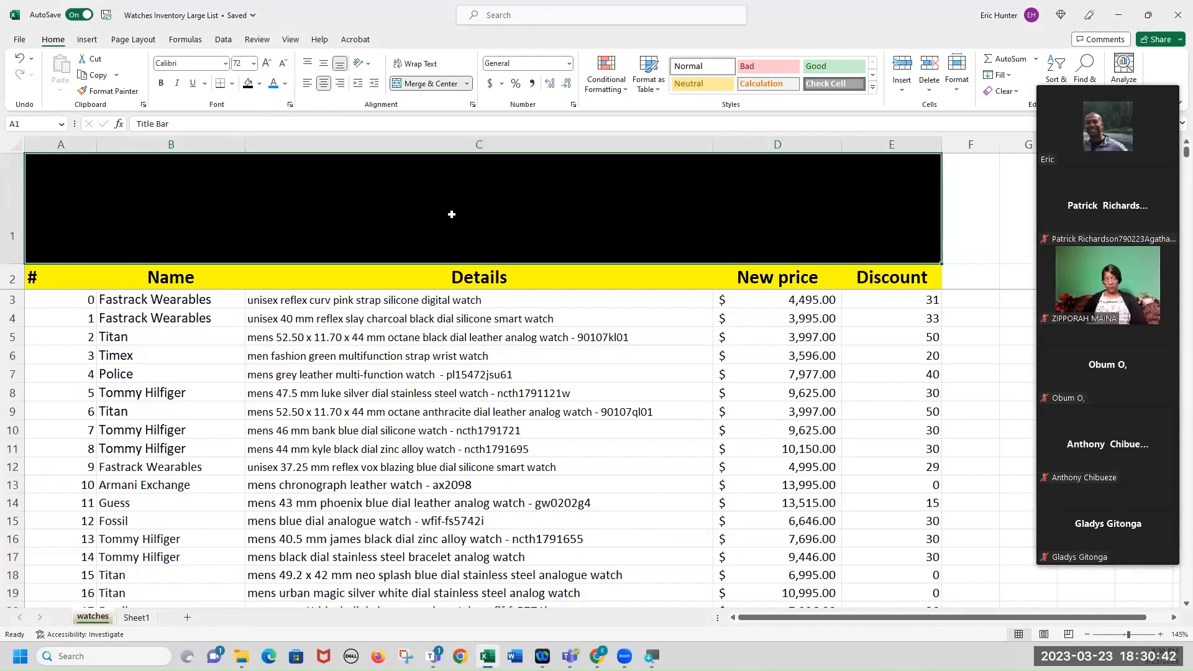
pyautogui.click(284, 84)
pyautogui.click(272, 134)
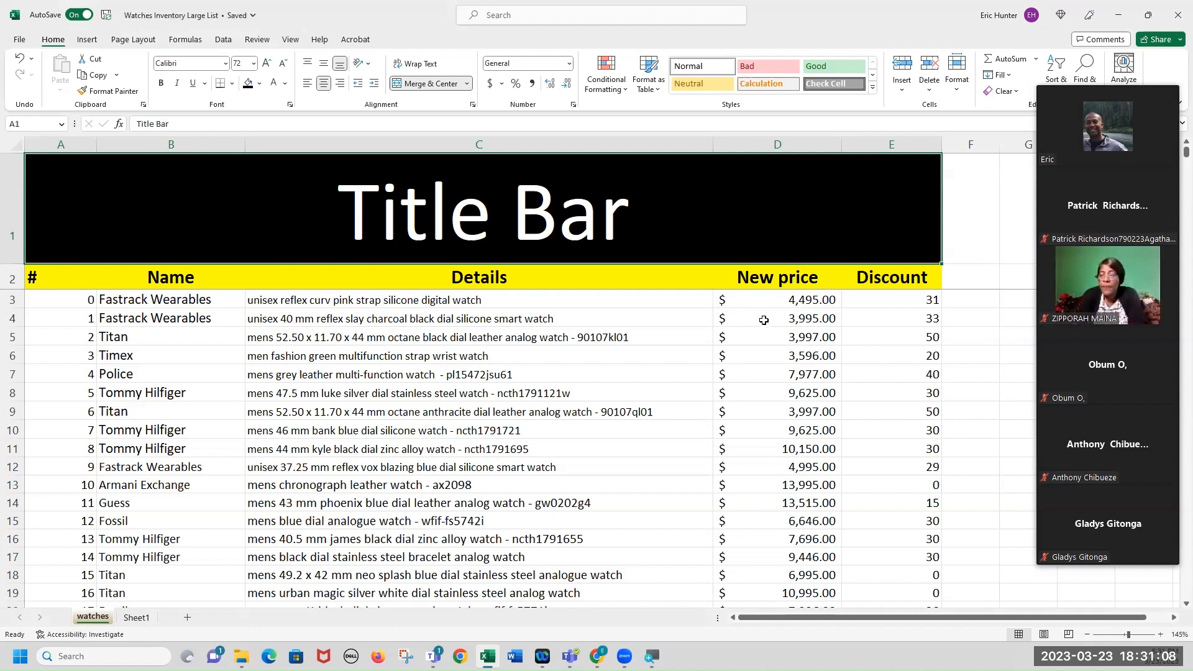
# - Review the currency symbols offered in the accounting number format settings for the New price cells D3 to D8
pyautogui.click(758, 300)
pyautogui.moveTo(758, 300); pyautogui.dragTo(766, 387)
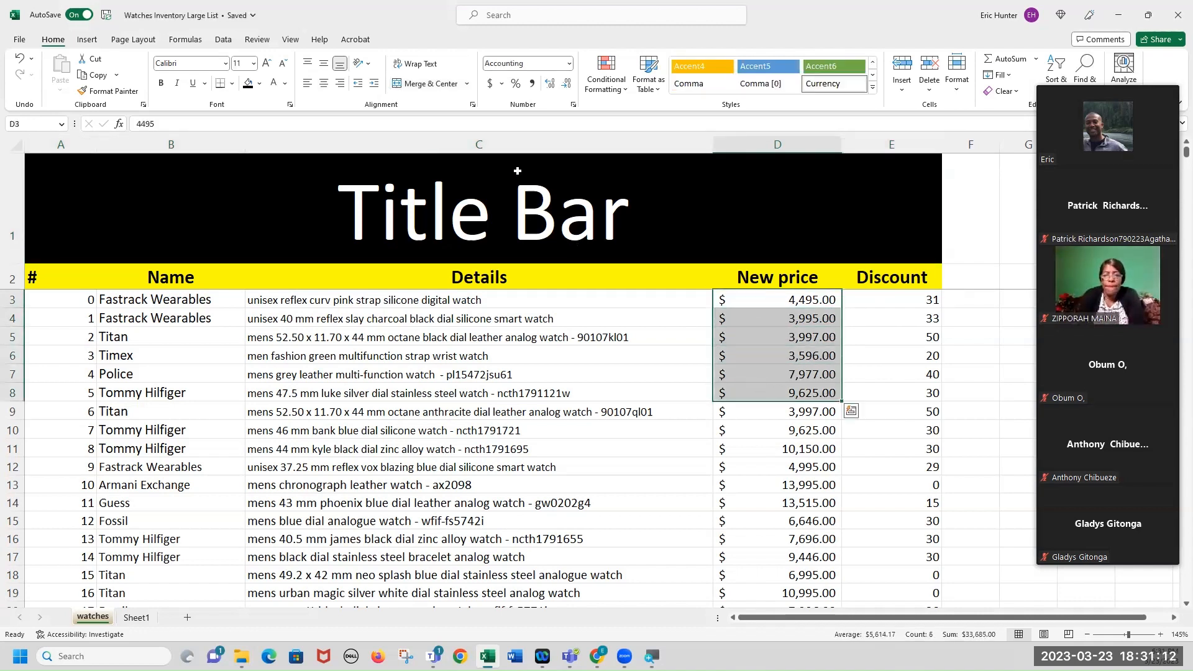
pyautogui.click(746, 339)
pyautogui.moveTo(753, 302); pyautogui.dragTo(761, 388)
pyautogui.click(501, 85)
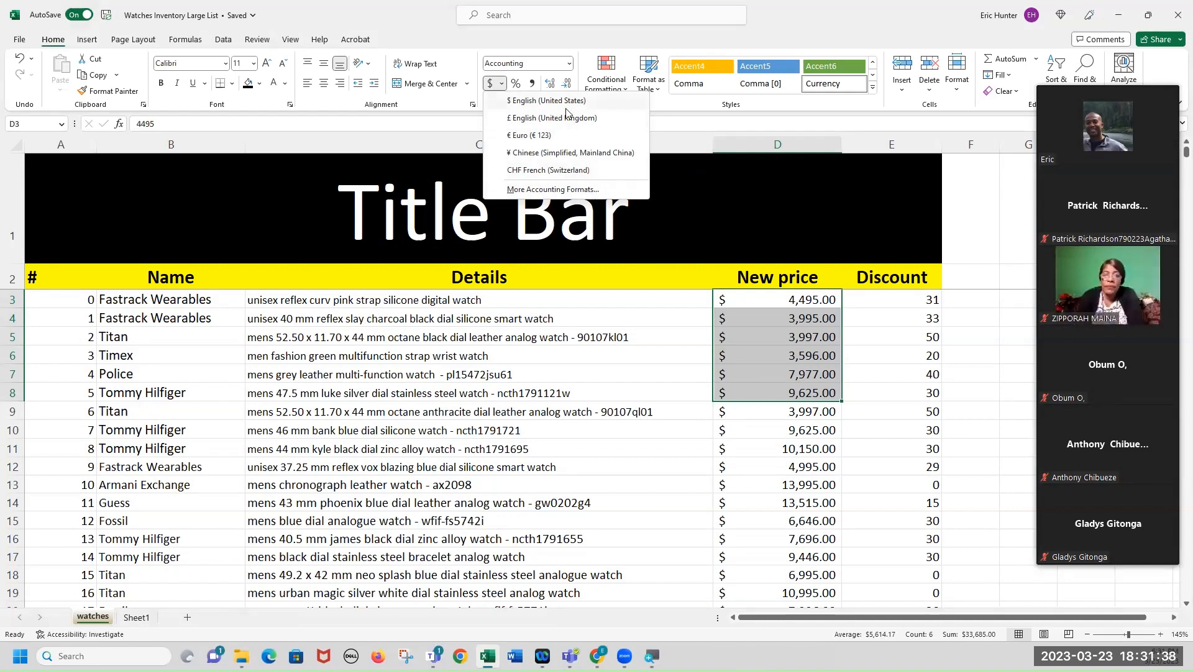
pyautogui.click(559, 189)
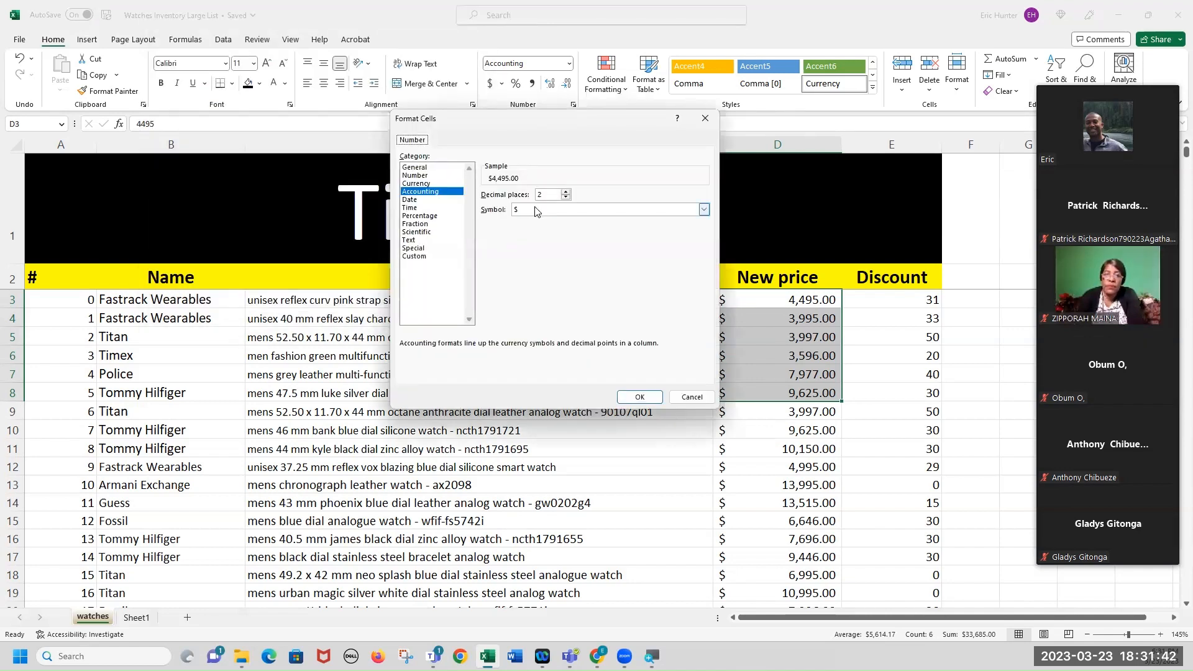
pyautogui.click(609, 213)
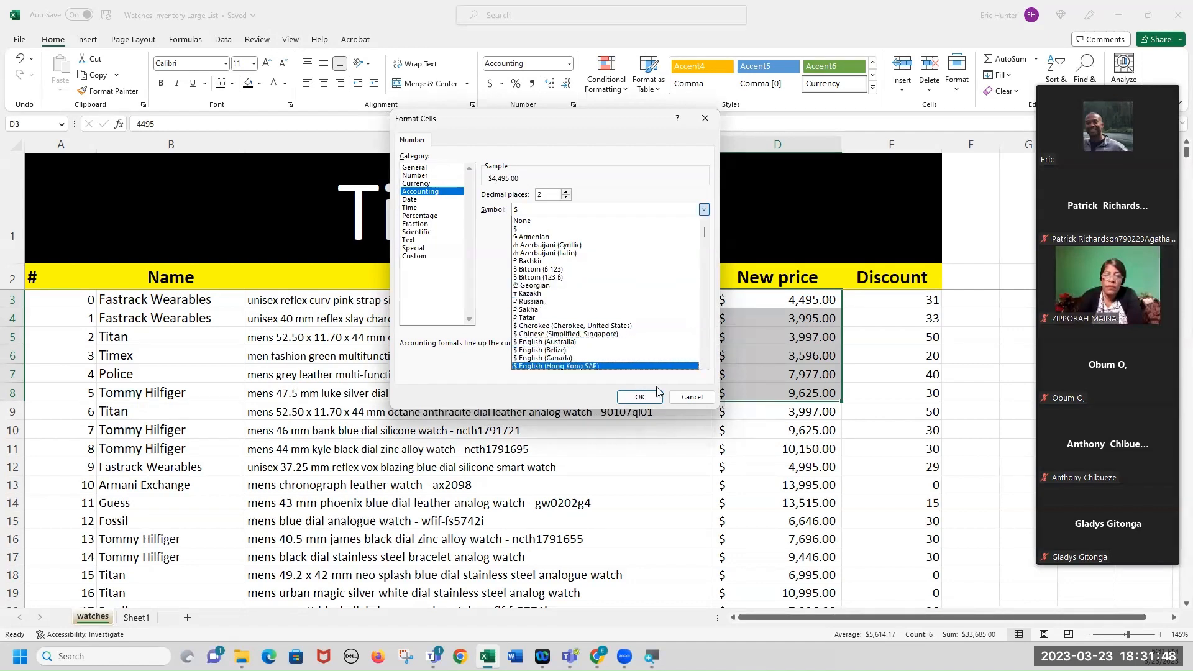
pyautogui.click(692, 397)
pyautogui.click(692, 396)
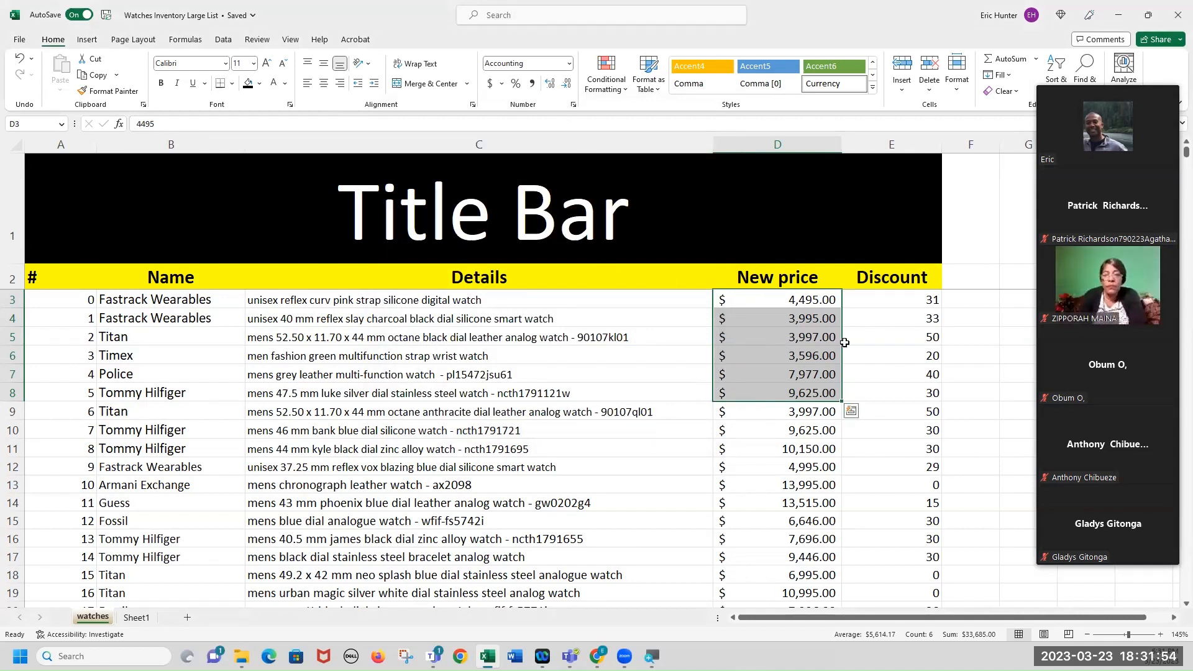
# - Try showing one decimal place for the Discount values from E3 to E3978, and undo the format change
pyautogui.moveTo(906, 301); pyautogui.dragTo(902, 398)
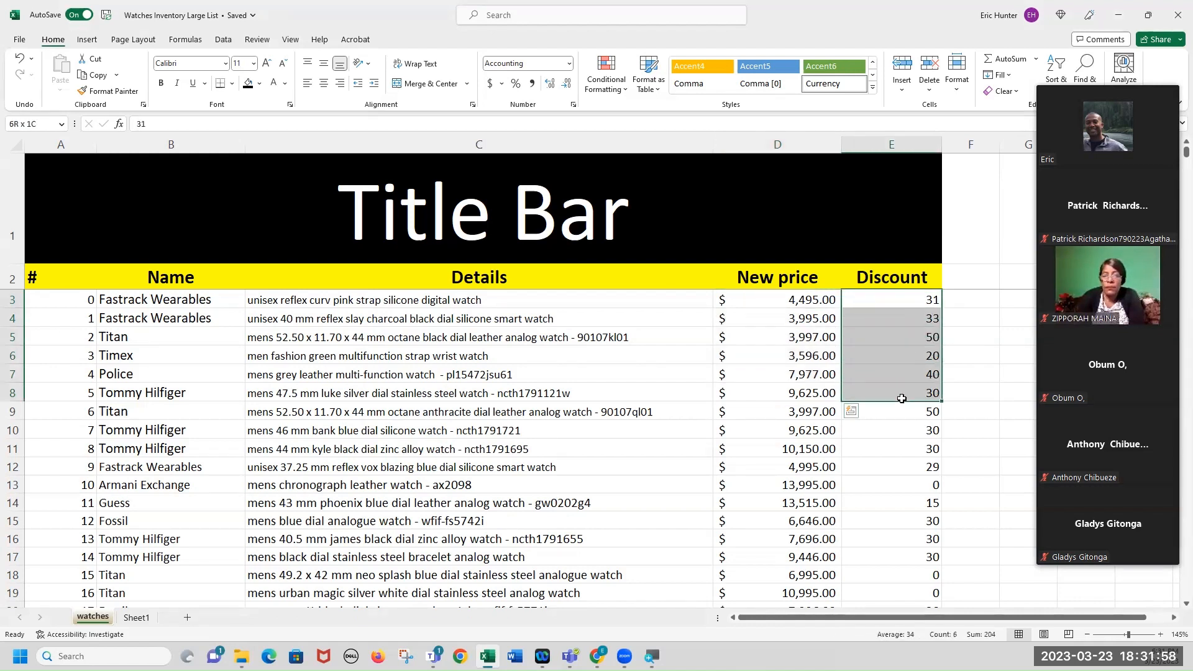
pyautogui.moveTo(902, 398); pyautogui.dragTo(903, 394)
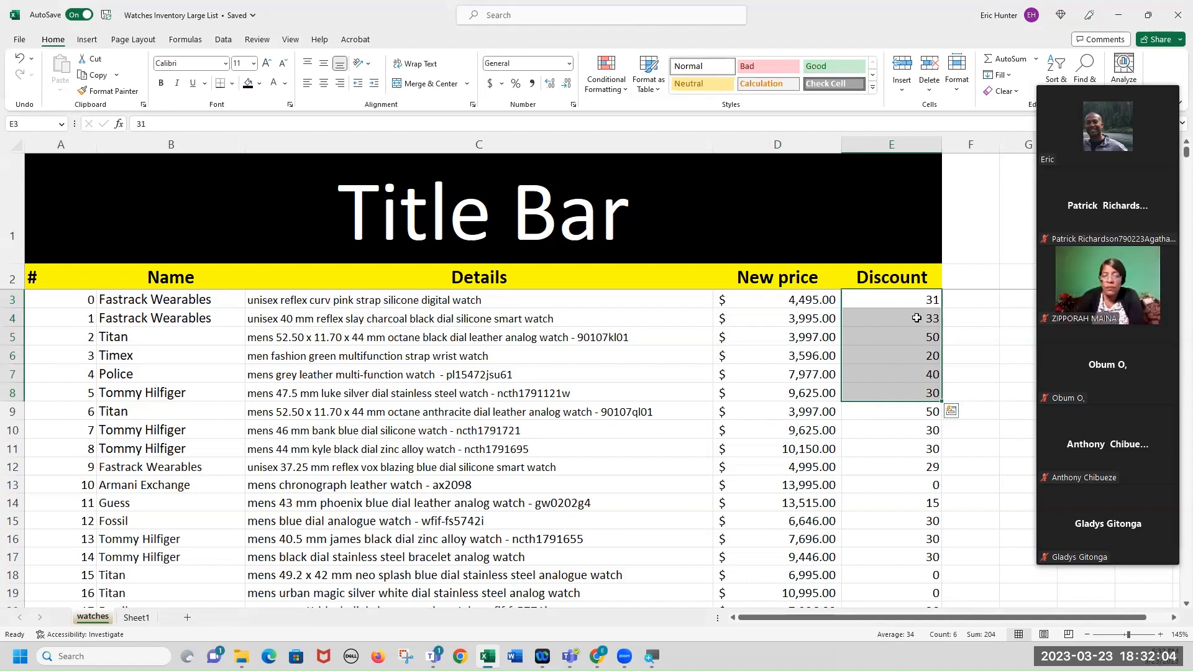
pyautogui.scroll(-2, 916, 526)
pyautogui.scroll(2, 916, 526)
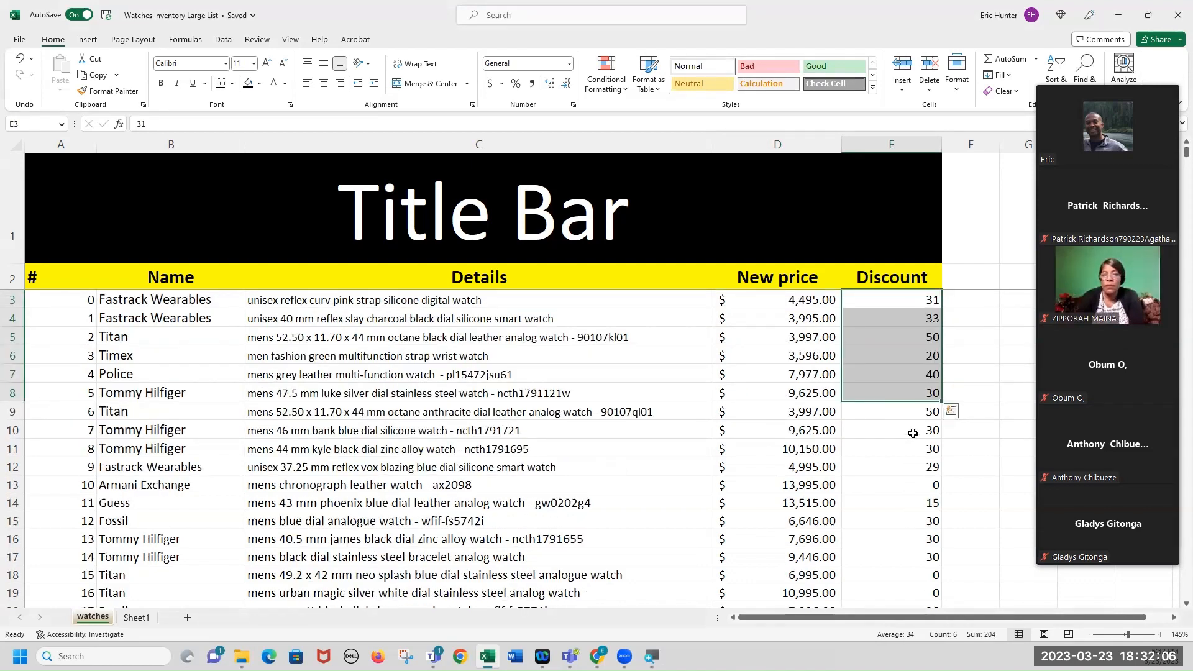
pyautogui.click(916, 302)
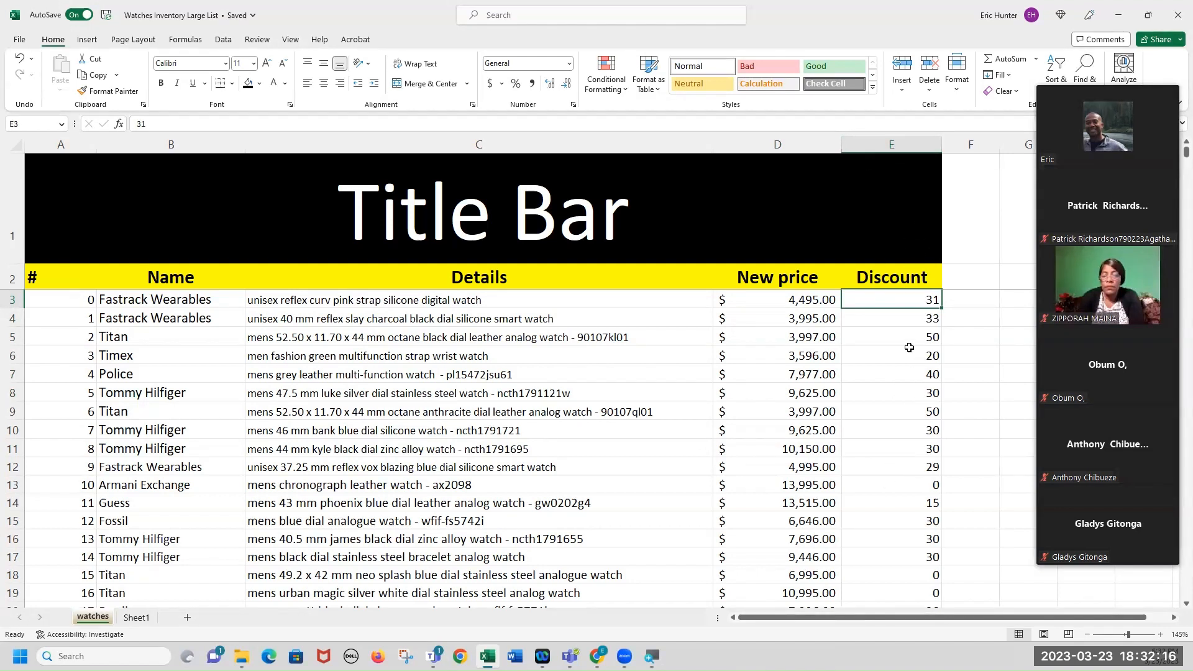
pyautogui.moveTo(911, 300); pyautogui.dragTo(922, 570)
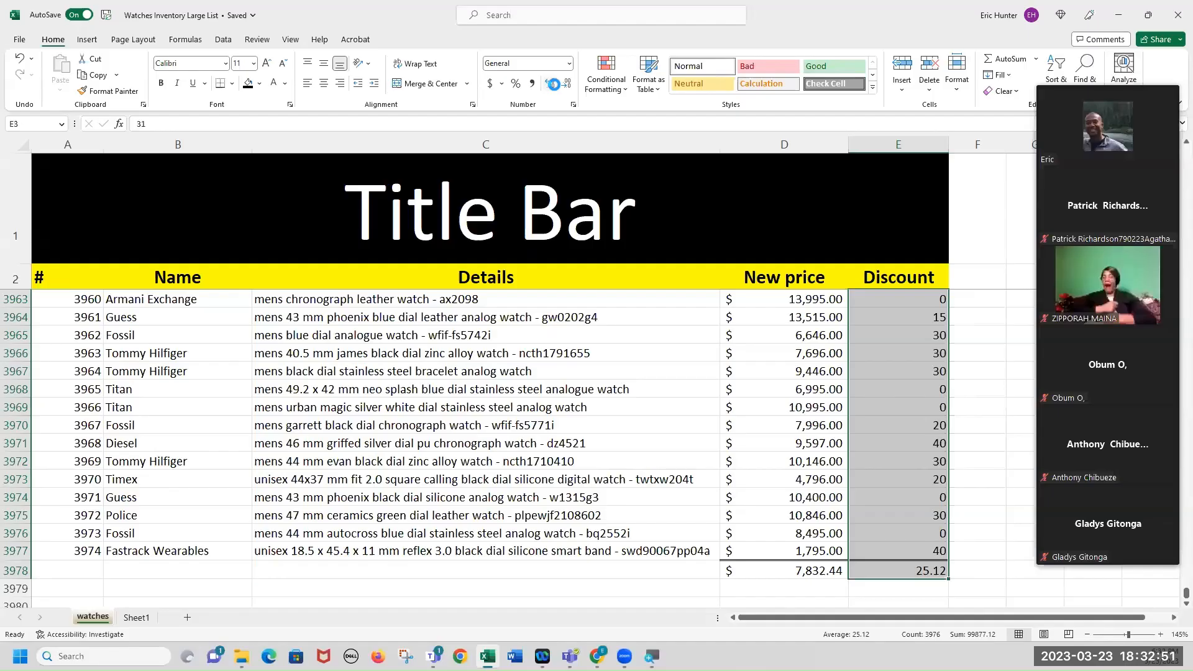
pyautogui.click(551, 84)
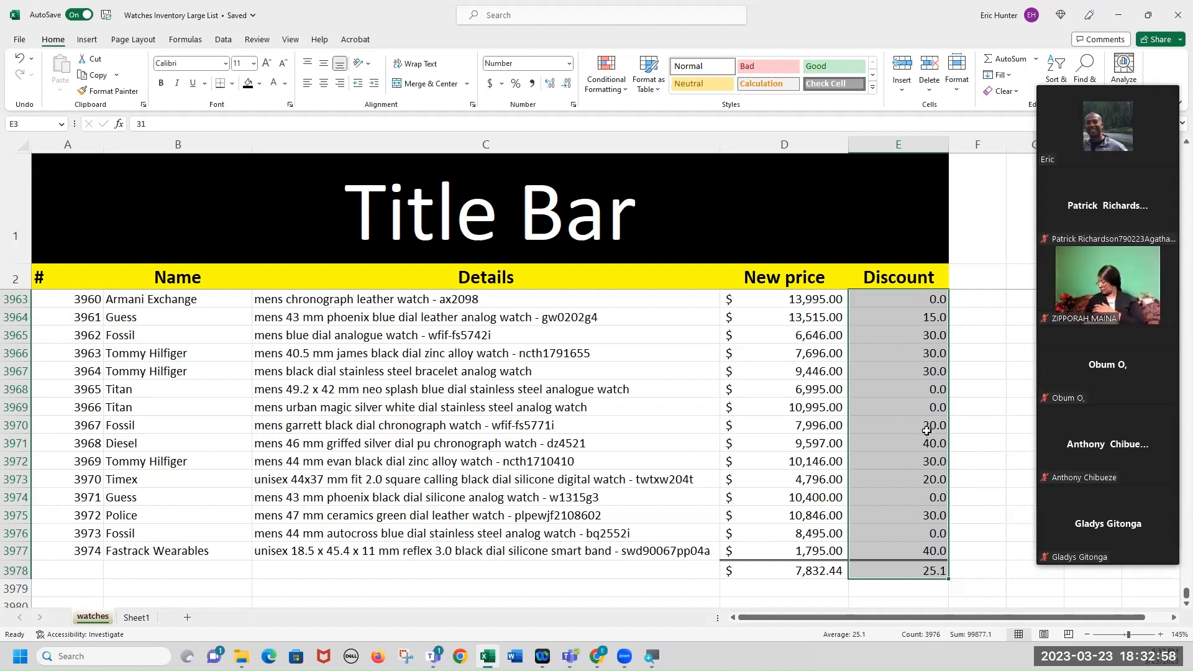
pyautogui.click(20, 60)
pyautogui.click(908, 337)
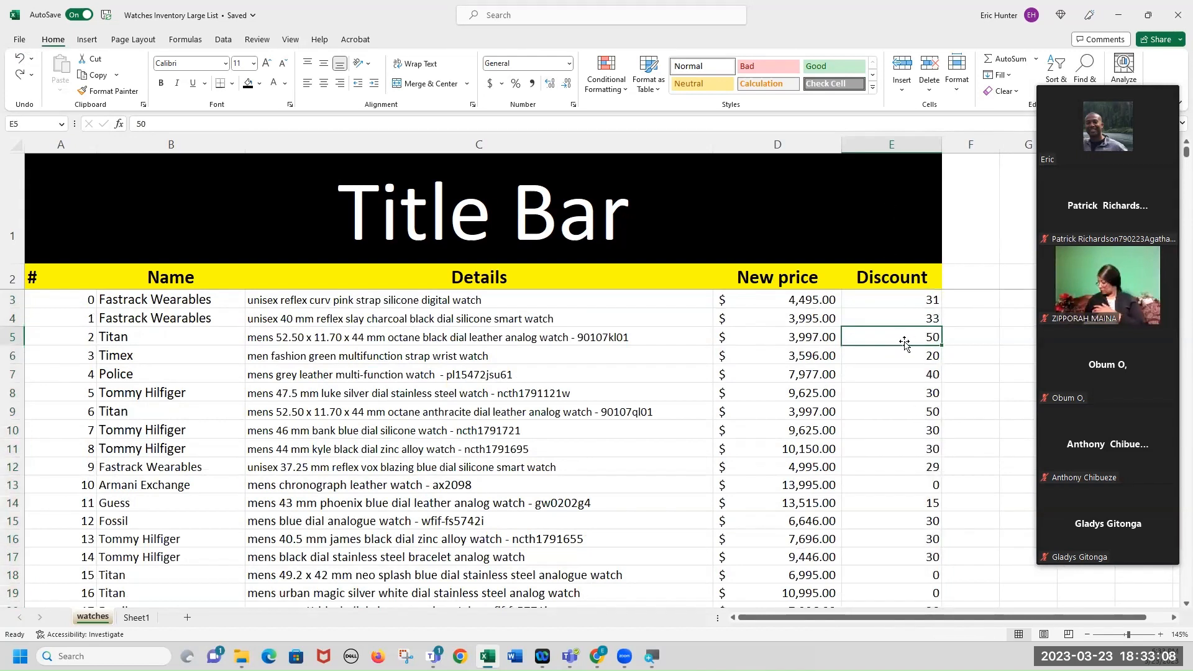
pyautogui.click(907, 143)
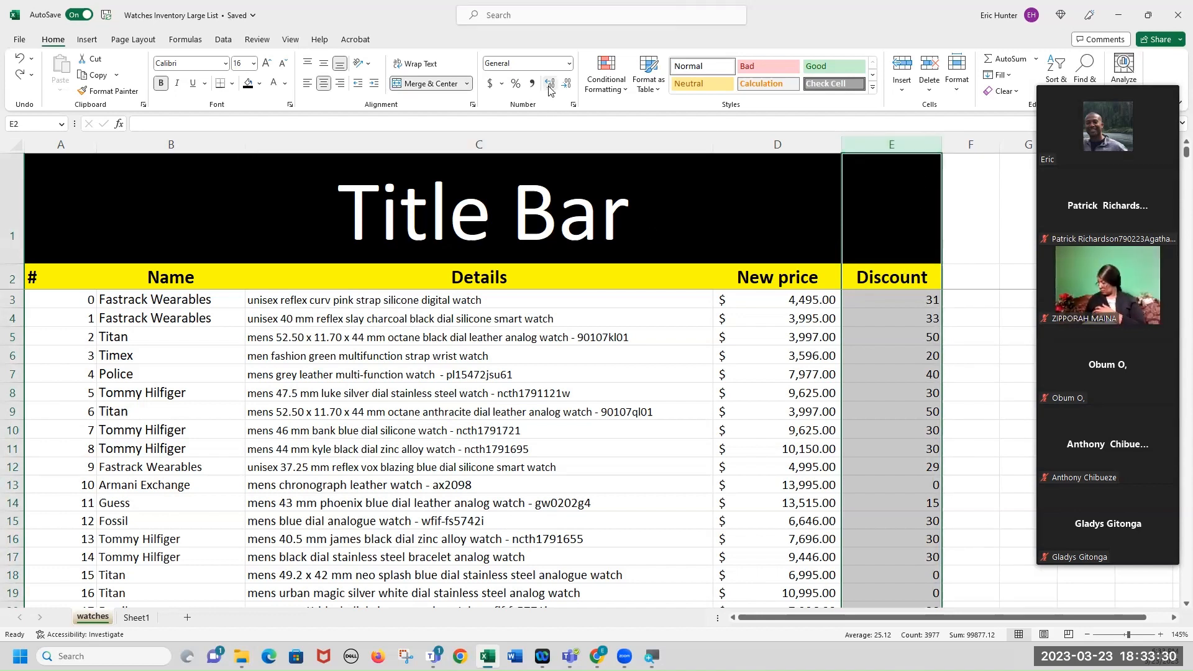
pyautogui.click(861, 335)
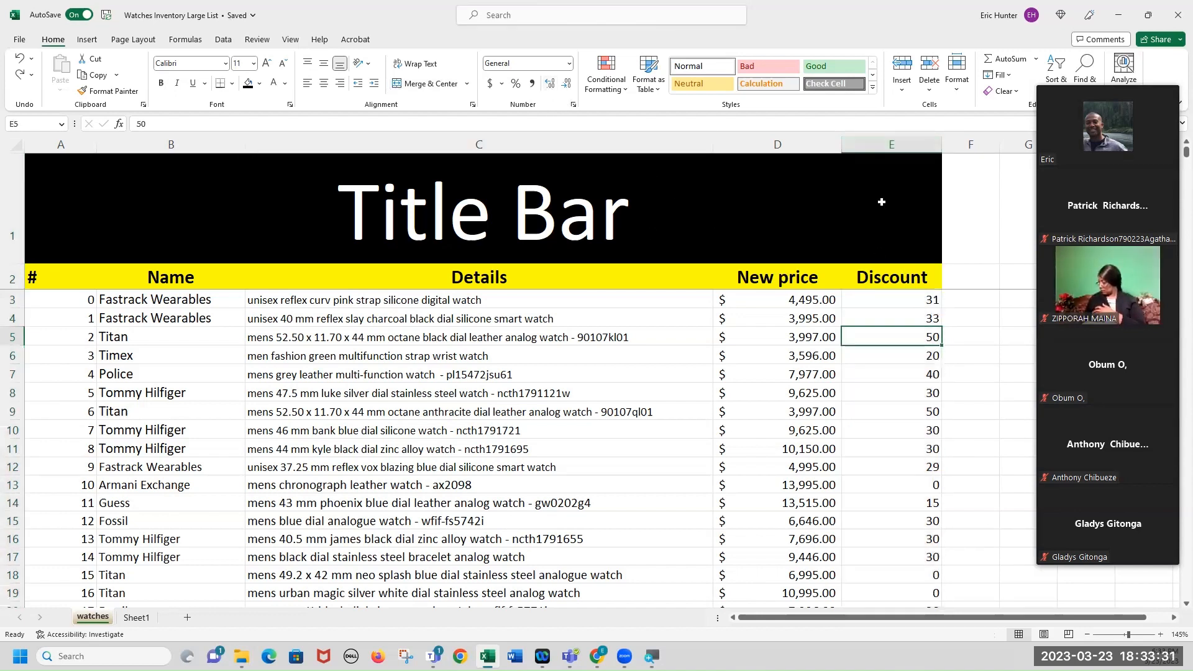
pyautogui.click(889, 150)
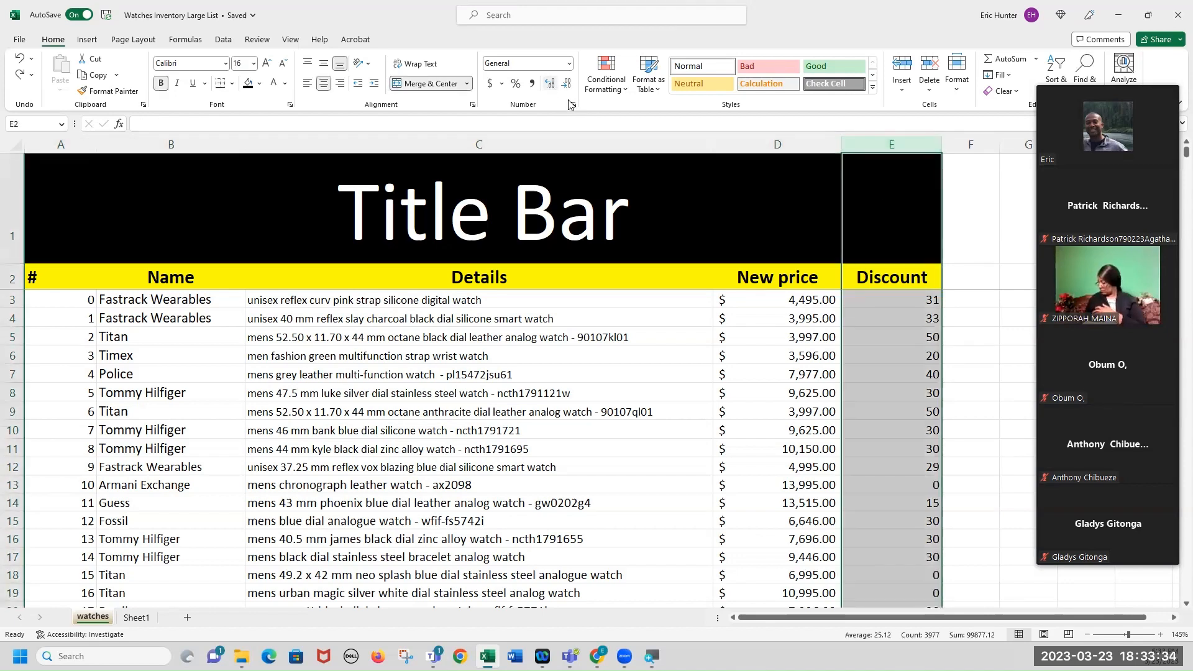
pyautogui.click(918, 283)
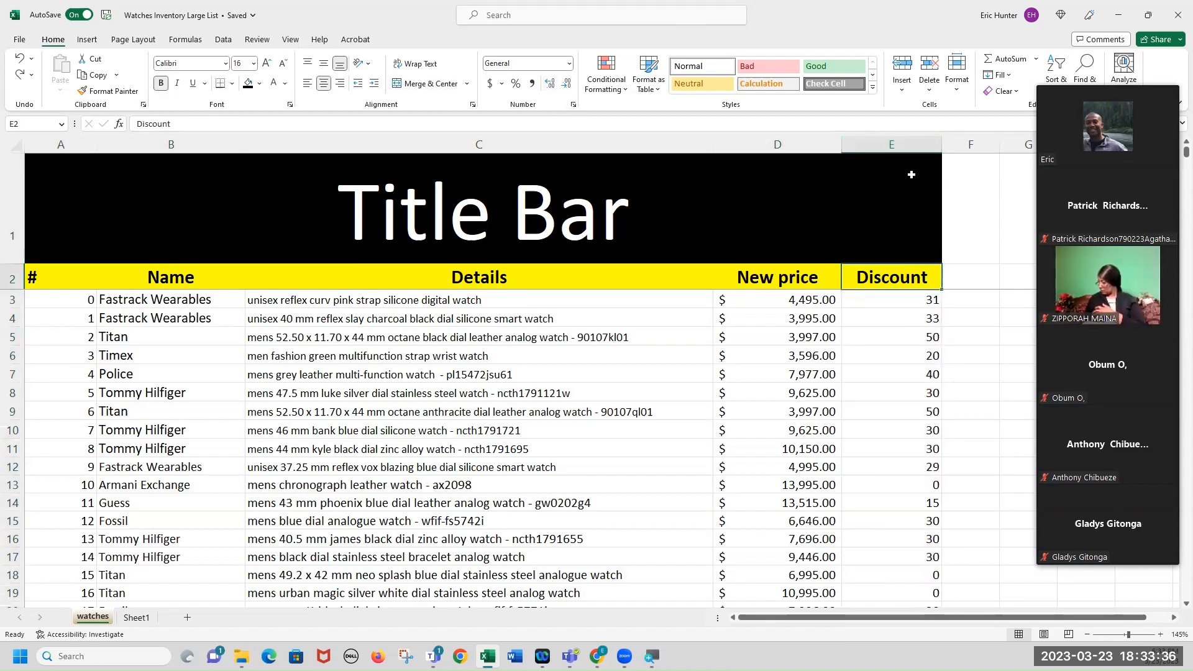
pyautogui.moveTo(910, 298); pyautogui.dragTo(916, 597)
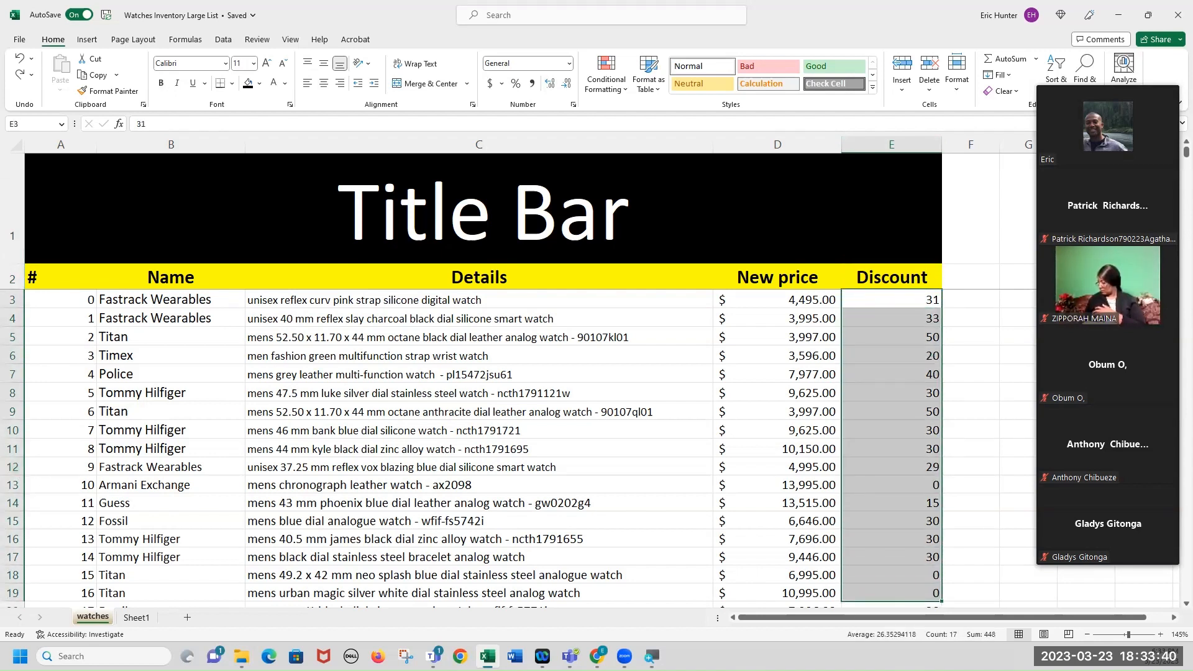
pyautogui.click(873, 356)
pyautogui.click(884, 143)
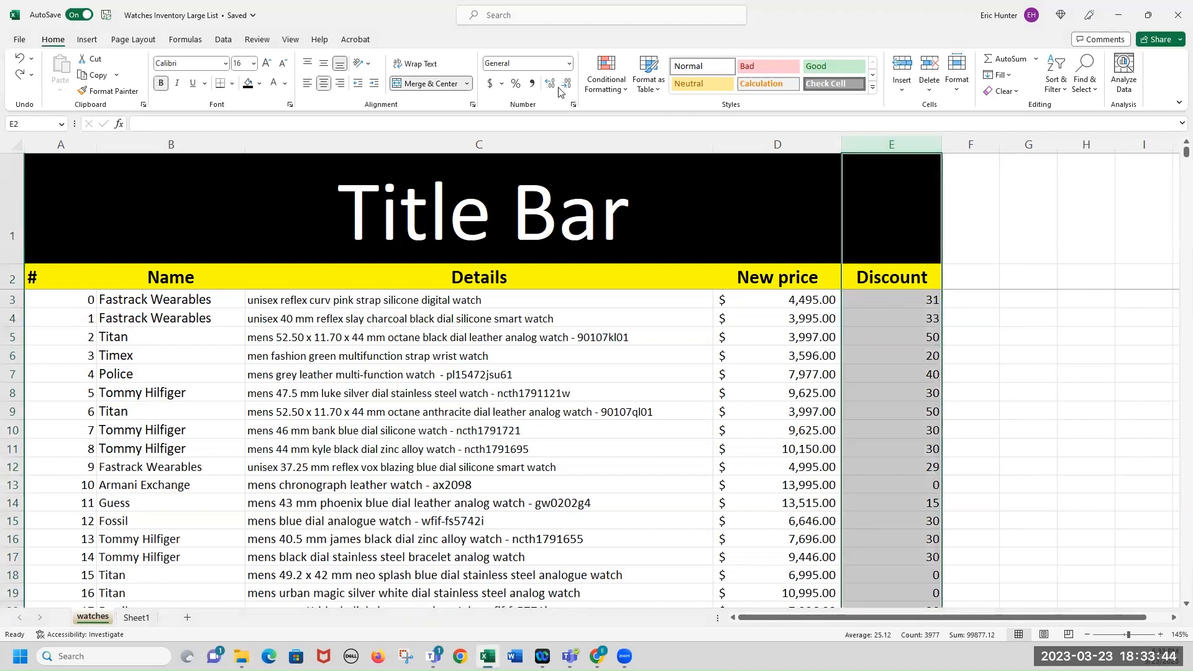
pyautogui.click(904, 322)
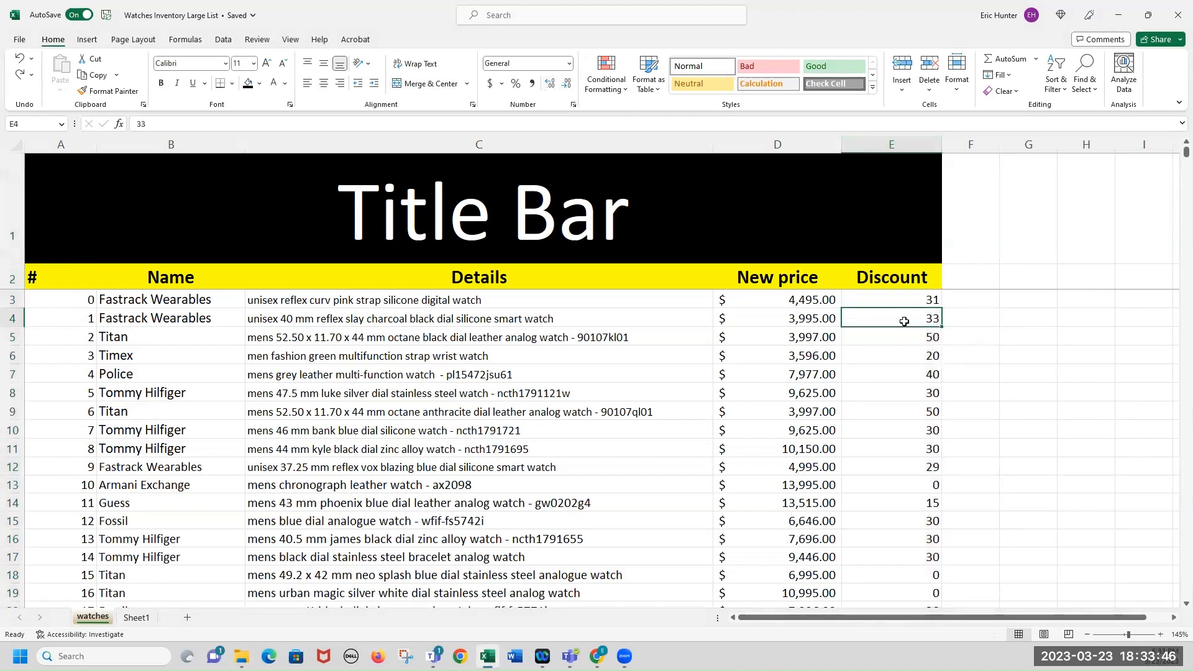
# - Display the Discount values from E3 to E3978 with one decimal place
pyautogui.moveTo(908, 299); pyautogui.dragTo(897, 567)
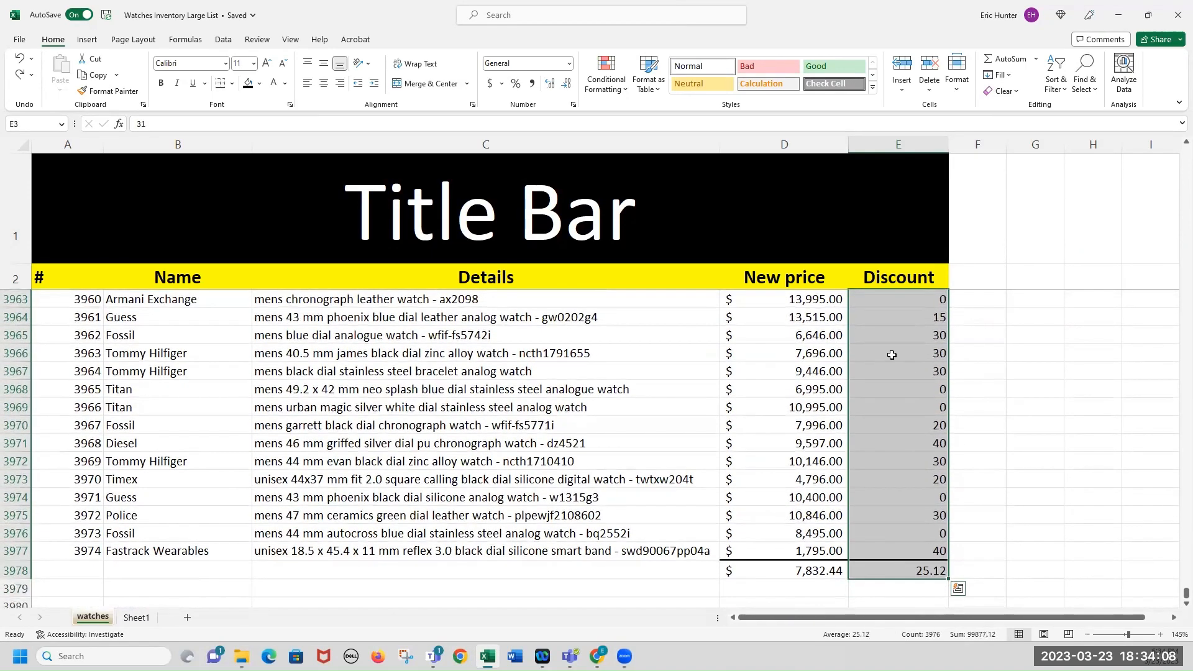
pyautogui.click(549, 83)
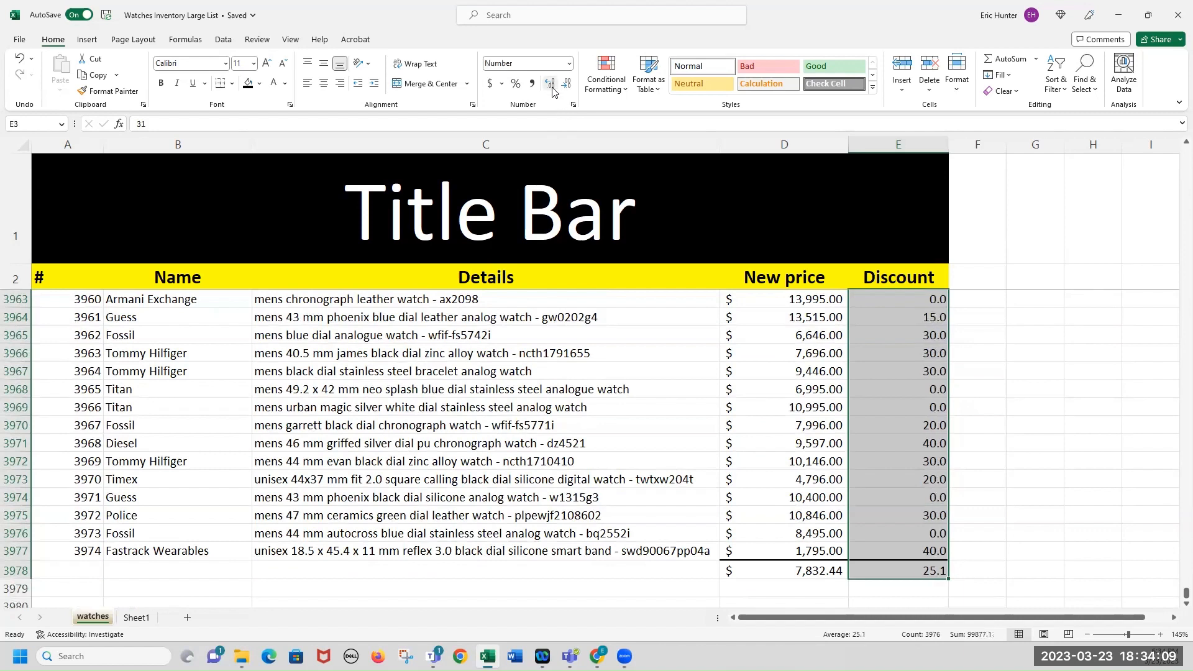
pyautogui.click(900, 352)
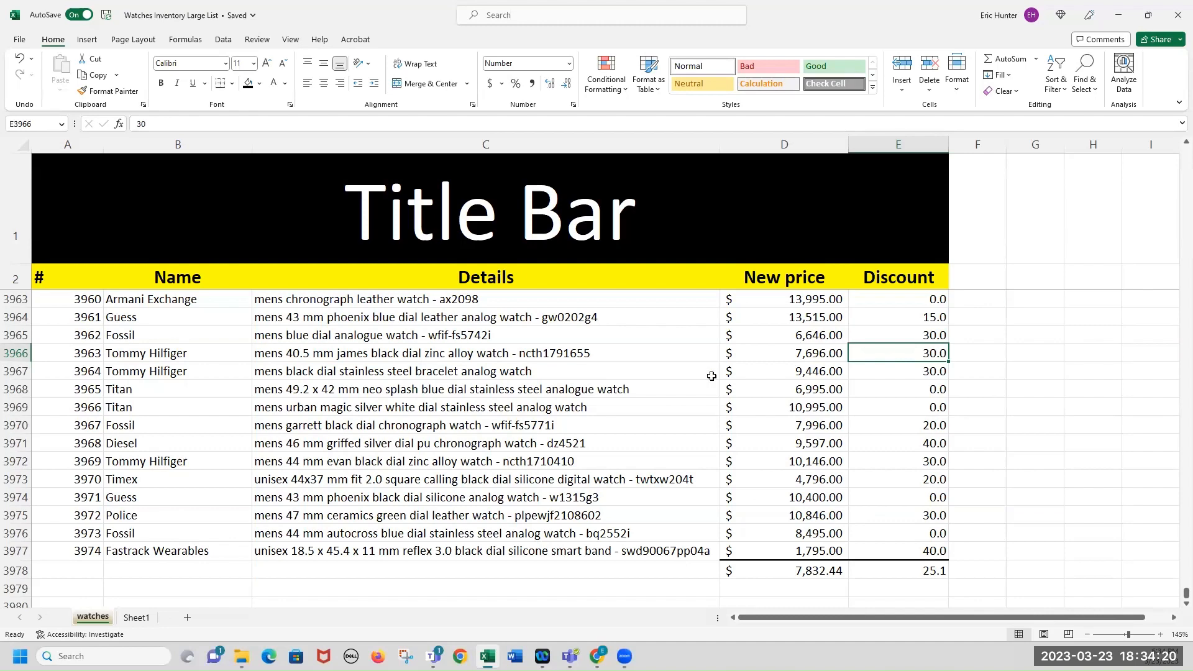
pyautogui.scroll(20, 528, 303)
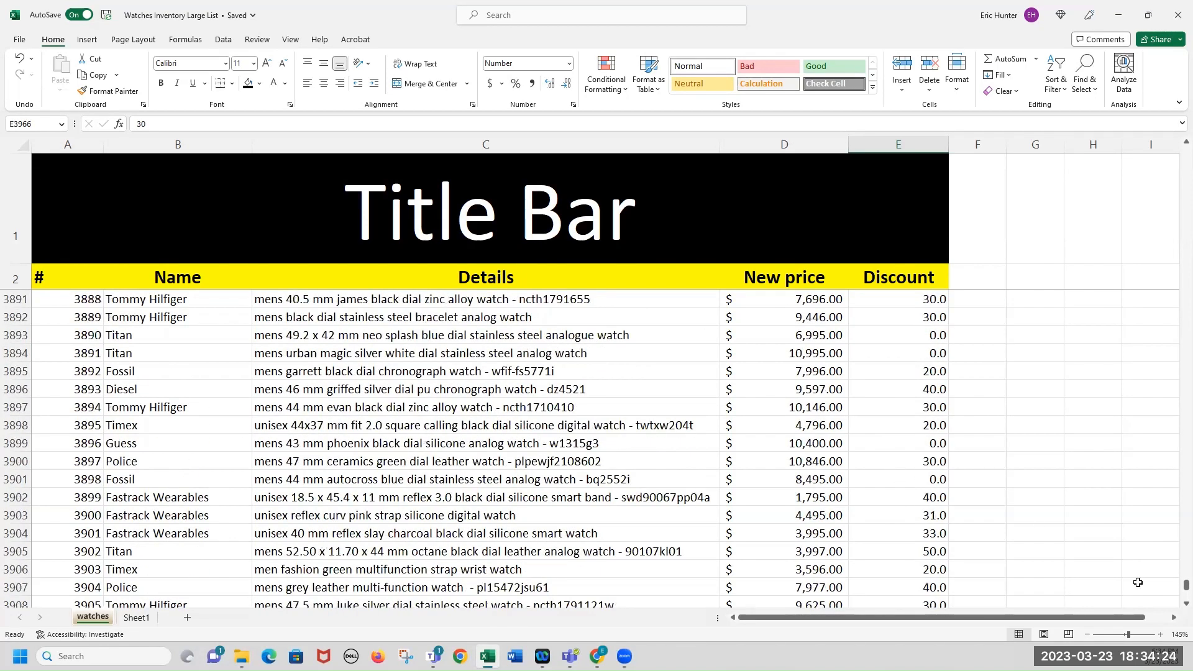
pyautogui.moveTo(1174, 579); pyautogui.dragTo(1174, 452)
pyautogui.scroll(2, 1174, 452)
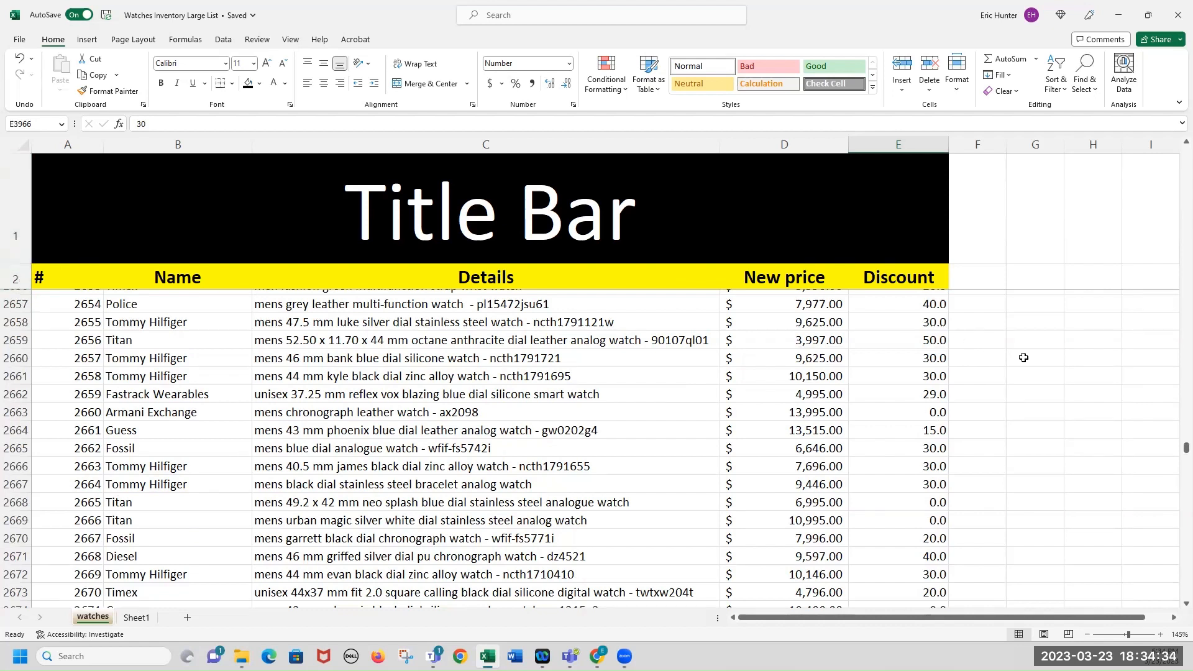
pyautogui.moveTo(1185, 448); pyautogui.dragTo(1177, 144)
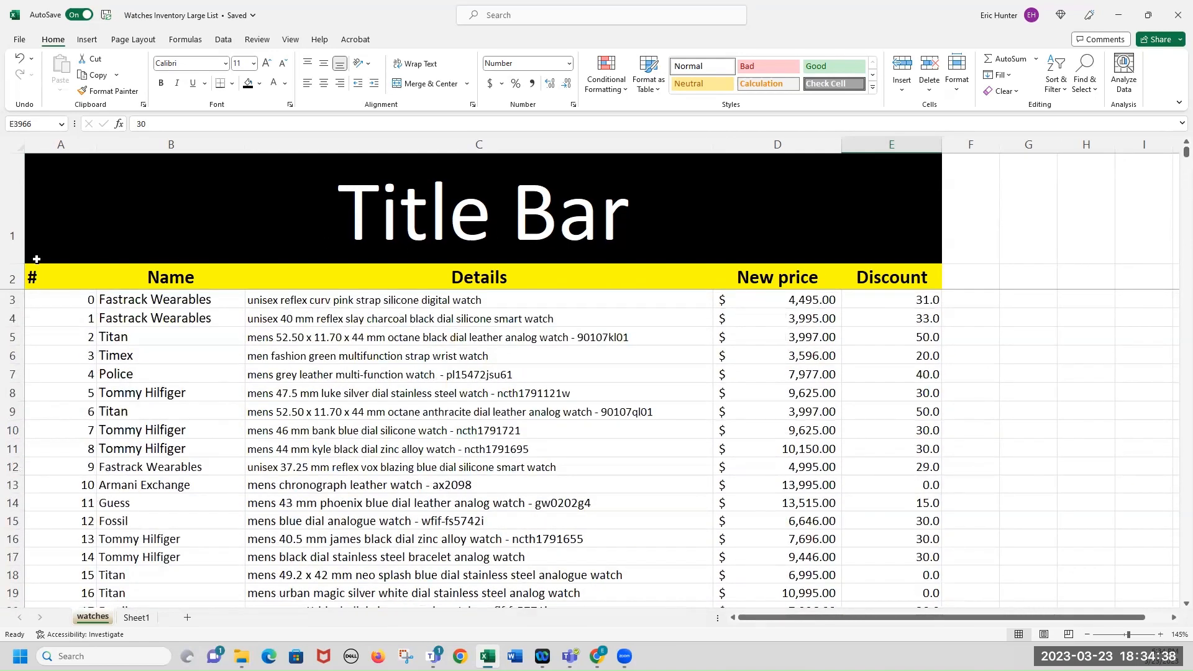
pyautogui.moveTo(13, 254); pyautogui.dragTo(14, 266)
pyautogui.click(155, 356)
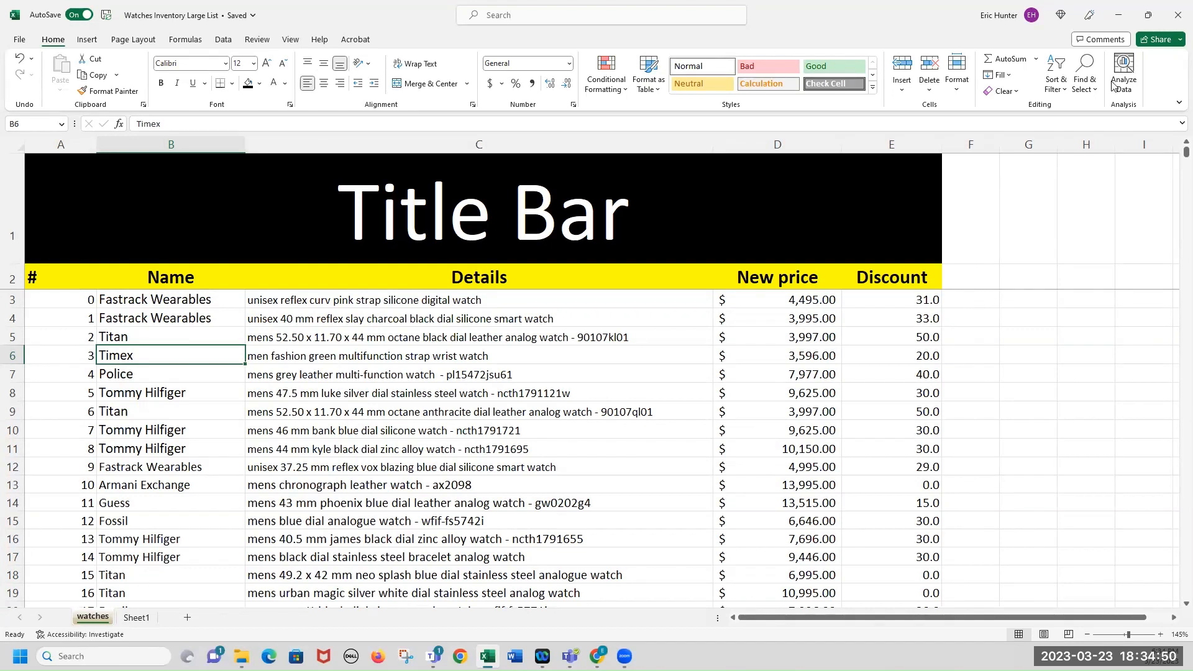
pyautogui.hotkey('alt', 'Tab')
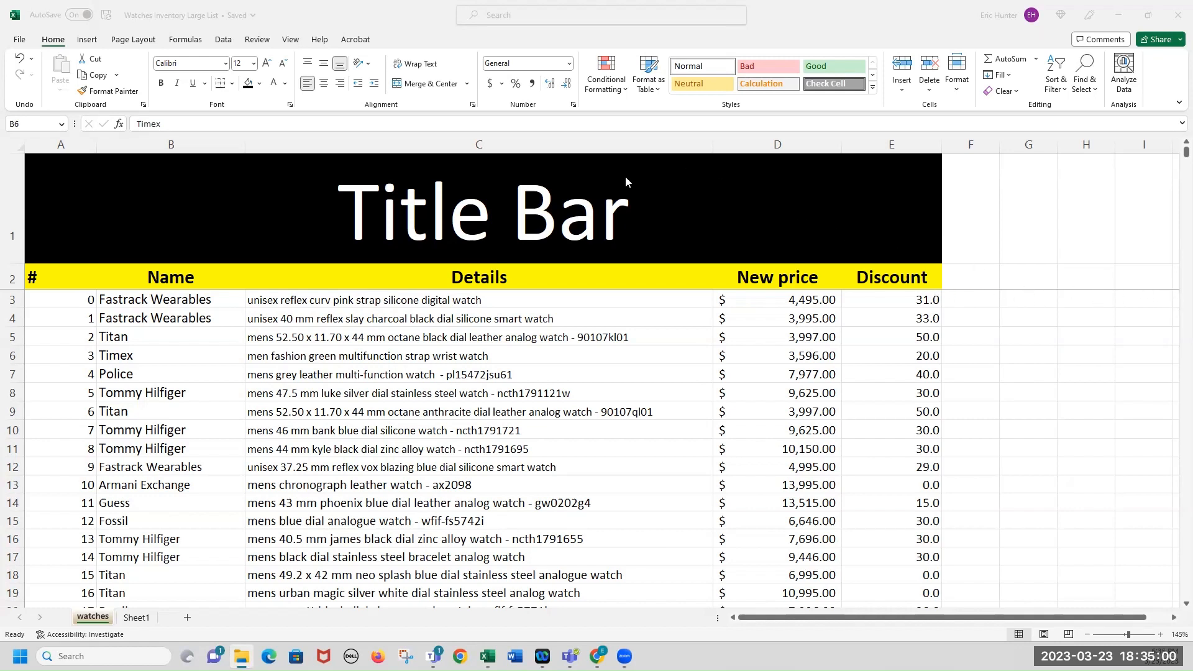
# - Unfreeze the panes of the watches worksheet and check how the title and header rows scroll with the list
pyautogui.click(287, 41)
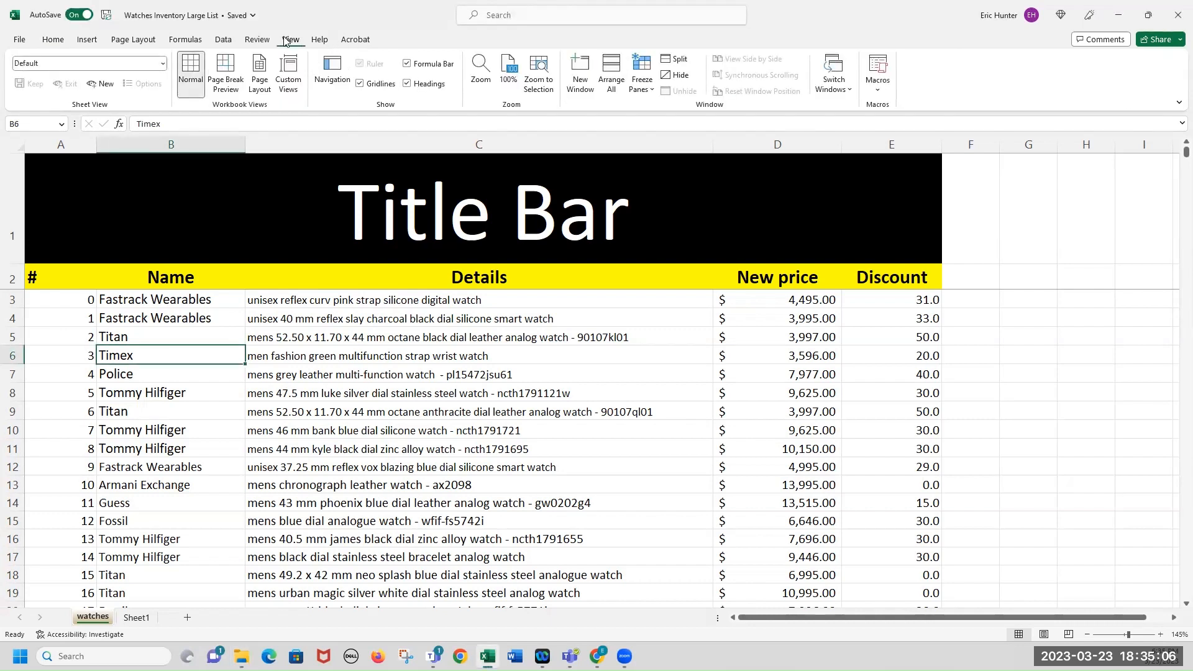
pyautogui.click(651, 90)
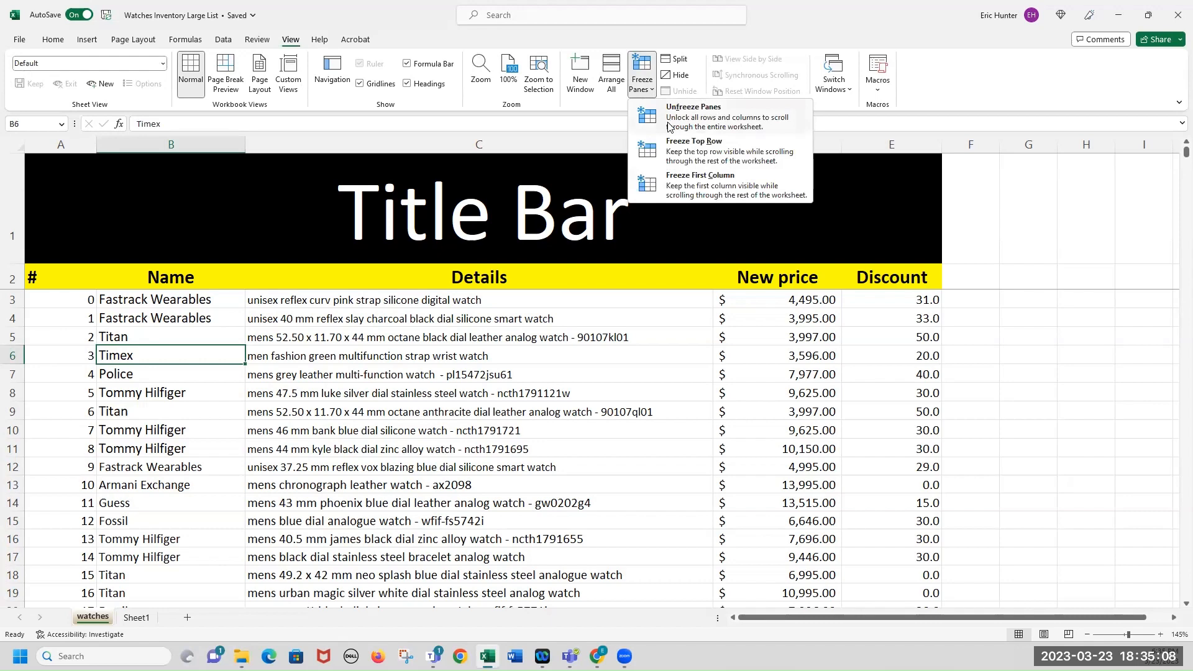
pyautogui.click(669, 126)
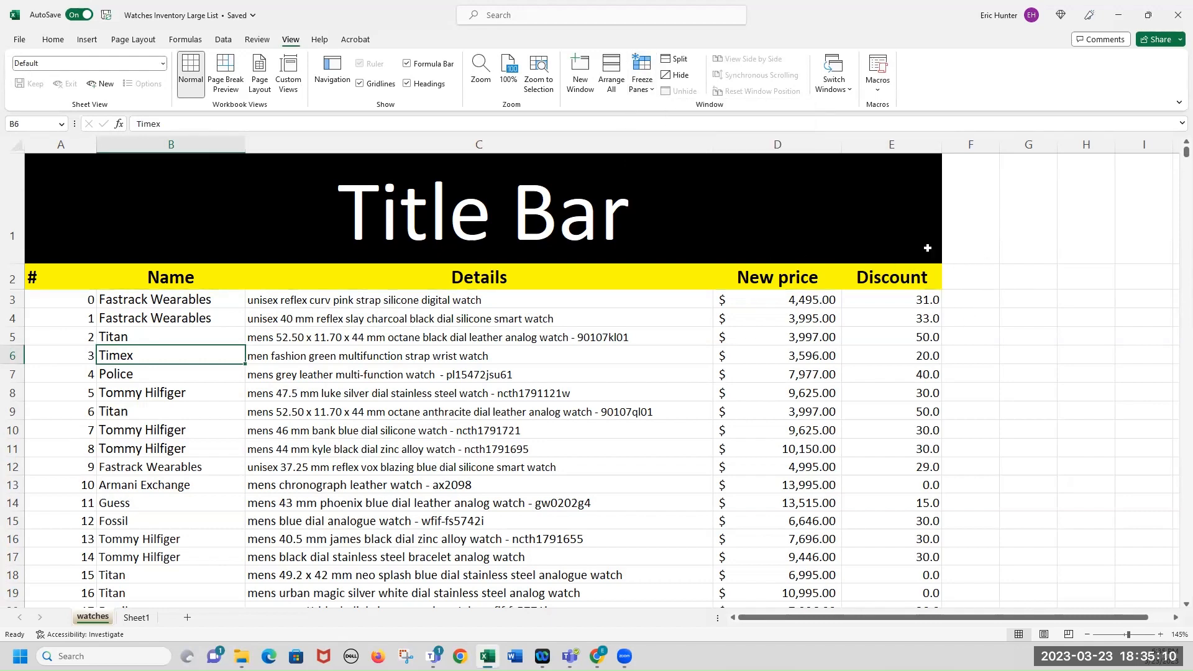
pyautogui.scroll(-7, 459, 435)
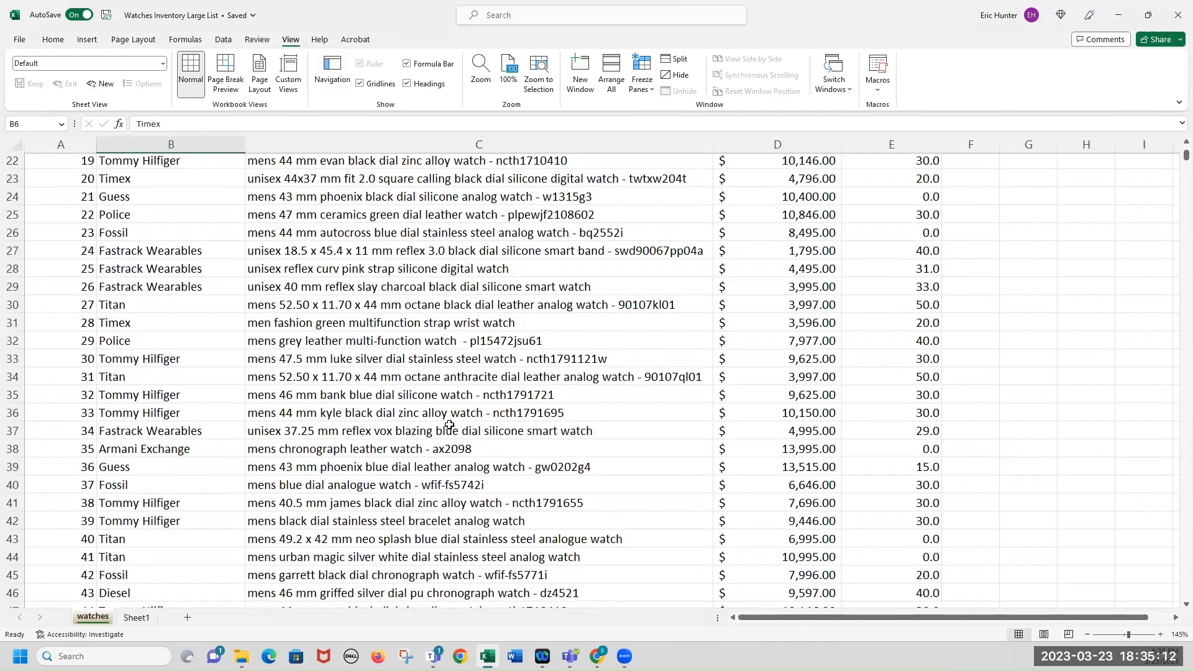
pyautogui.scroll(7, 410, 411)
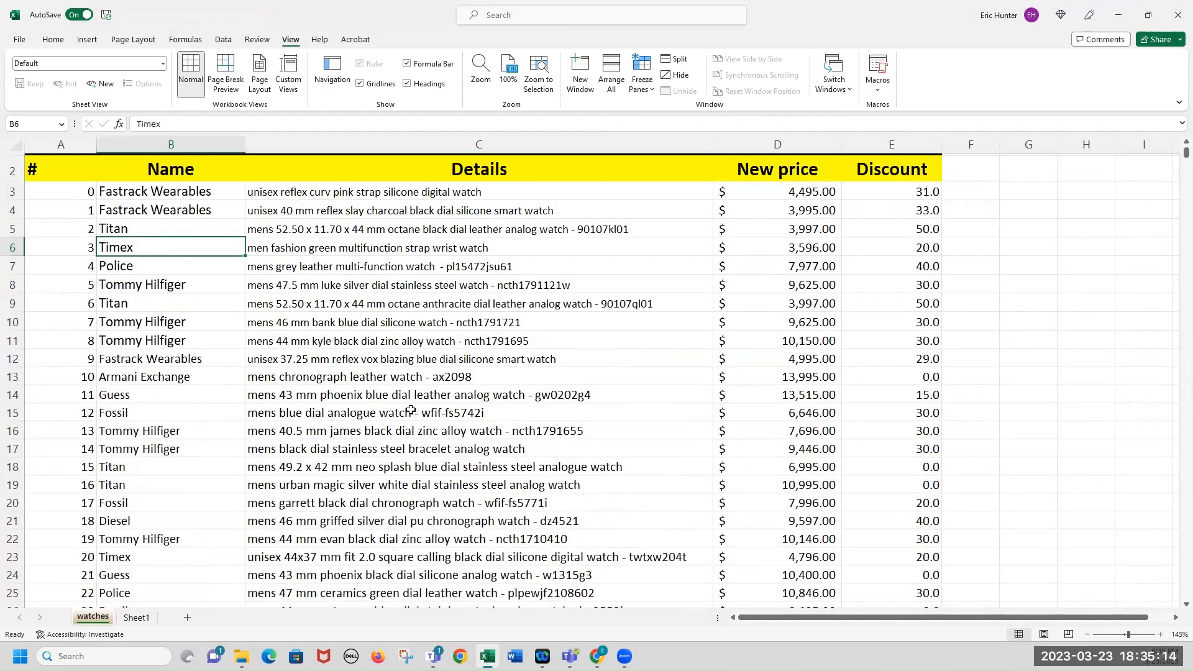
pyautogui.scroll(1, 406, 411)
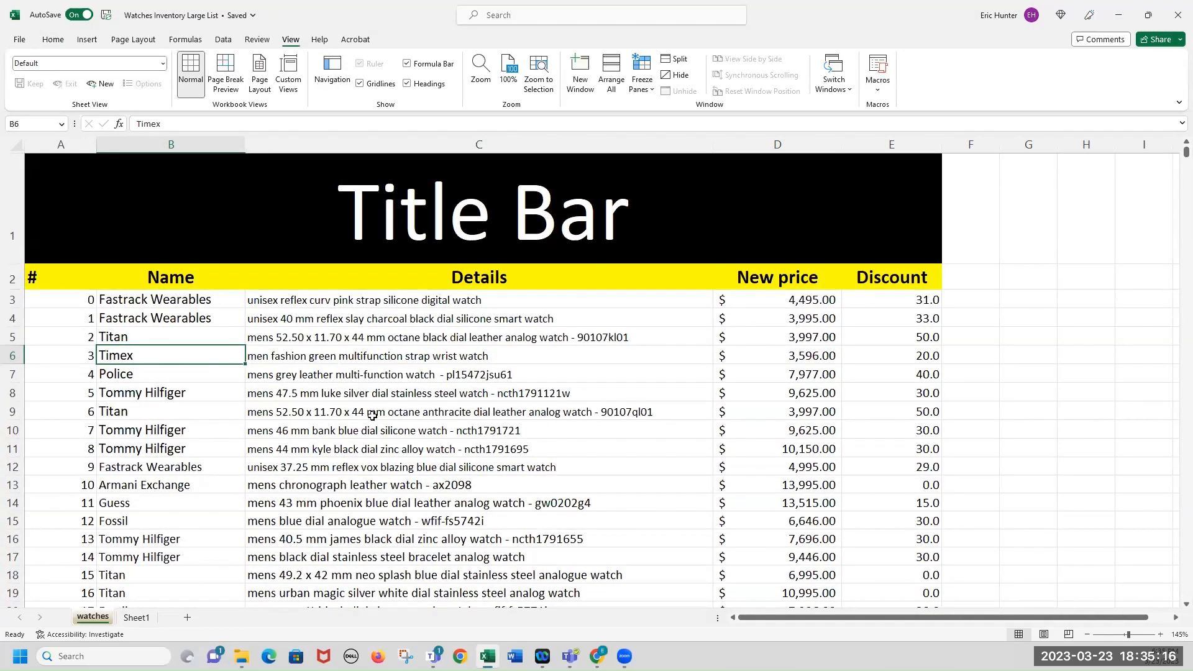
pyautogui.scroll(-10, 360, 410)
pyautogui.scroll(-3, 345, 407)
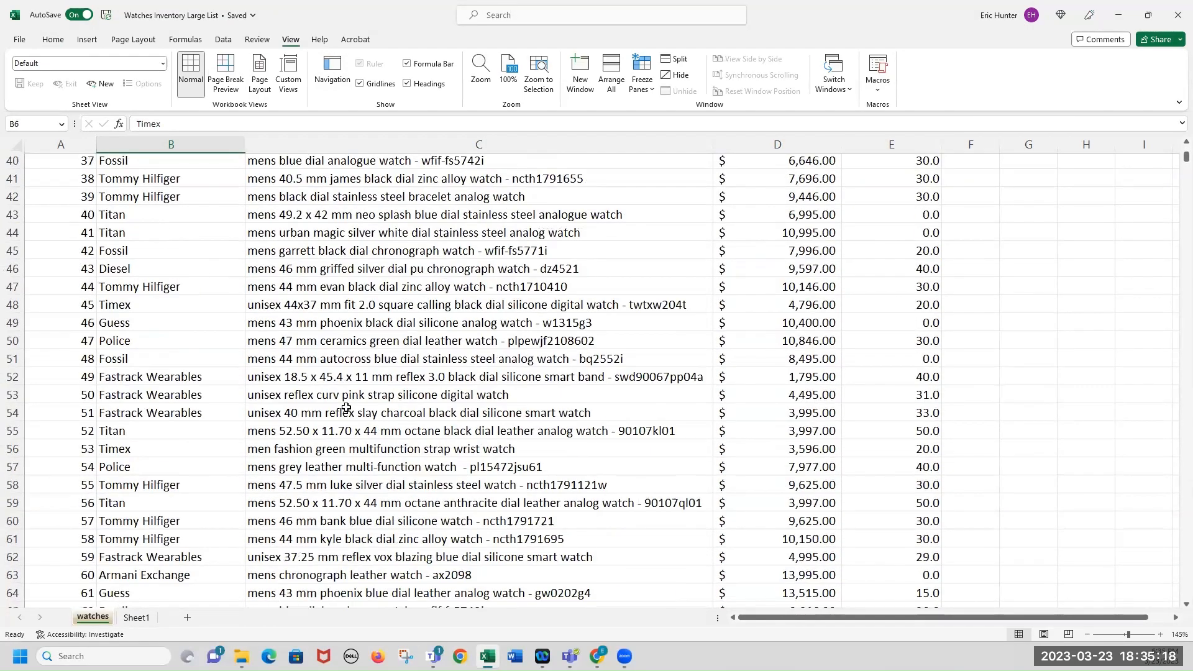
pyautogui.scroll(13, 339, 397)
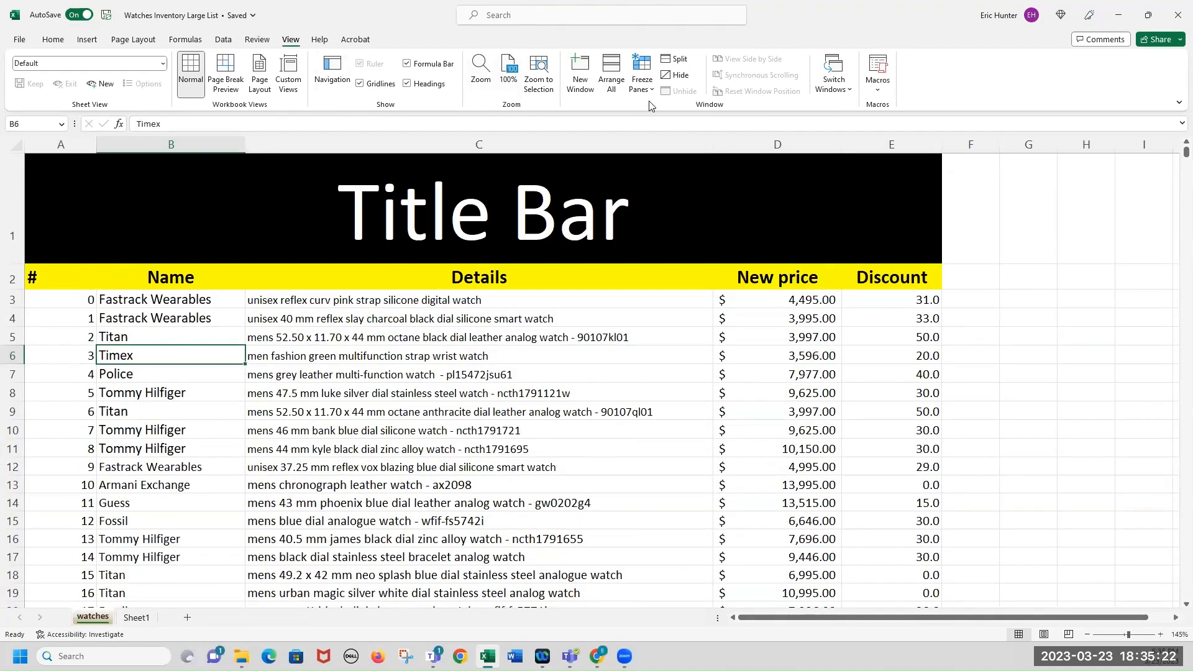
# - Freeze the title and header rows above cell A3 and check that they stay in place while scrolling the watch list
pyautogui.moveTo(77, 299); pyautogui.dragTo(37, 299)
pyautogui.click(138, 351)
pyautogui.click(78, 303)
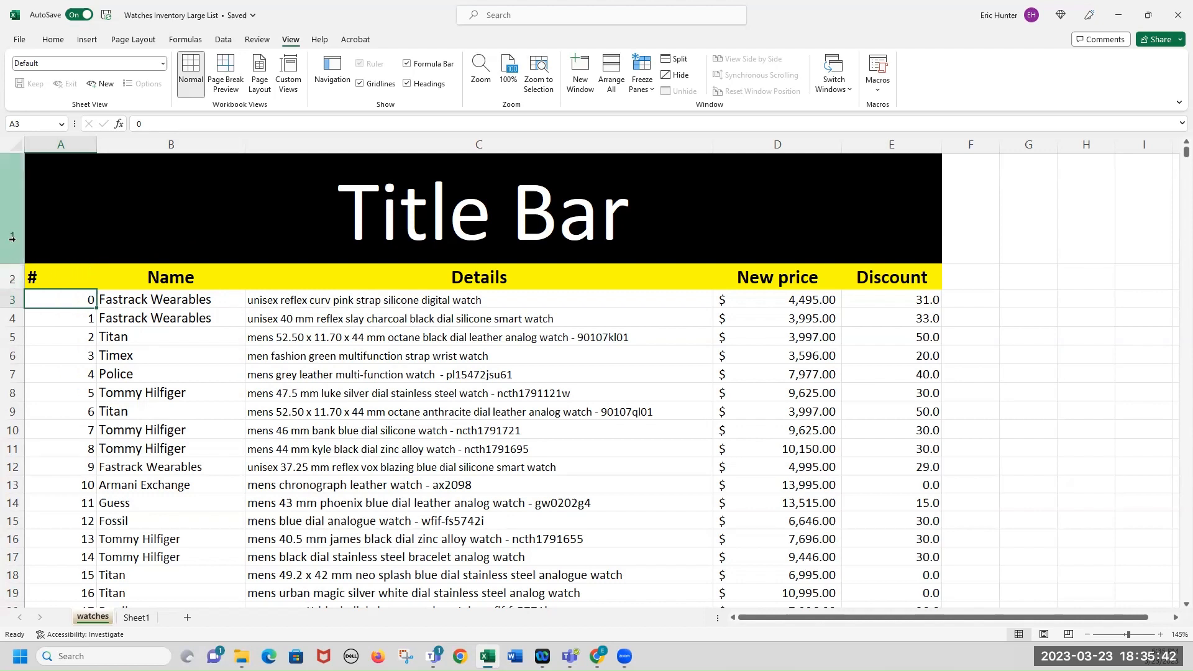
pyautogui.click(643, 86)
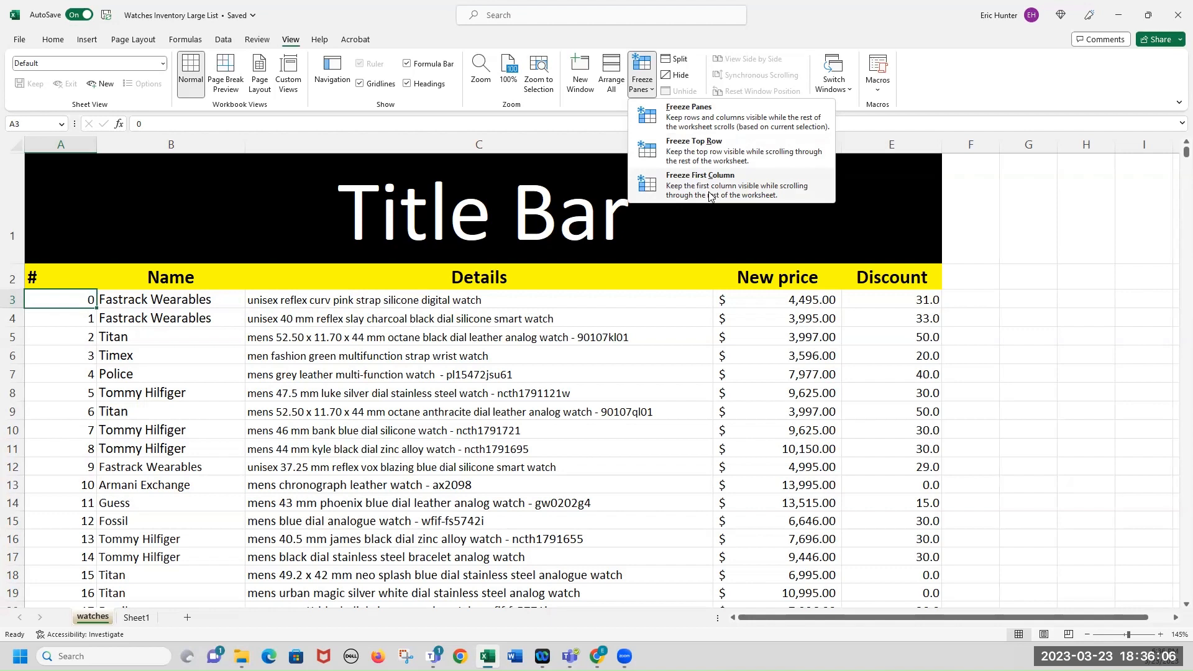
pyautogui.click(704, 123)
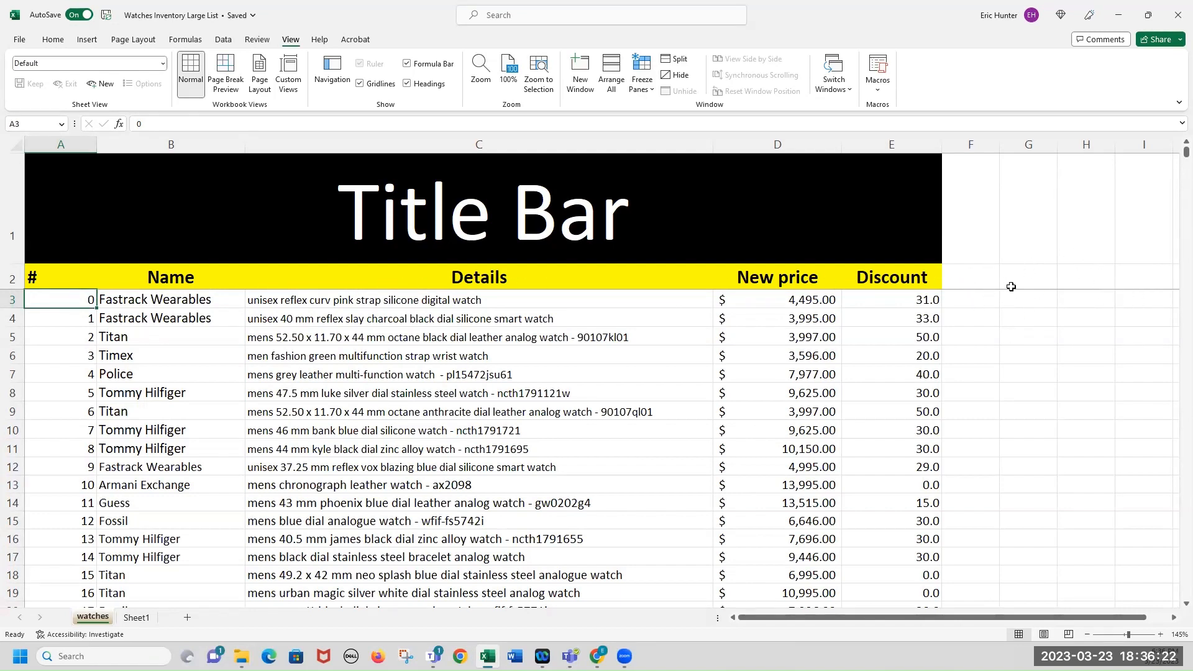
pyautogui.scroll(-7, 410, 352)
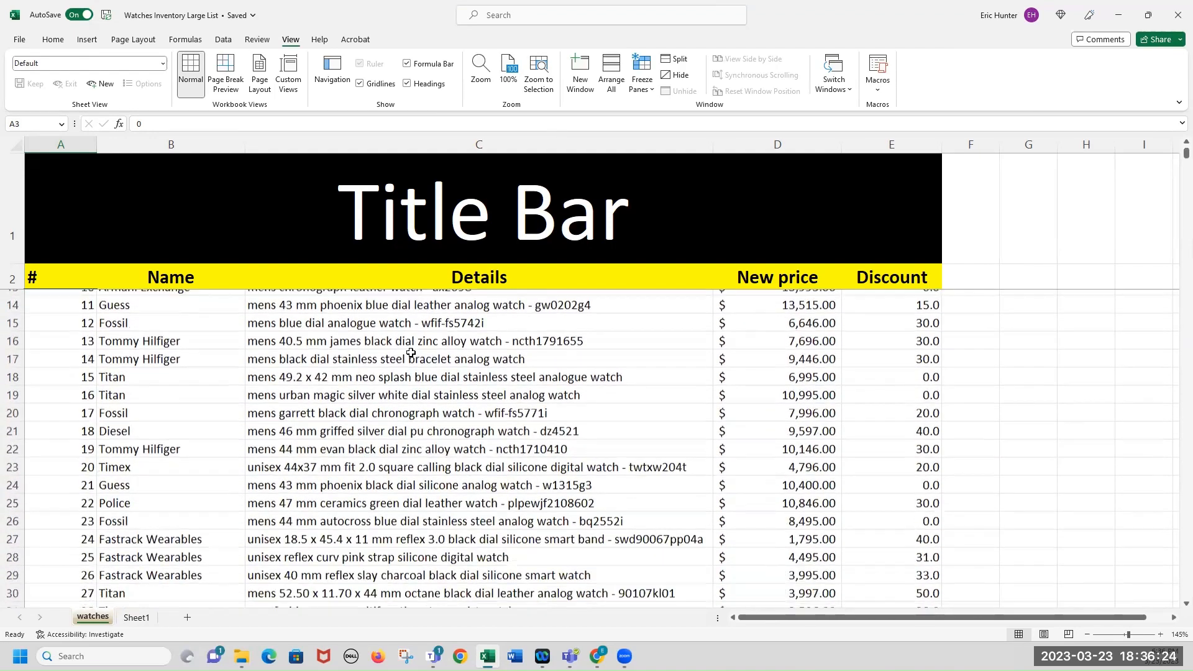
pyautogui.scroll(-10, 410, 352)
pyautogui.scroll(6, 410, 351)
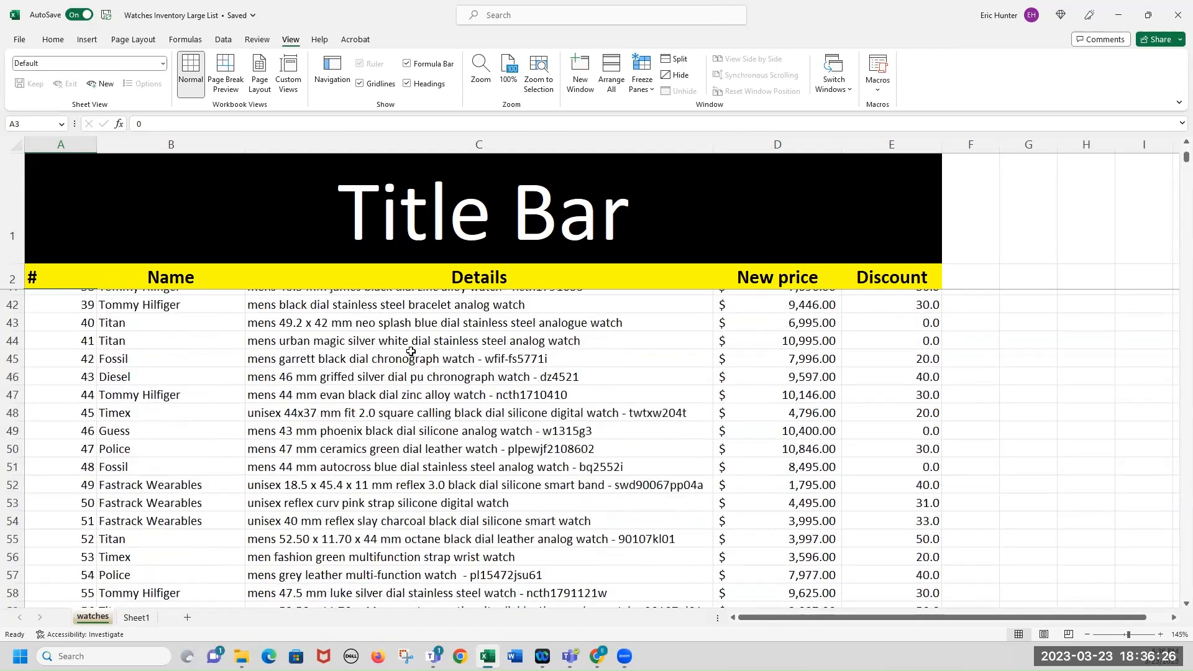
pyautogui.scroll(11, 410, 351)
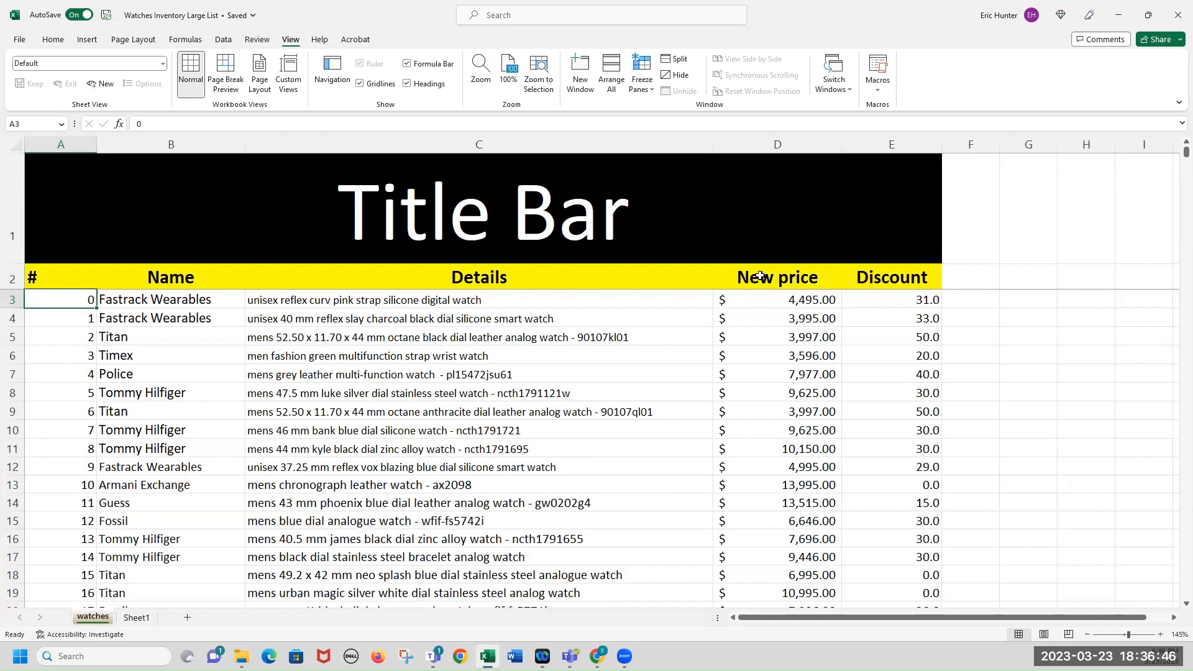
# - Narrow the Details column until its descriptions are cut off, and widen it until every description fits
pyautogui.moveTo(842, 148); pyautogui.dragTo(500, 148)
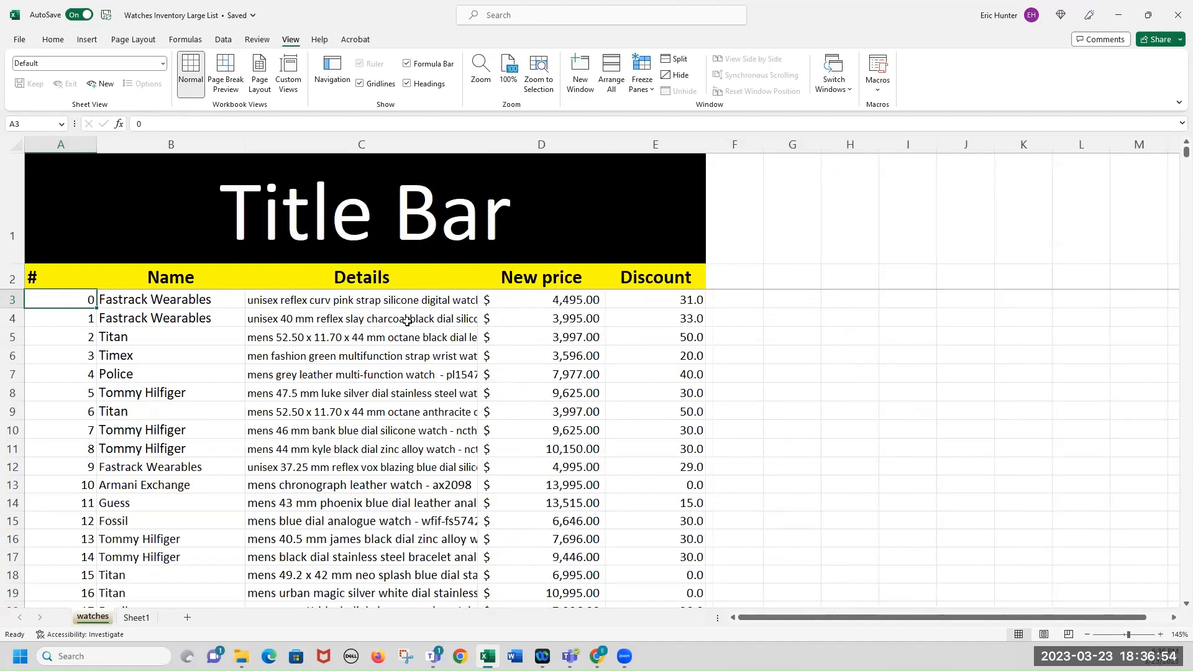
pyautogui.click(407, 302)
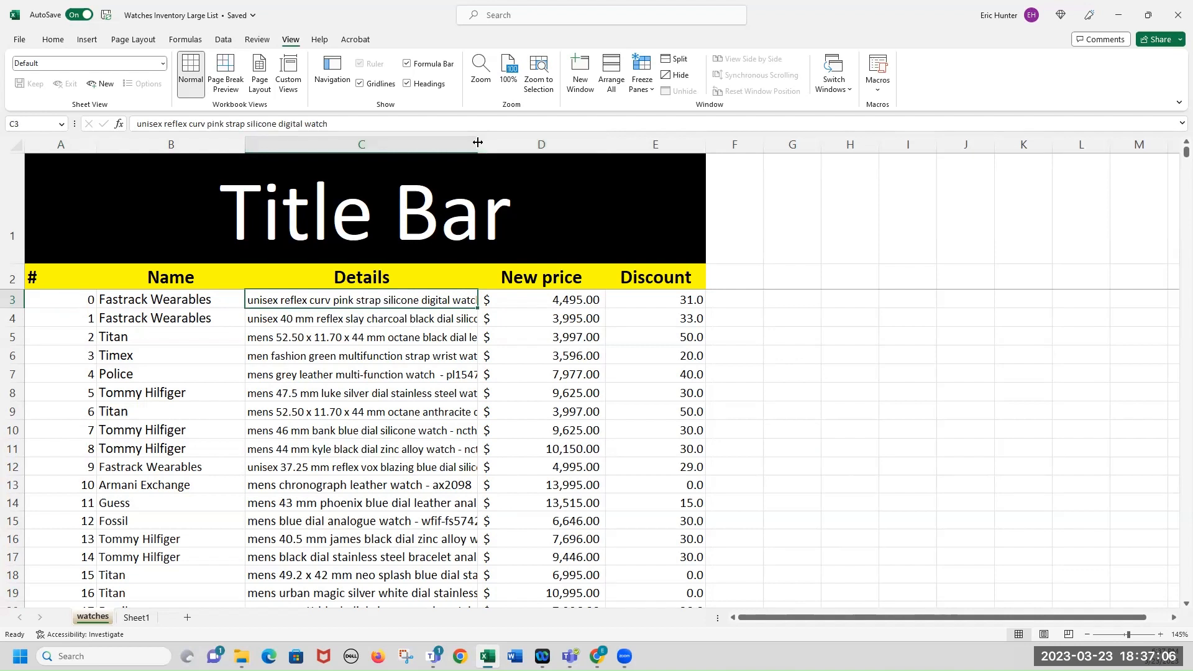
pyautogui.moveTo(477, 143); pyautogui.dragTo(643, 143)
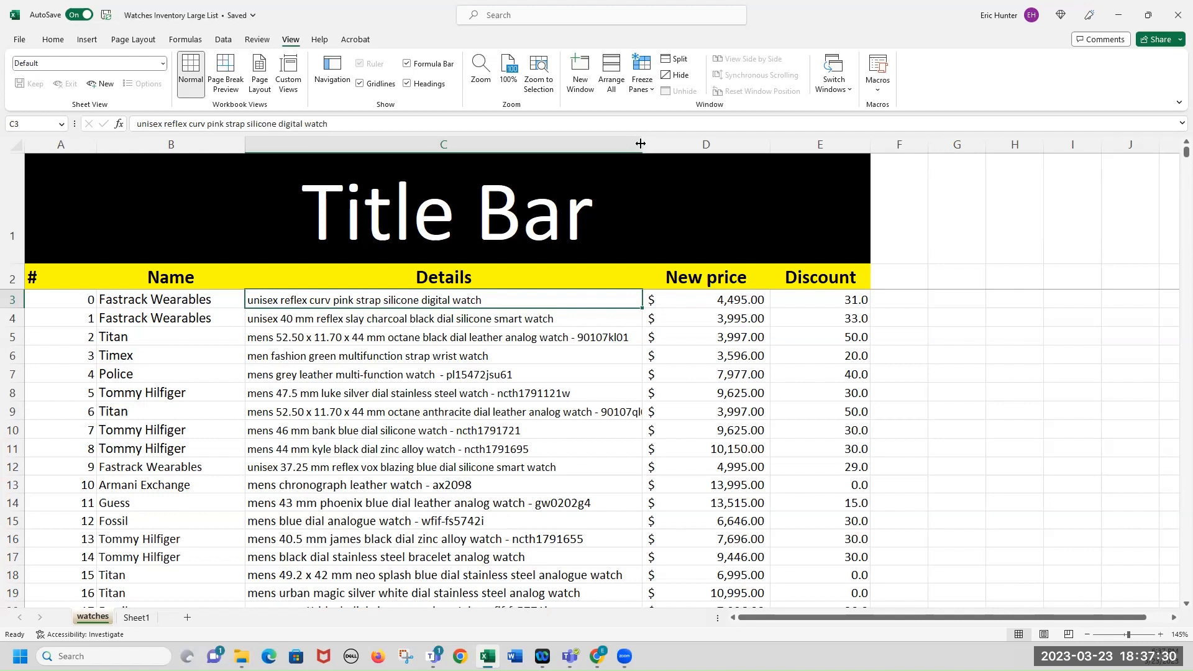
pyautogui.moveTo(640, 144); pyautogui.dragTo(729, 145)
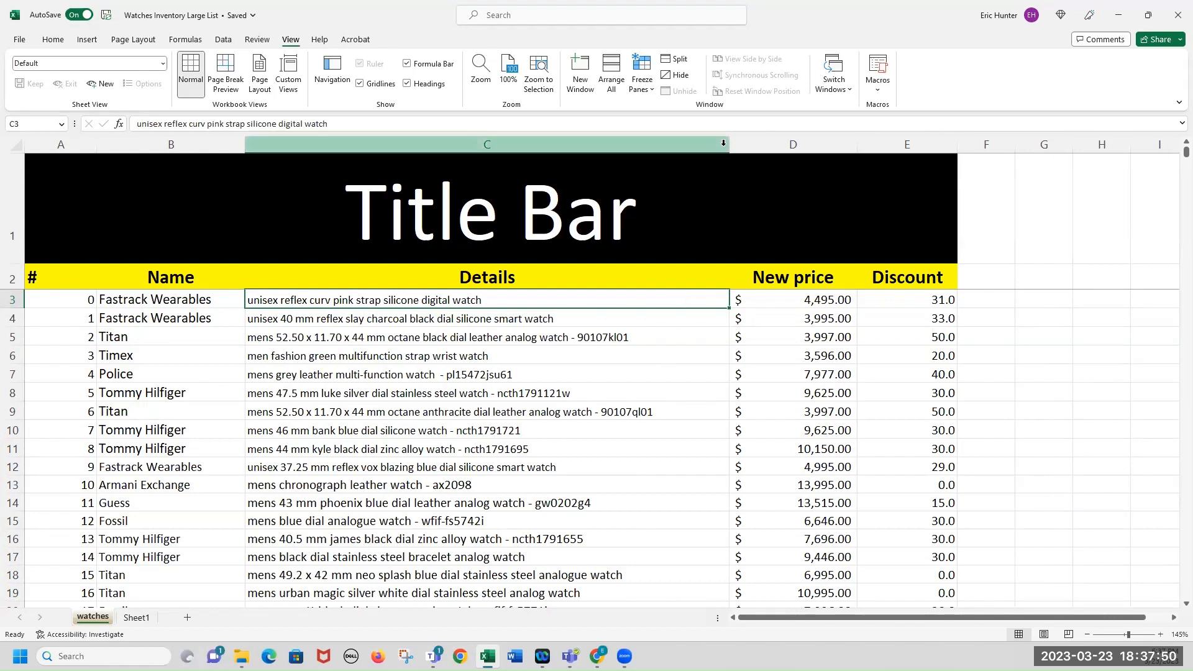
# - Widen the Details, New price, Discount, Name and # columns slightly to give each more room
pyautogui.moveTo(730, 143); pyautogui.dragTo(757, 144)
pyautogui.moveTo(885, 149); pyautogui.dragTo(914, 155)
pyautogui.moveTo(986, 149); pyautogui.dragTo(1050, 150)
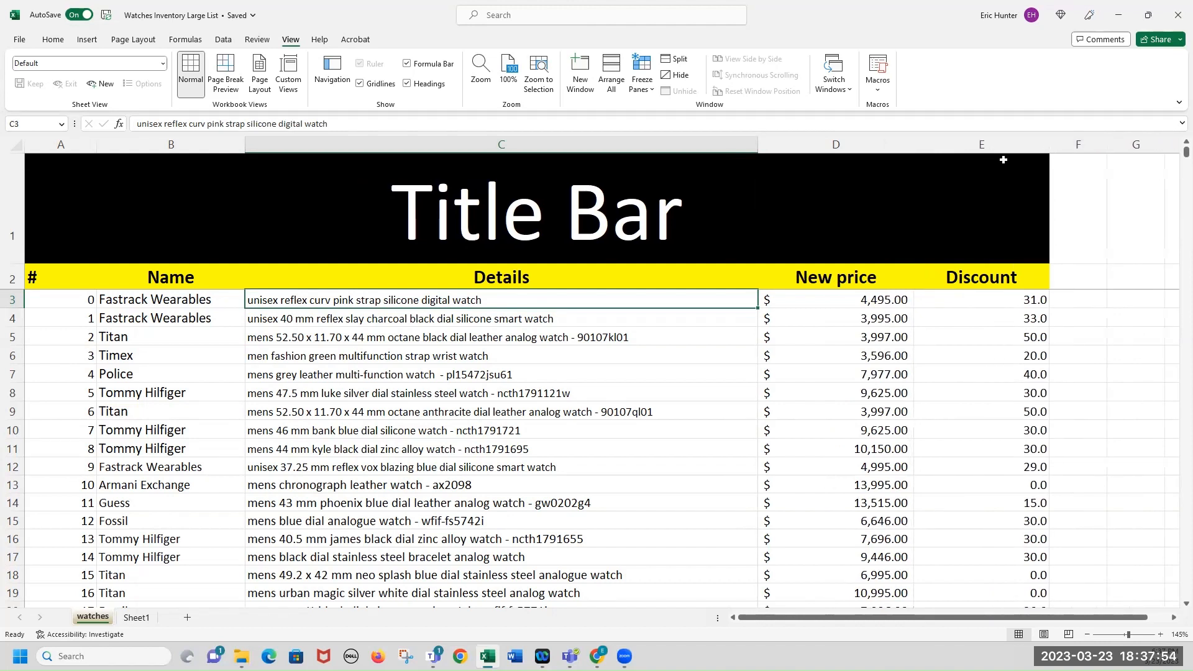
pyautogui.moveTo(246, 144); pyautogui.dragTo(258, 144)
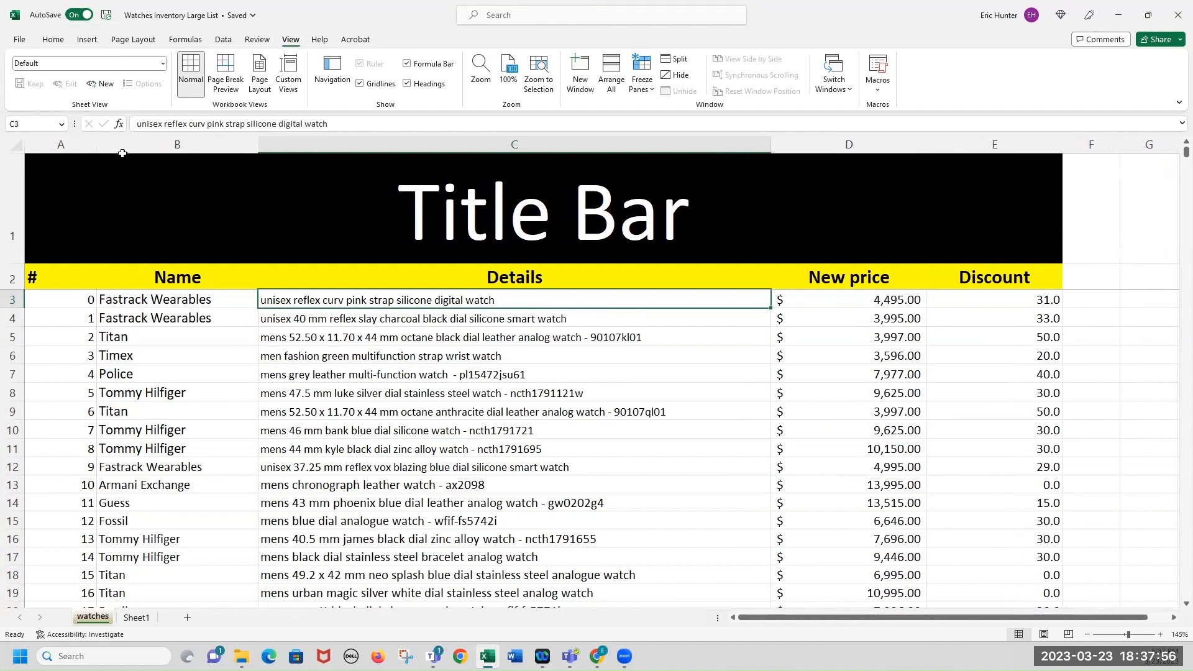
pyautogui.moveTo(96, 145); pyautogui.dragTo(118, 145)
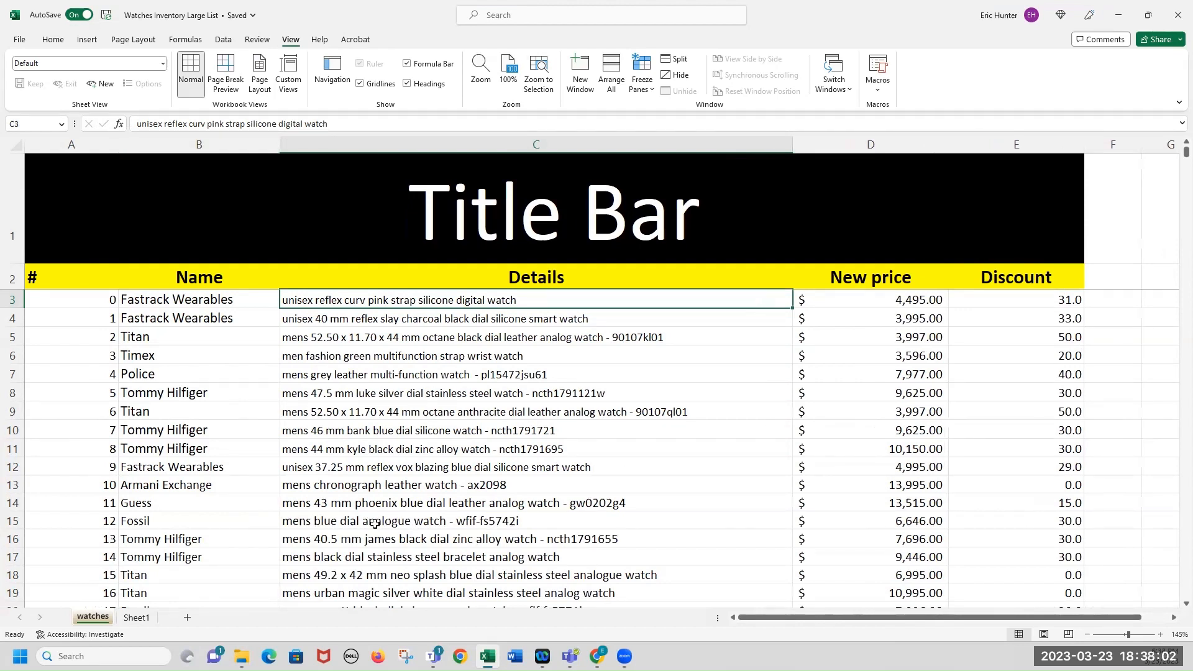
# - Go to the end of the watch list and select the last Name entry in cell B3977
pyautogui.scroll(-1, 590, 534)
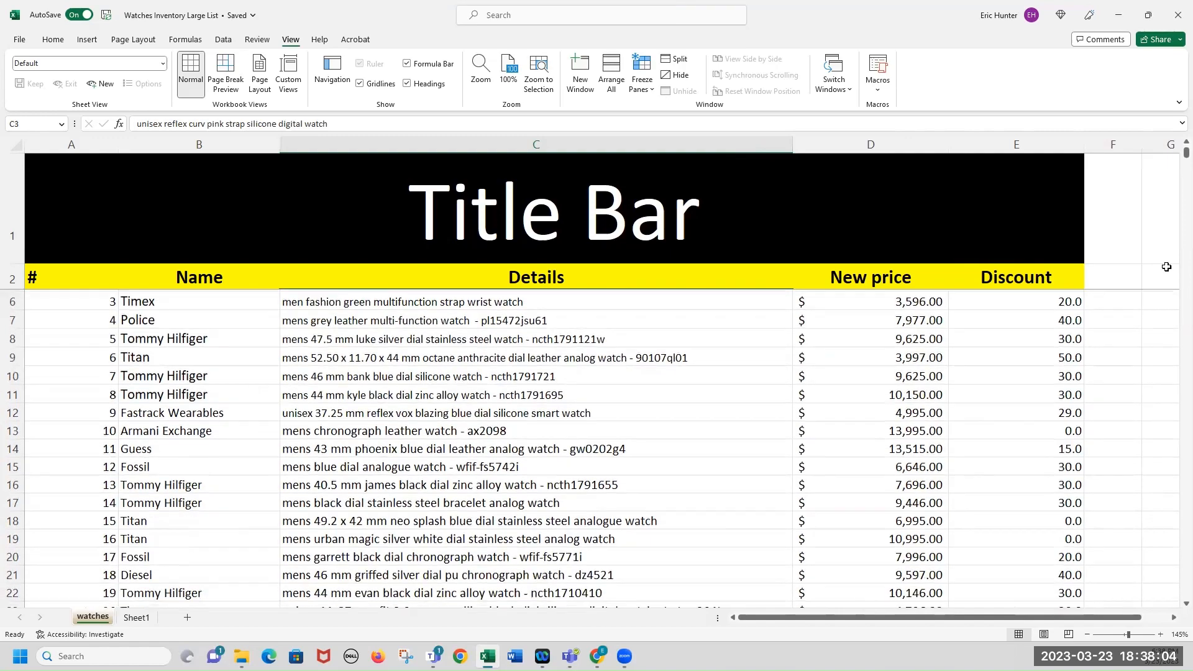
pyautogui.moveTo(1185, 153); pyautogui.dragTo(1176, 612)
pyautogui.scroll(-2, 420, 522)
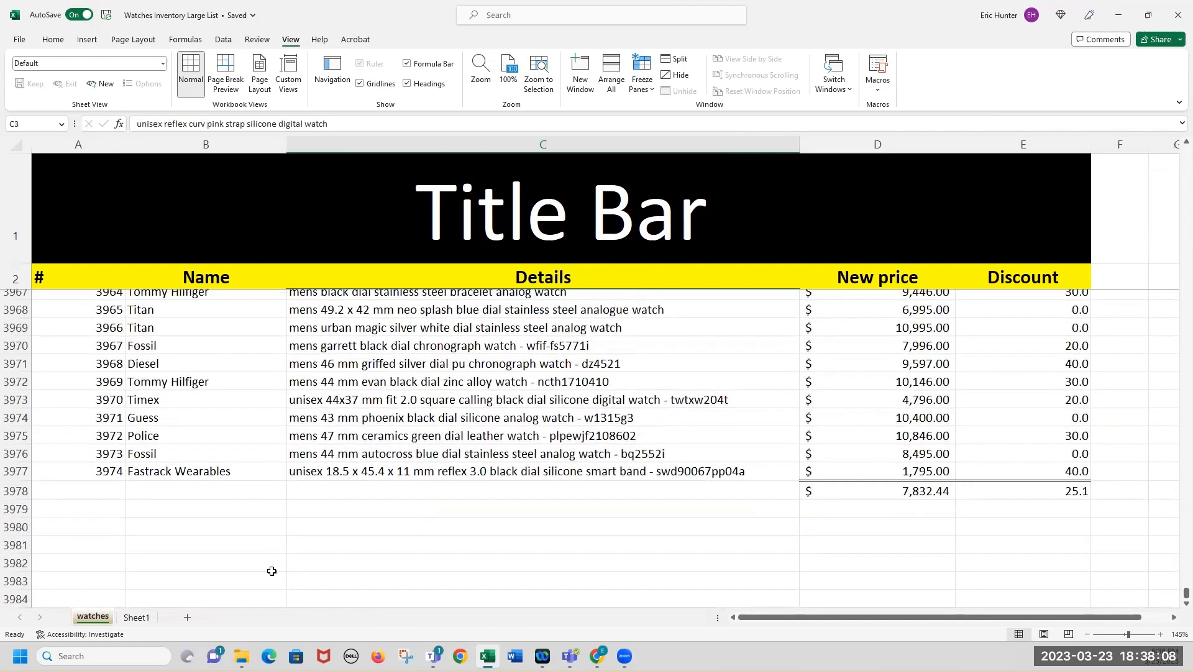
pyautogui.click(193, 473)
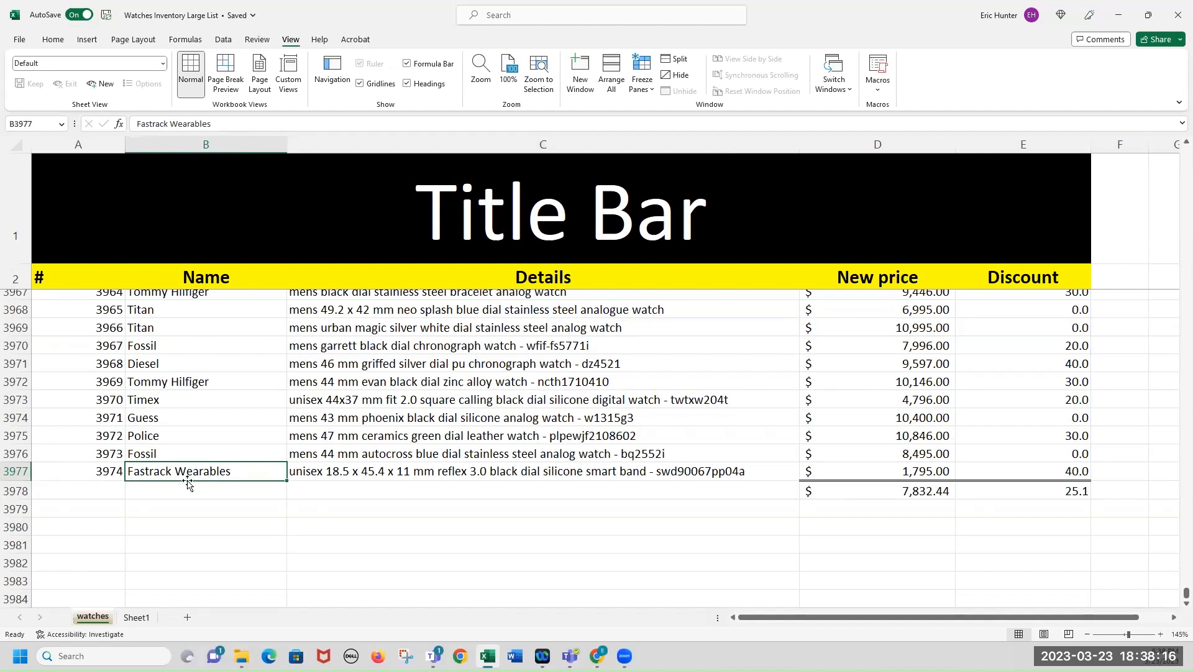
pyautogui.click(63, 42)
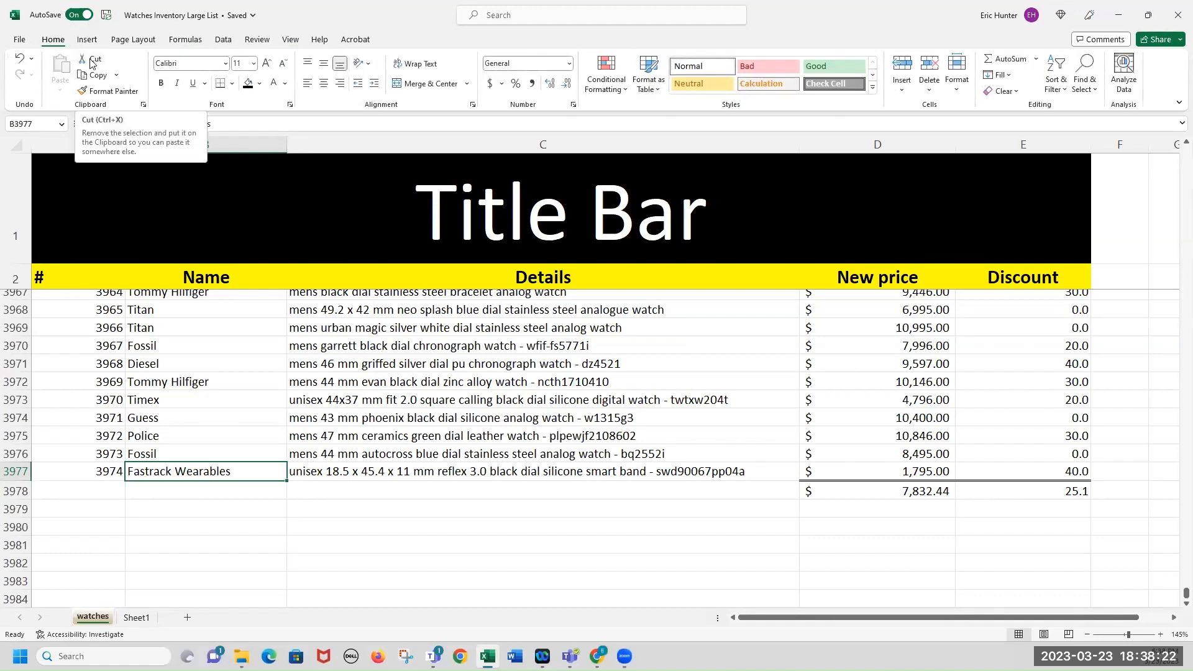
pyautogui.hotkey('alt', '=')
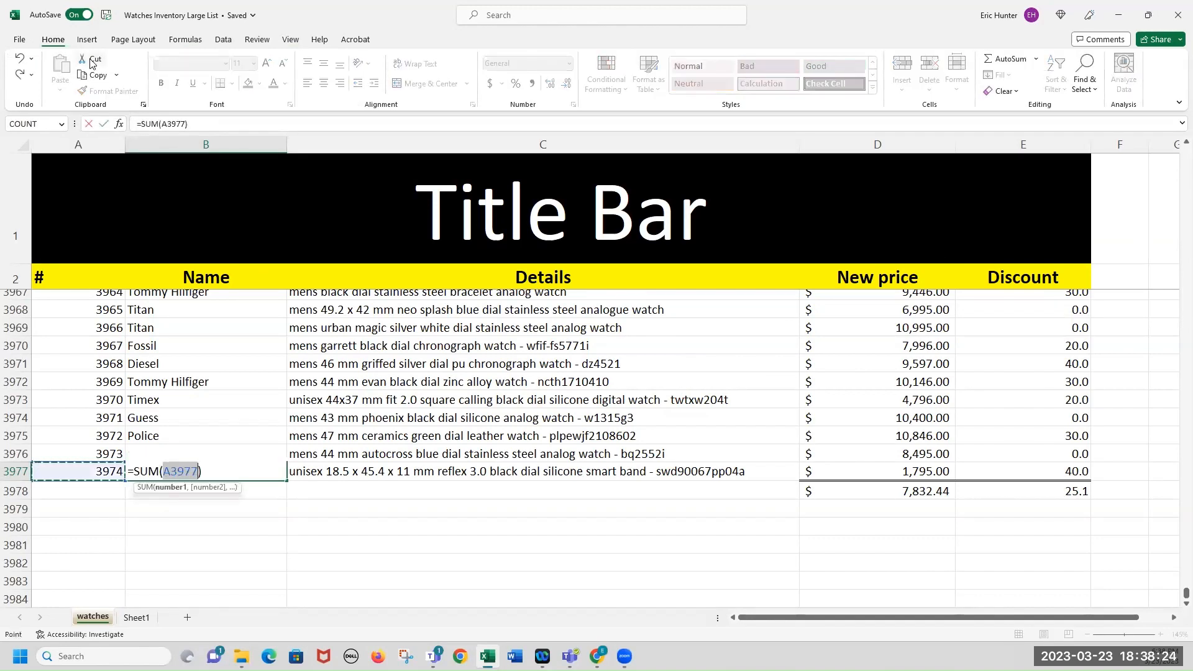
pyautogui.press('Escape')
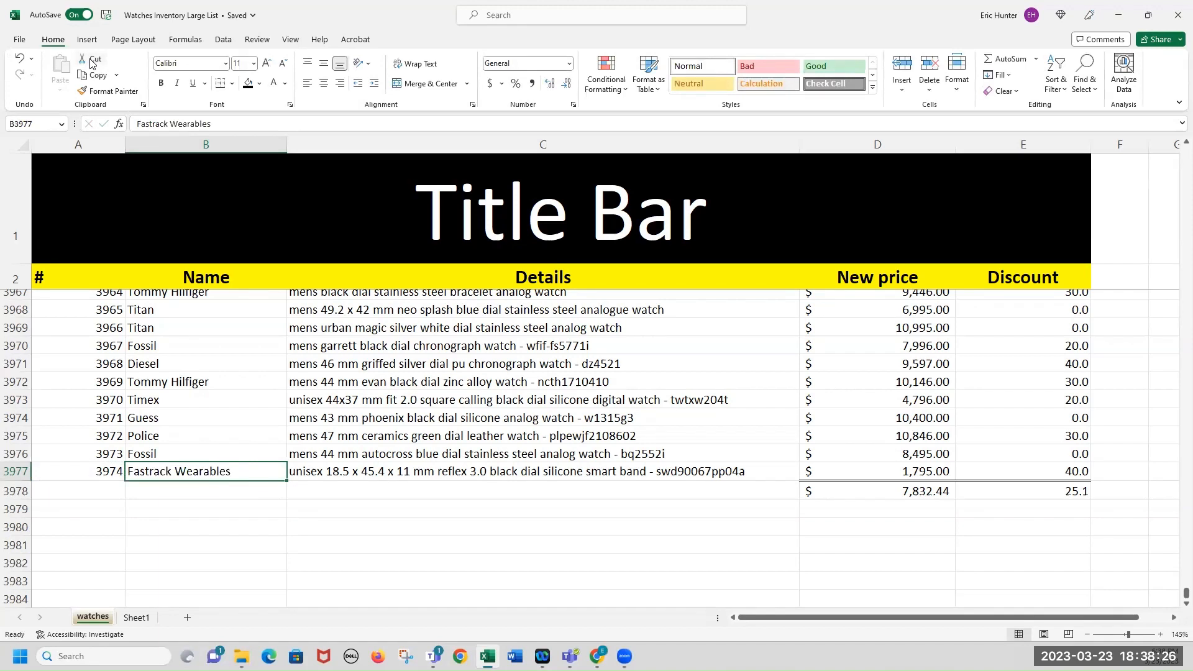
pyautogui.press('super+plus')
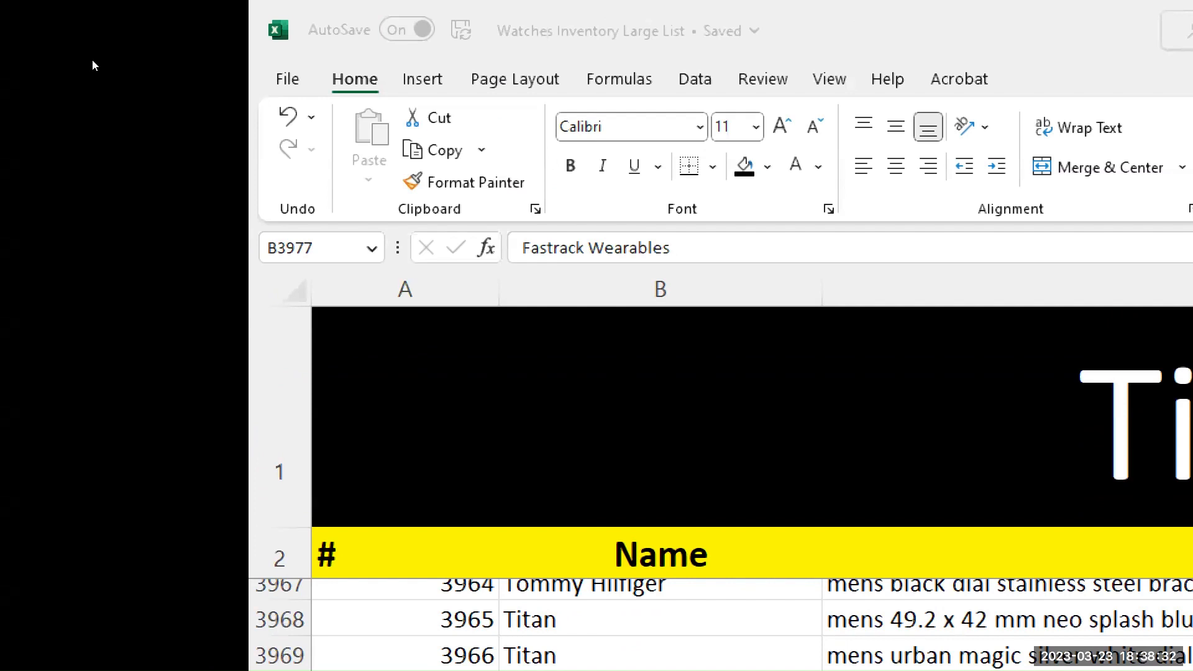
pyautogui.press('super+minus')
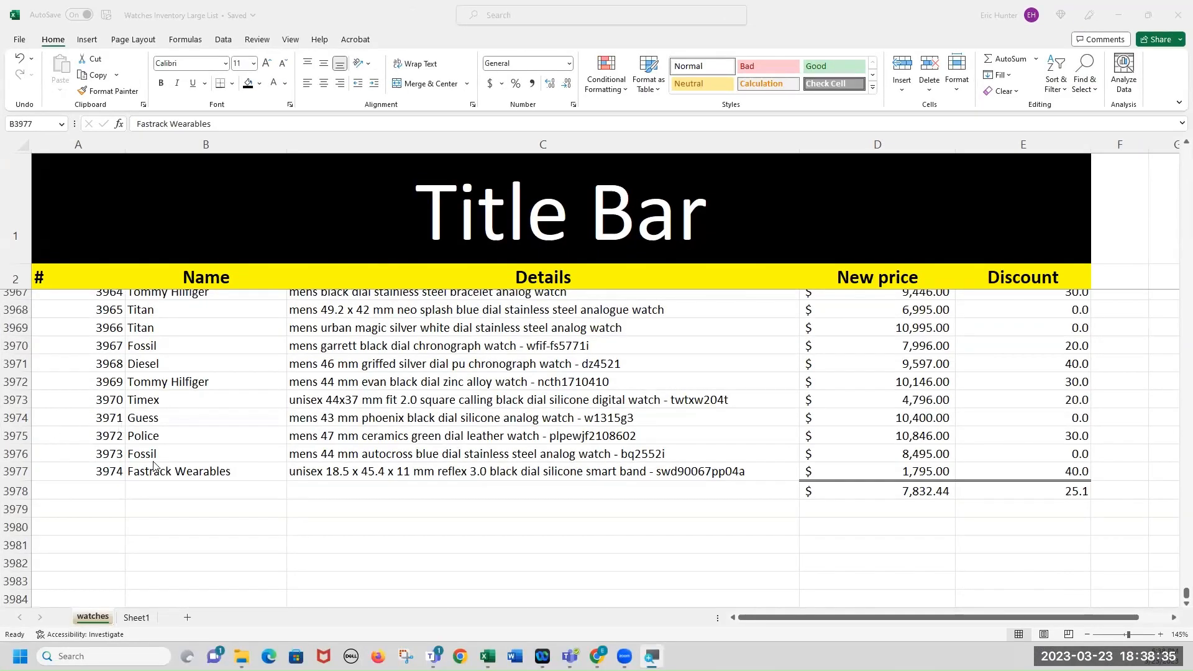
# - Move the Fastrack Wearables entry from cell B3977 to B3981 with Cut and Paste, and check both cells
pyautogui.click(154, 467)
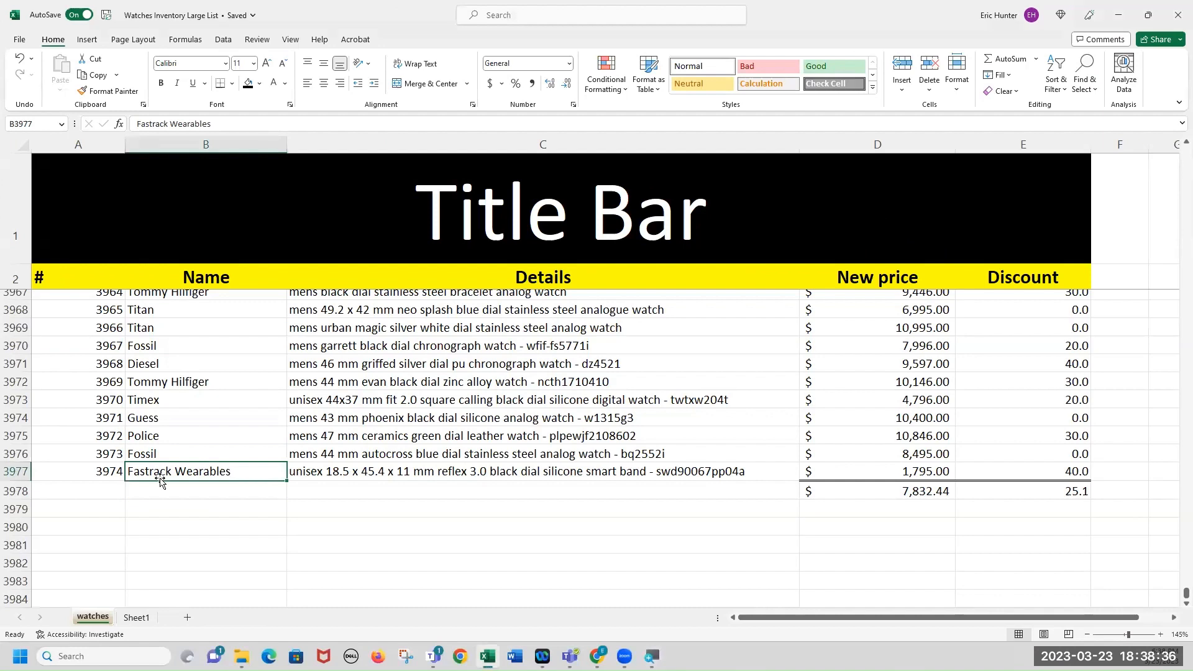
pyautogui.click(94, 75)
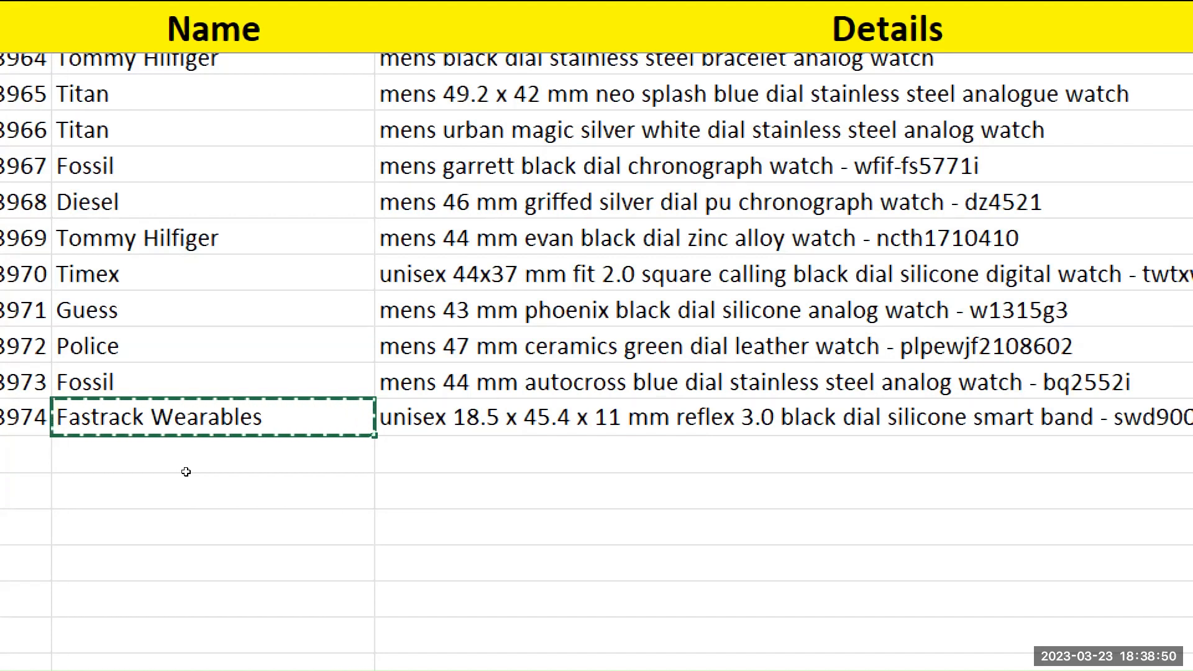
pyautogui.click(166, 551)
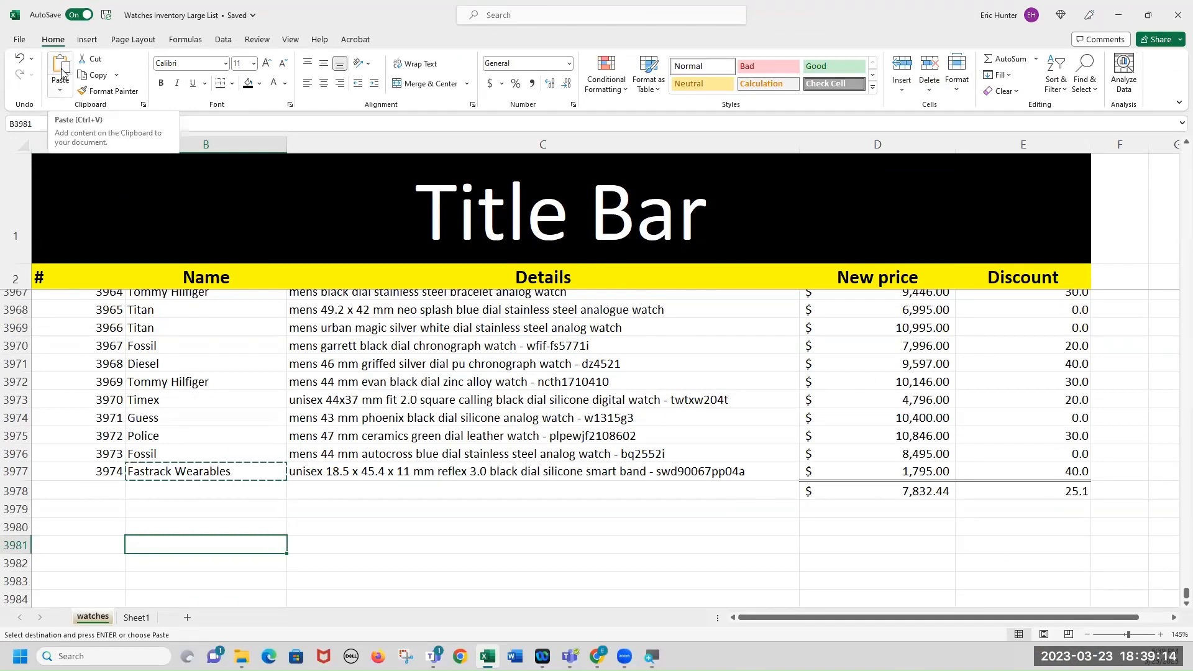
pyautogui.click(62, 72)
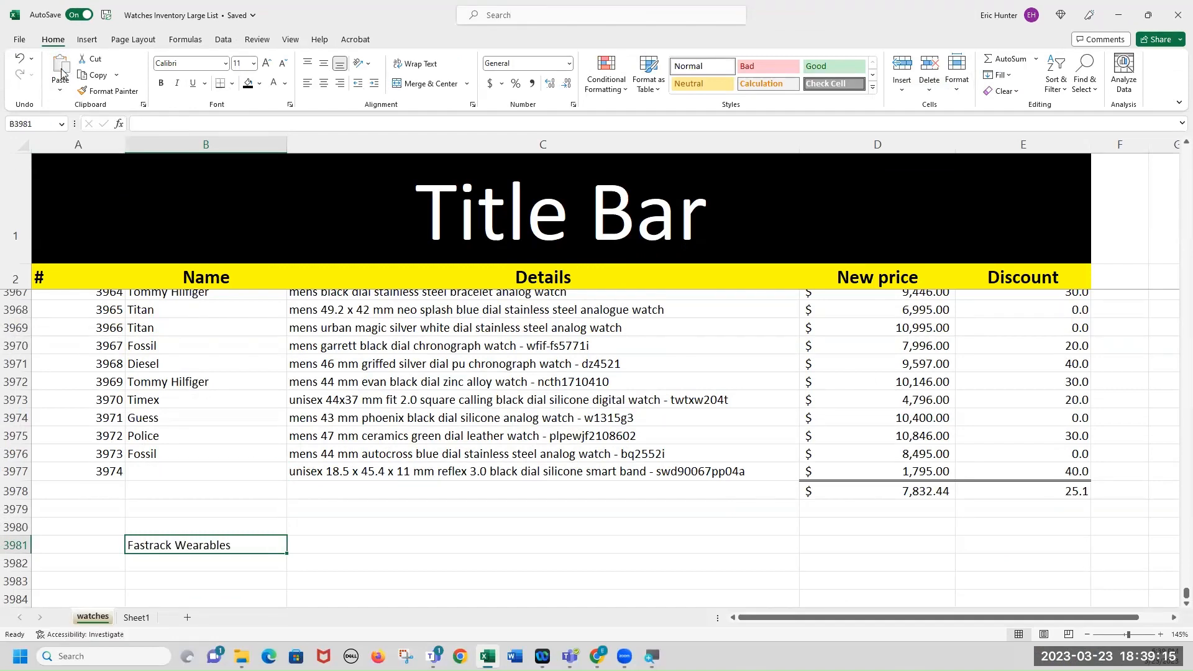
pyautogui.click(208, 471)
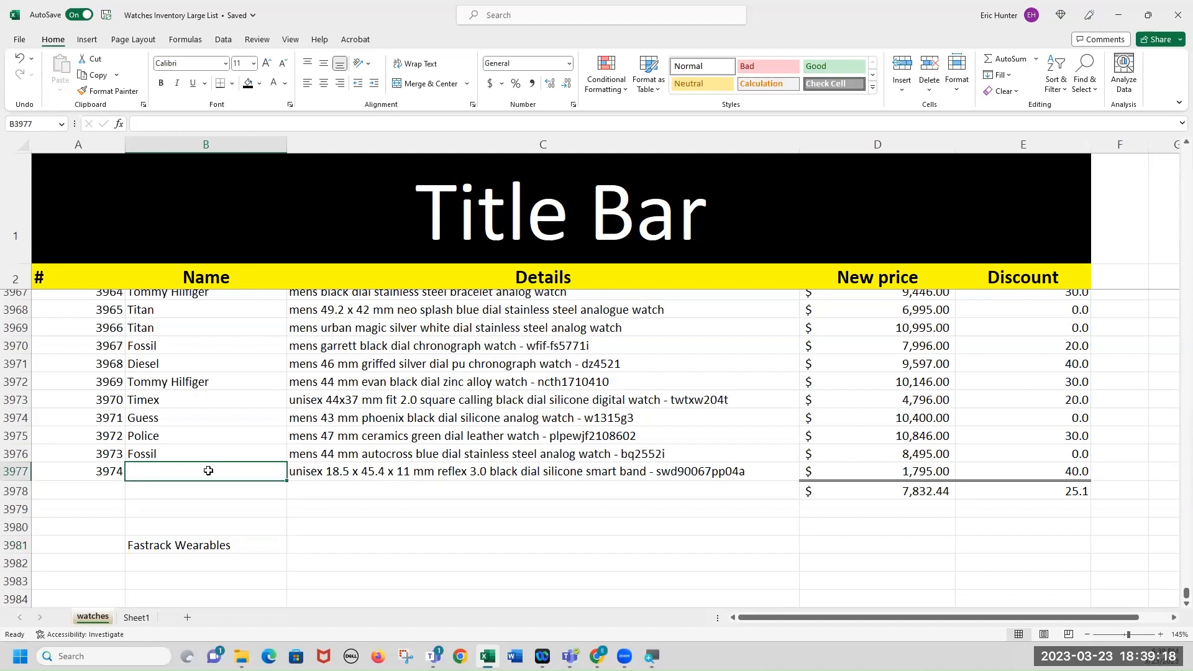
pyautogui.click(226, 544)
# - Copy the Fossil entry from cell B3976 to B3982 and compare the original with the copy
pyautogui.click(169, 458)
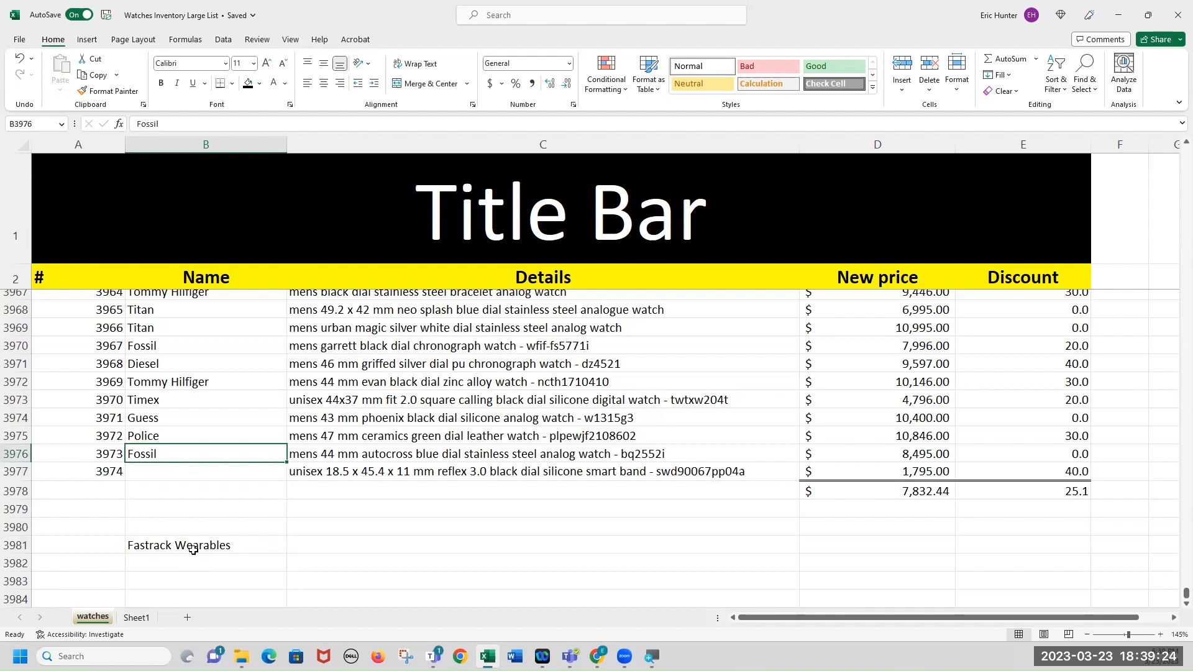
pyautogui.click(96, 81)
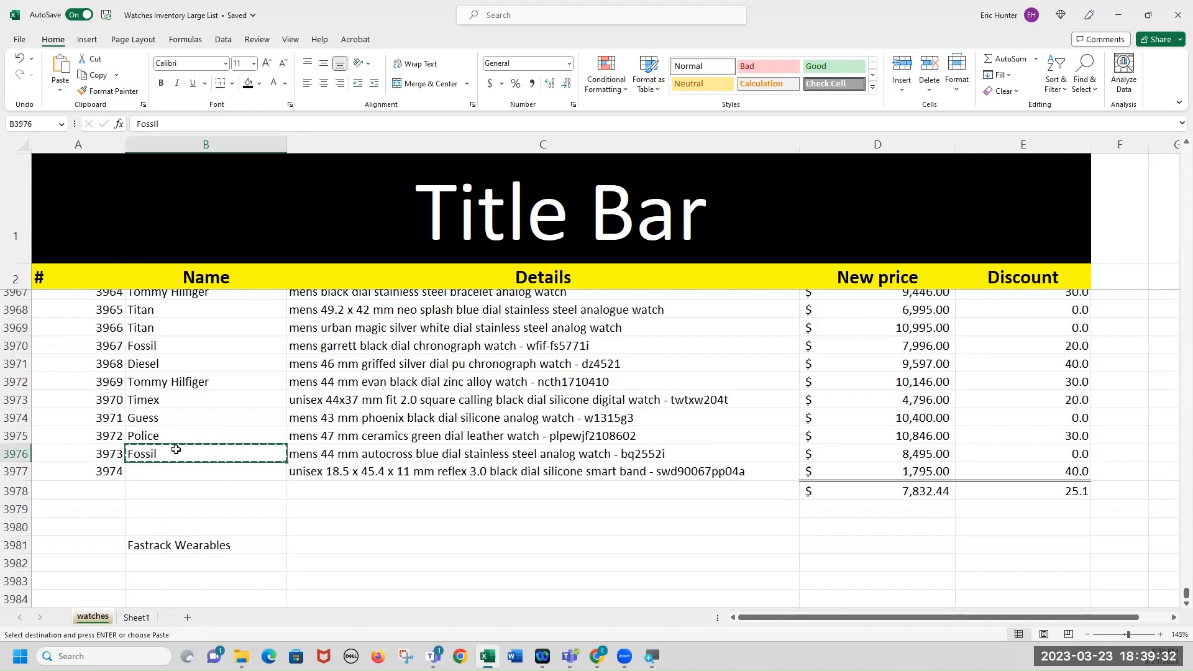
pyautogui.click(176, 563)
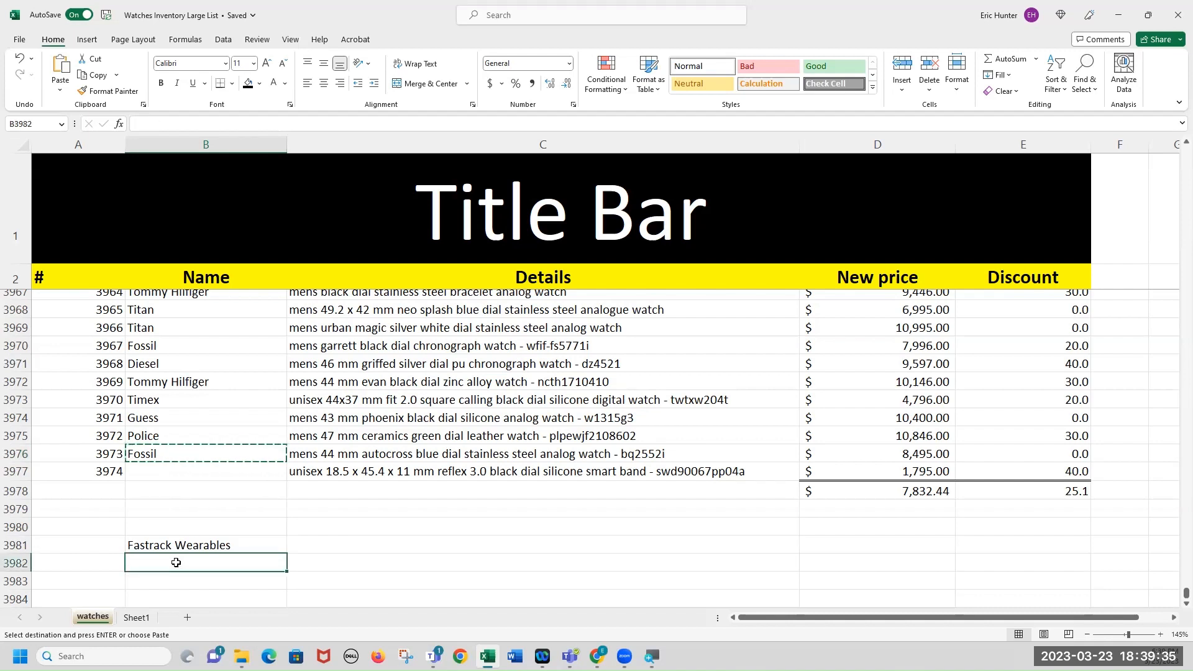
pyautogui.click(60, 68)
pyautogui.click(158, 454)
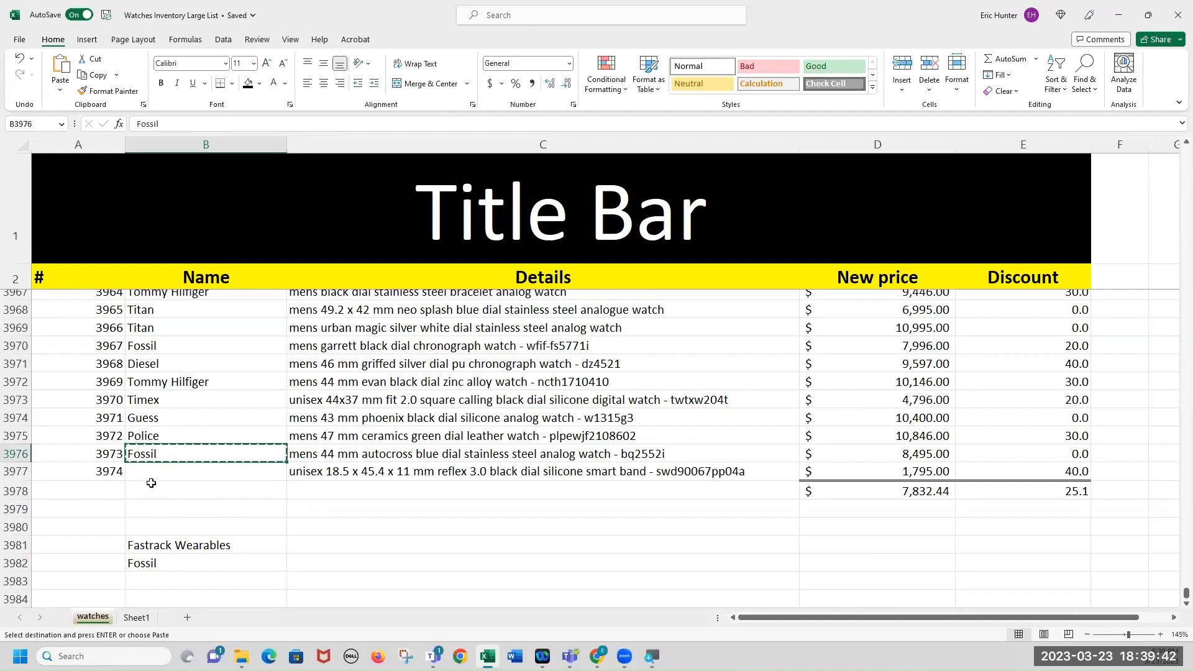
pyautogui.click(151, 563)
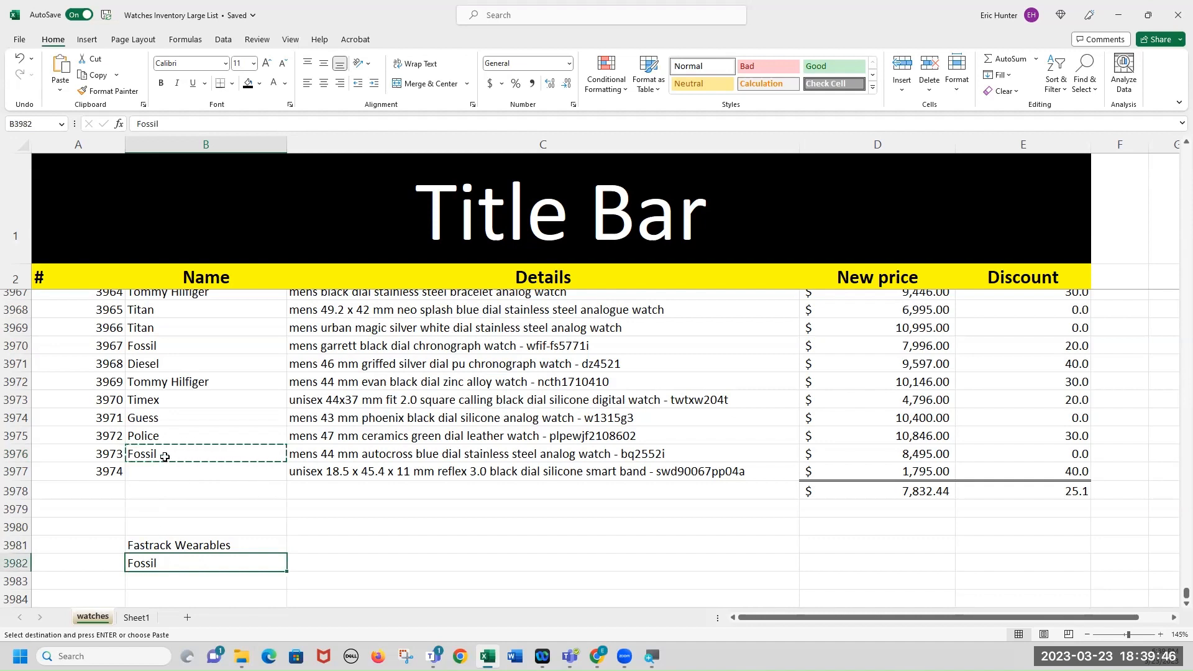
# - Copy the five Name entries from B3972 to B3976 and paste them starting at cell B3981
pyautogui.moveTo(165, 448); pyautogui.dragTo(155, 386)
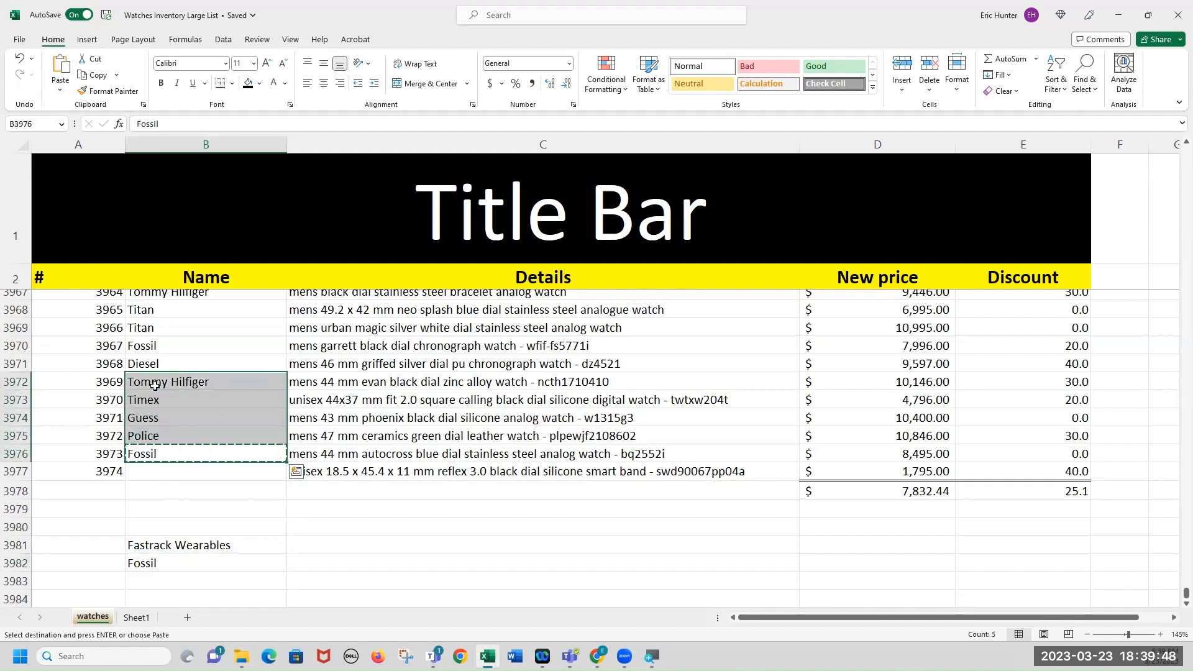
pyautogui.click(98, 75)
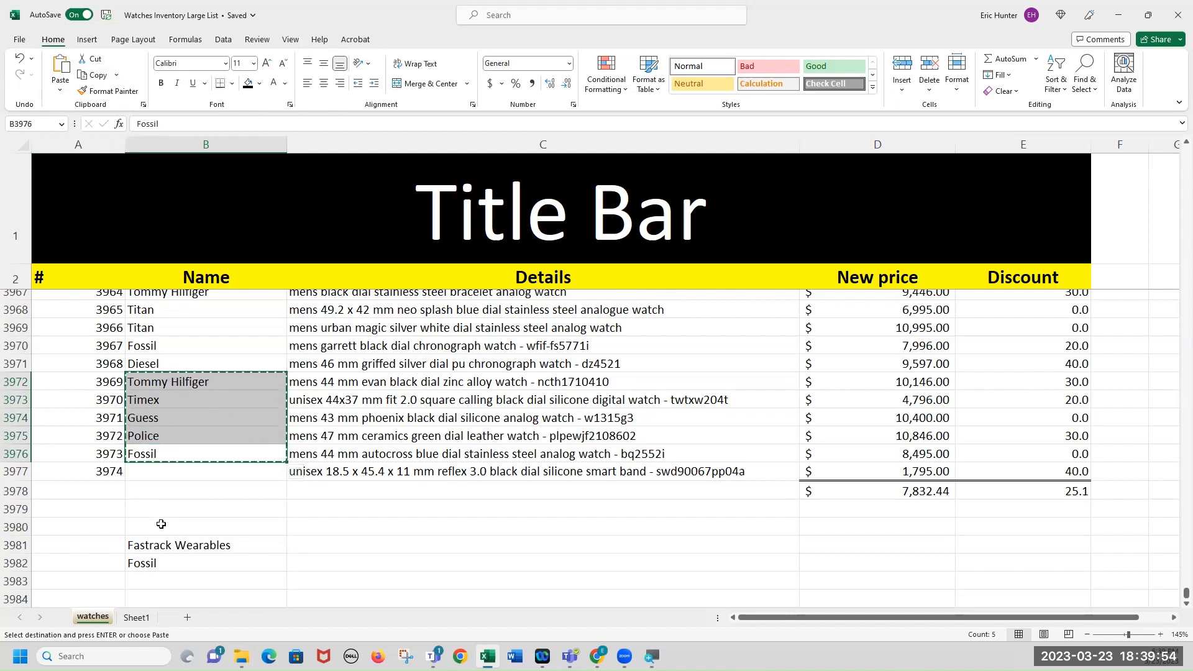
pyautogui.click(166, 544)
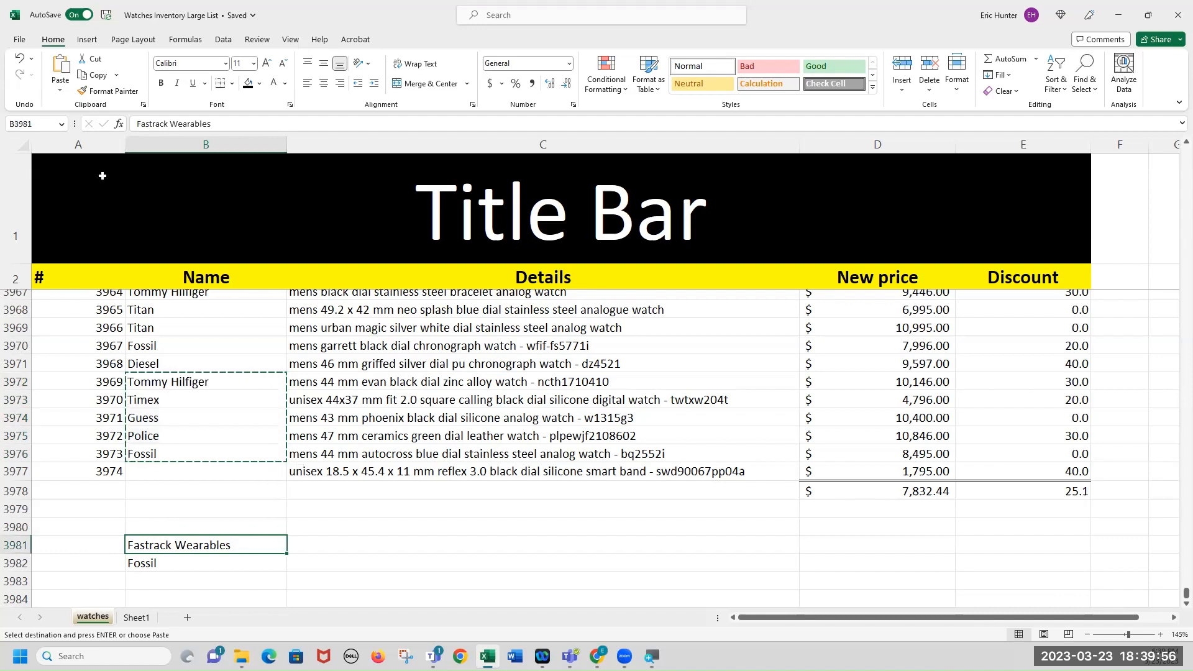
pyautogui.click(61, 67)
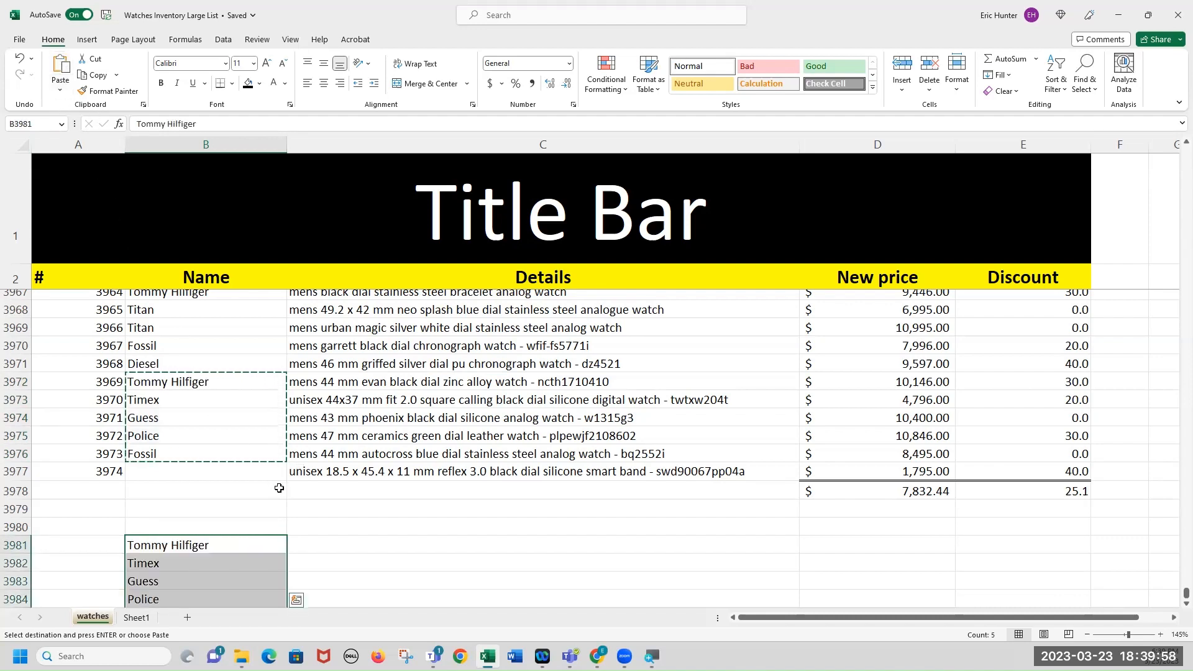
# - Compare the five original Name entries with their copies, and delete the copies in cells B3981 to B3985
pyautogui.scroll(-1, 276, 485)
pyautogui.moveTo(179, 330); pyautogui.dragTo(176, 381)
pyautogui.moveTo(148, 497); pyautogui.dragTo(147, 562)
pyautogui.moveTo(189, 491); pyautogui.dragTo(165, 562)
pyautogui.press('Delete')
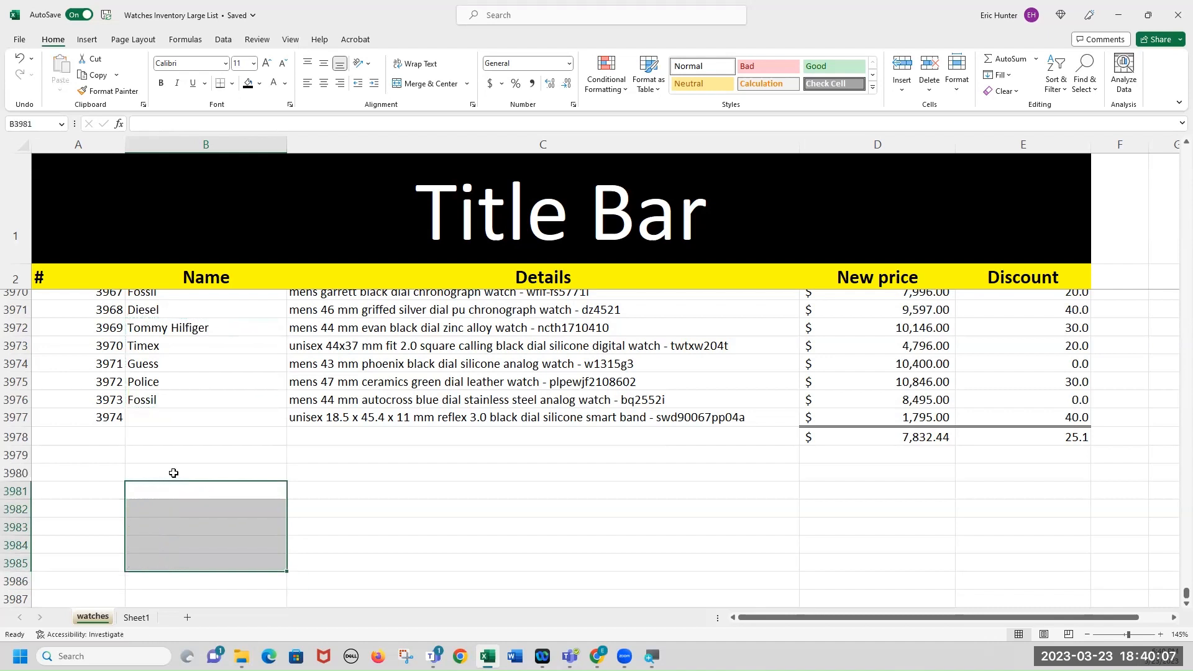
# - Undo the recent edits until Fastrack Wearables is back in B3977, clear the pending cut marker, and select that cell
pyautogui.click(22, 59)
pyautogui.click(23, 59)
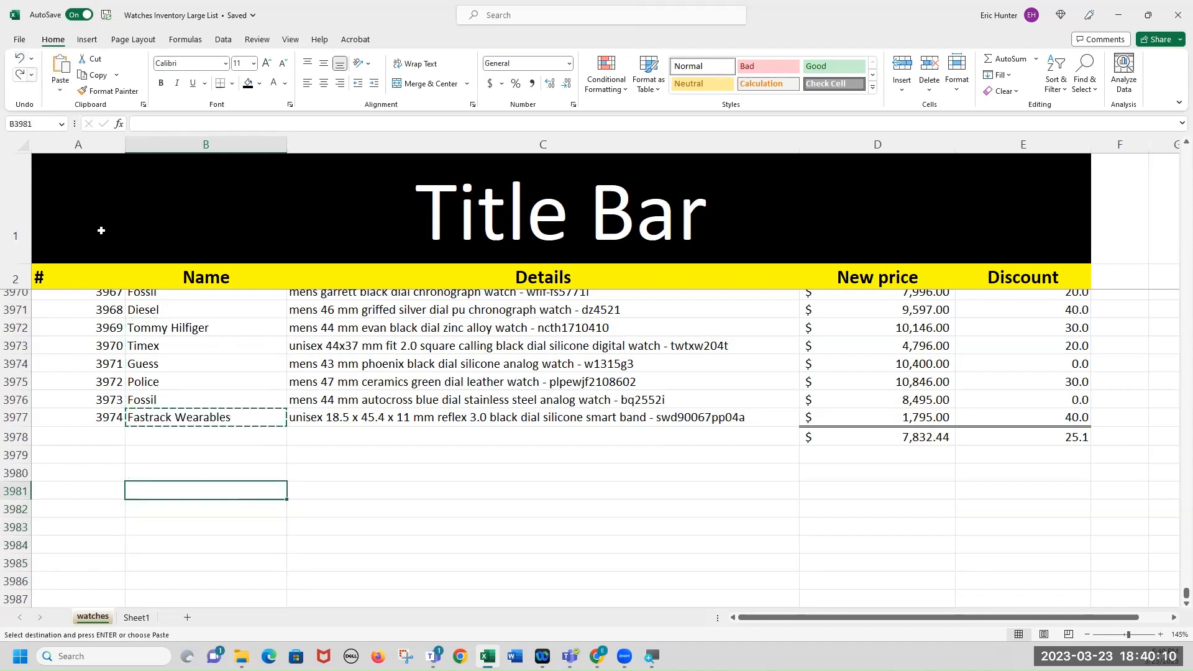
pyautogui.click(22, 59)
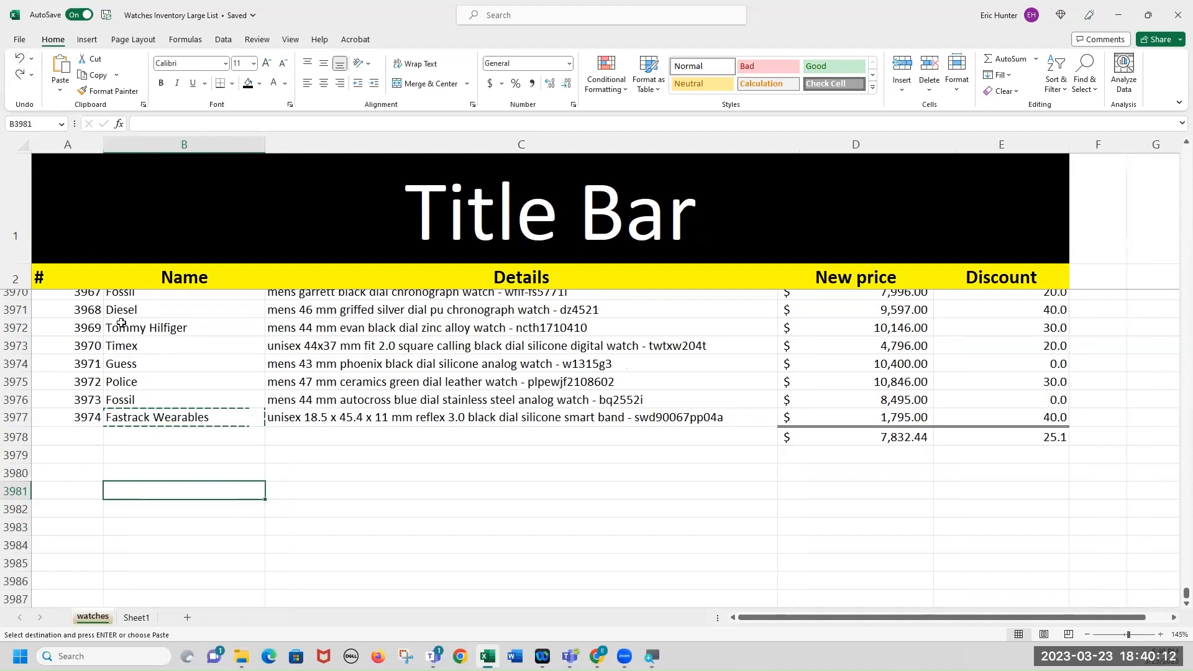
pyautogui.click(159, 458)
pyautogui.click(194, 422)
pyautogui.click(176, 503)
pyautogui.press('Escape')
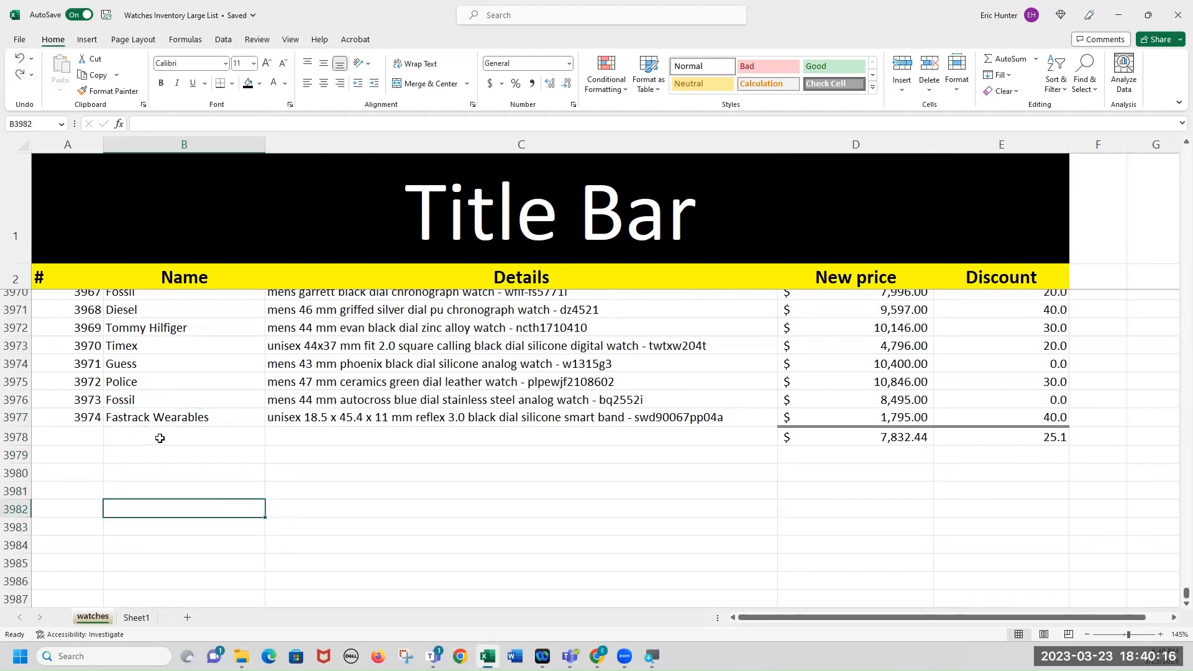
pyautogui.click(173, 420)
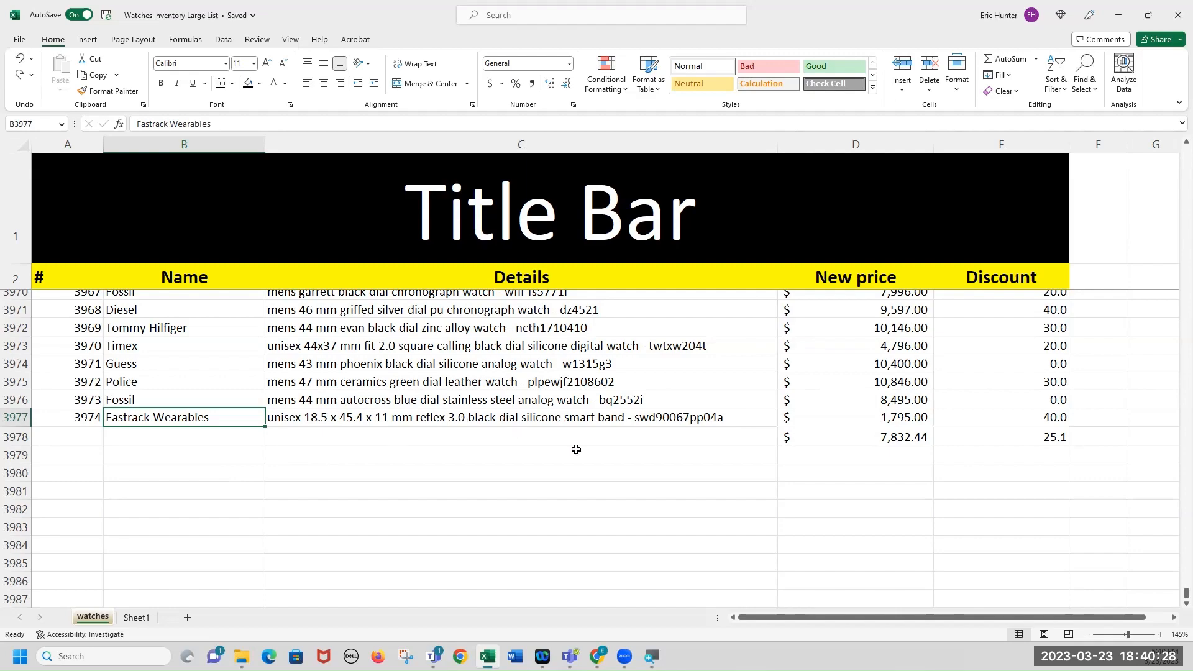
# - From the start of the sheet, set the page orientation to Portrait and check which columns fall on each page
pyautogui.moveTo(1185, 593); pyautogui.dragTo(1151, 142)
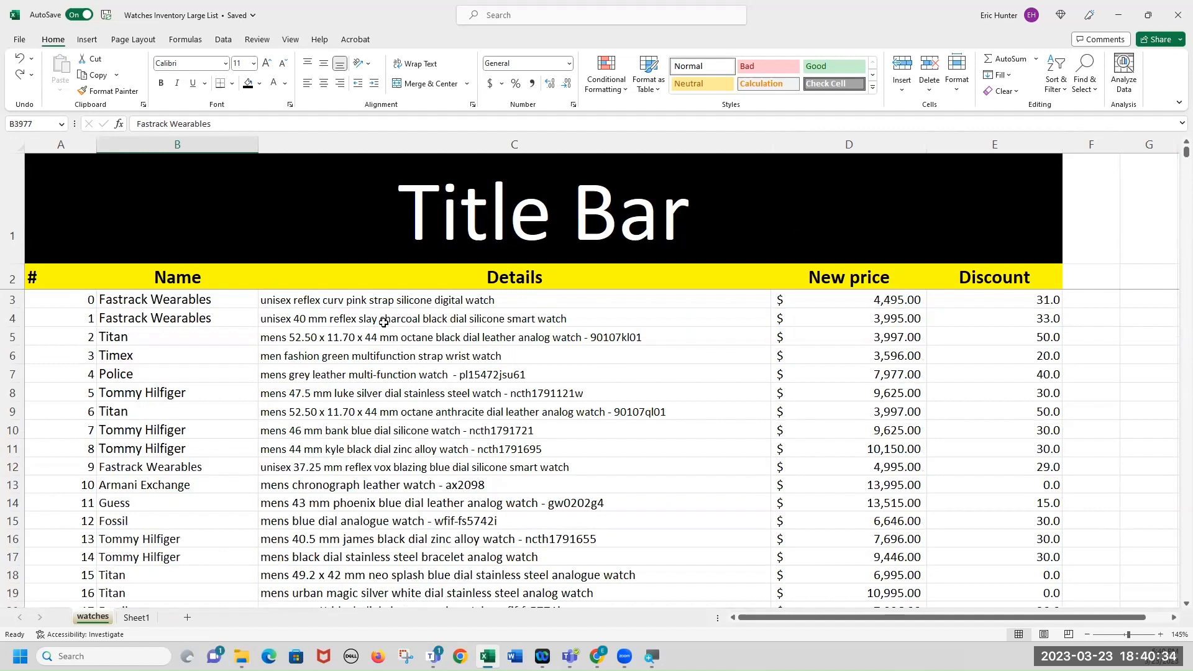
pyautogui.click(136, 45)
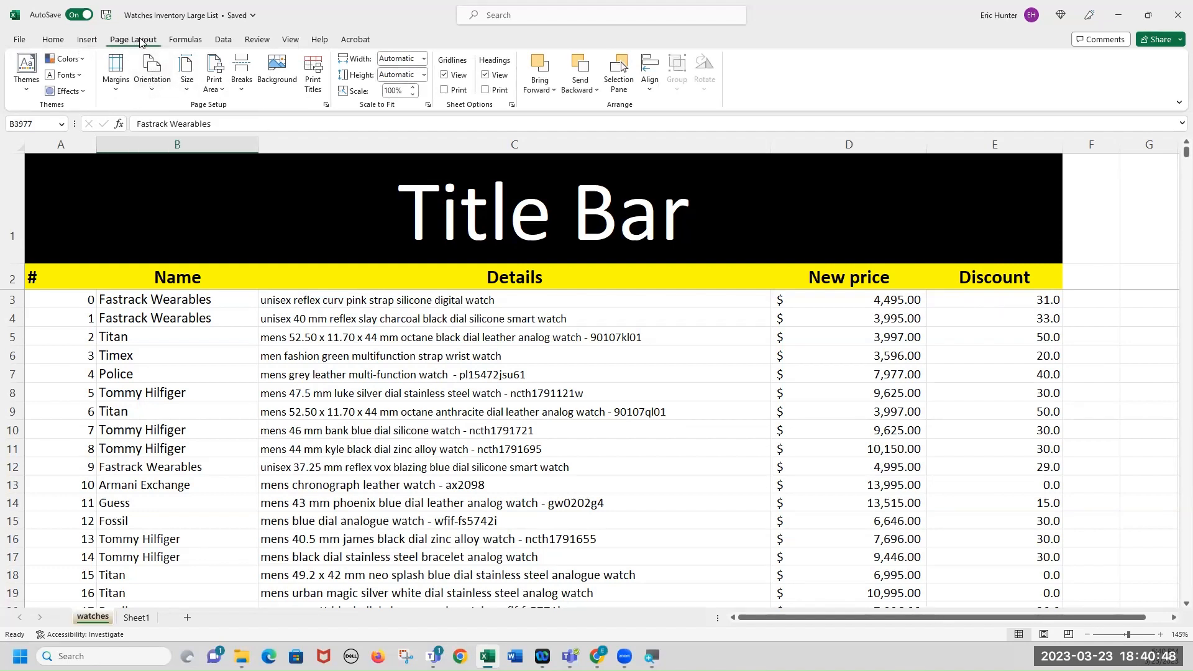
pyautogui.click(153, 80)
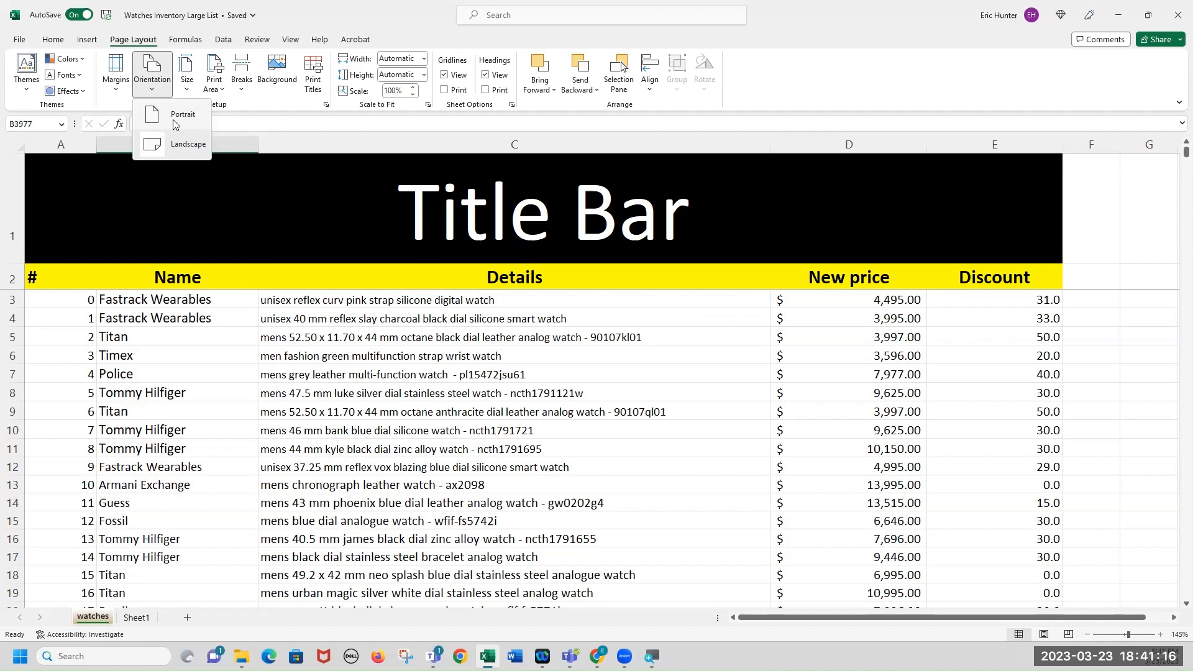
pyautogui.click(175, 122)
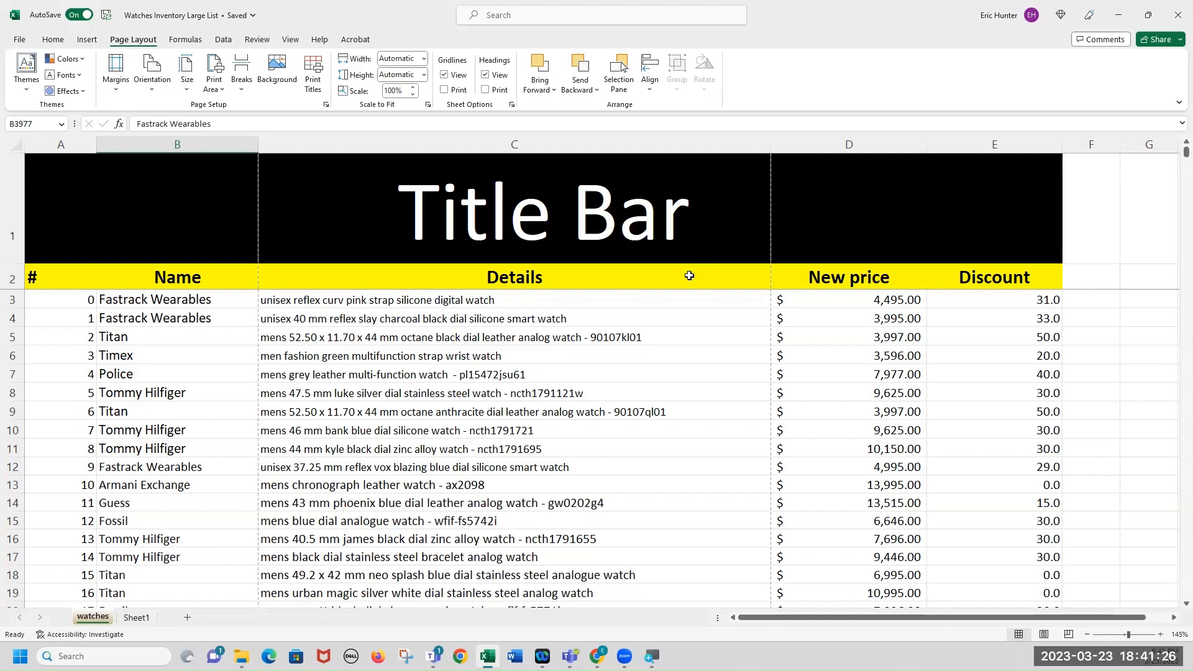
pyautogui.moveTo(91, 252); pyautogui.dragTo(143, 318)
pyautogui.click(160, 281)
pyautogui.moveTo(78, 282); pyautogui.dragTo(155, 522)
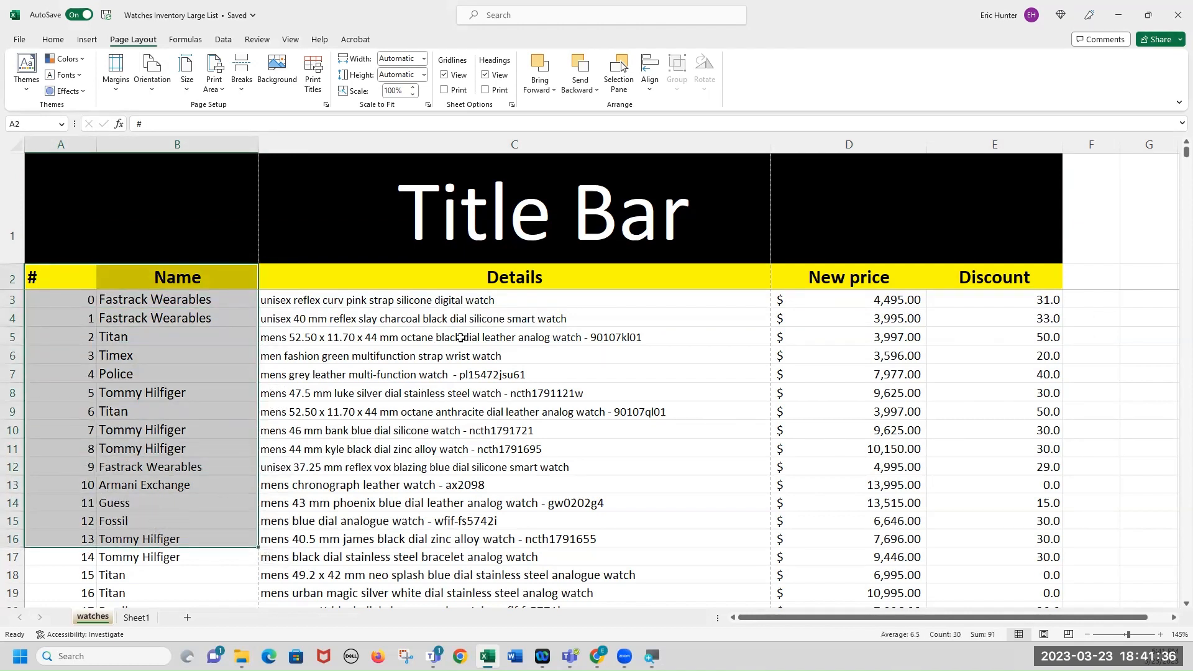
pyautogui.moveTo(488, 300); pyautogui.dragTo(504, 541)
pyautogui.moveTo(882, 278); pyautogui.dragTo(973, 488)
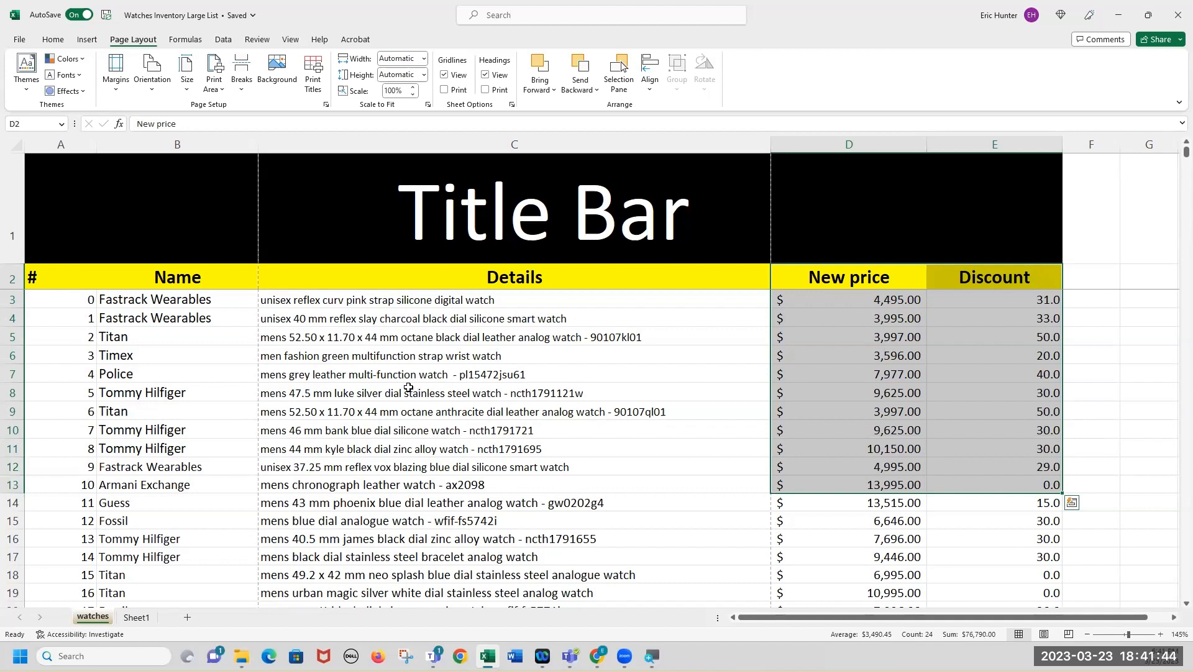
# - Set the page orientation to Landscape and check which columns fall on either side of the page break
pyautogui.click(156, 89)
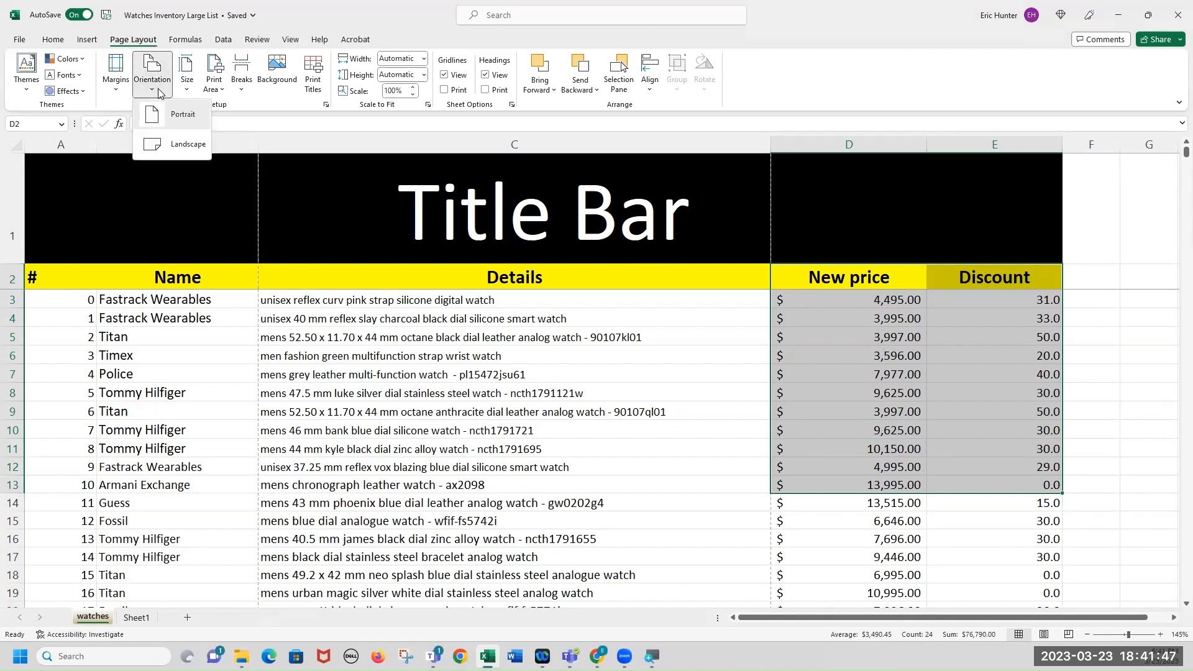
pyautogui.click(178, 145)
pyautogui.click(411, 385)
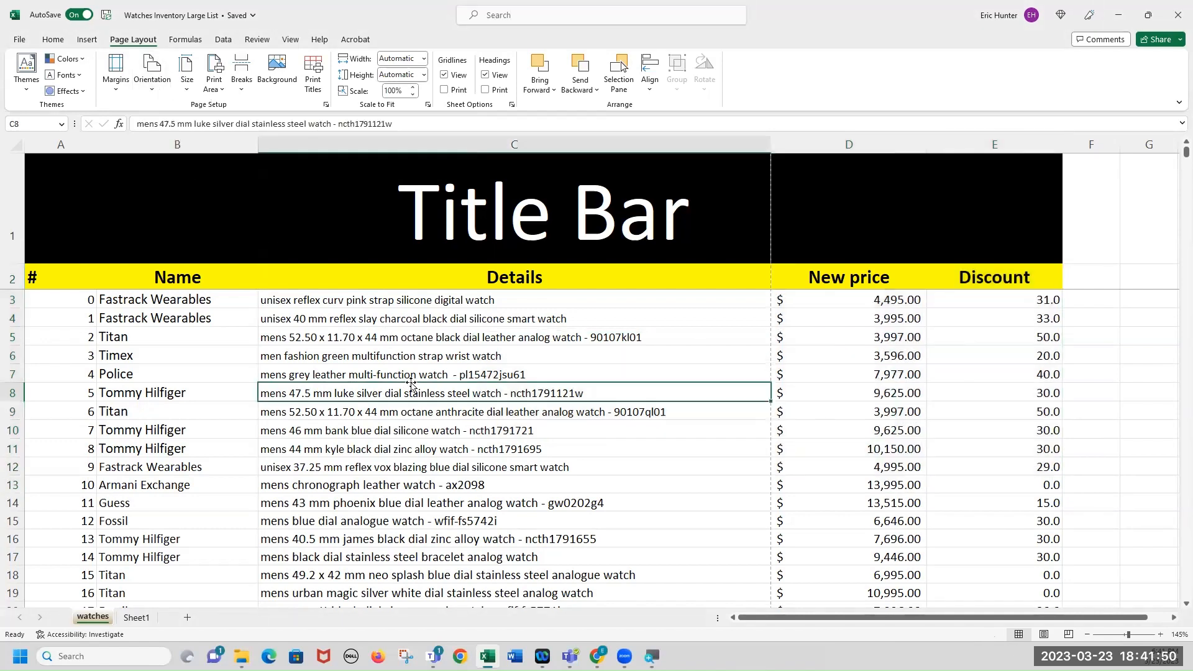
pyautogui.moveTo(568, 279); pyautogui.dragTo(86, 466)
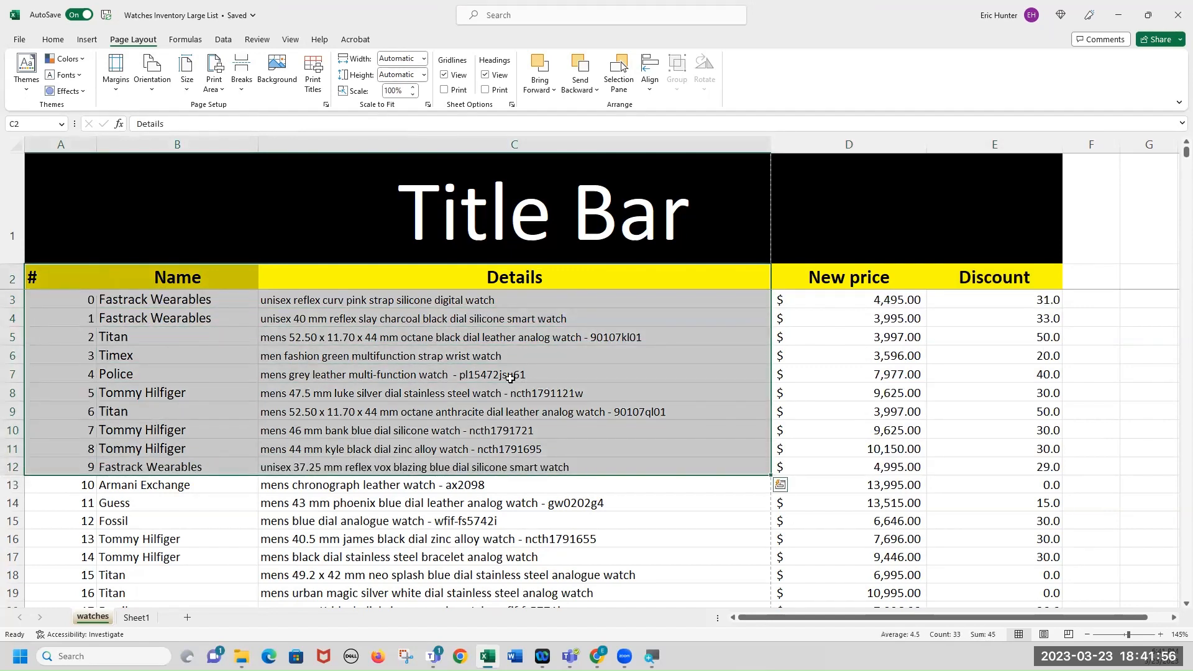
pyautogui.moveTo(857, 281); pyautogui.dragTo(984, 469)
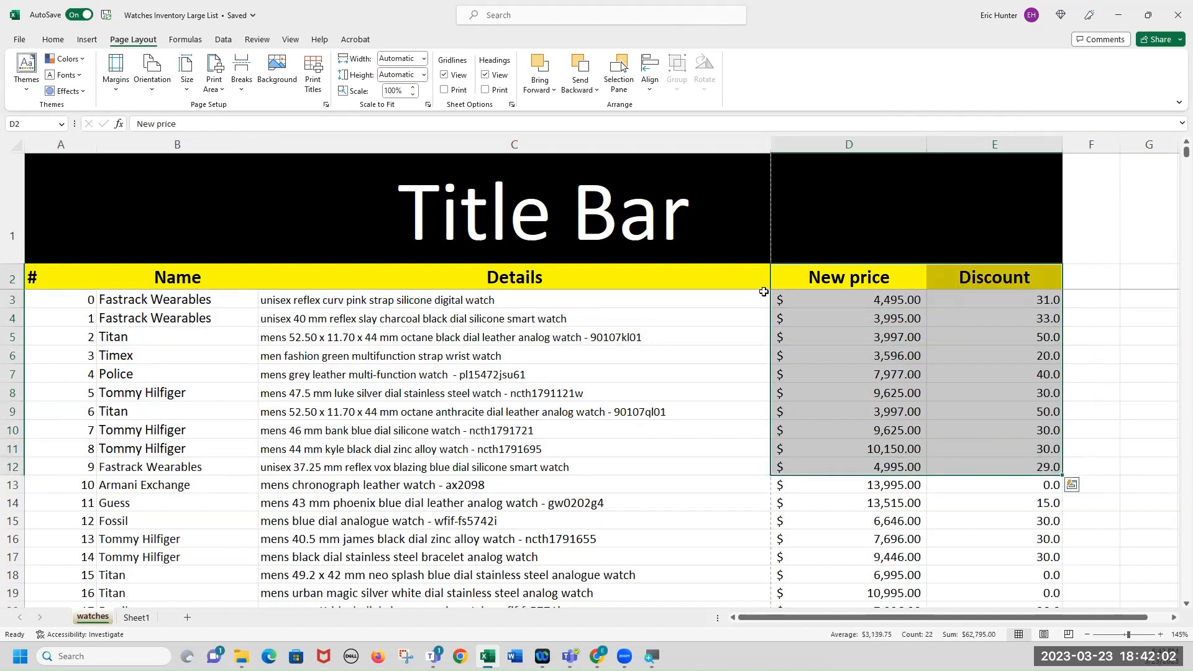
pyautogui.moveTo(206, 280); pyautogui.dragTo(623, 502)
pyautogui.click(520, 410)
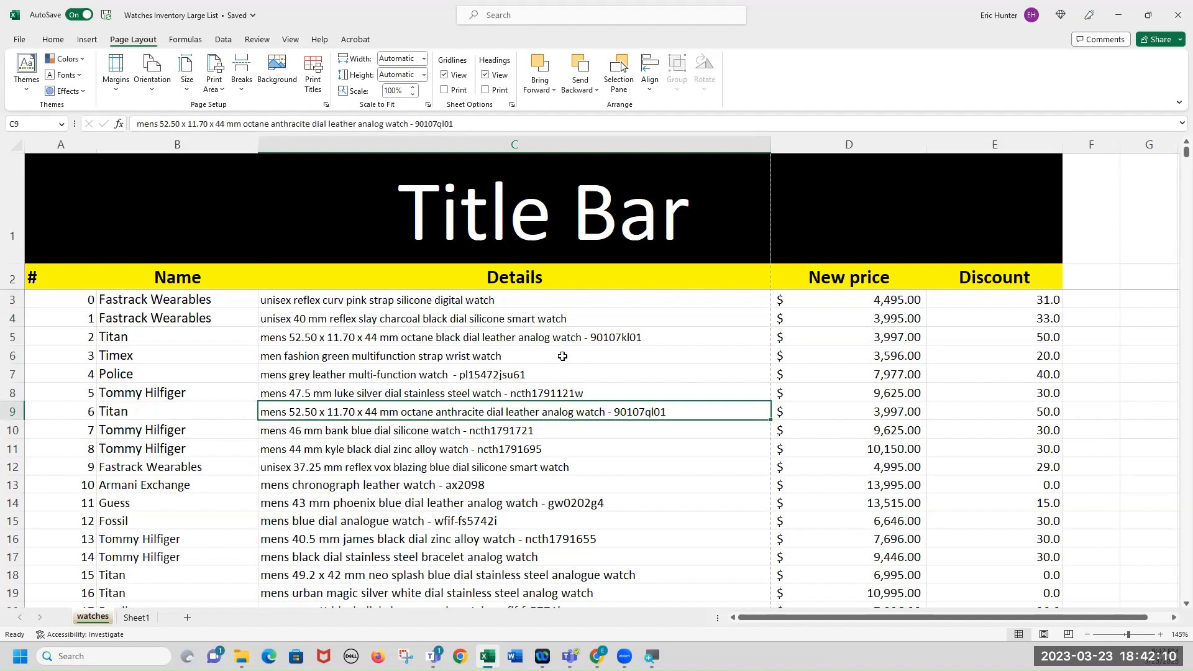
# - Open the print preview through Page Setup and examine how titles and columns are distributed across the first, following and middle pages
pyautogui.click(313, 81)
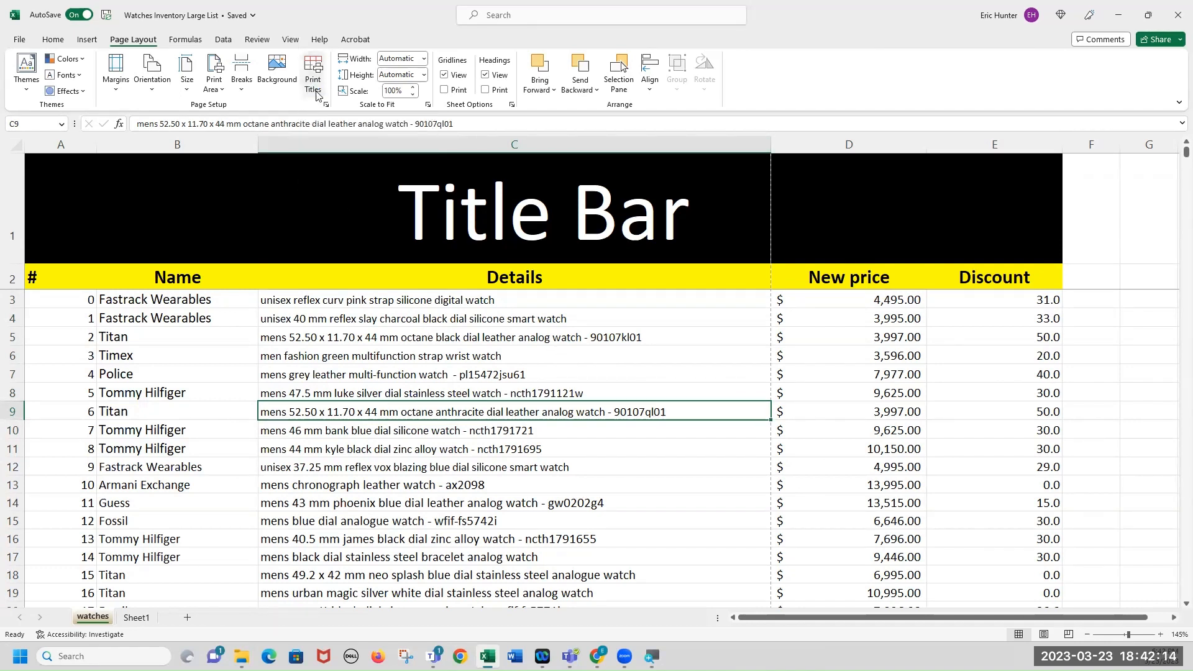
pyautogui.click(632, 365)
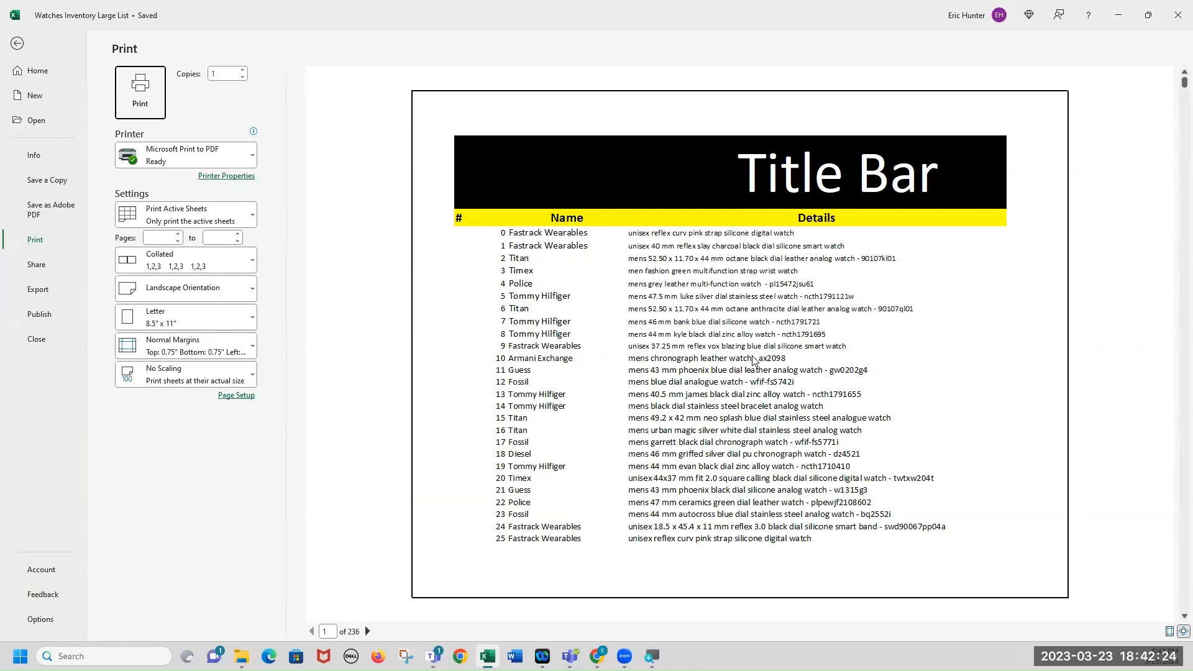
pyautogui.scroll(1, 754, 361)
pyautogui.scroll(-1, 754, 360)
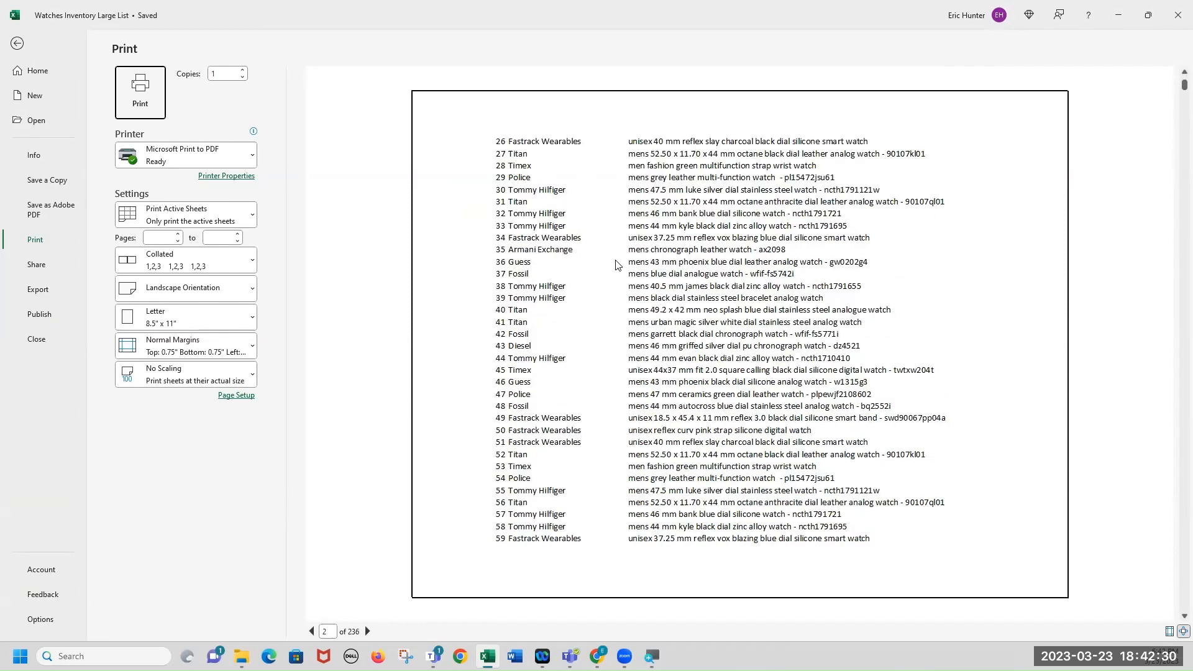
pyautogui.scroll(-3, 629, 319)
pyautogui.scroll(-3, 629, 319)
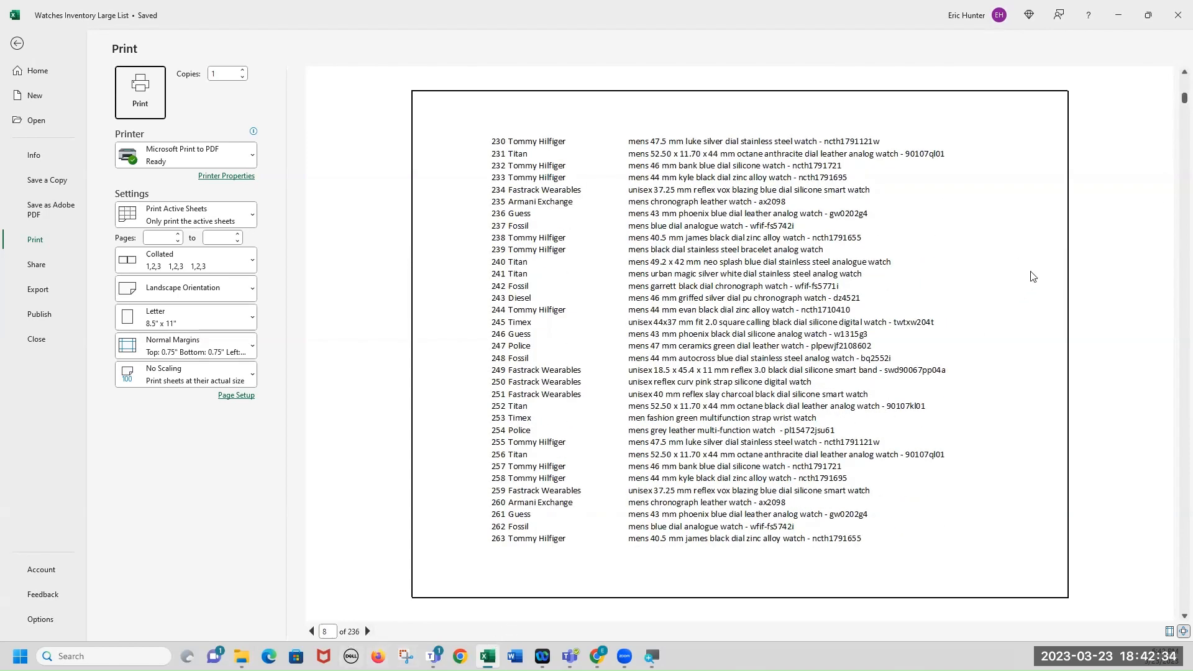
pyautogui.moveTo(1180, 100); pyautogui.dragTo(1181, 380)
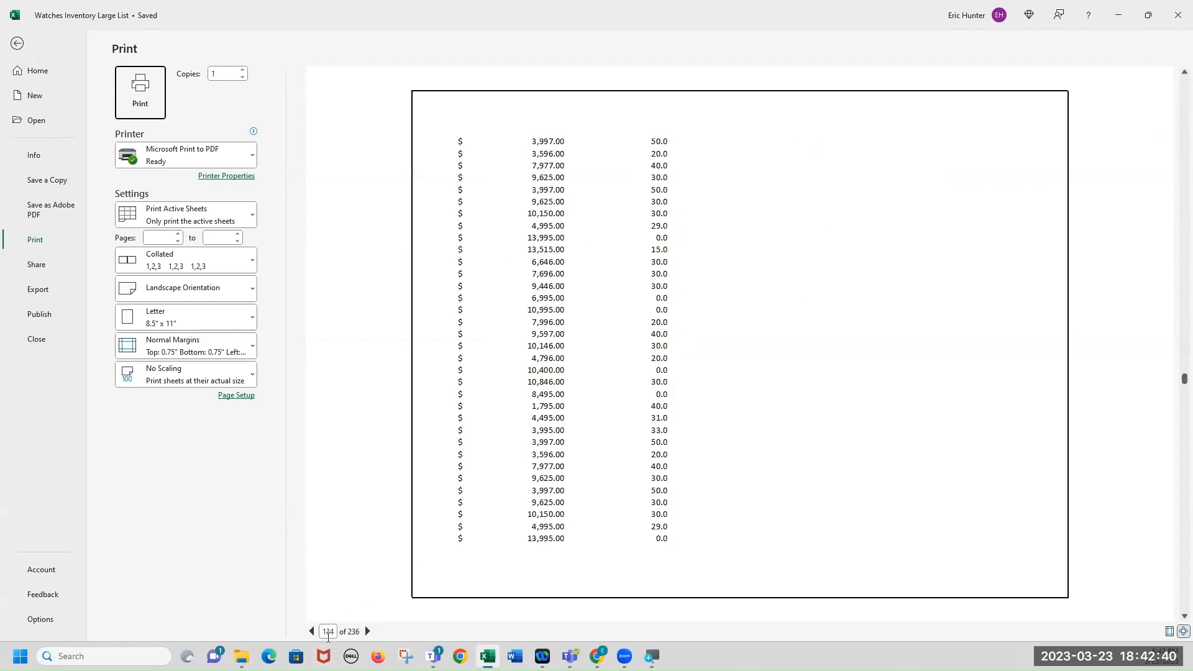
pyautogui.click(673, 215)
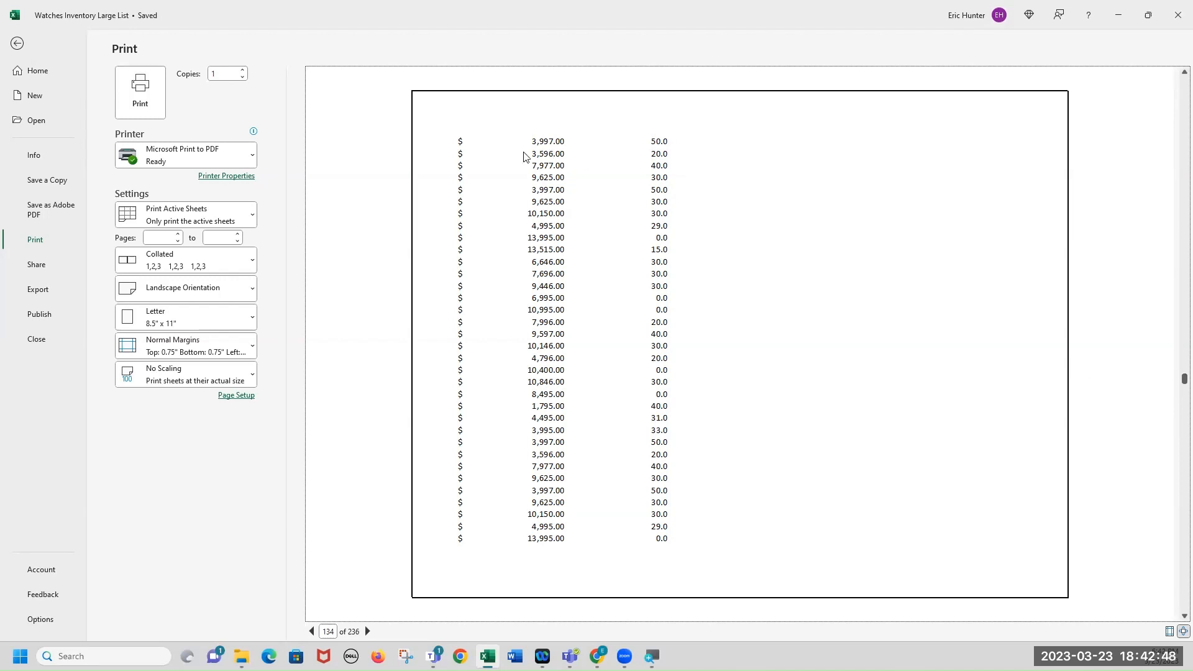
pyautogui.moveTo(1182, 375); pyautogui.dragTo(1175, 77)
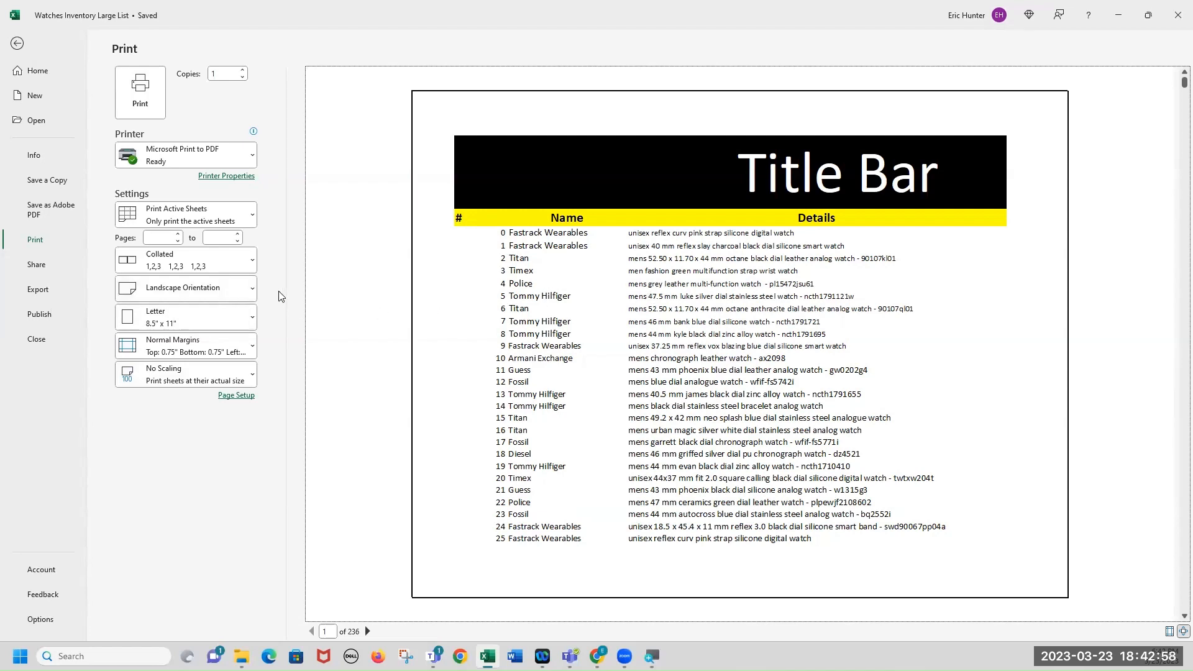
# - Preview the printout in Portrait Orientation, switch it back to Landscape Orientation, and return to the worksheet
pyautogui.click(233, 295)
pyautogui.click(231, 316)
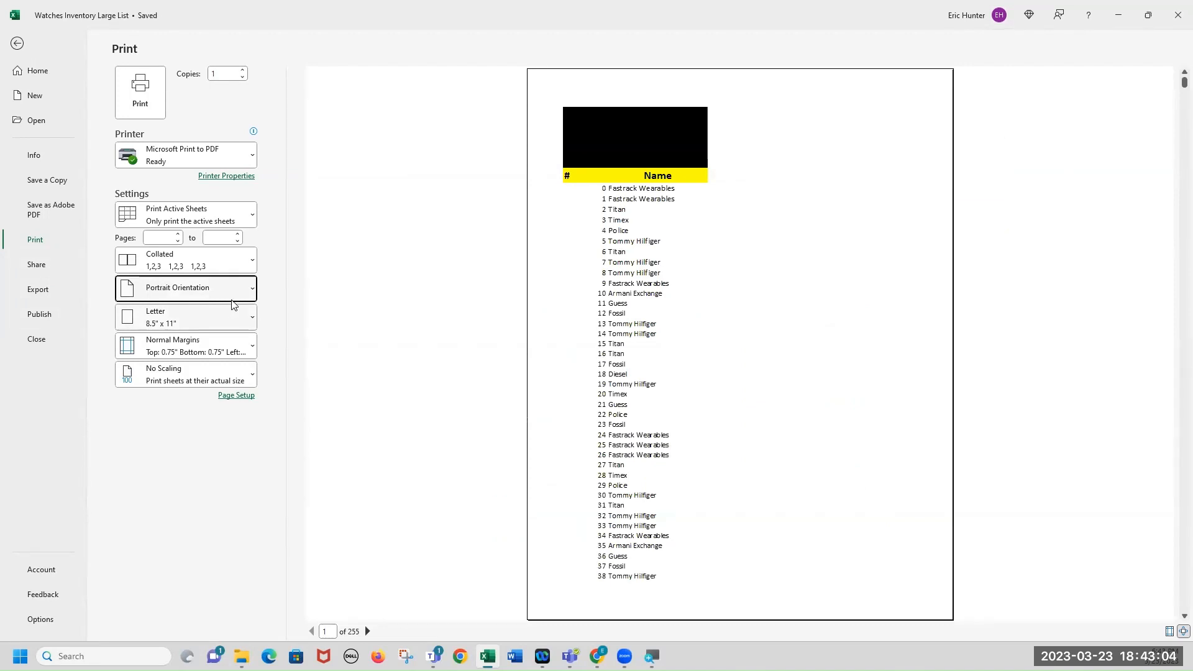
pyautogui.click(231, 297)
pyautogui.click(186, 346)
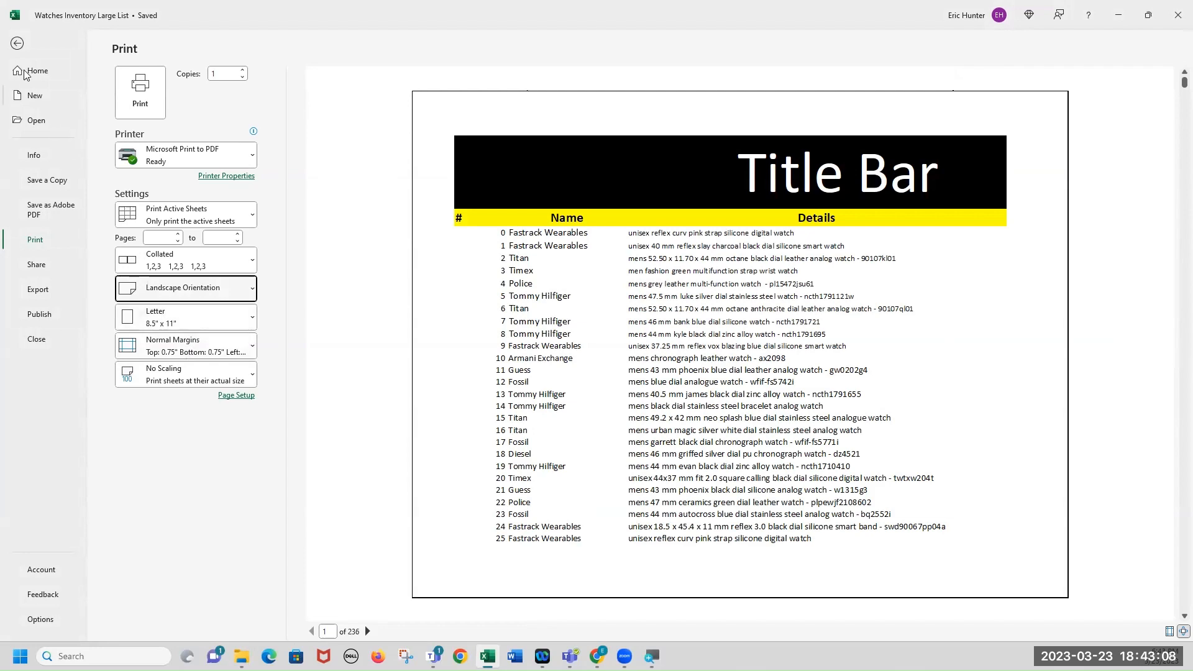
pyautogui.click(17, 44)
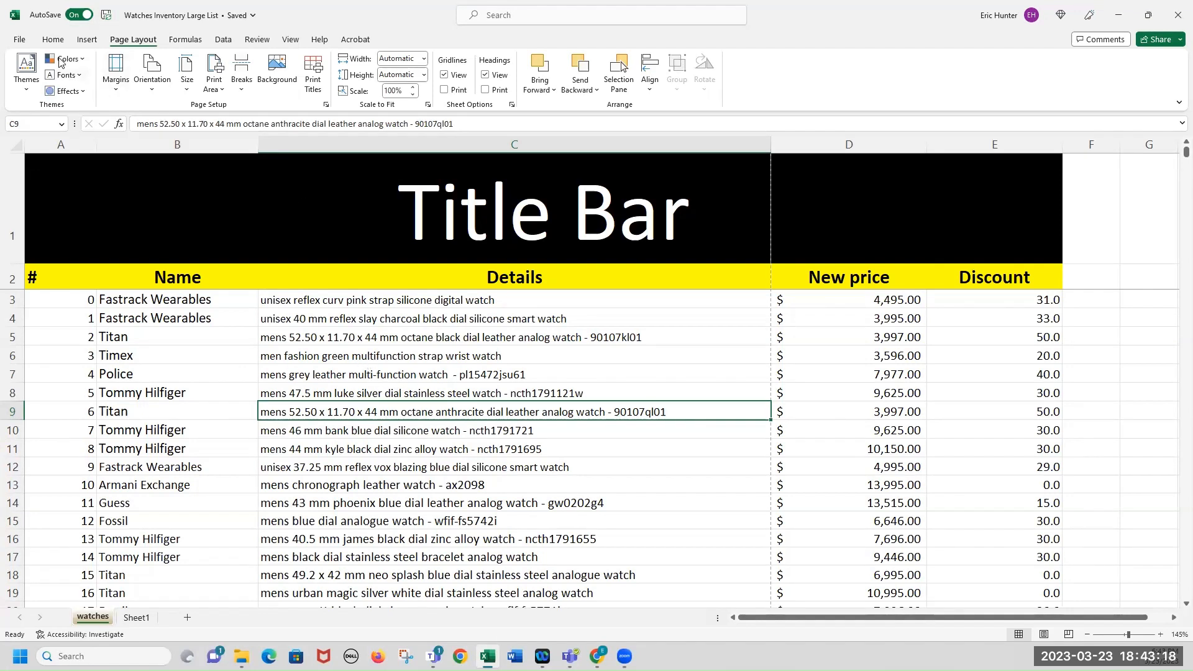
# - Reopen the print preview from the Print Titles settings, check the pages following the first for header rows, and return to the worksheet
pyautogui.click(19, 40)
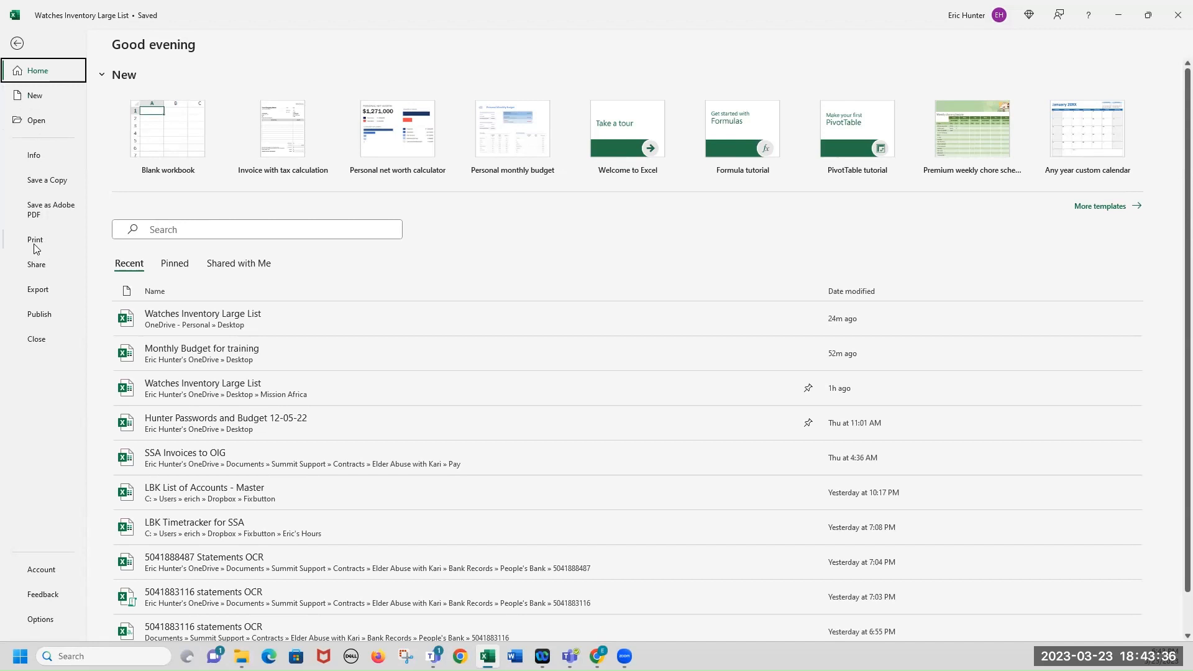
pyautogui.click(16, 43)
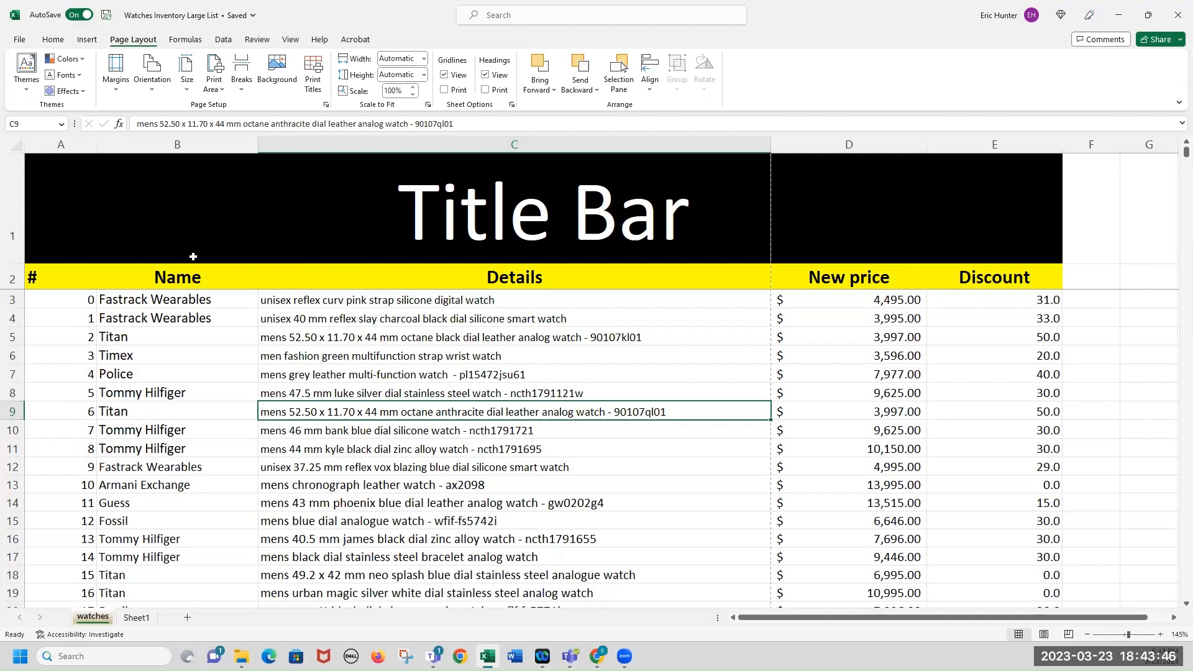
pyautogui.click(313, 77)
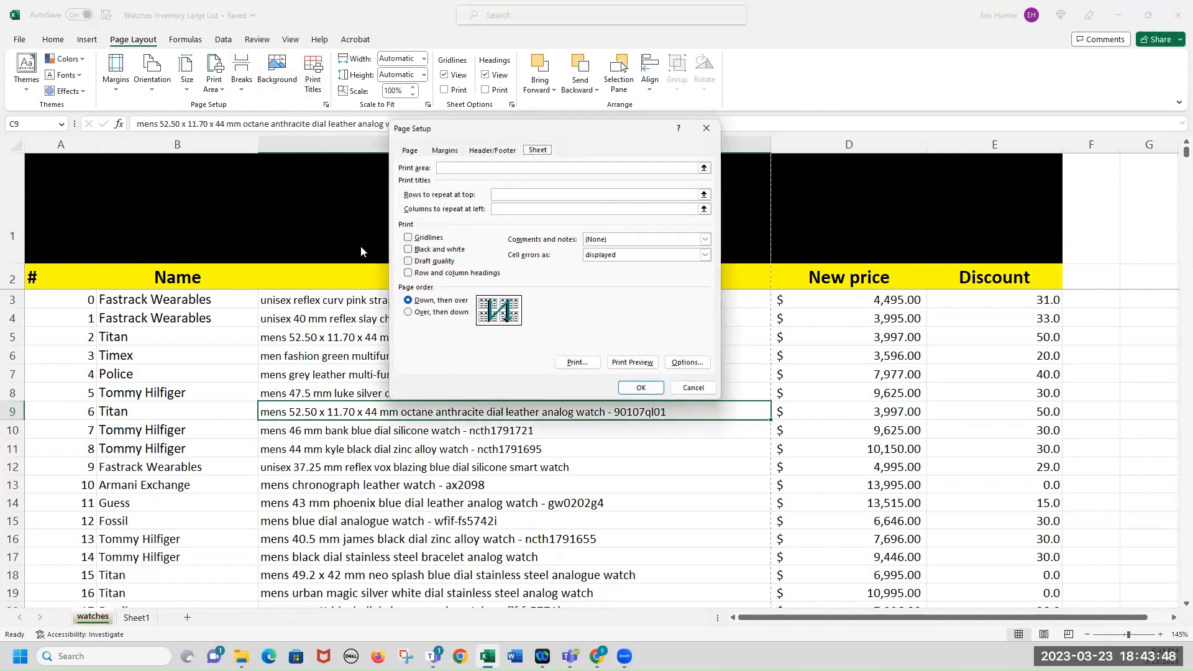
pyautogui.click(632, 362)
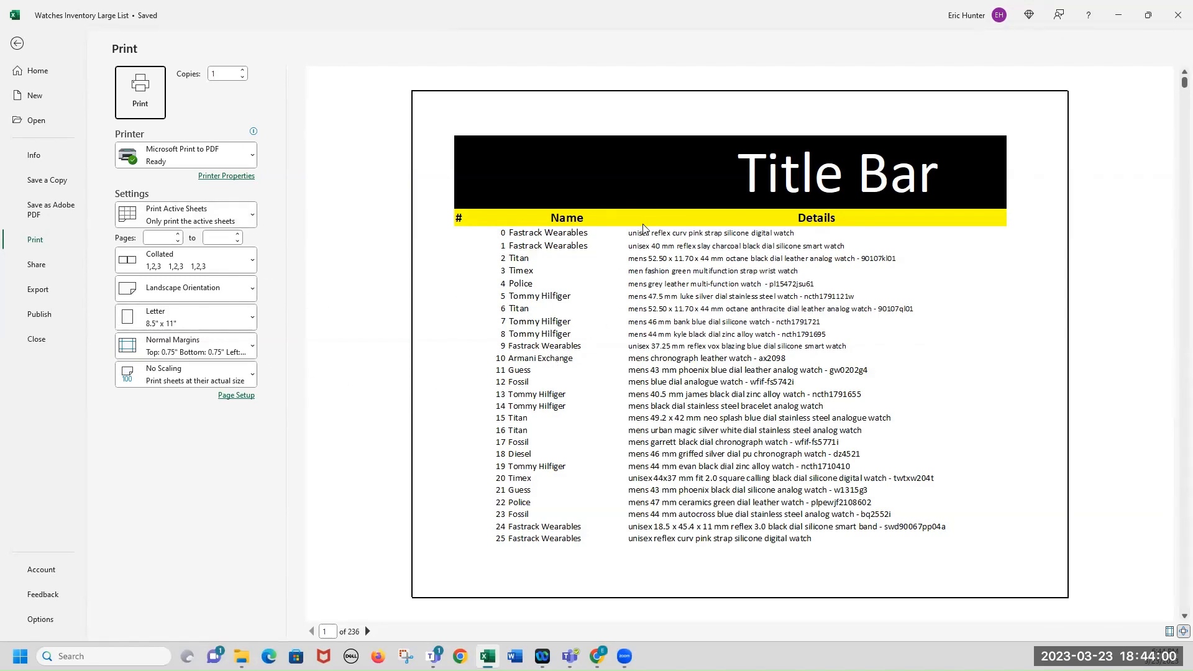
pyautogui.scroll(-3, 667, 337)
pyautogui.scroll(1, 716, 195)
pyautogui.click(17, 43)
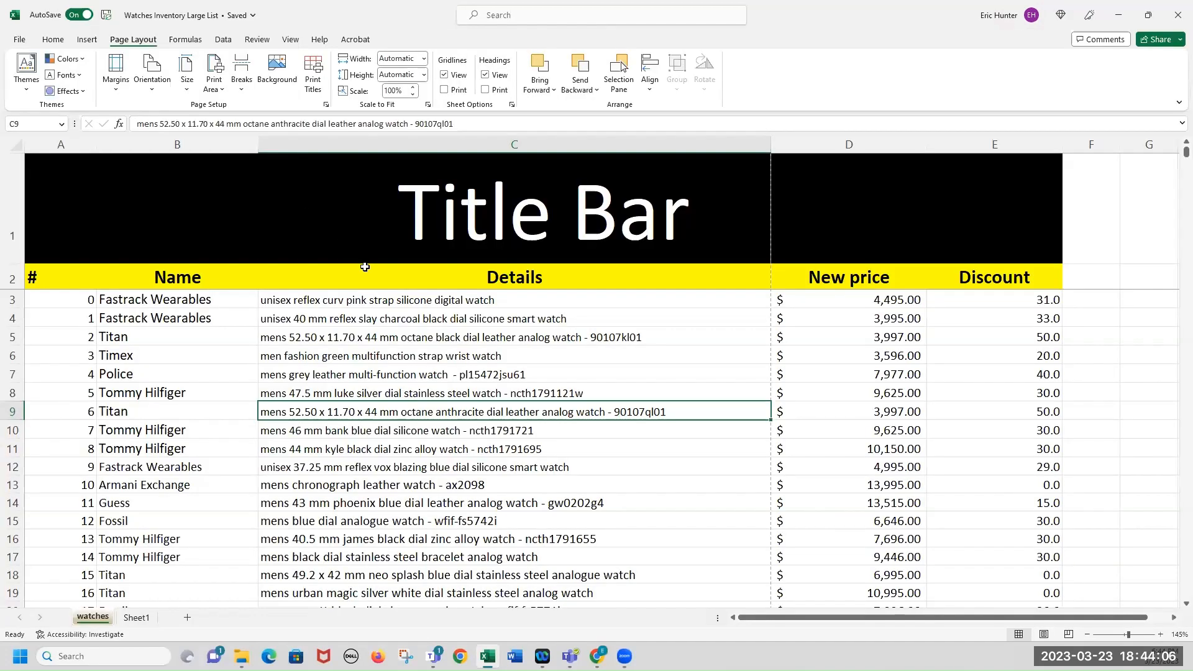
# - Set rows $1:$2, the title bar and column headings, to repeat at the top of every printed page
pyautogui.click(312, 80)
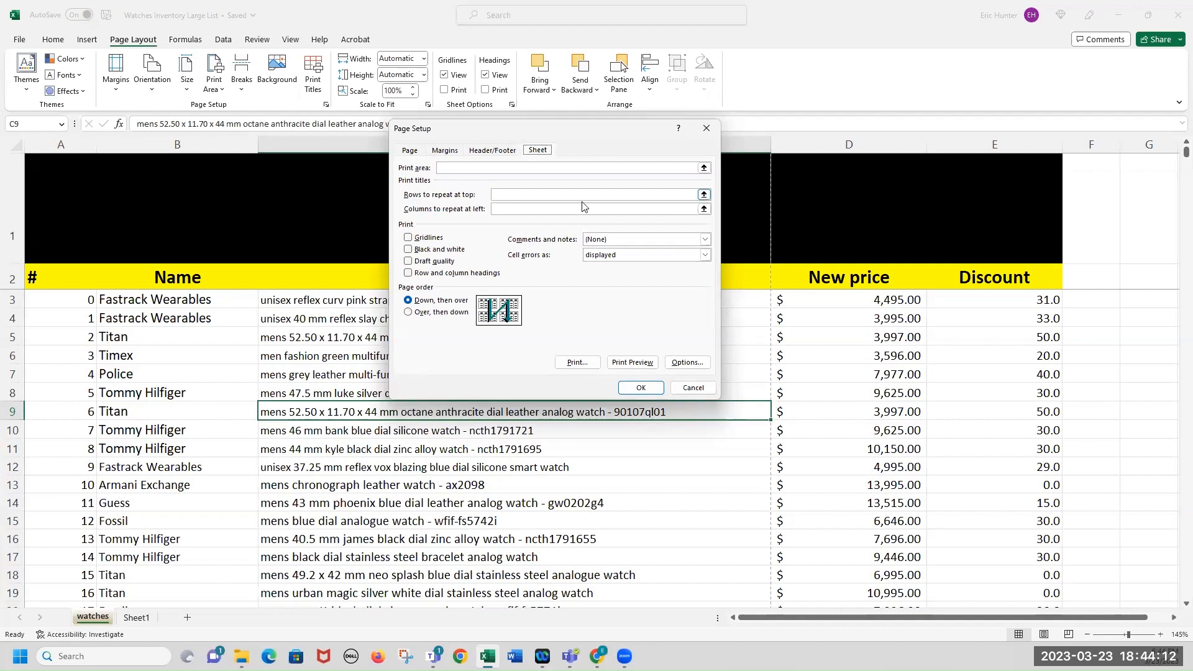
pyautogui.click(704, 194)
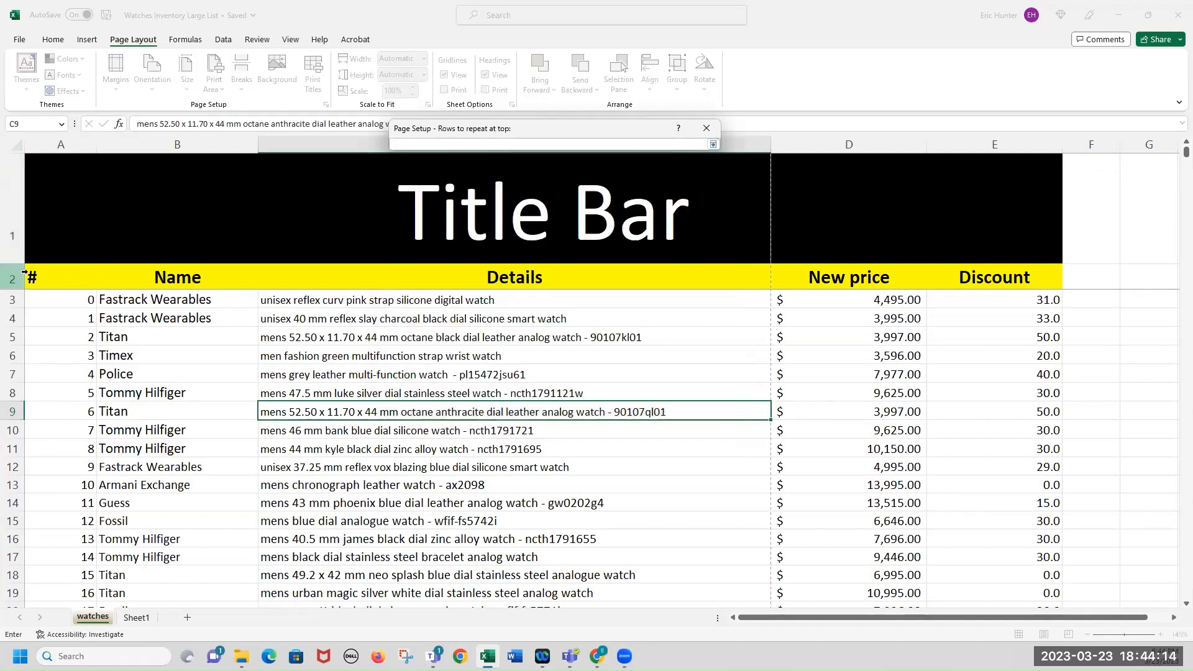
pyautogui.moveTo(9, 254); pyautogui.dragTo(10, 277)
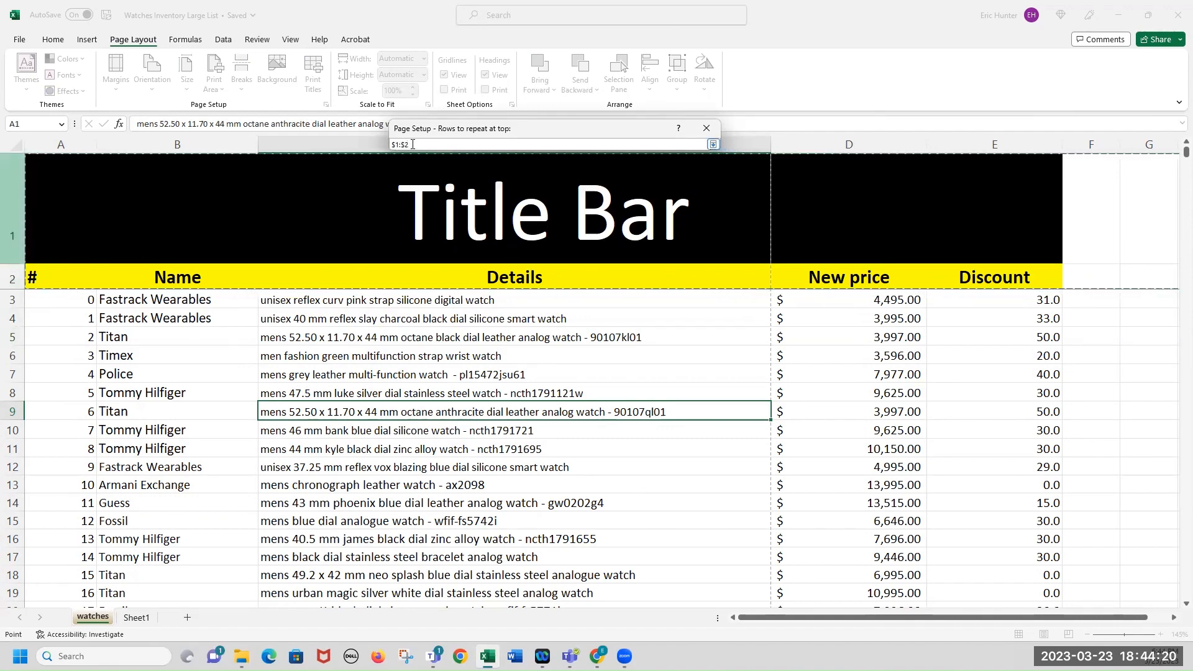
pyautogui.press('Return')
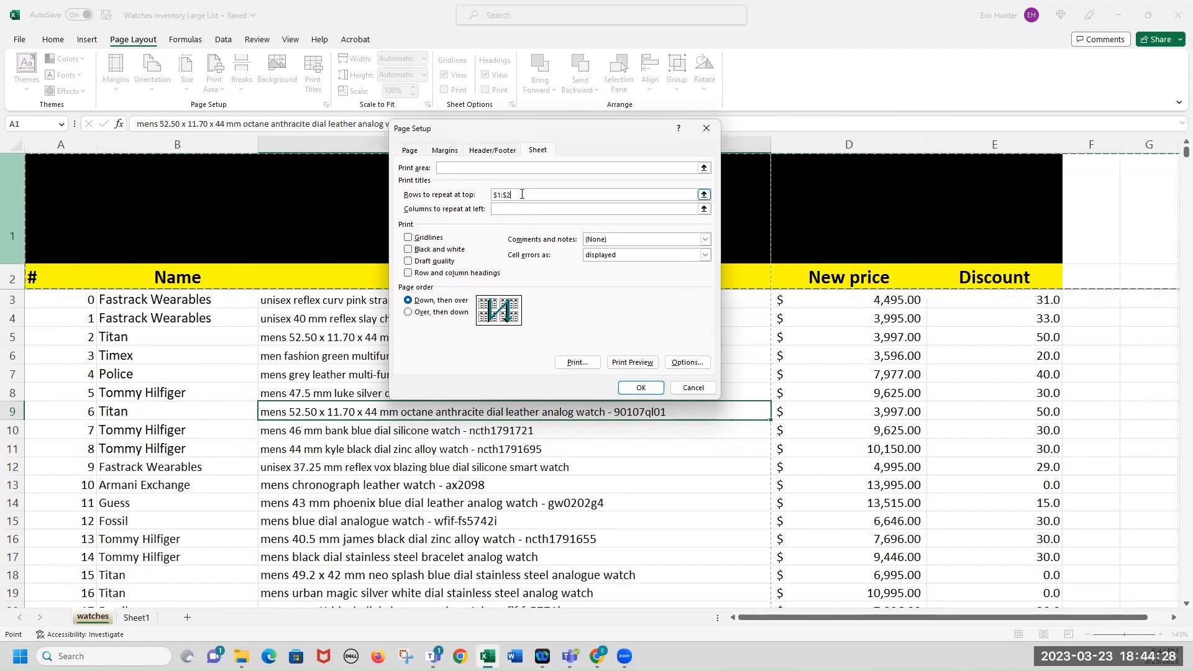
# - Preview the printout, check the following pages for repeated title rows, and return to the worksheet
pyautogui.click(632, 362)
pyautogui.scroll(-7, 683, 275)
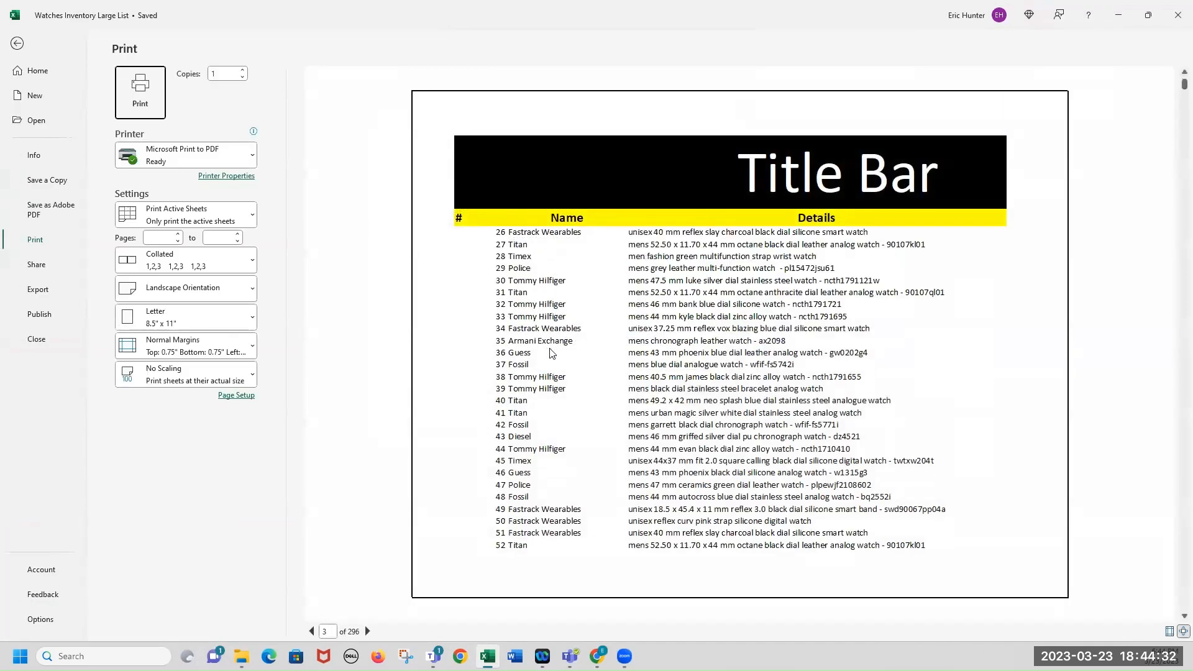
pyautogui.scroll(-1, 680, 222)
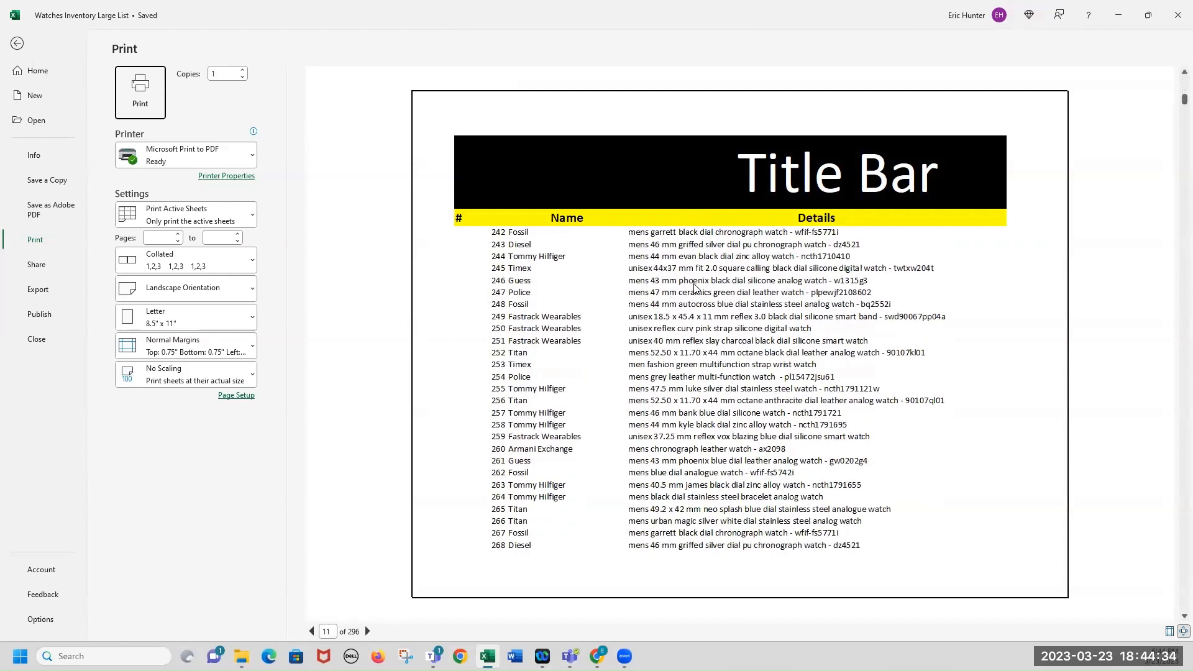
pyautogui.scroll(8, 686, 280)
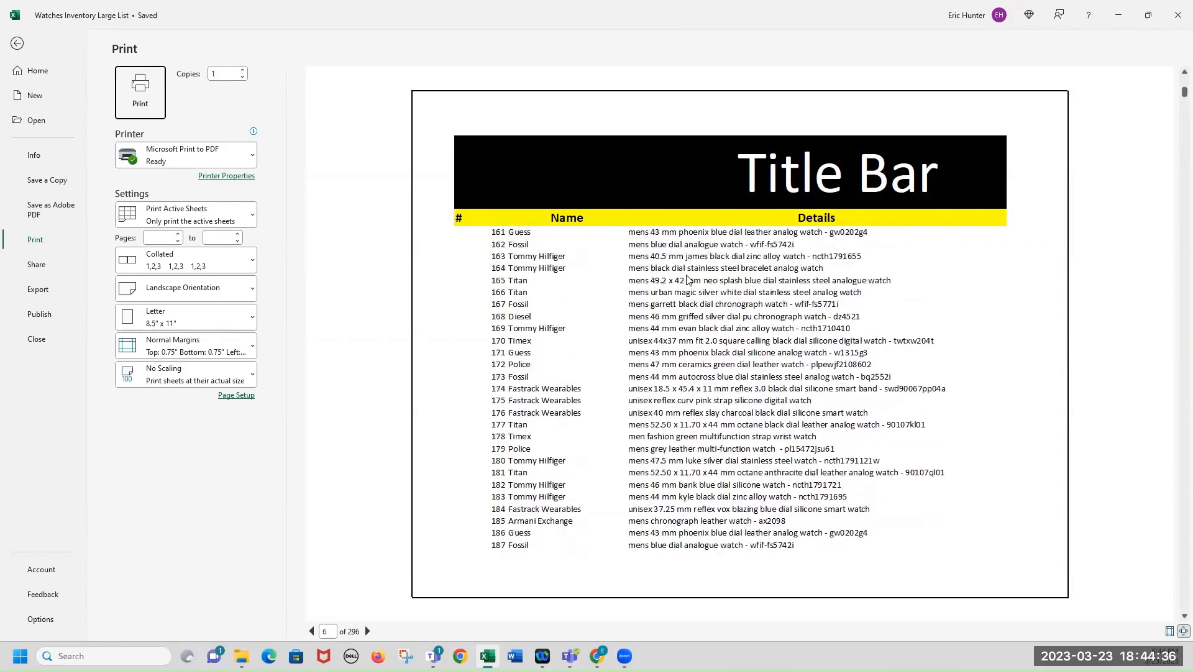
pyautogui.click(17, 43)
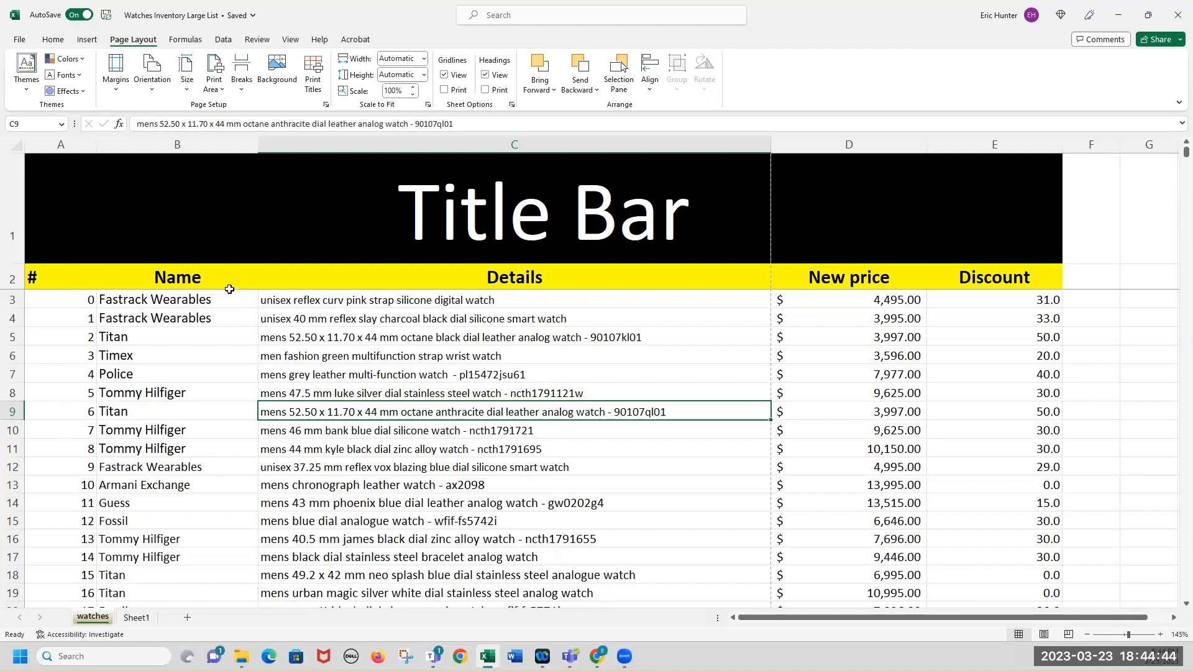
# - Set the print area to A1:E16, preview that limited printout, and return to the worksheet
pyautogui.click(136, 218)
pyautogui.moveTo(136, 218); pyautogui.dragTo(811, 538)
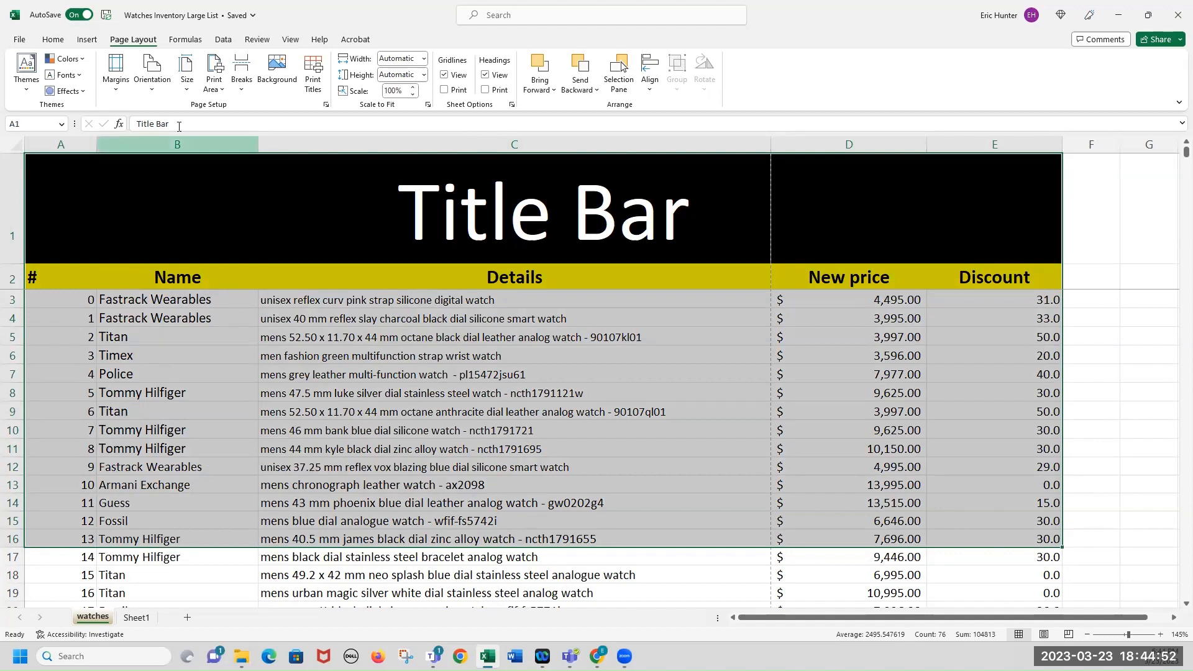
pyautogui.click(221, 90)
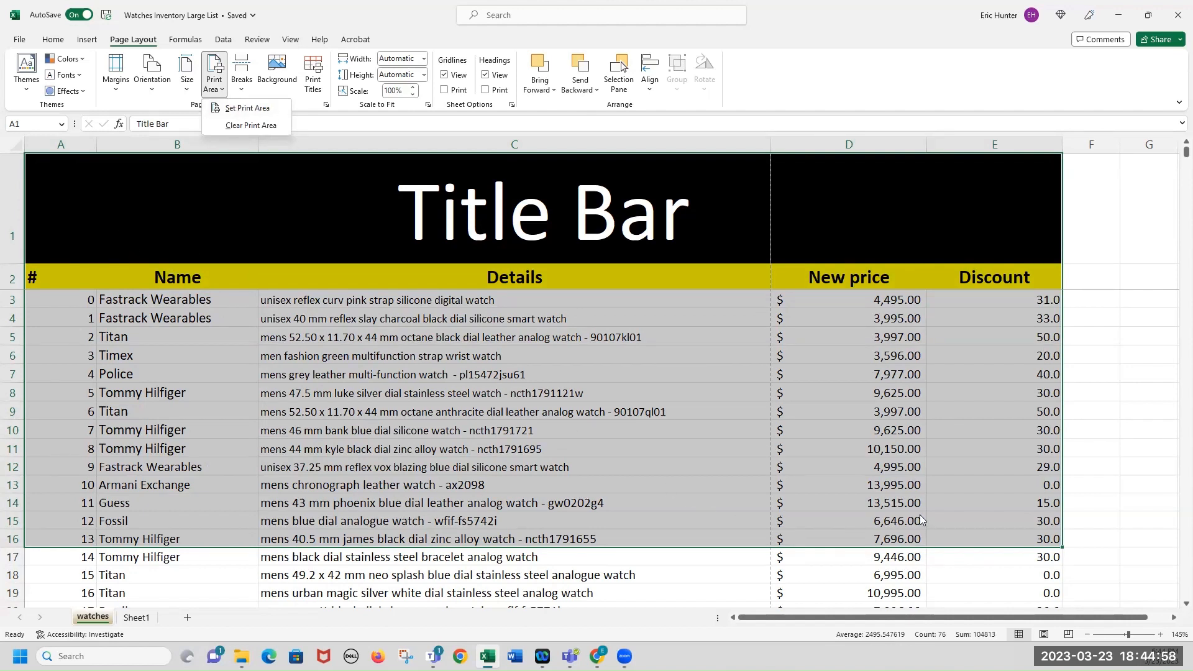
pyautogui.click(255, 110)
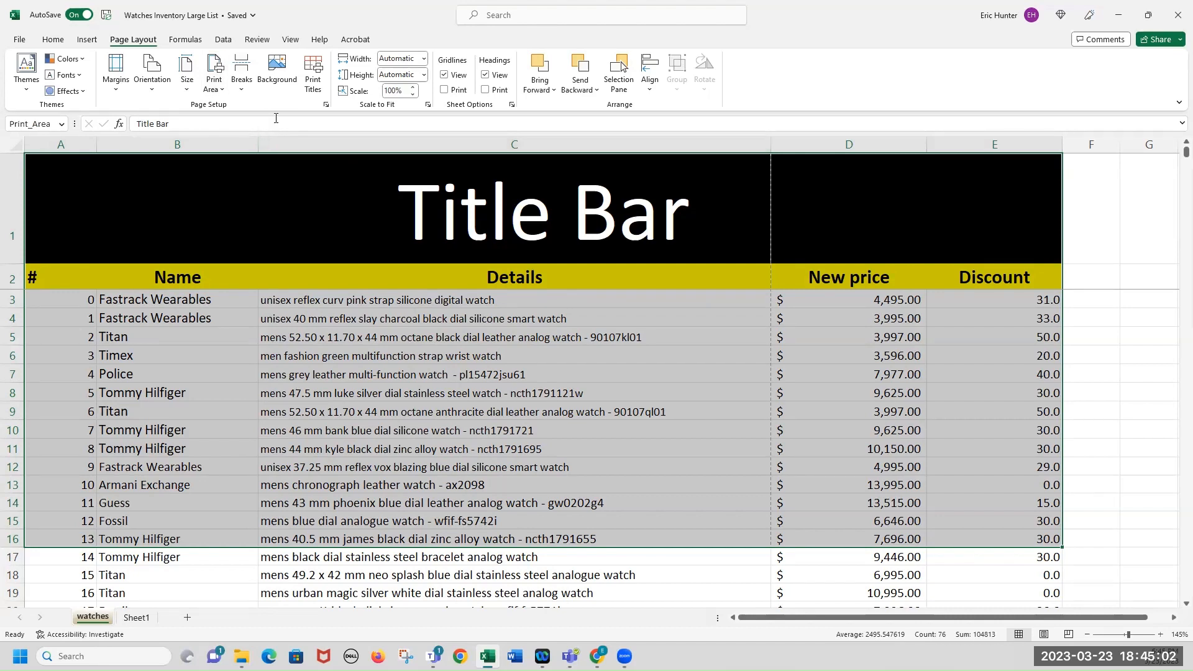
pyautogui.click(313, 78)
pyautogui.click(631, 362)
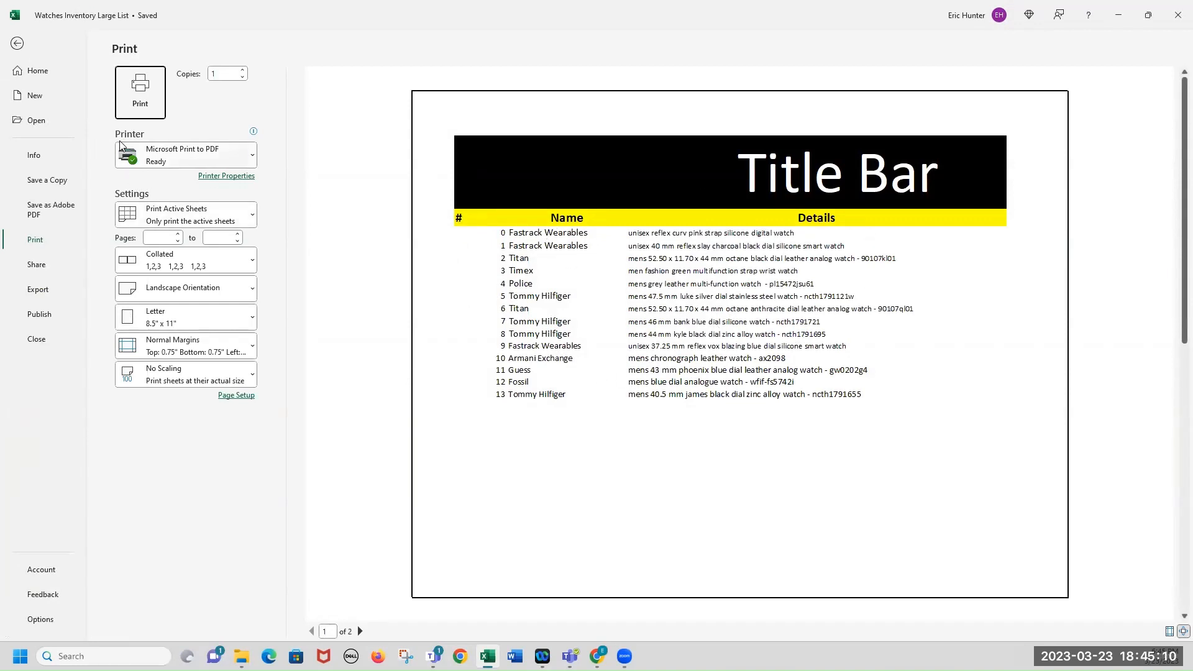
pyautogui.click(18, 45)
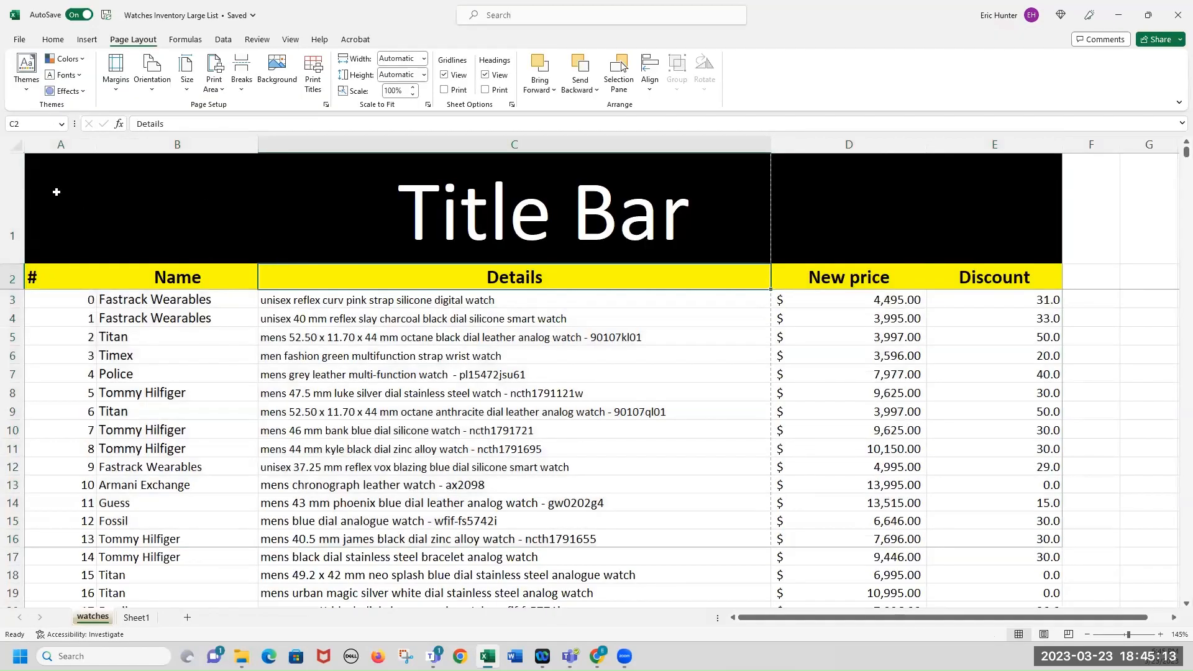
# - Set the print area to the whole table including the averages row, A1:E3978
pyautogui.click(110, 222)
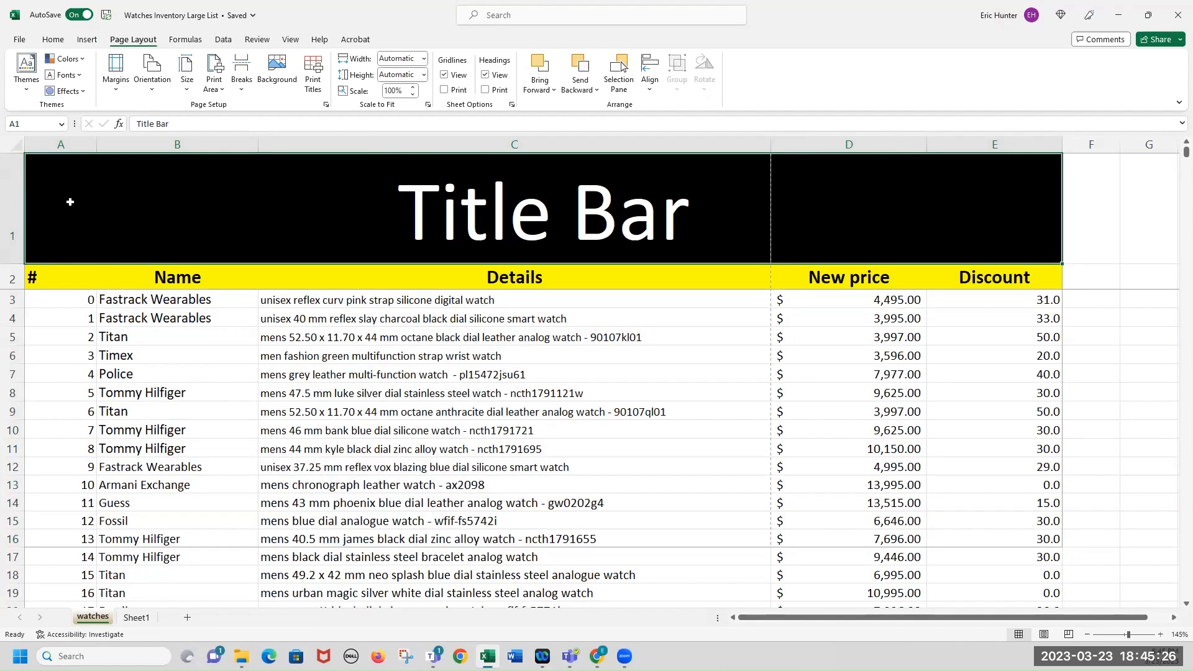
pyautogui.hotkey('ctrl', 'shift', 'Down')
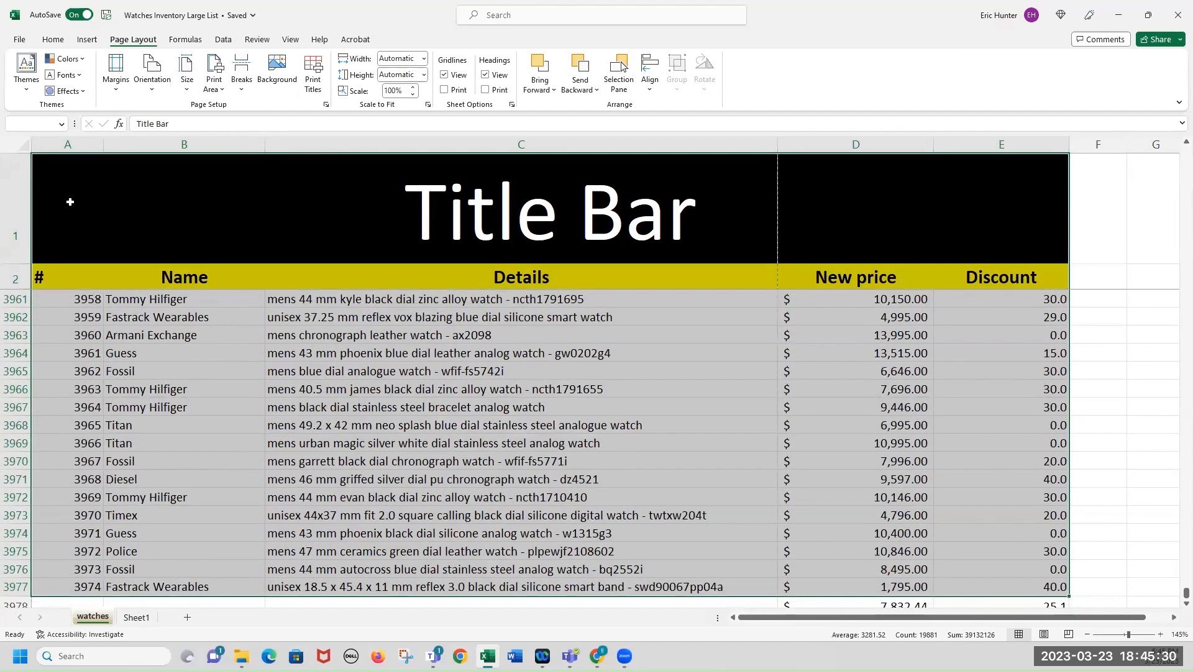
pyautogui.scroll(-1, 372, 333)
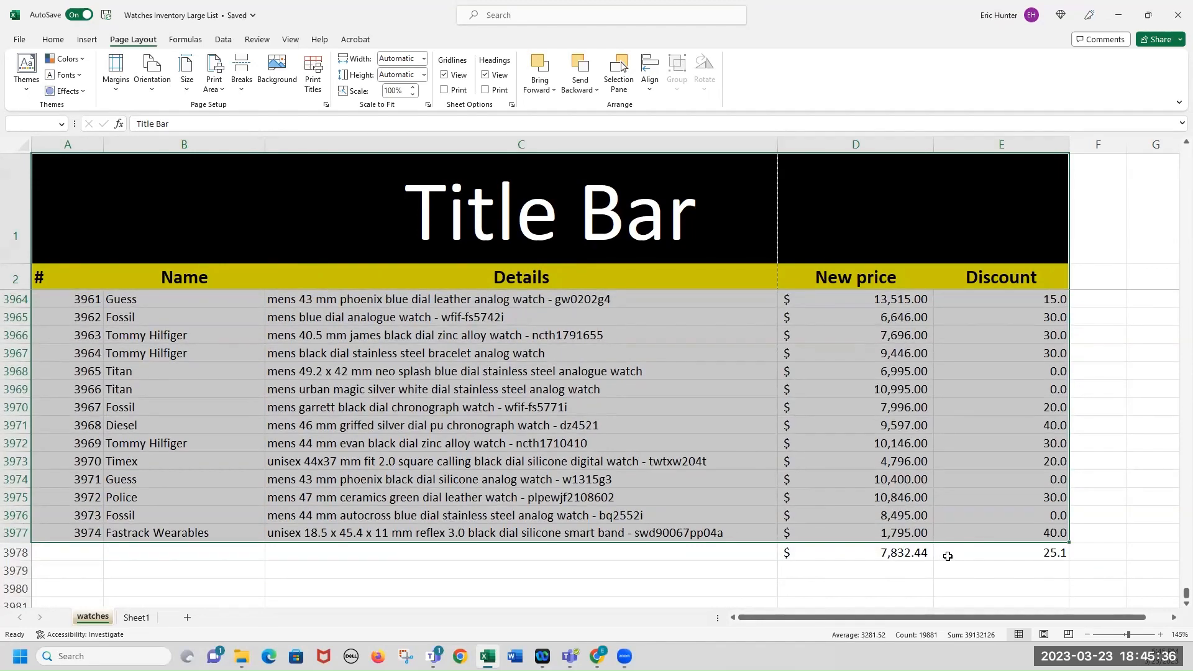
pyautogui.moveTo(948, 556); pyautogui.dragTo(948, 556)
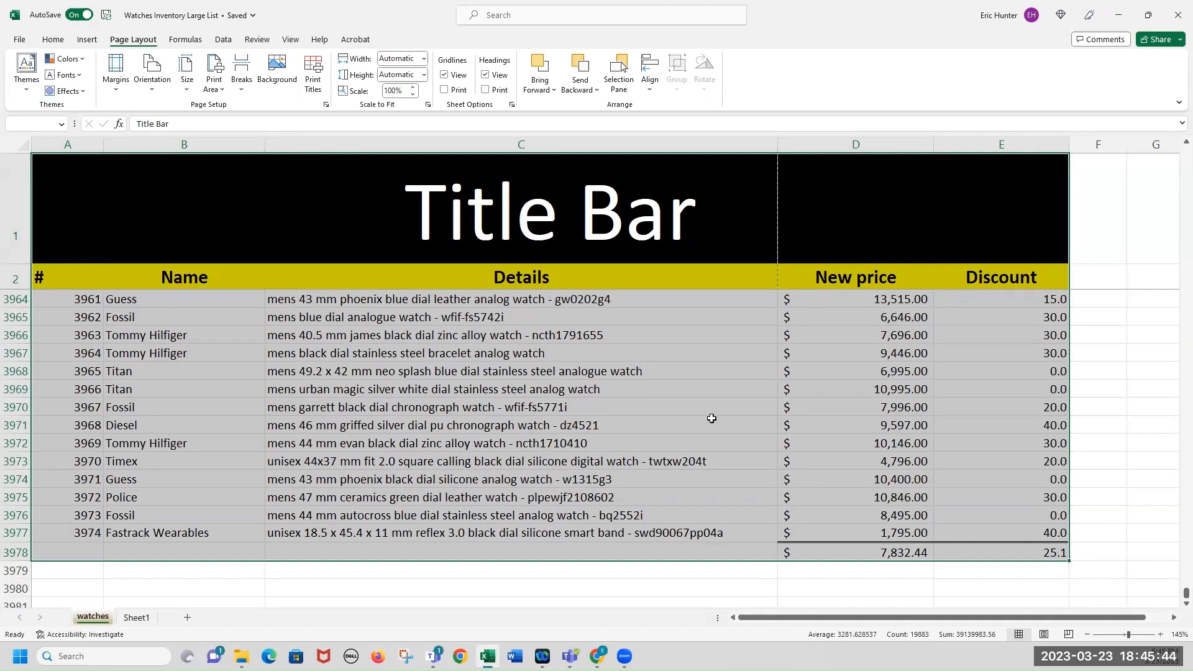
pyautogui.click(219, 91)
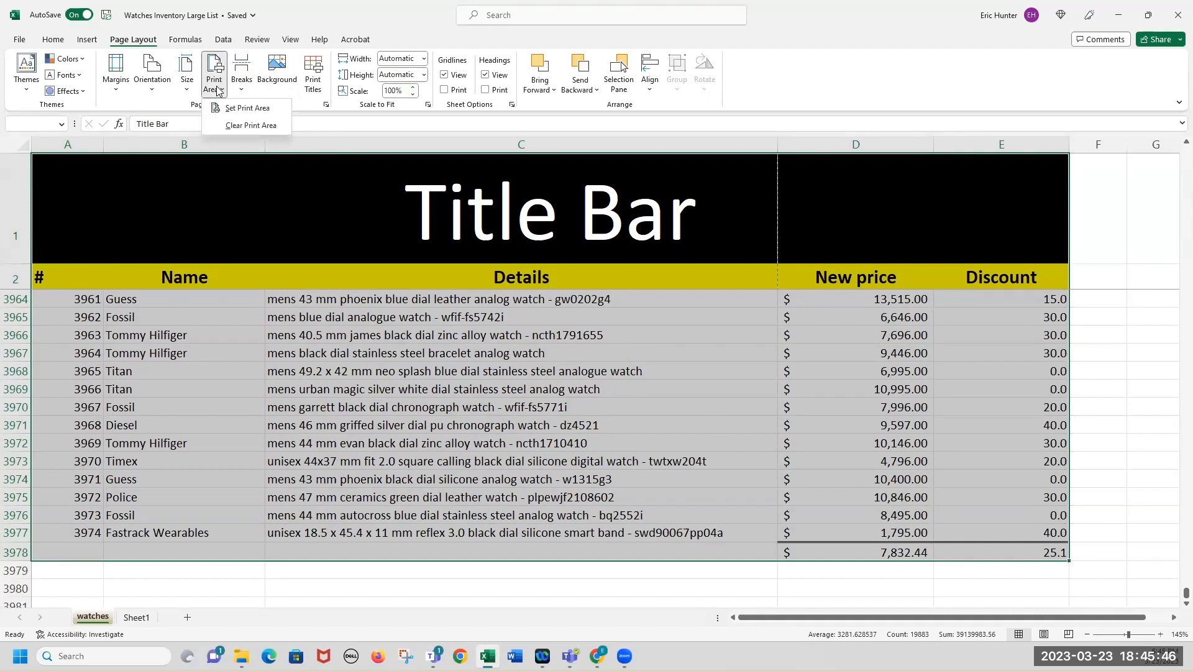
pyautogui.click(280, 109)
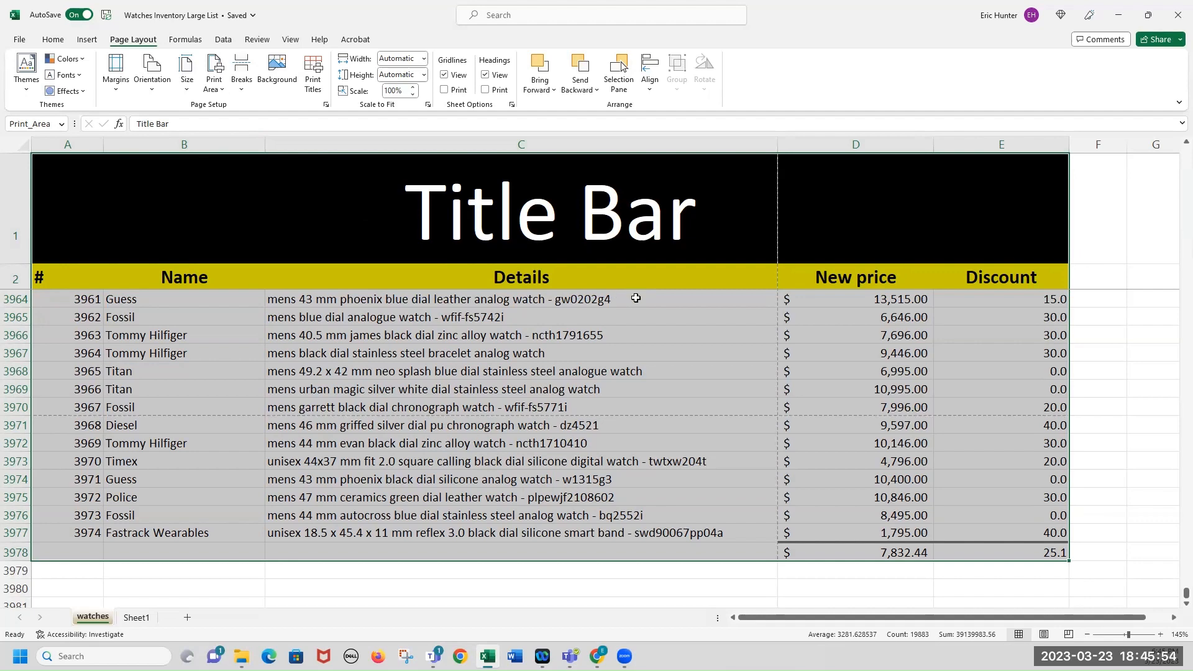
# - Preview the printout of the full table, look through its pages, and return to the beginning of the worksheet data
pyautogui.click(312, 84)
pyautogui.click(629, 362)
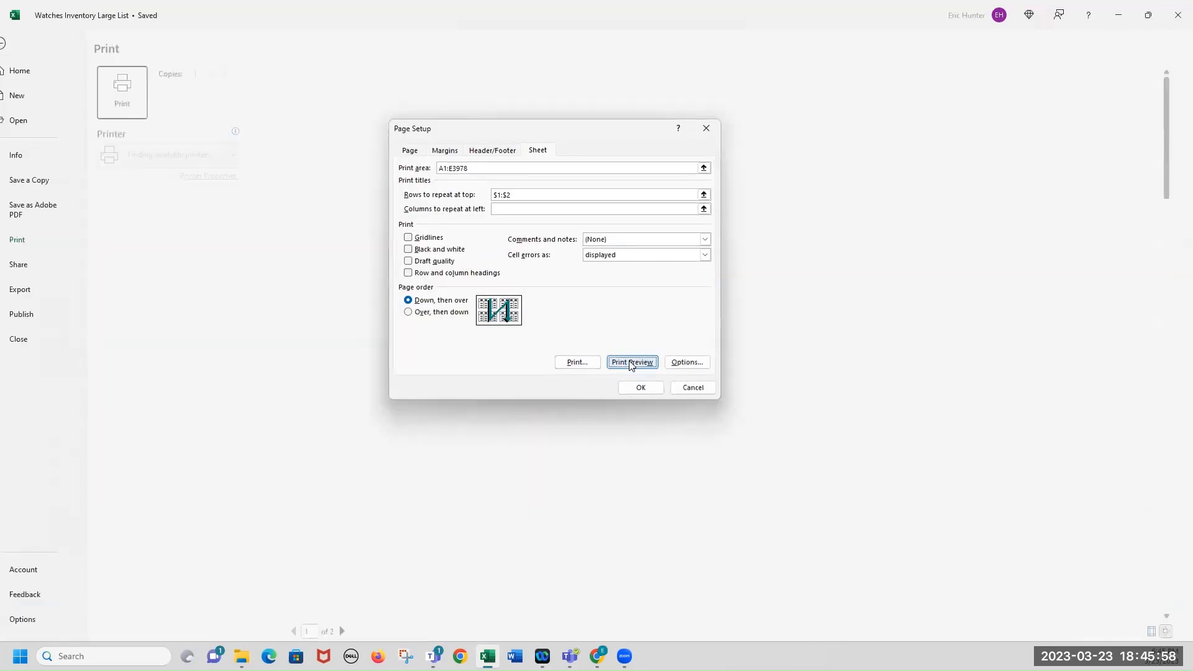
pyautogui.scroll(-10, 615, 363)
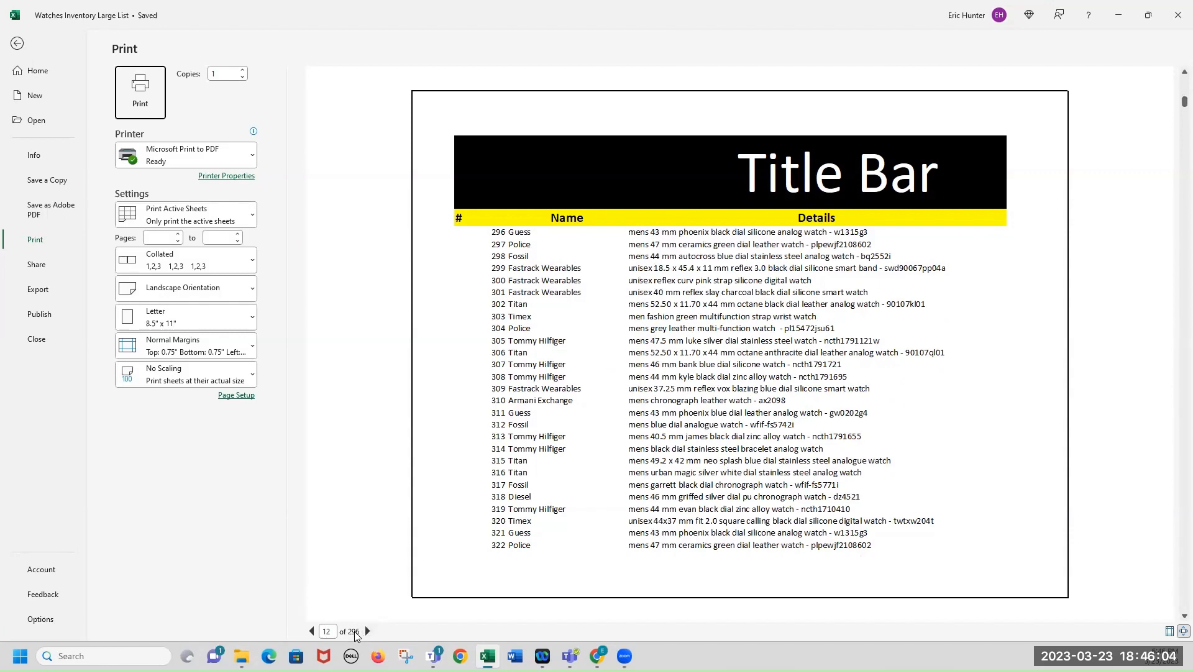
pyautogui.click(16, 44)
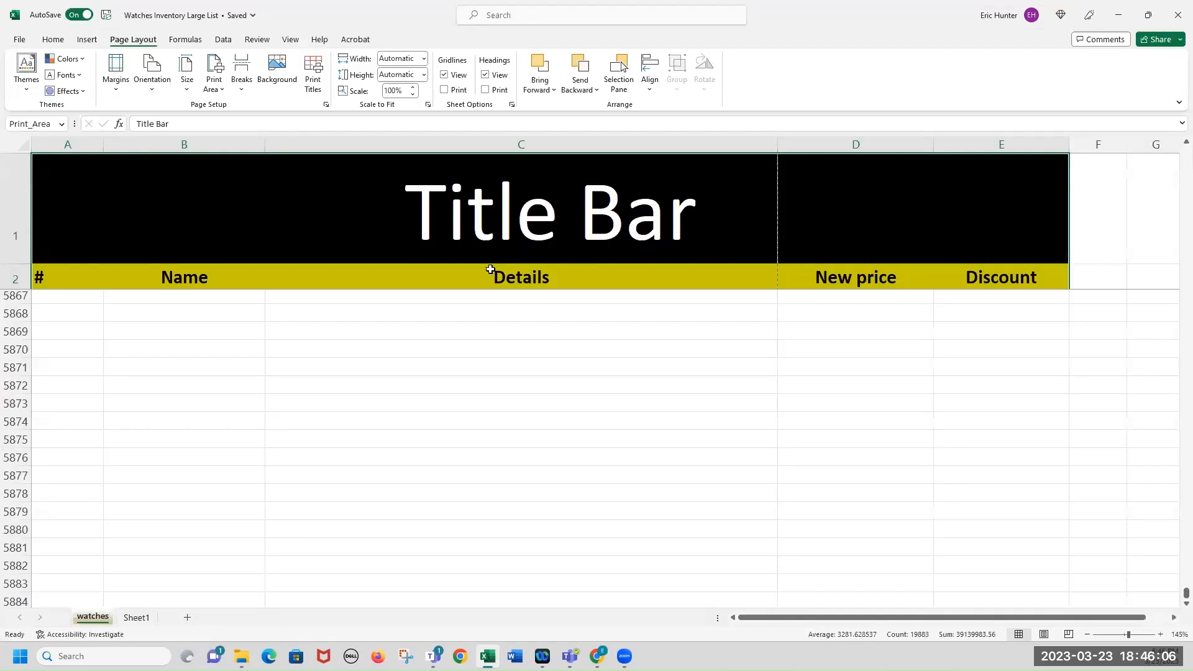
pyautogui.moveTo(1185, 593); pyautogui.dragTo(1174, 149)
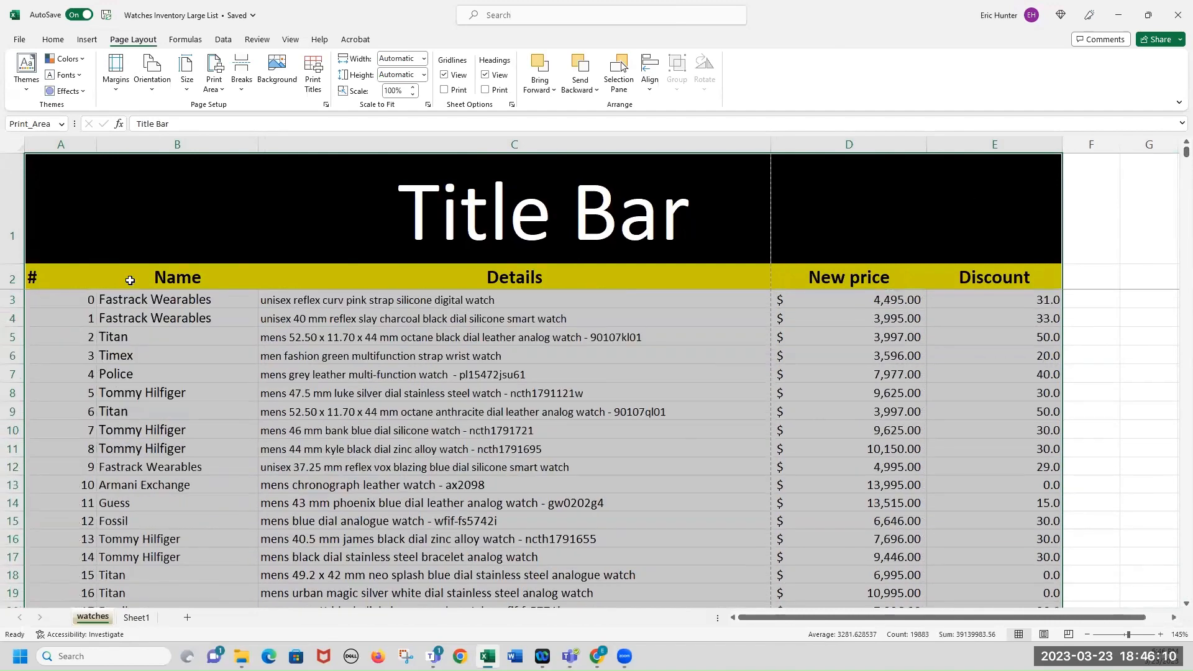
# - Mark the cells in columns A to C and those in columns D and E to compare both sides of the page break
pyautogui.moveTo(68, 276); pyautogui.dragTo(697, 488)
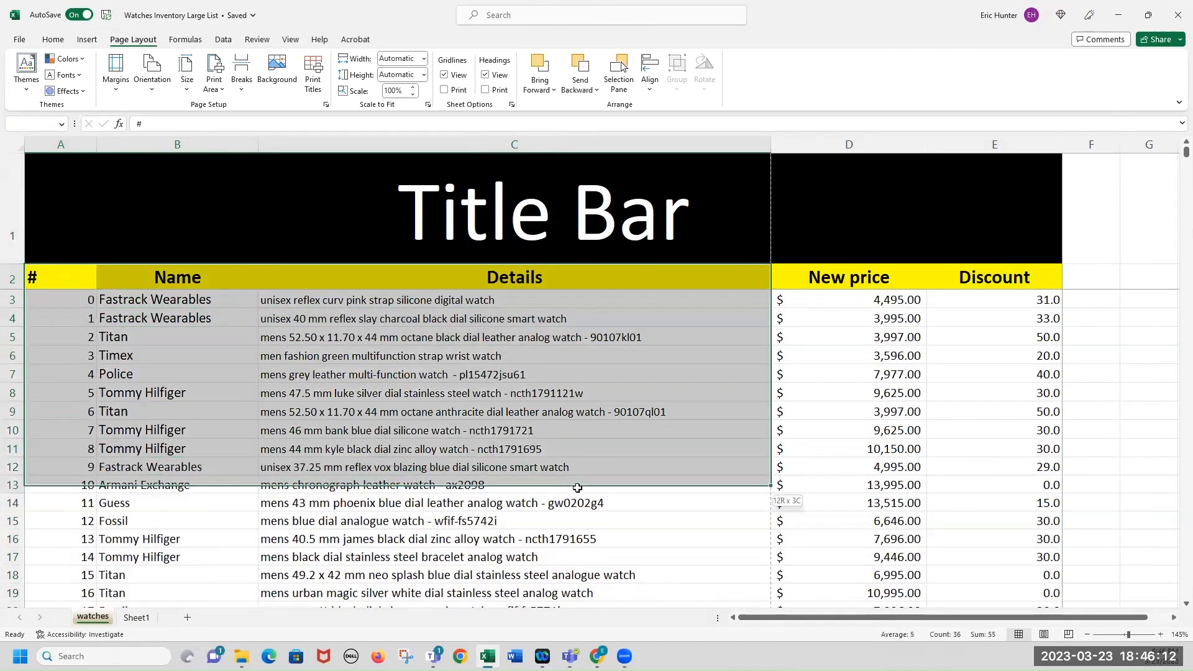
pyautogui.moveTo(840, 274); pyautogui.dragTo(1007, 483)
pyautogui.click(688, 407)
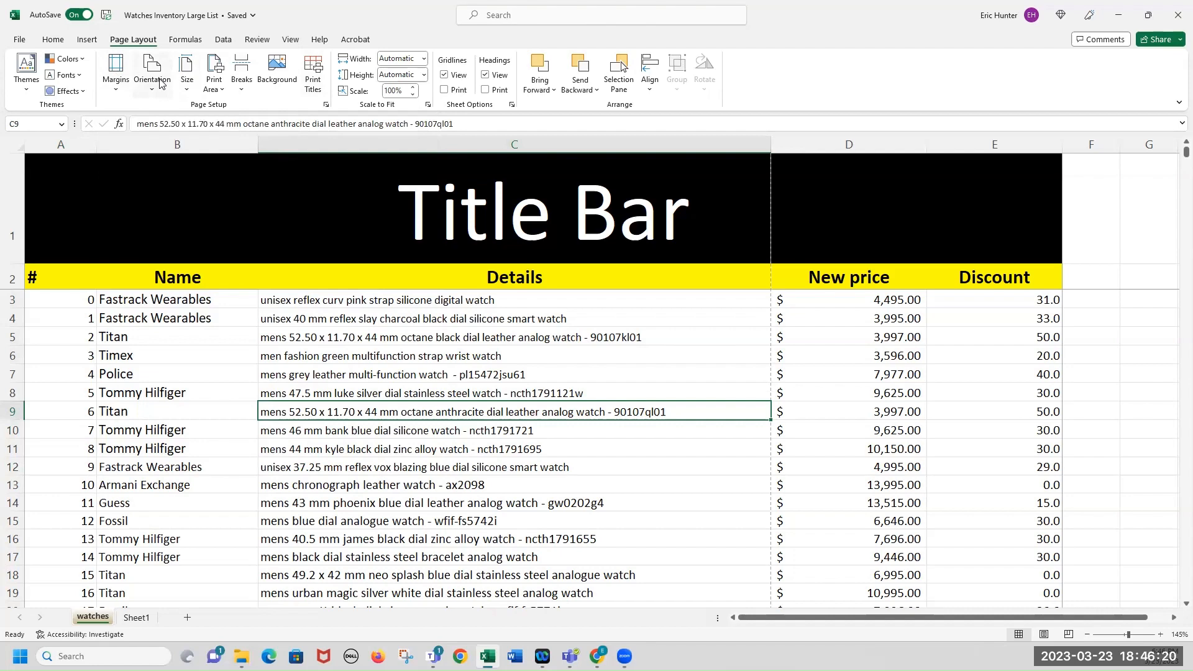
# - Center the printout on the page both horizontally and vertically in the Page Setup margin settings
pyautogui.click(116, 72)
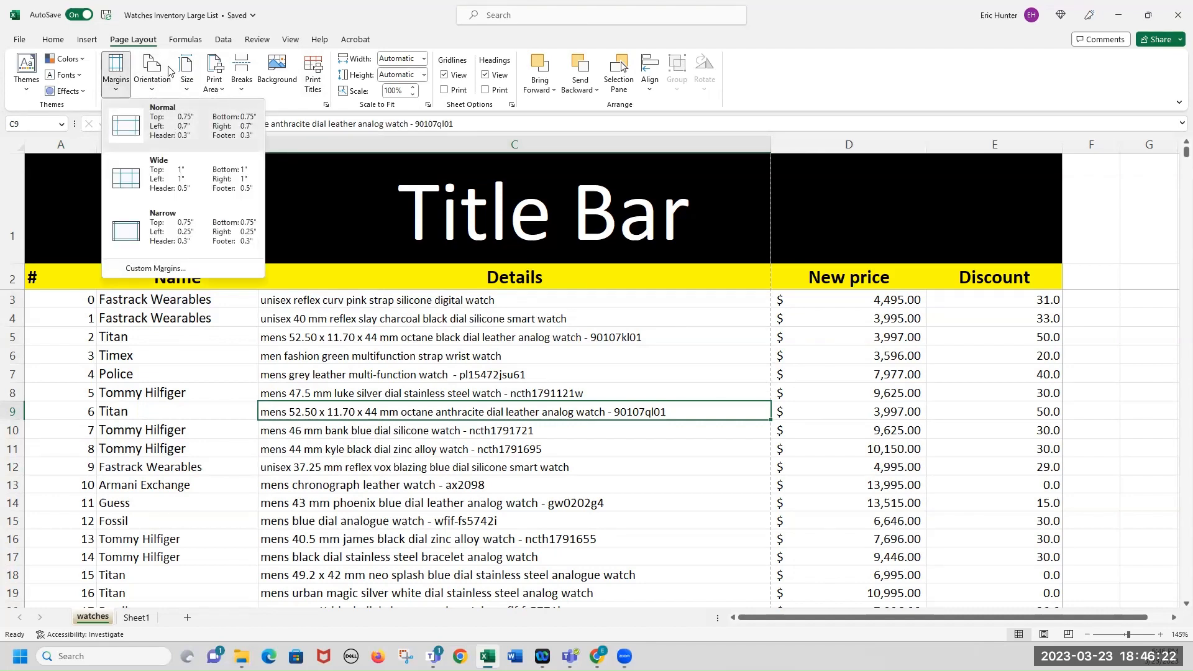
pyautogui.click(314, 73)
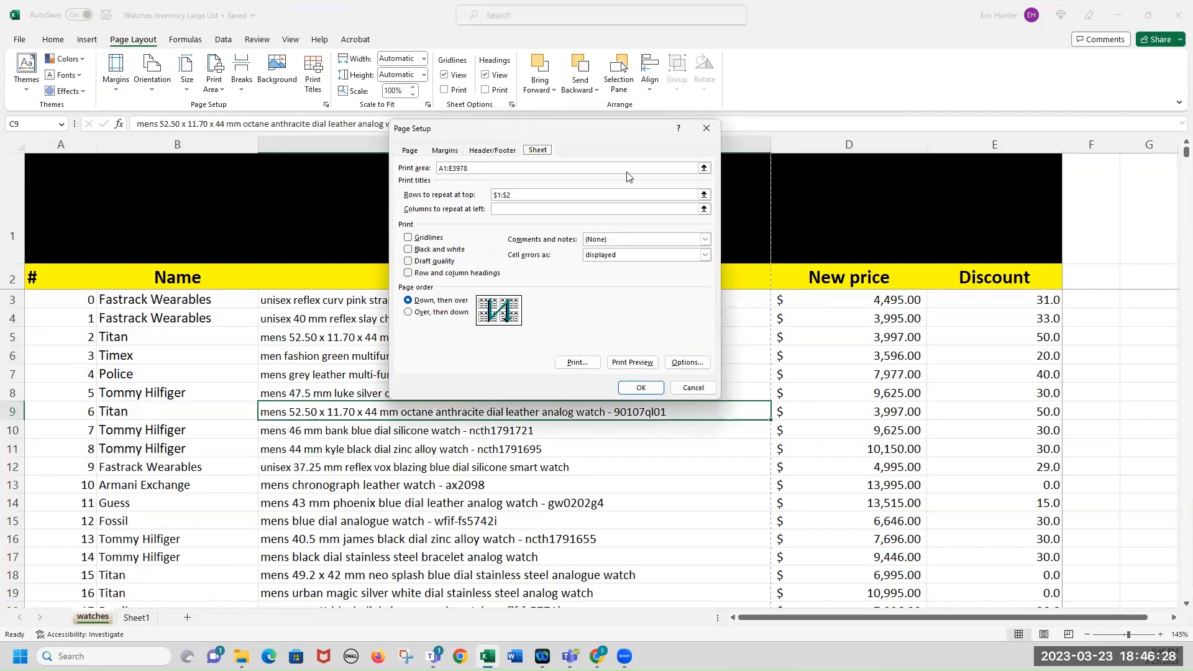
pyautogui.moveTo(527, 132); pyautogui.dragTo(635, 175)
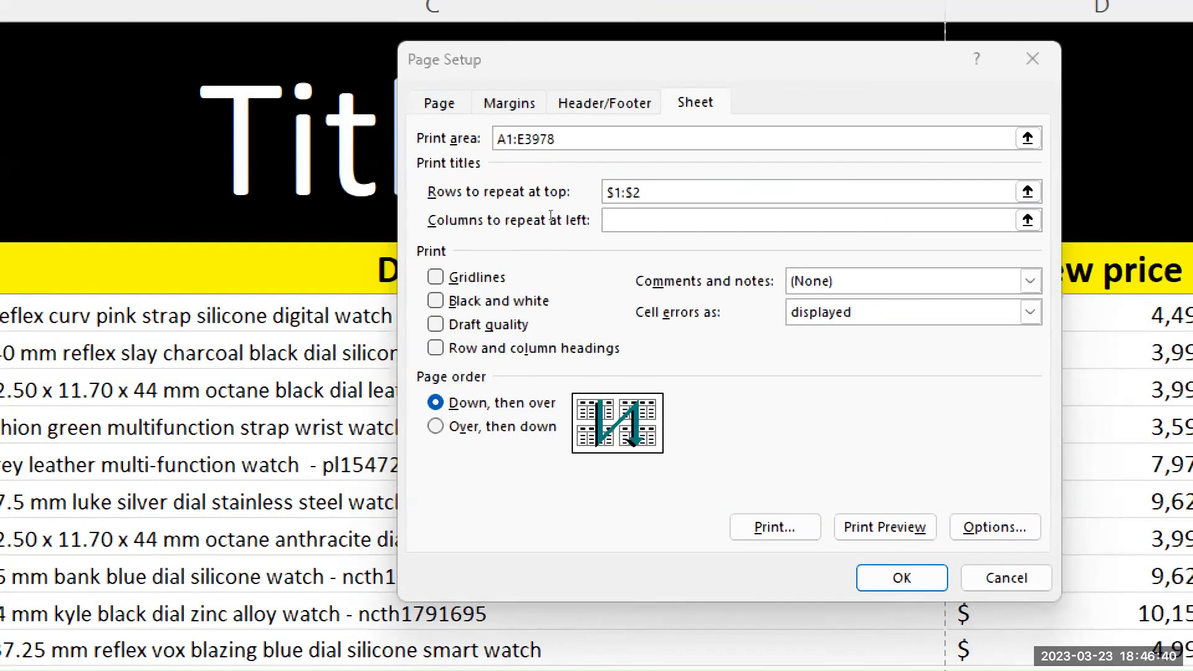
pyautogui.hotkey('ctrl', 'shift', 'Tab')
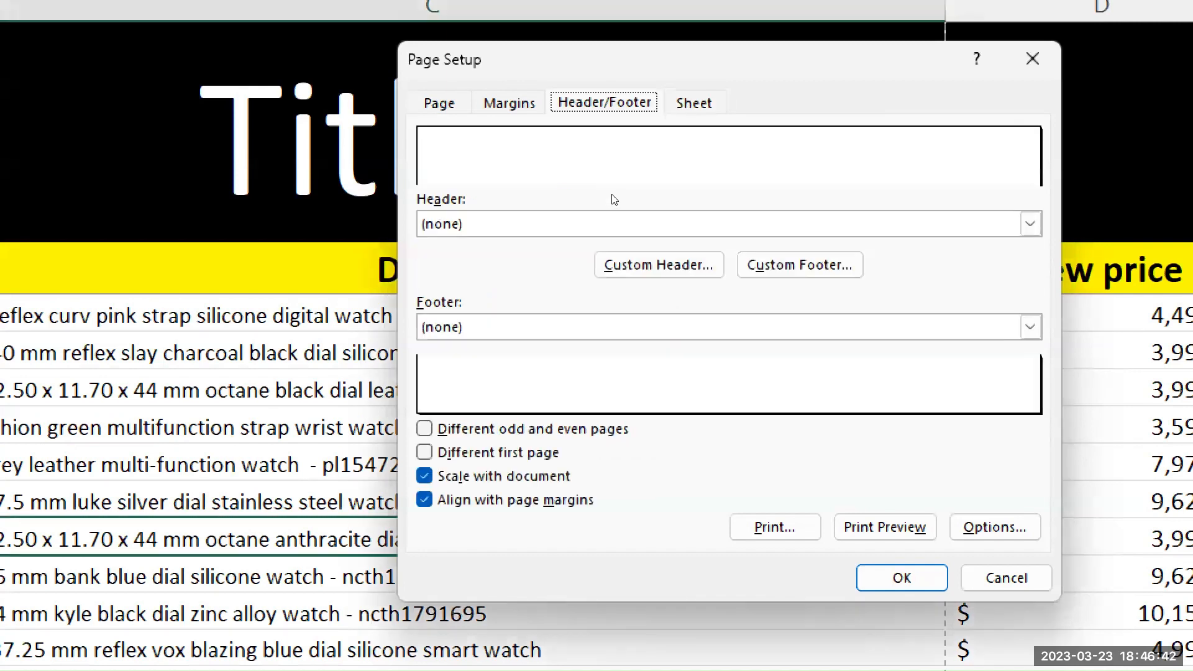
pyautogui.hotkey('ctrl', 'shift', 'Tab')
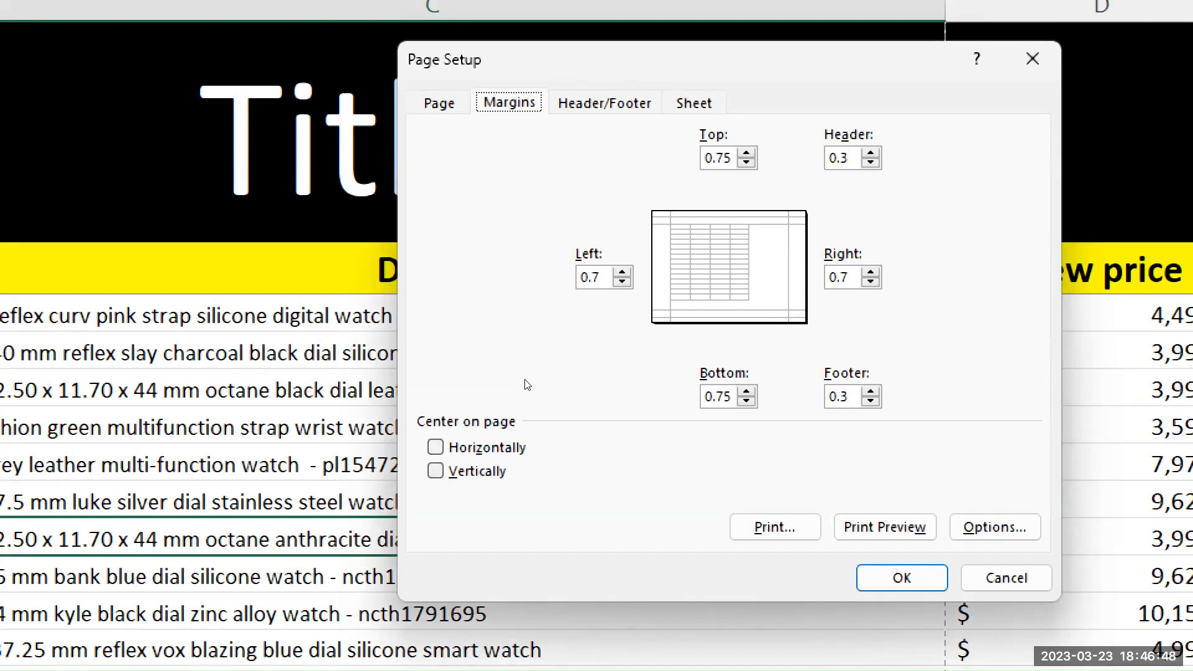
pyautogui.hotkey('alt', 'v')
pyautogui.hotkey('alt', 'z')
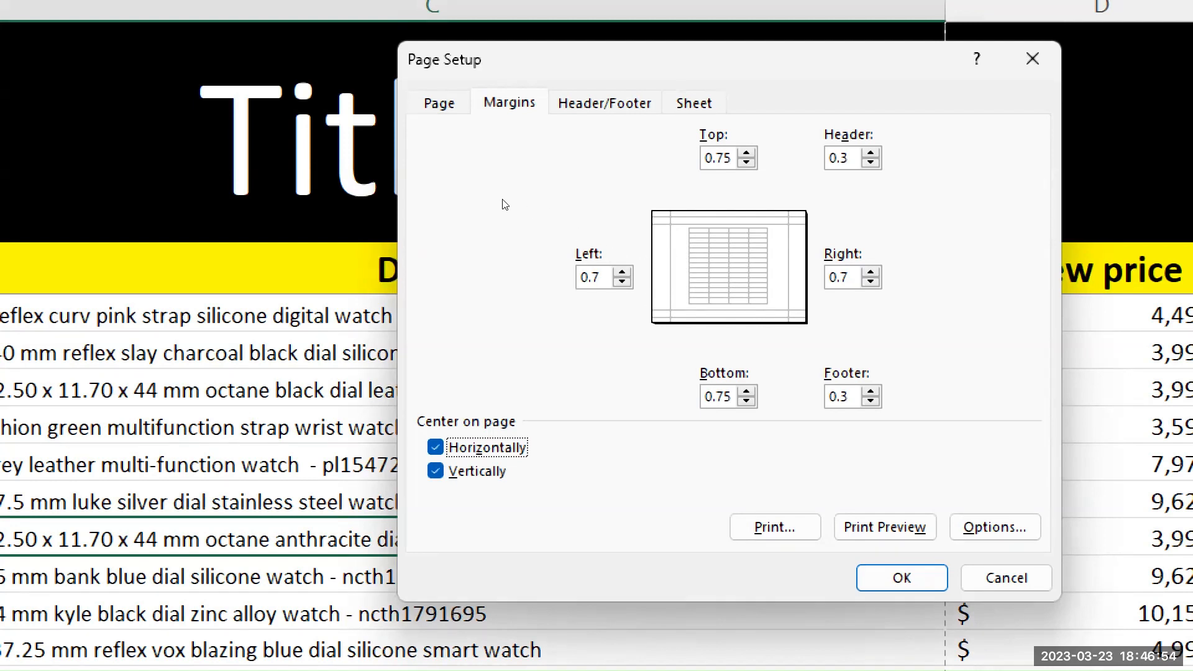
# - Scale the printout to fit 1 page wide with the height in pages left blank, and look through the print preview
pyautogui.hotkey('ctrl', 'shift', 'Tab')
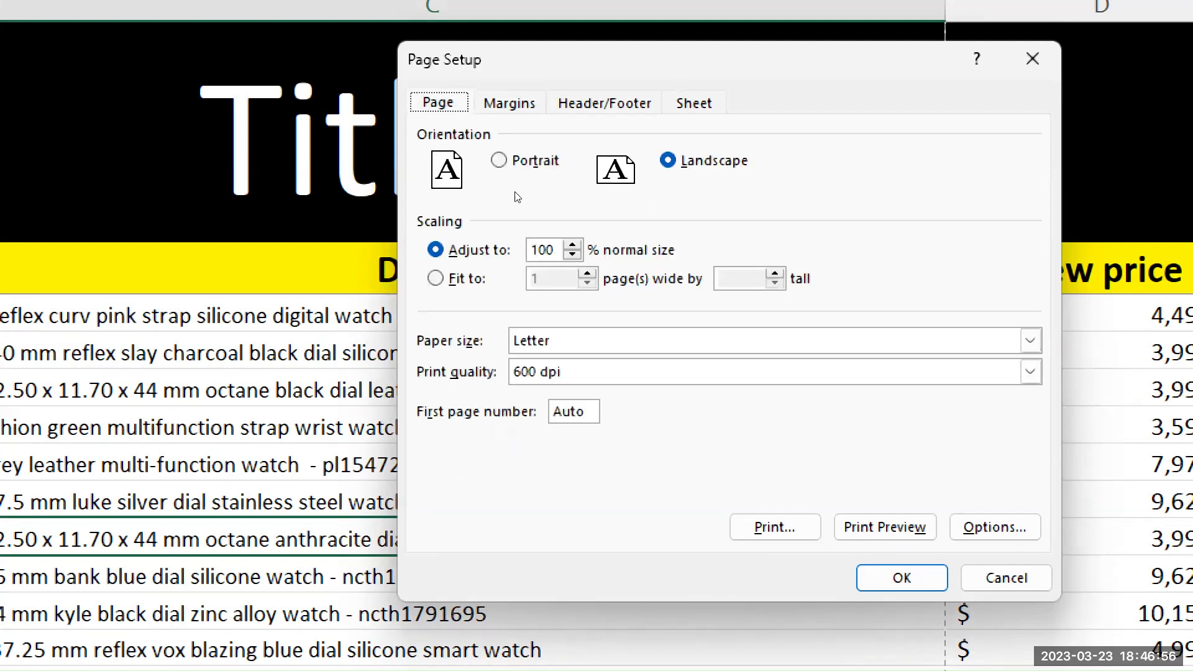
pyautogui.click(521, 284)
pyautogui.click(537, 285)
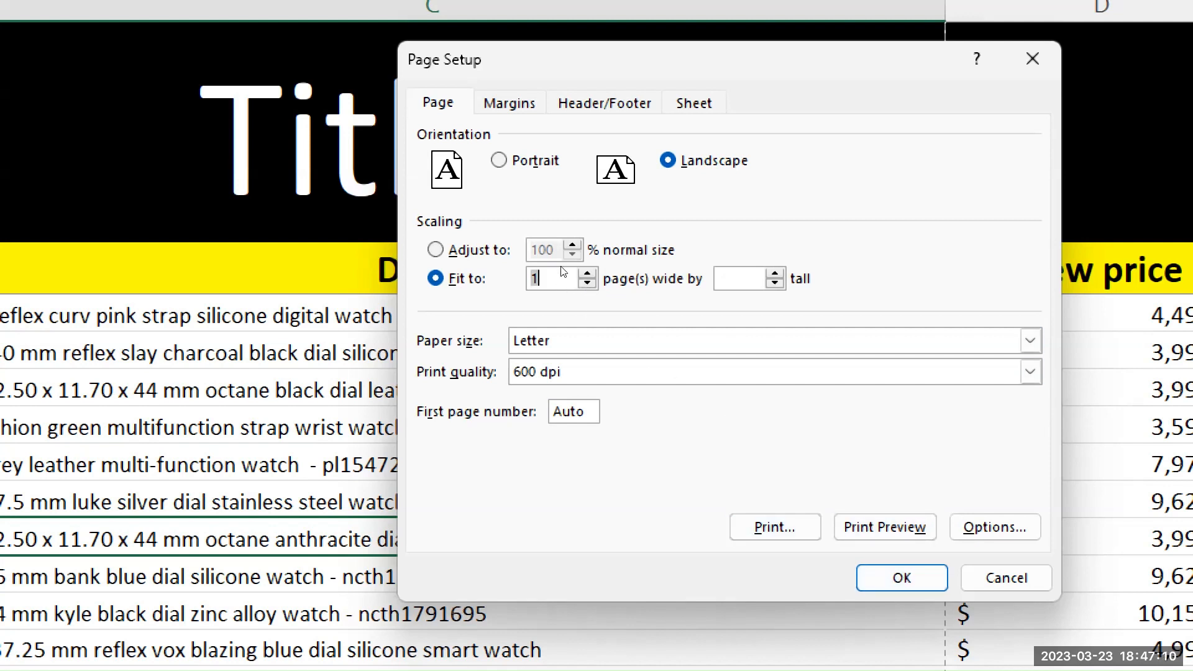
pyautogui.press('Return')
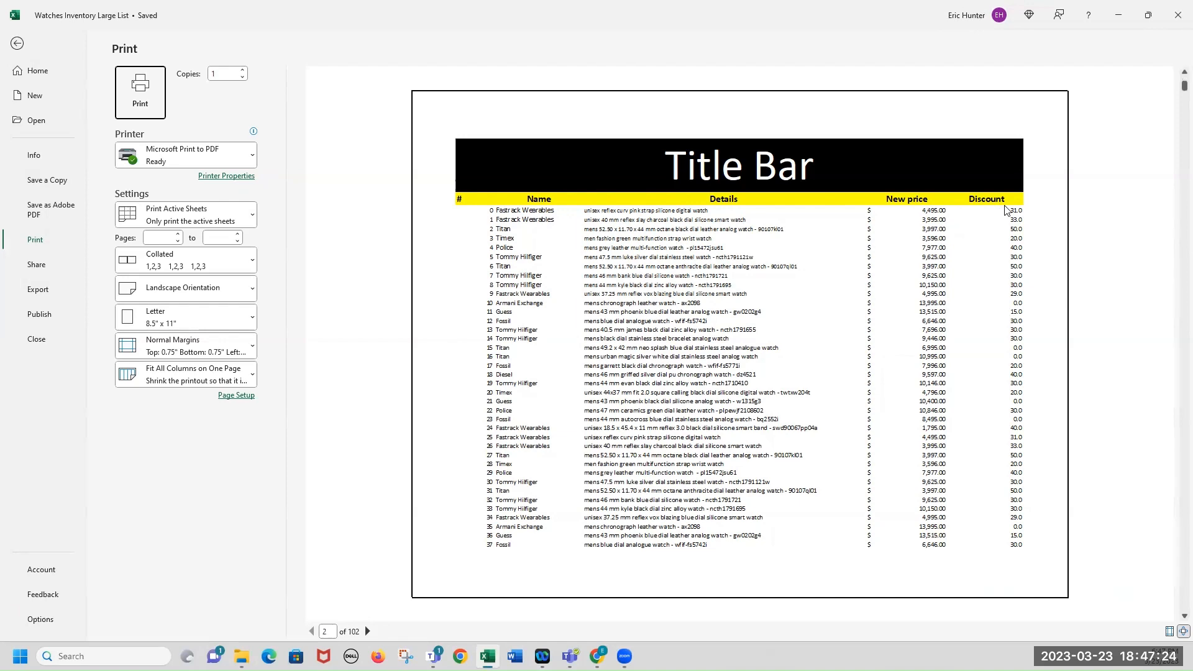
pyautogui.scroll(-6, 1007, 210)
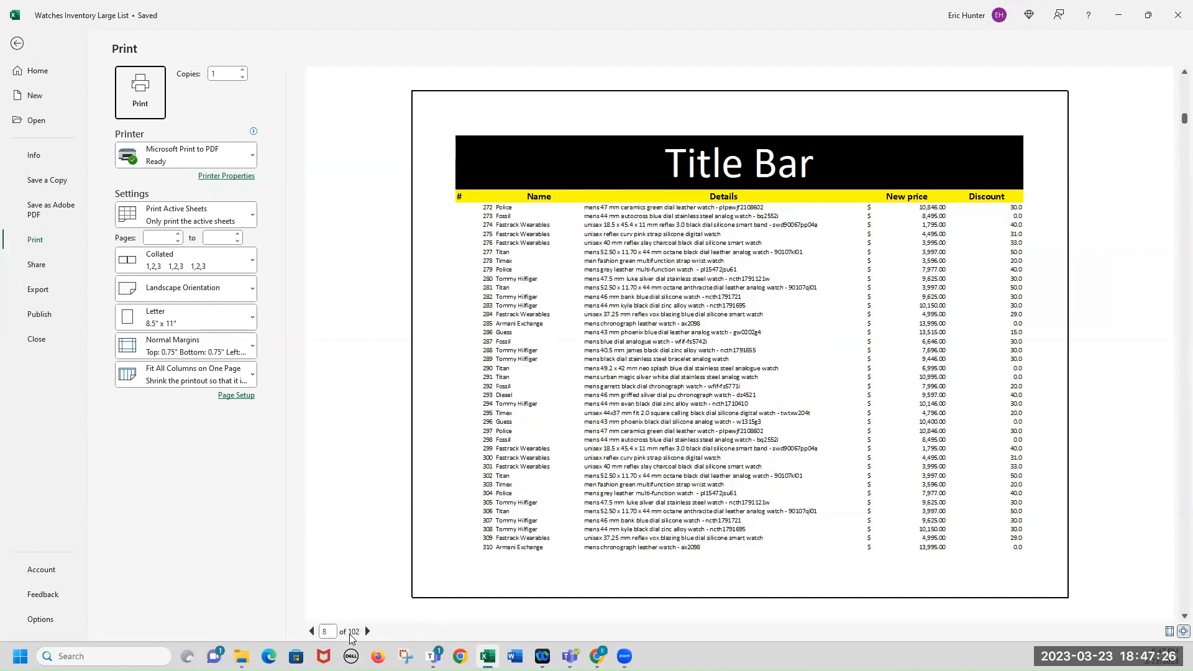
# - Preview the last printout pages and try the Fit All Rows on One Page and Fit Sheet on One Page scaling
pyautogui.moveTo(1178, 124); pyautogui.dragTo(1176, 598)
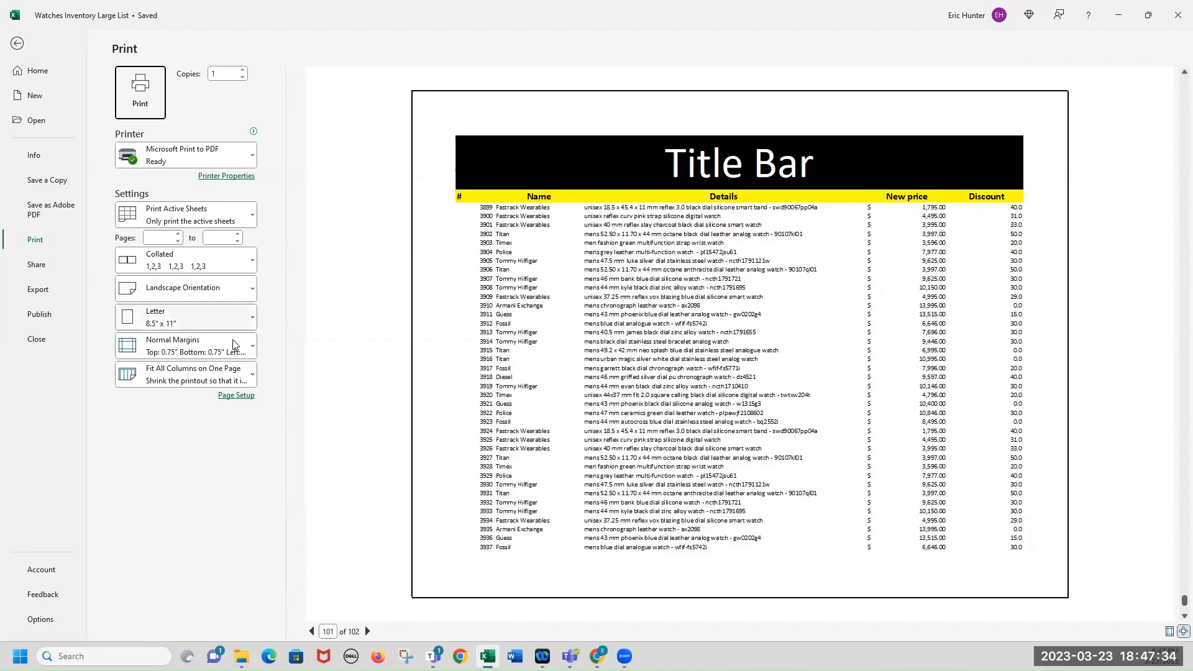
pyautogui.click(252, 382)
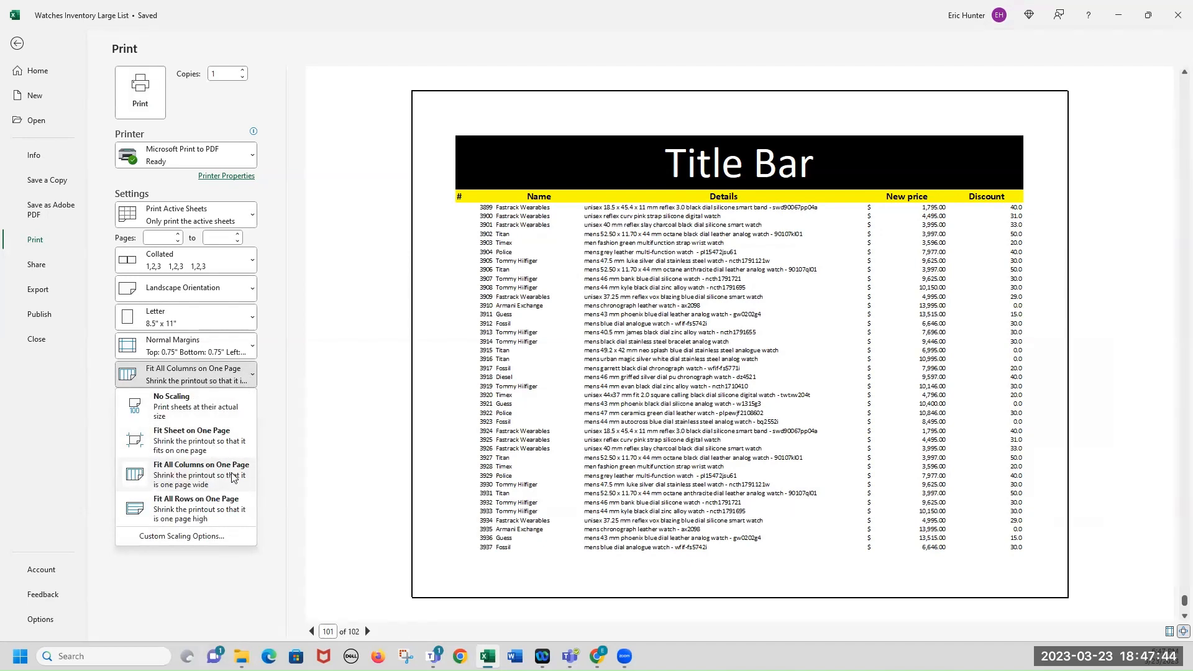
pyautogui.click(208, 518)
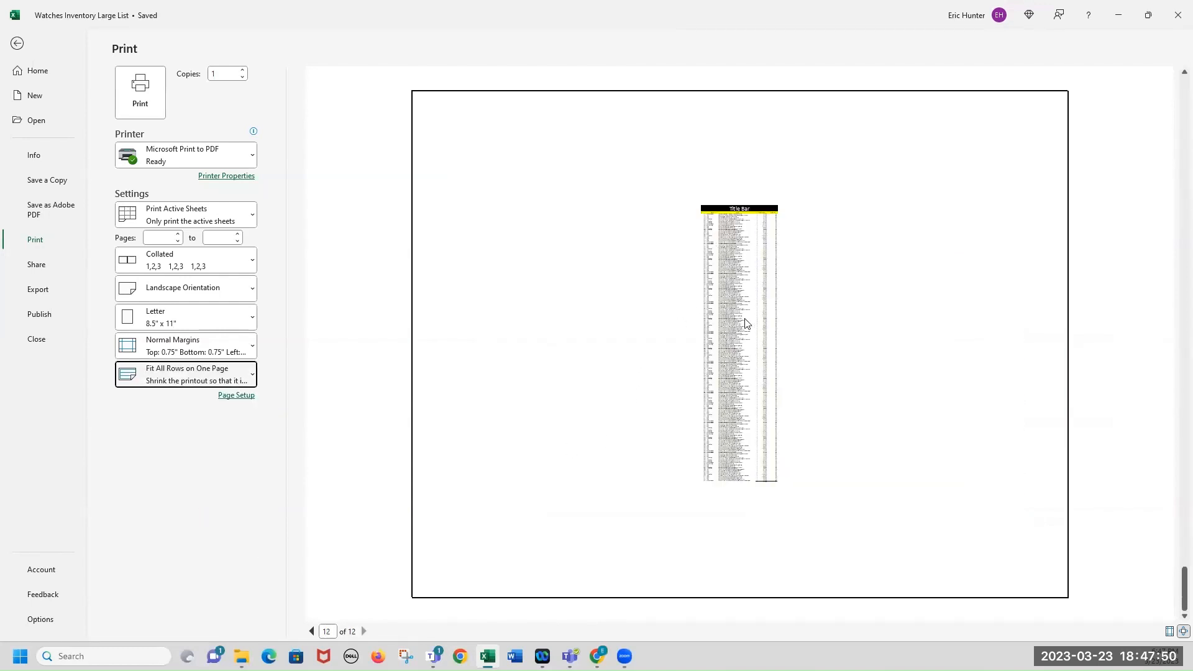
pyautogui.click(198, 384)
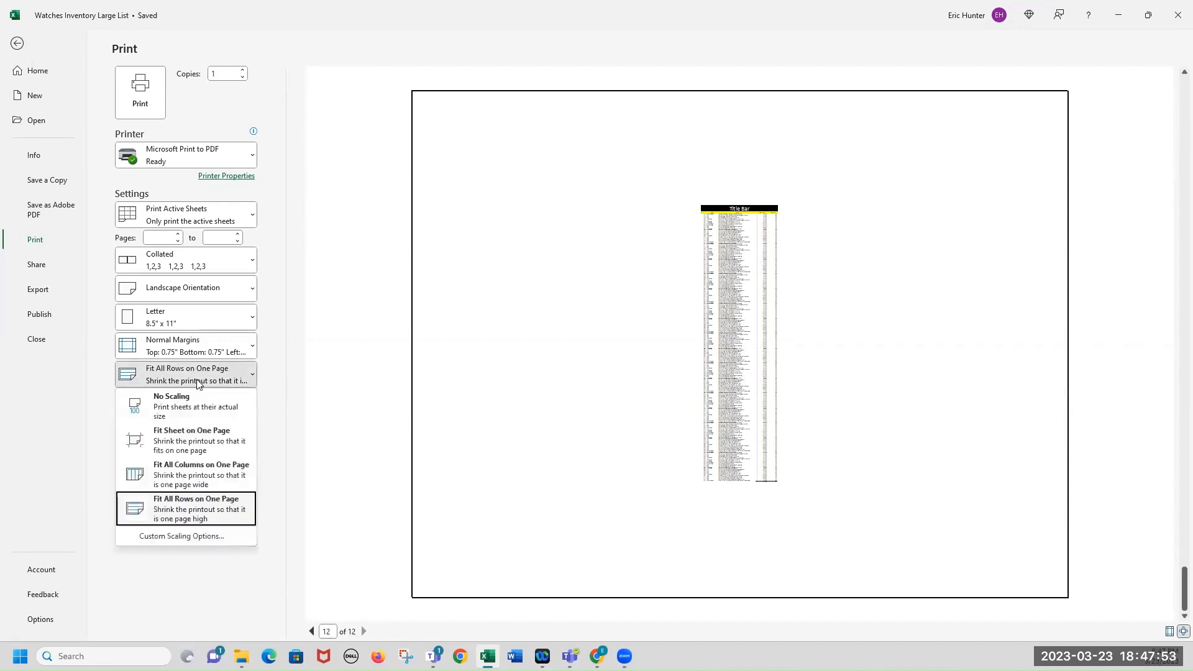
pyautogui.click(201, 442)
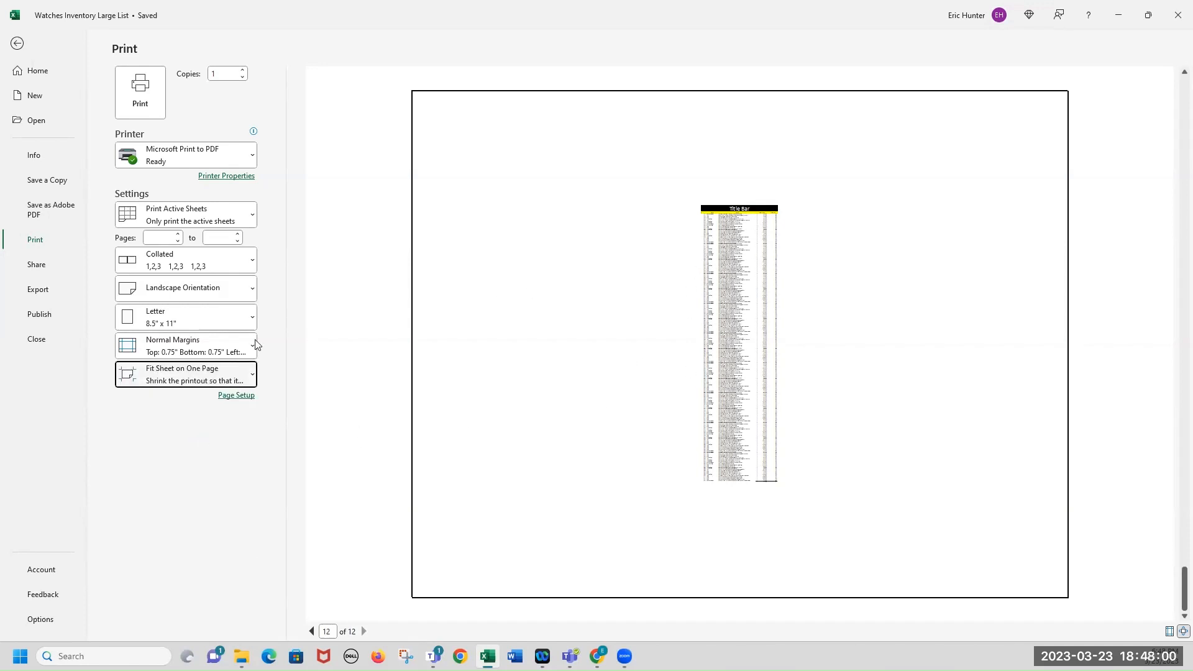
# - Set the print scaling to Fit All Columns on One Page and look through the preview pages
pyautogui.click(232, 375)
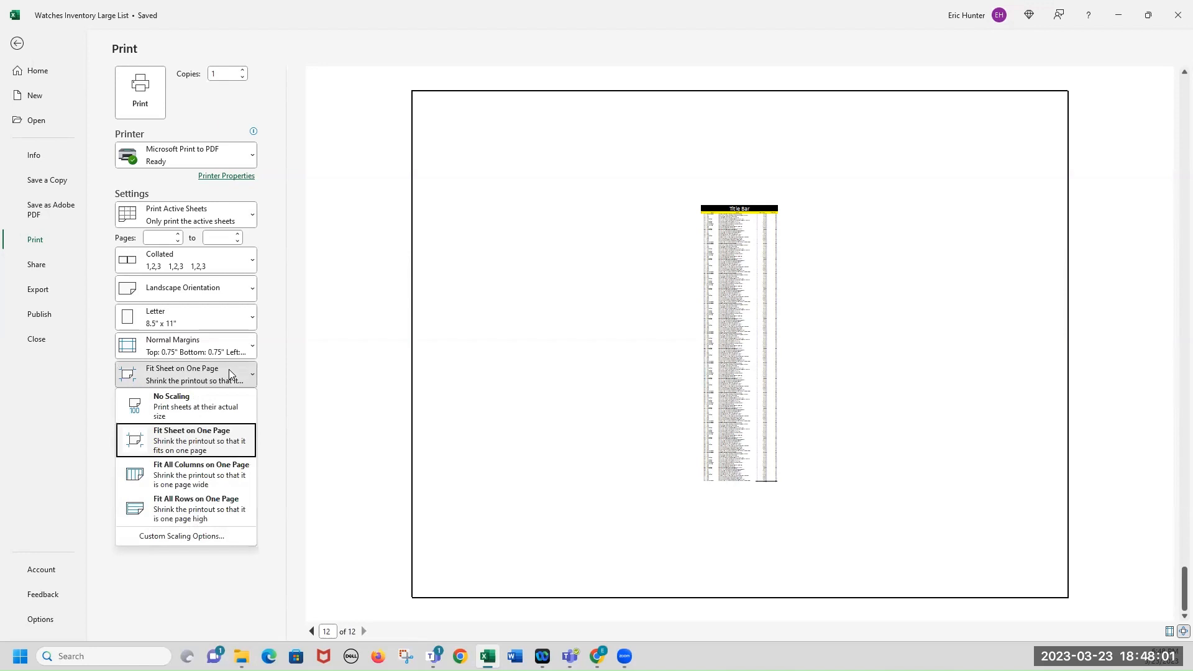
pyautogui.click(213, 472)
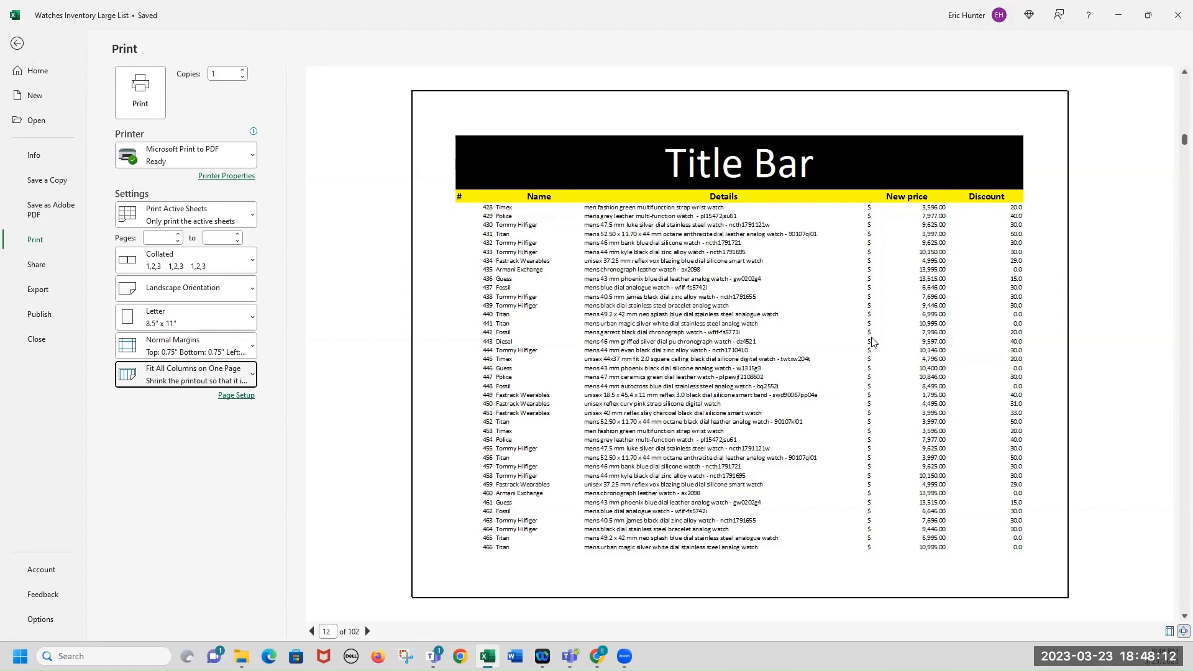
pyautogui.scroll(-11, 664, 382)
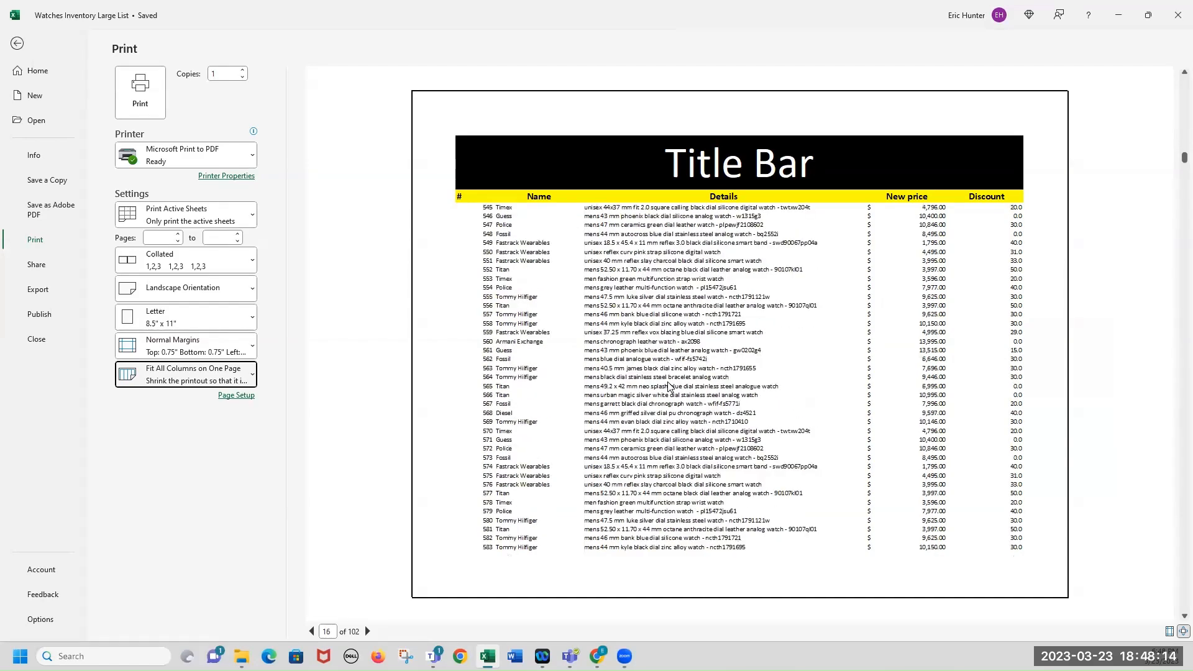
pyautogui.scroll(-4, 658, 381)
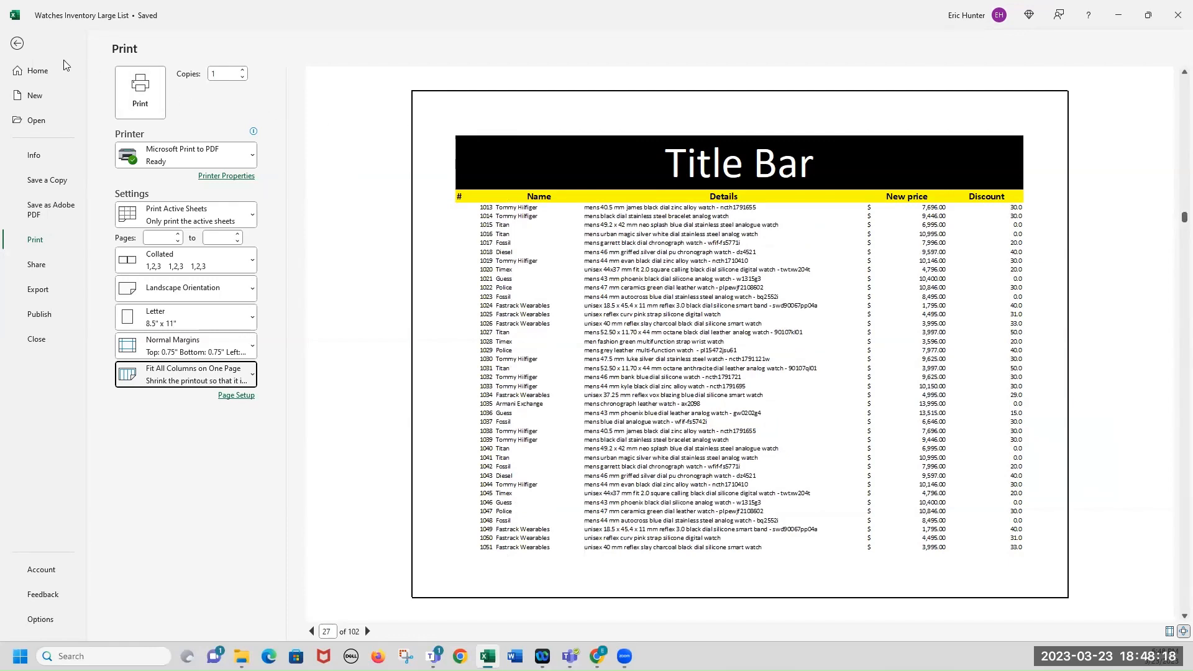
pyautogui.click(17, 43)
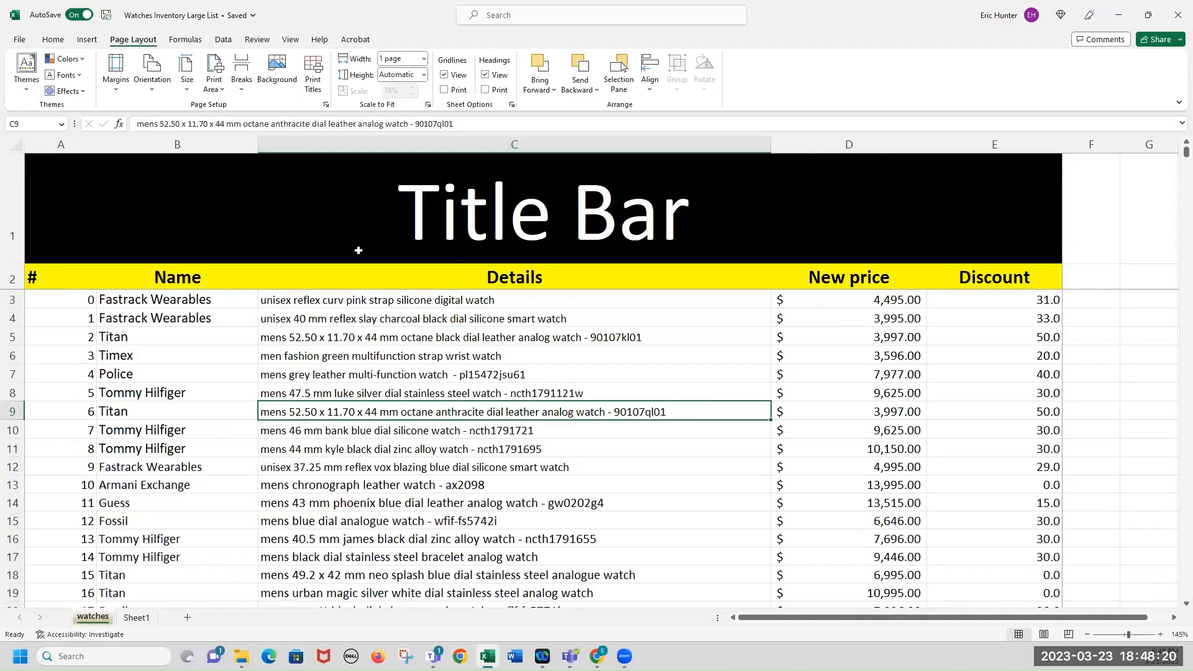
# - Review the title rows and page-fit scaling in Page Setup, preview the printout, and return to cell C3 in the worksheet
pyautogui.click(314, 73)
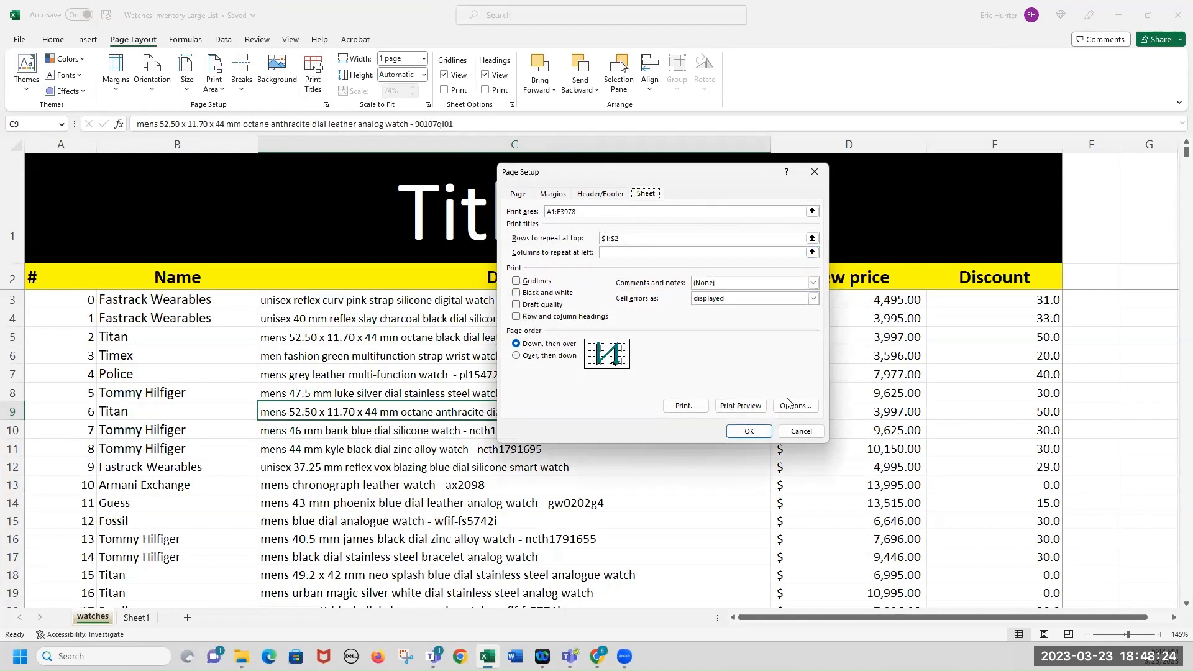
pyautogui.click(801, 431)
pyautogui.click(518, 194)
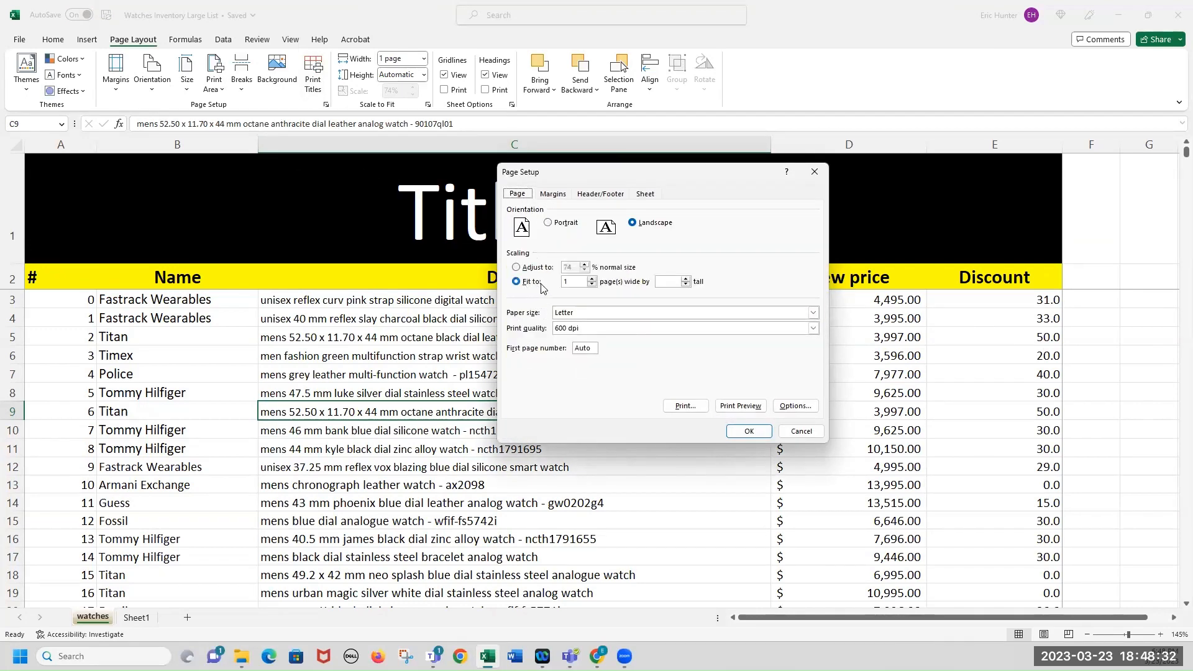
pyautogui.click(743, 406)
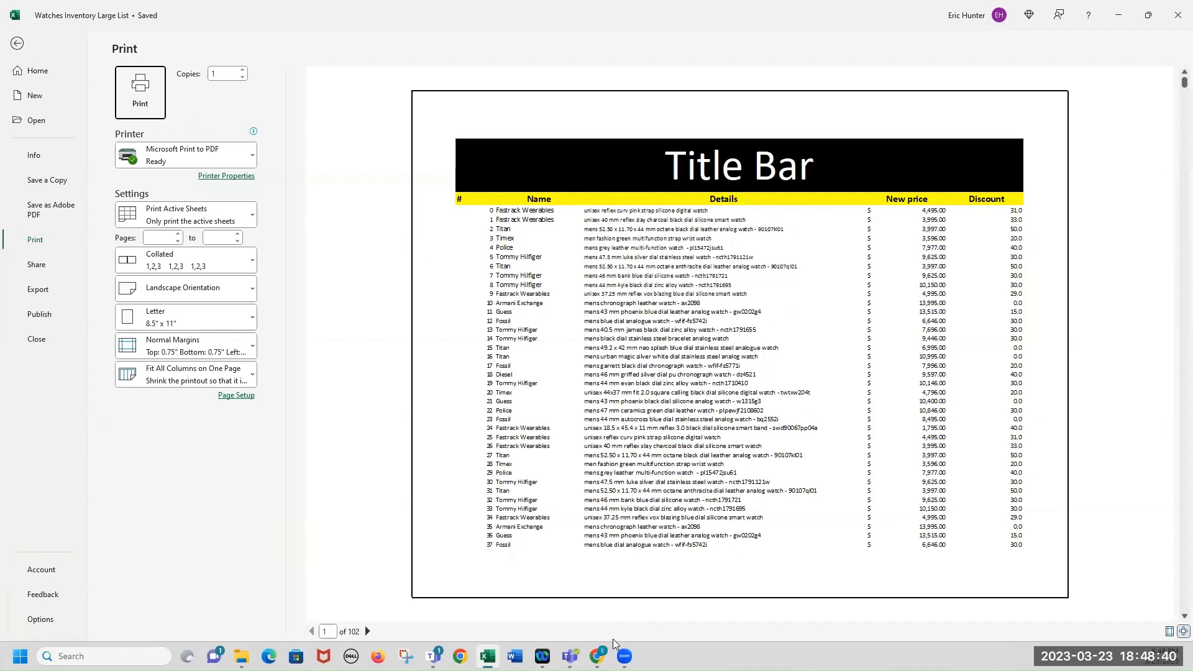
pyautogui.click(18, 43)
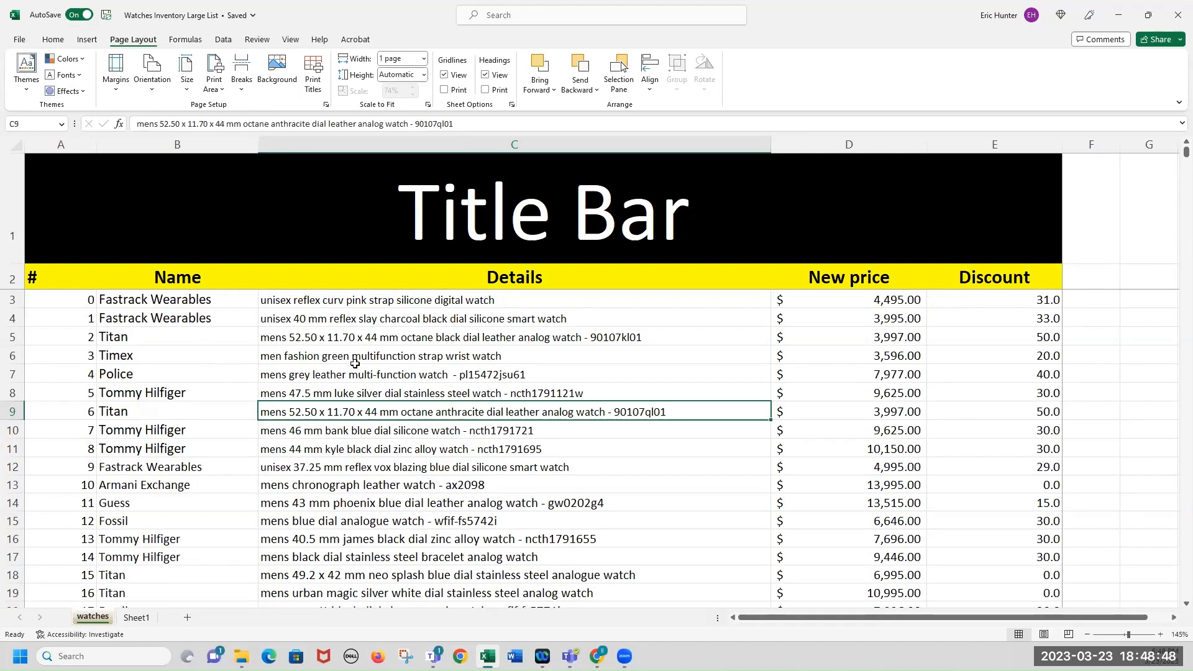
pyautogui.click(387, 304)
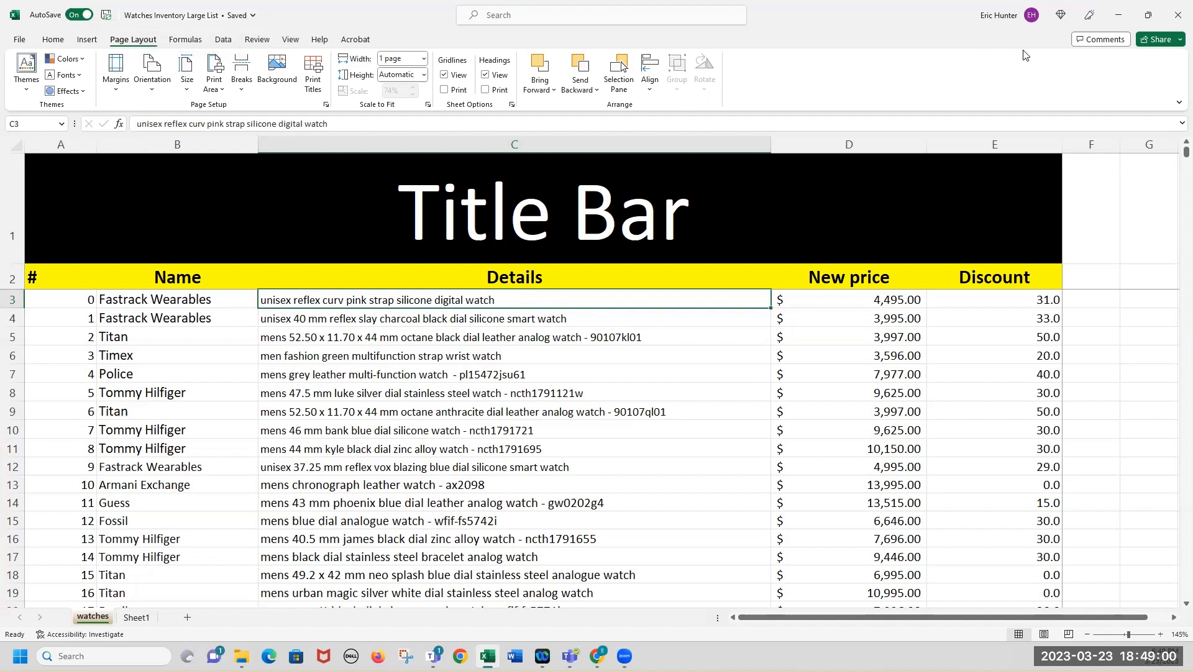
# - Save a copy of the workbook to the OneDrive Desktop folder as "Watches Inventory as of 3-23-23" with the Excel window restored to a smaller size
pyautogui.click(1148, 15)
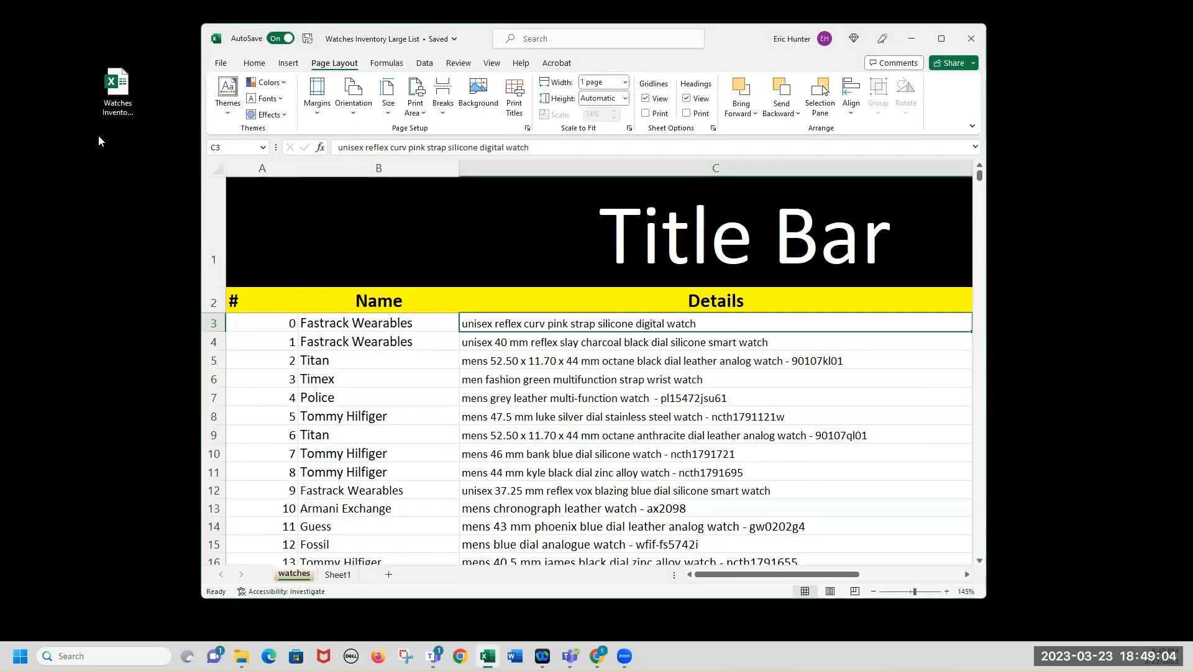
pyautogui.click(227, 66)
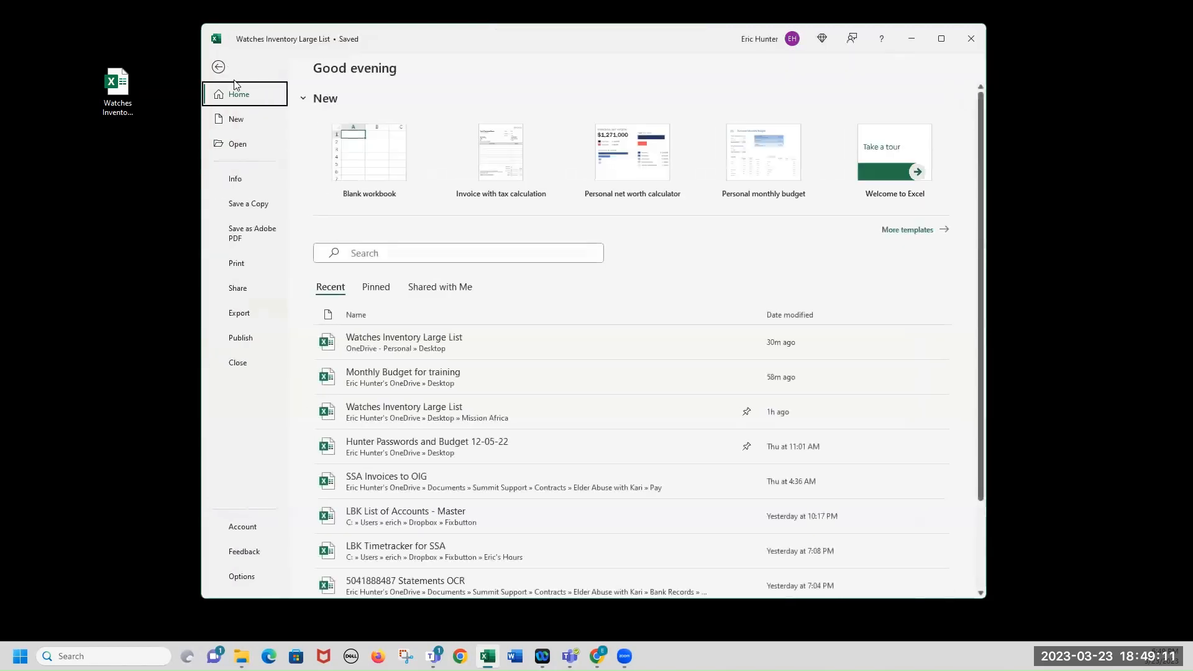
pyautogui.click(254, 207)
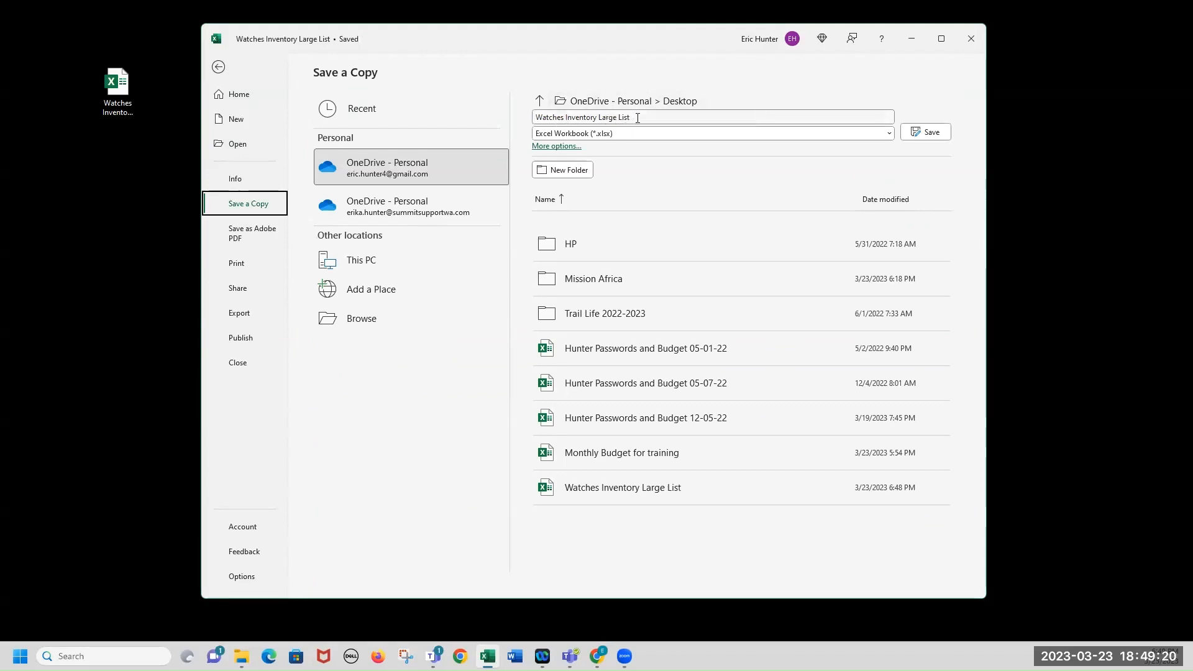
pyautogui.click(644, 117)
pyautogui.click(650, 117)
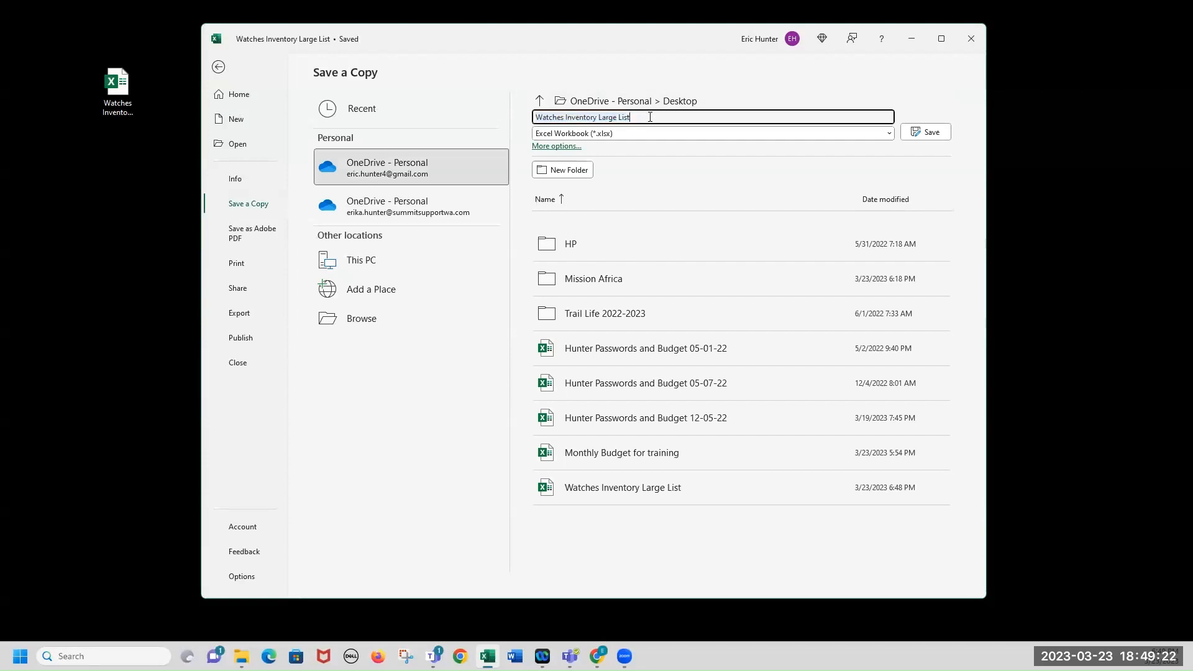
pyautogui.press('BackSpace')
pyautogui.press('BackSpace')
pyautogui.press('BackSpace')
pyautogui.press('BackSpace')
pyautogui.press('BackSpace')
pyautogui.press('BackSpace')
pyautogui.press('BackSpace')
pyautogui.press('BackSpace')
pyautogui.press('BackSpace')
pyautogui.press('BackSpace')
pyautogui.write('as of ')
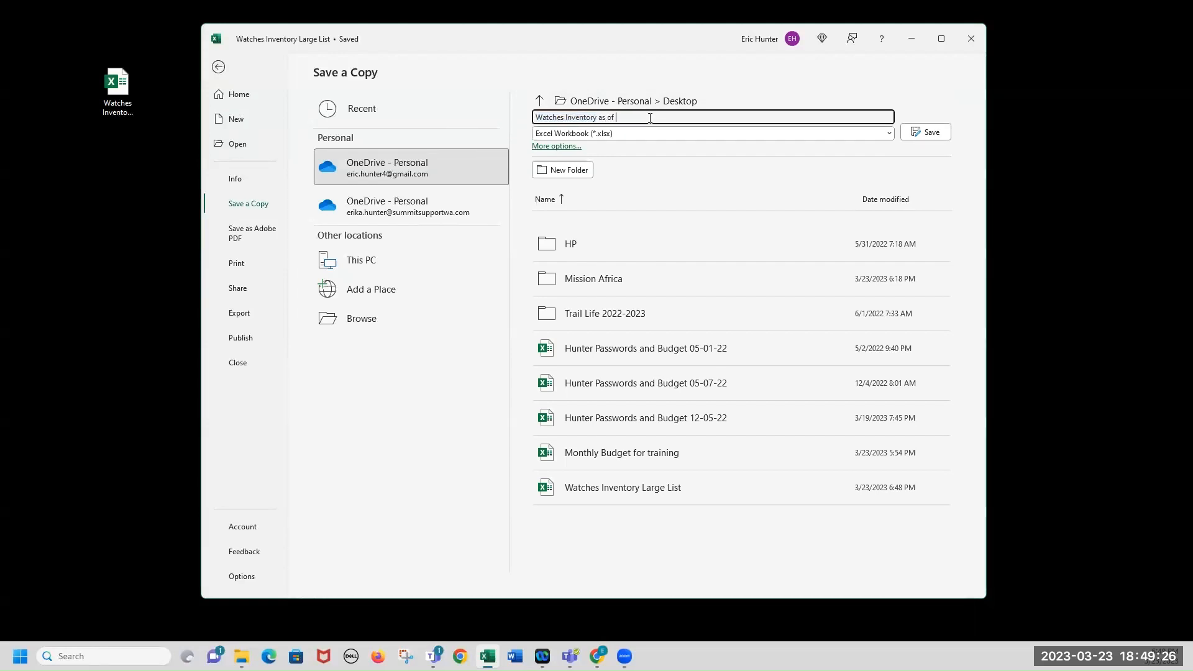
pyautogui.write('3-23')
pyautogui.click(927, 131)
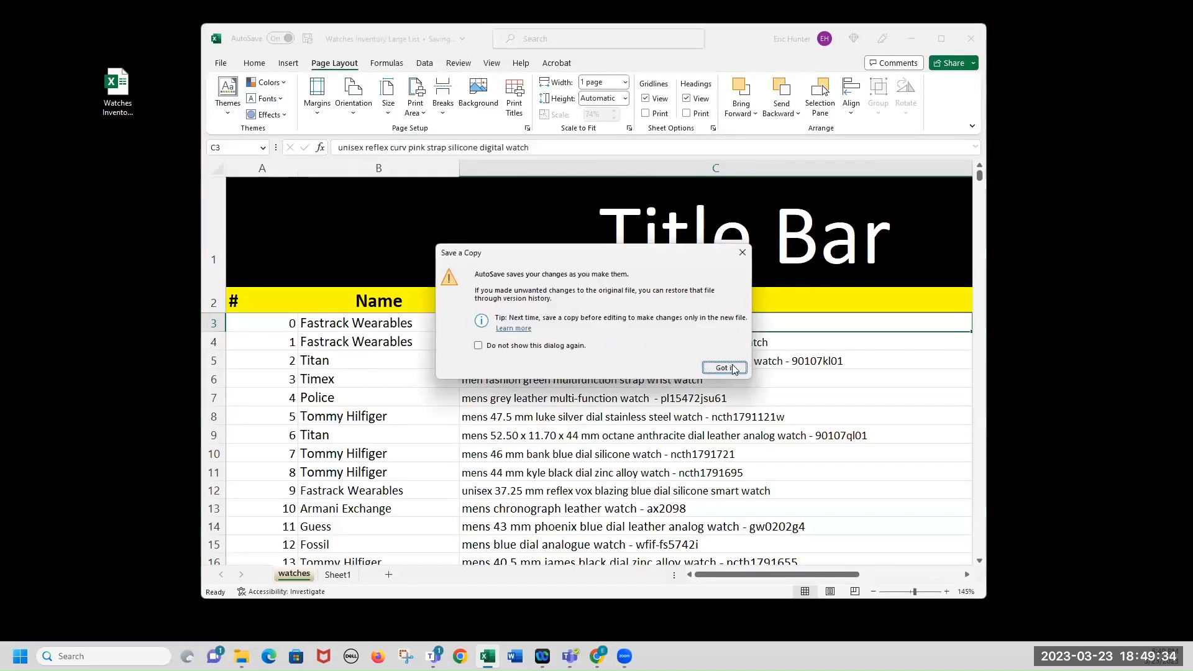
pyautogui.click(721, 366)
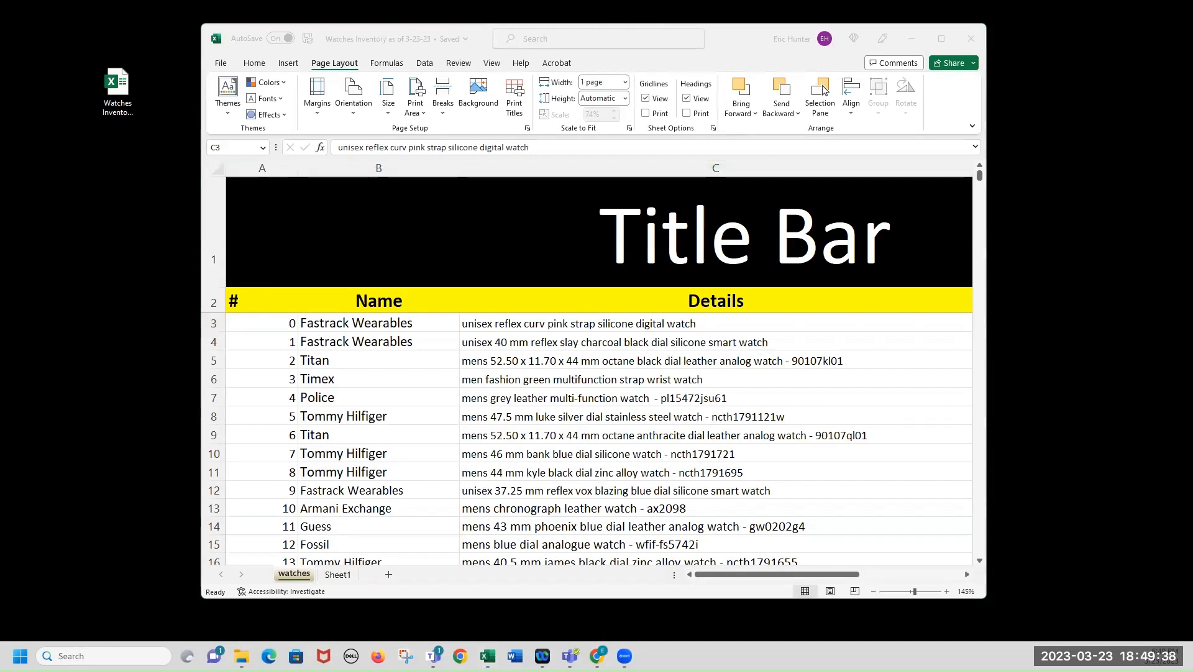
# - Move the workbook window aside and place the new copy's desktop icon beside the original file
pyautogui.click(575, 63)
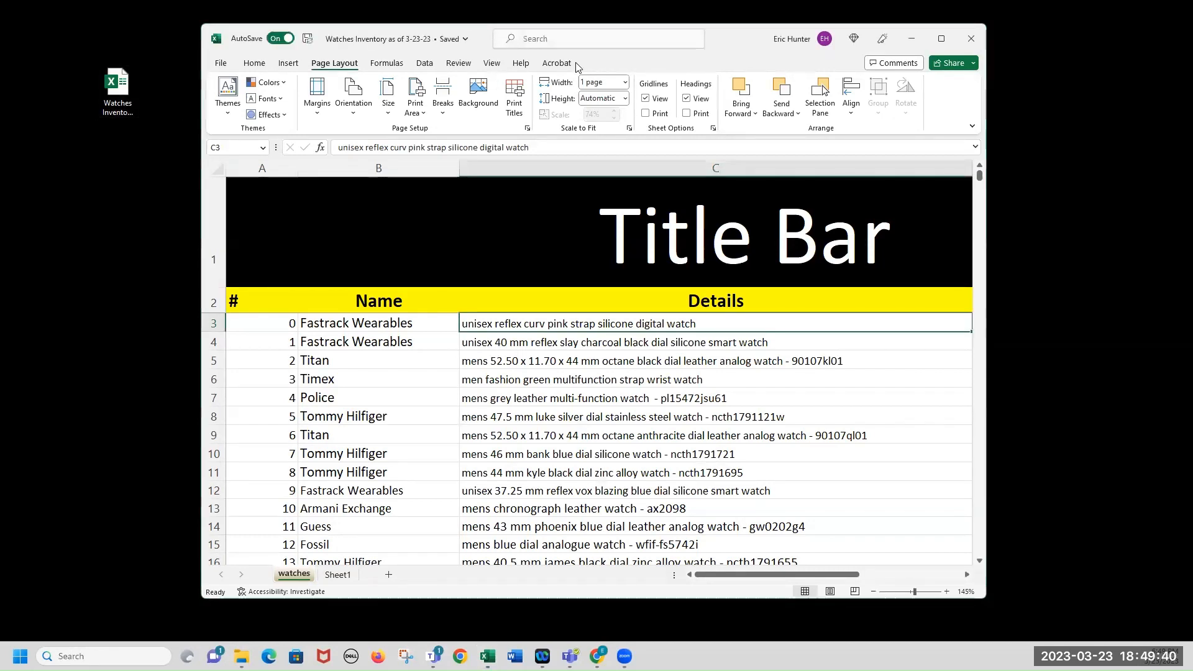
pyautogui.moveTo(576, 62); pyautogui.dragTo(709, 79)
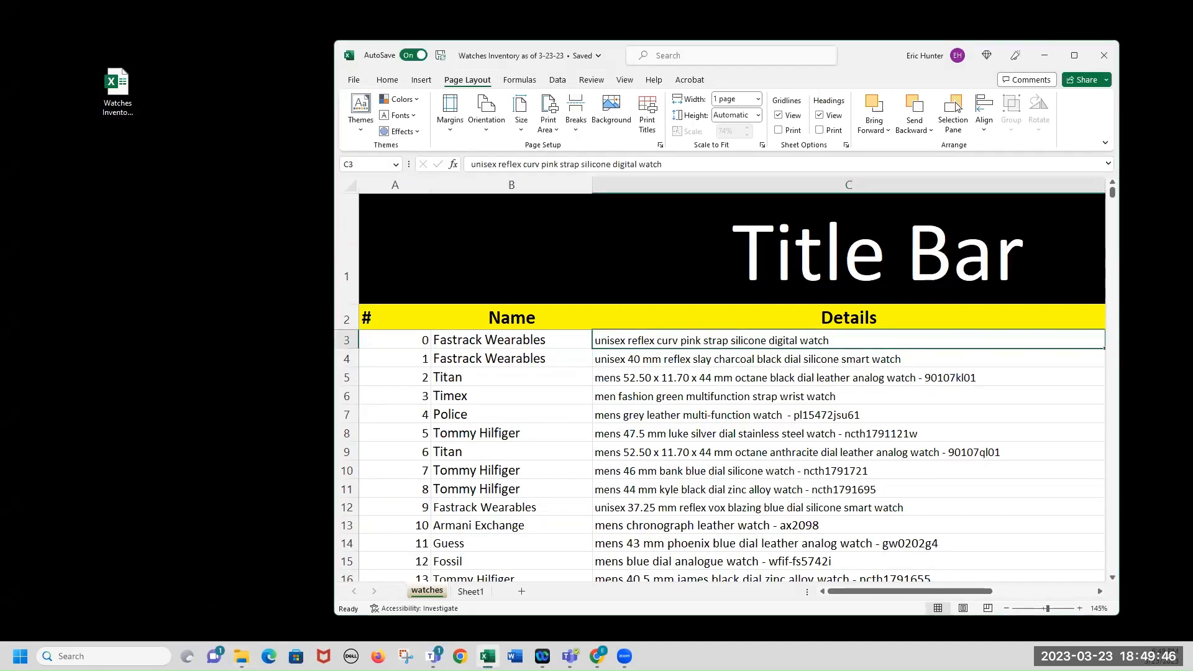
pyautogui.moveTo(214, 217); pyautogui.dragTo(161, 88)
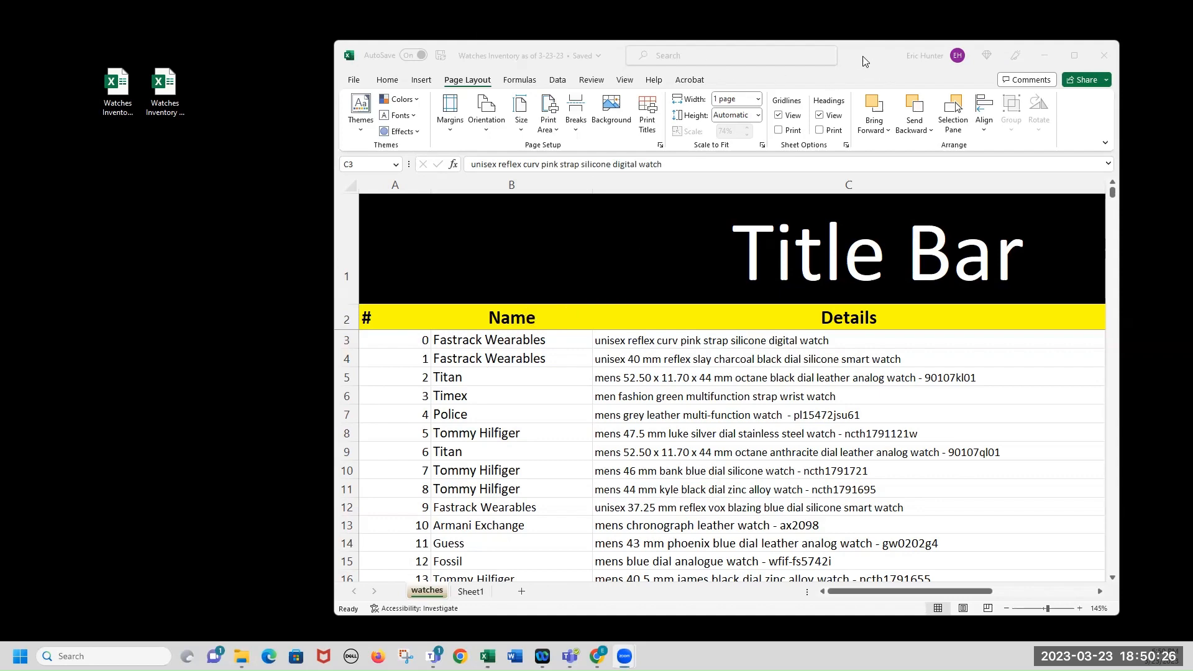
# - Reposition and widen the workbook window, and set the worksheet zoom to 115% so that columns A to E fit
pyautogui.moveTo(865, 59); pyautogui.dragTo(753, 30)
pyautogui.moveTo(1006, 176); pyautogui.dragTo(1136, 176)
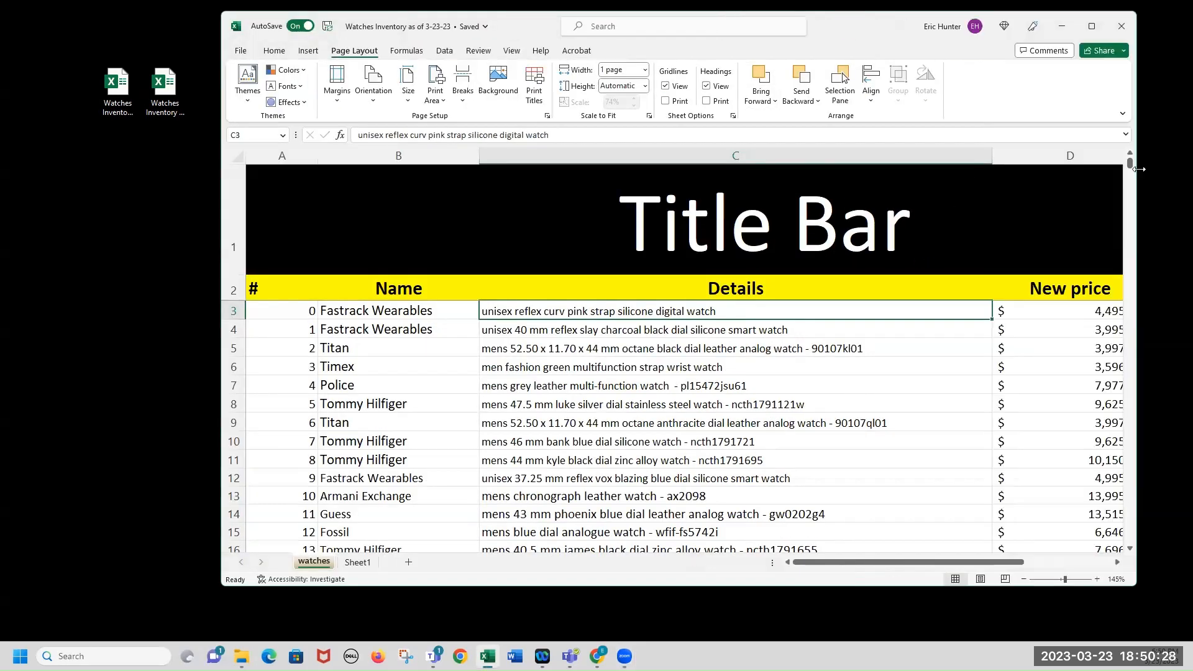
pyautogui.scroll(-2, 737, 370)
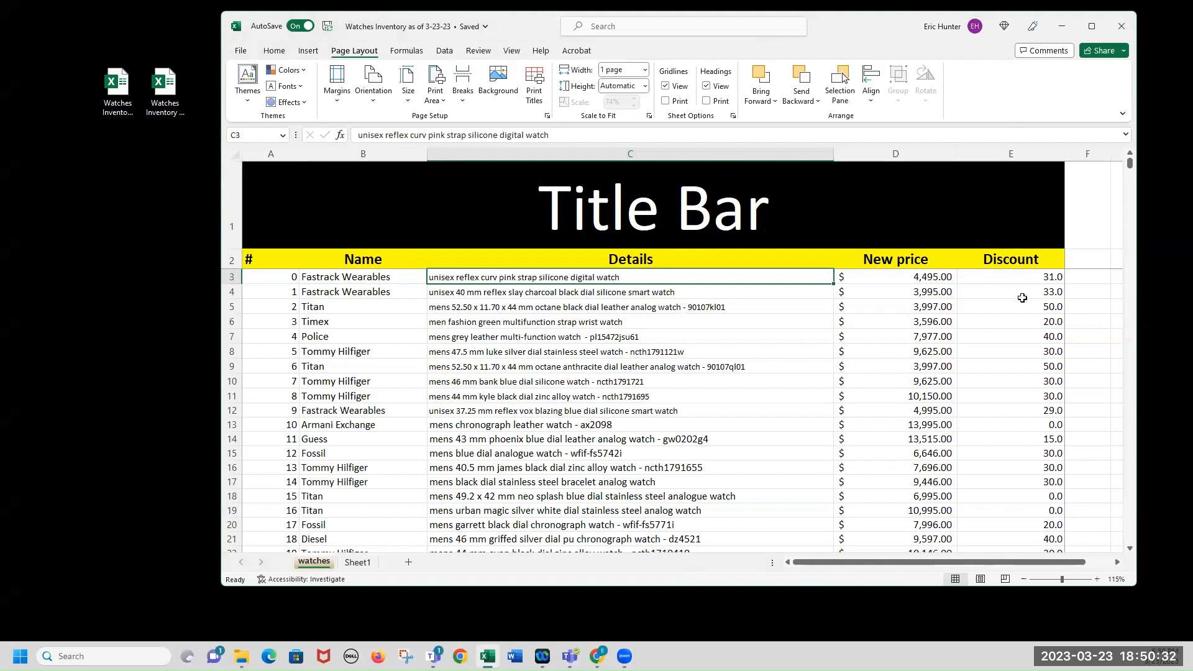
# - Hide the Discount column E, and unhide it again with the neighbouring columns D and F selected
pyautogui.rightClick(1010, 154)
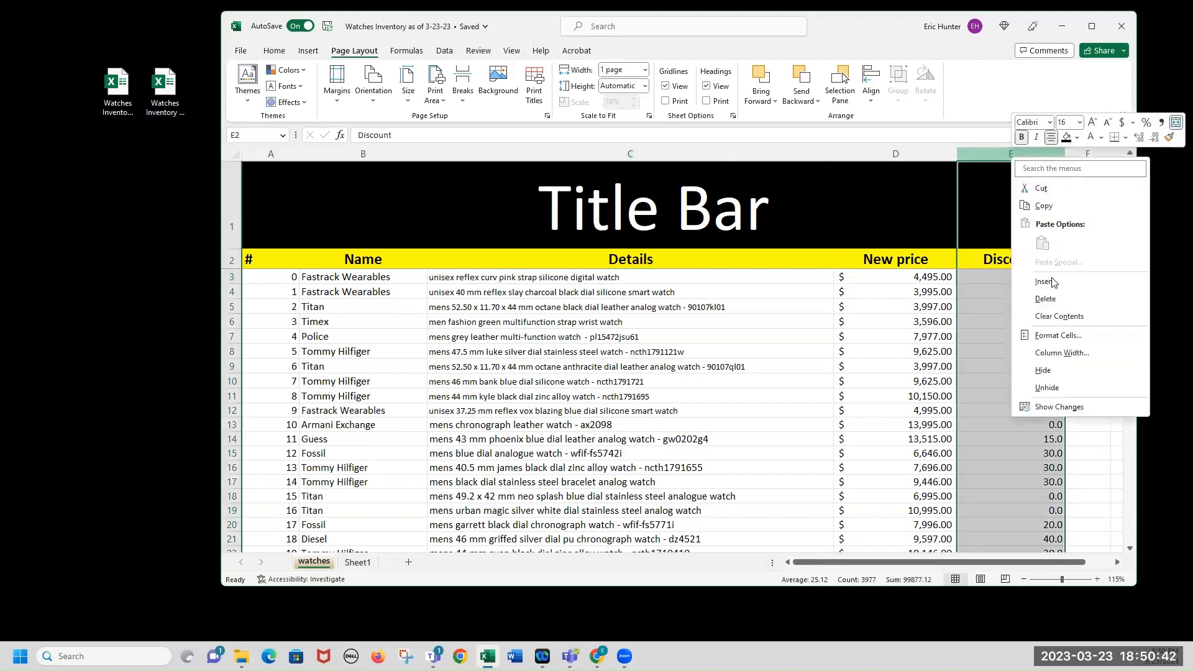
pyautogui.click(1044, 371)
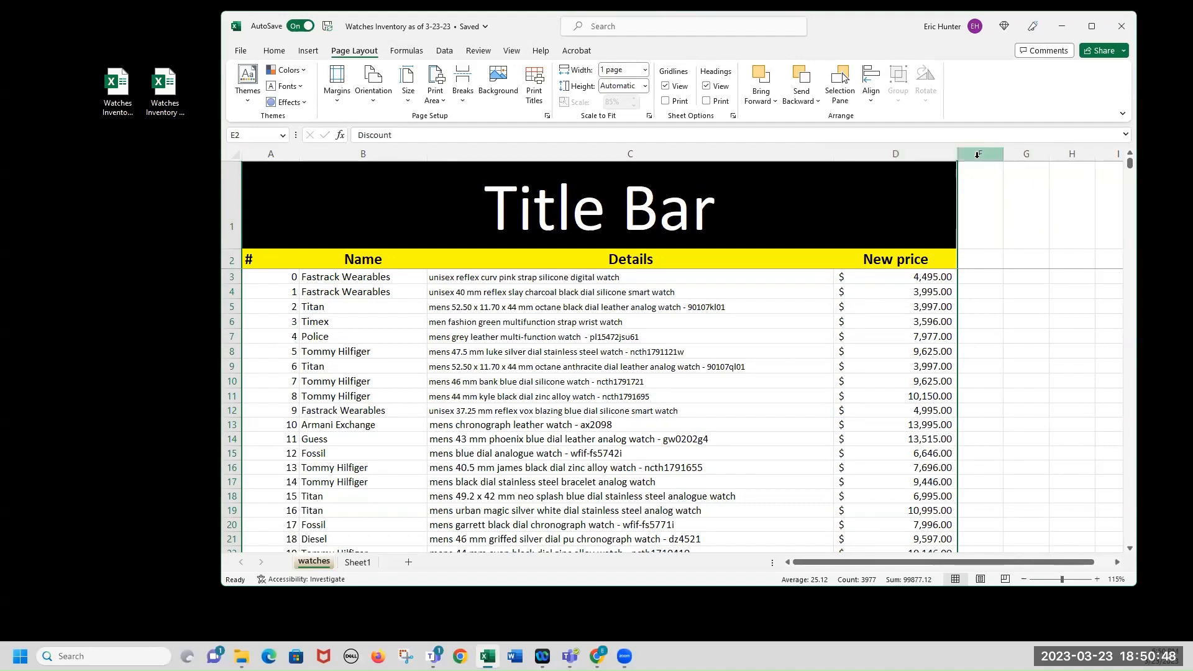
pyautogui.moveTo(947, 152); pyautogui.dragTo(978, 153)
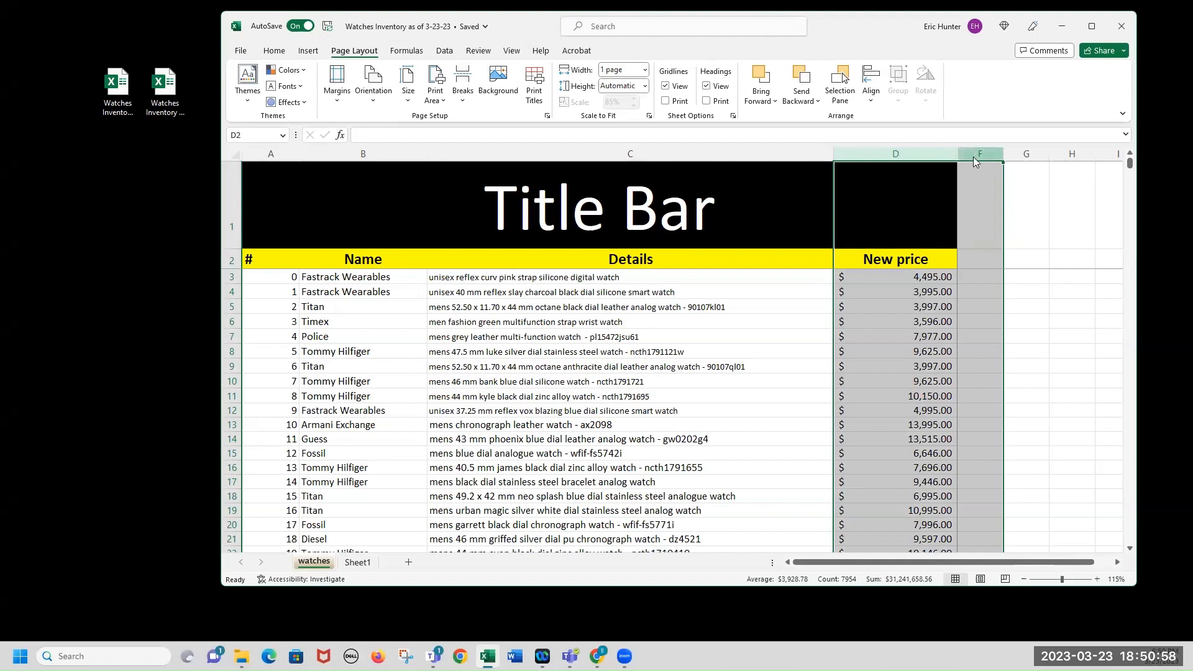
pyautogui.rightClick(974, 161)
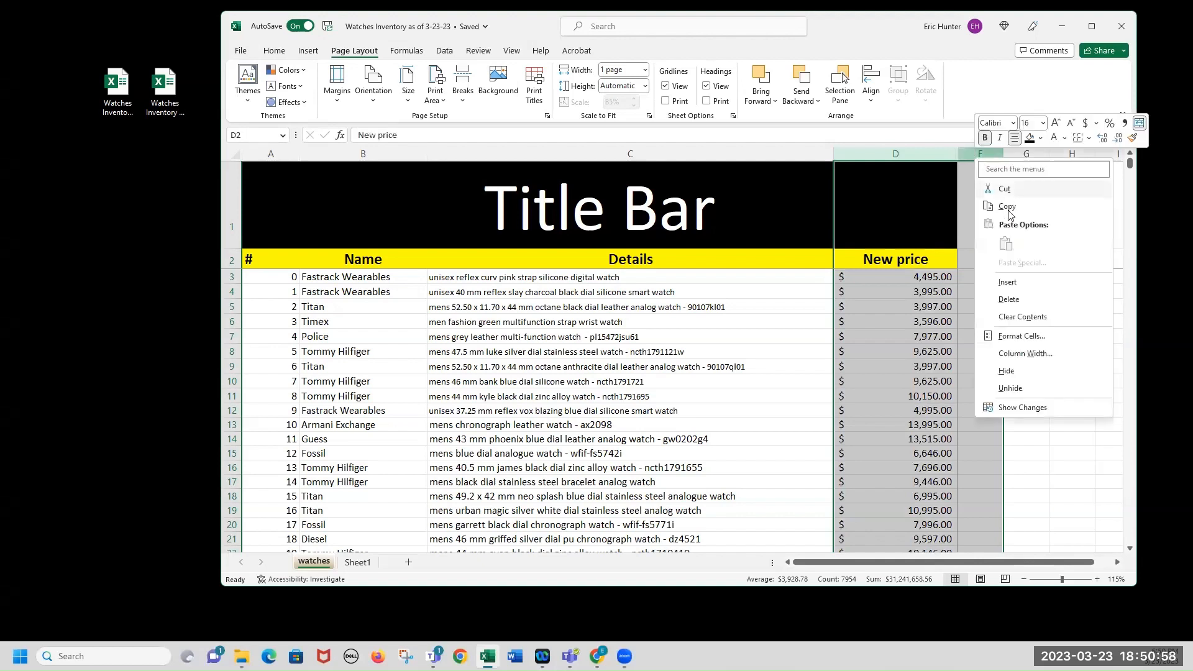
pyautogui.click(1009, 388)
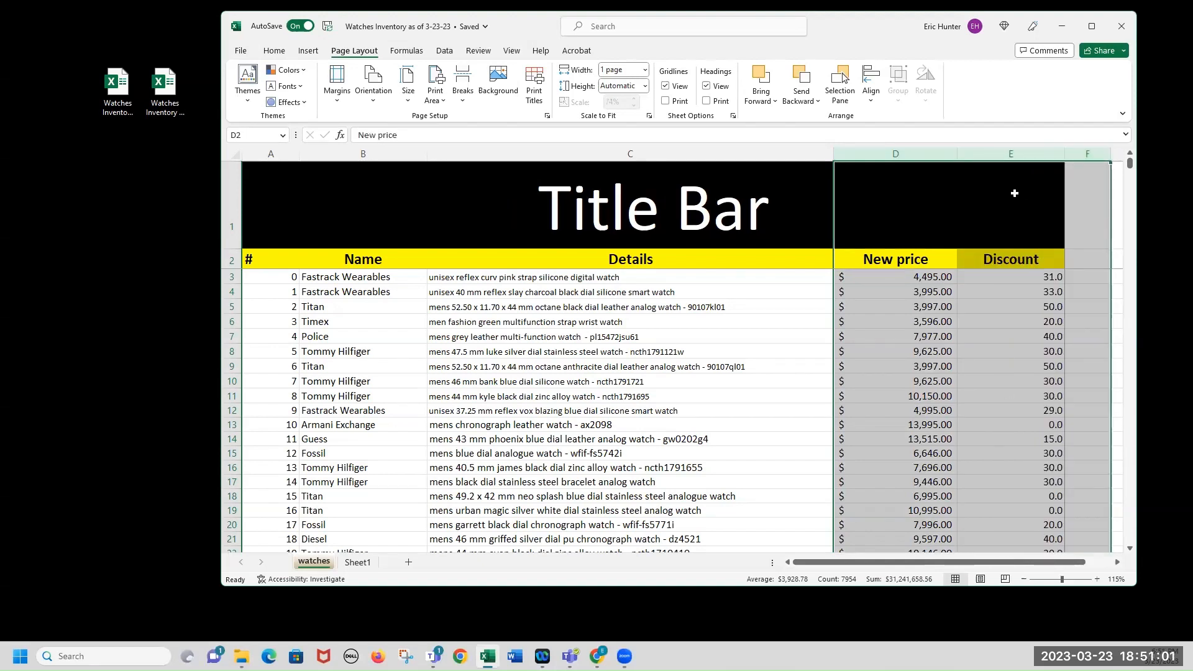
pyautogui.click(1010, 351)
# - Bring up the available commands for the Discount column E and for worksheet row 5
pyautogui.click(1020, 155)
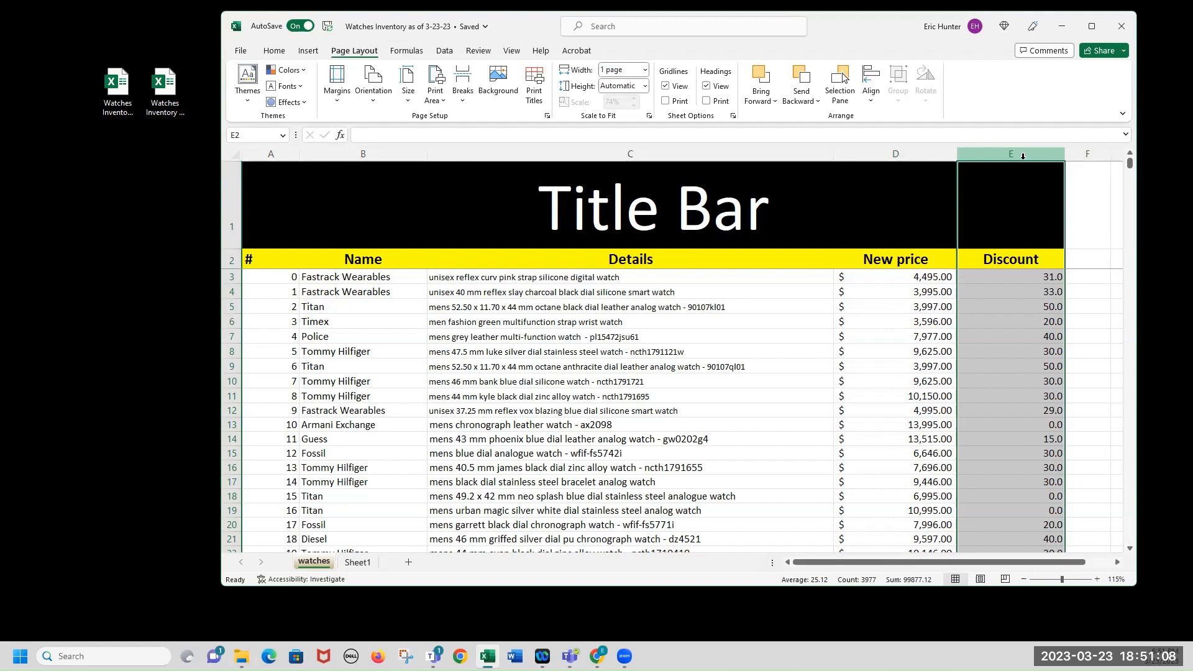
pyautogui.rightClick(1026, 159)
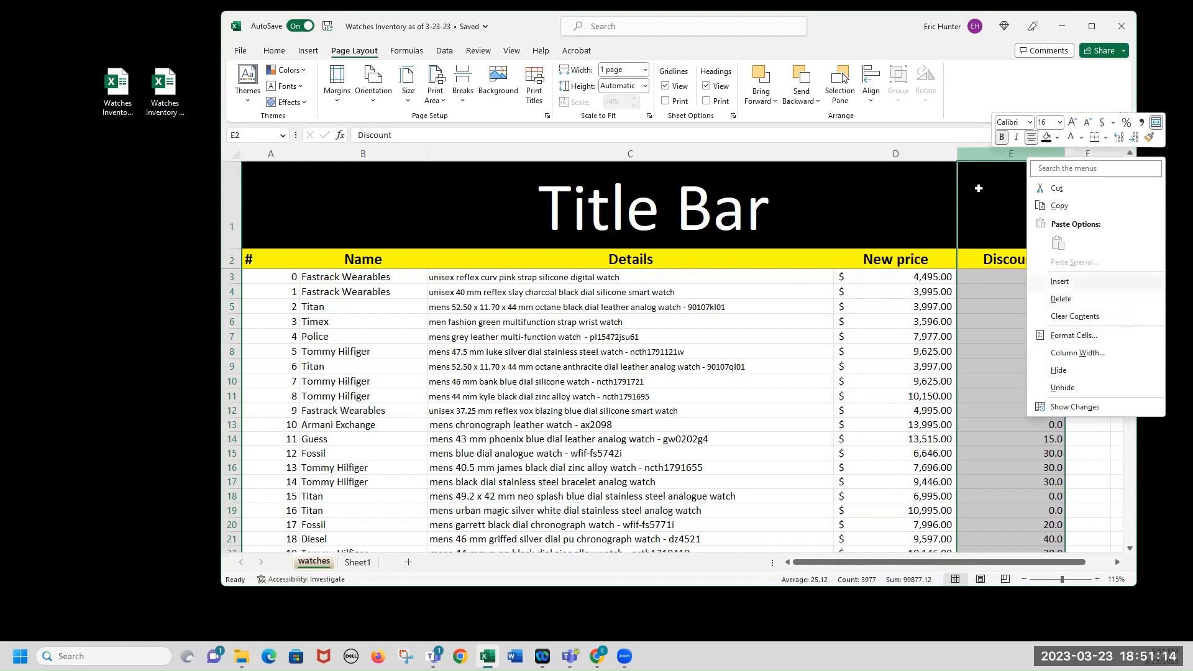
pyautogui.click(992, 156)
pyautogui.click(1010, 154)
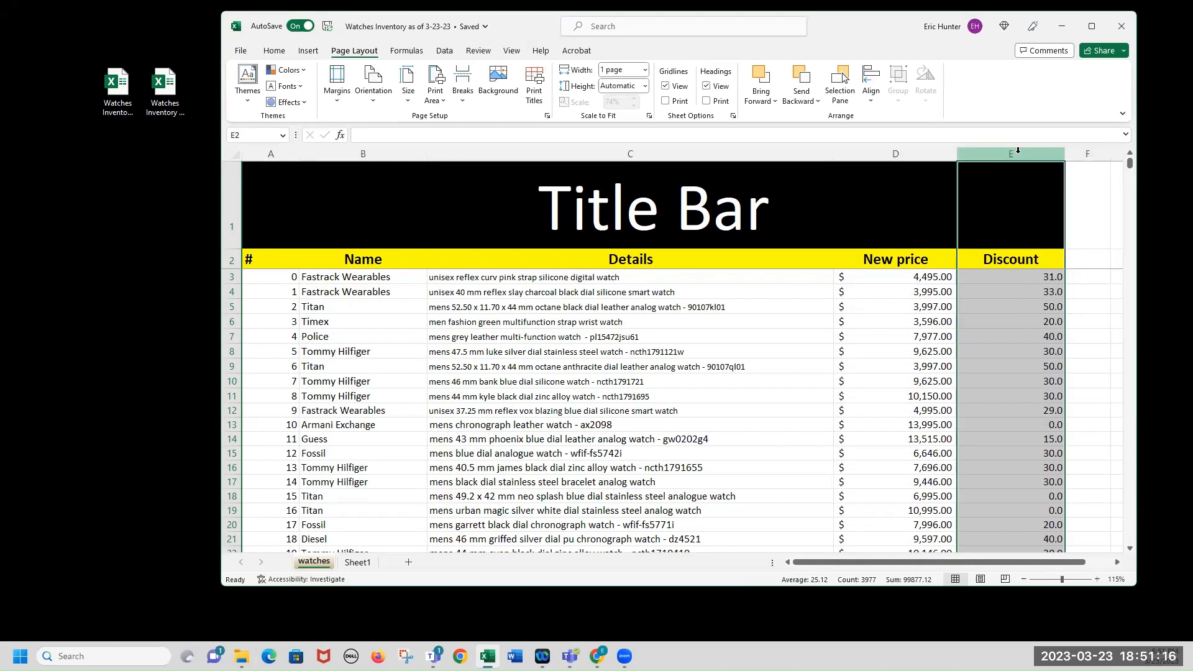
pyautogui.click(228, 306)
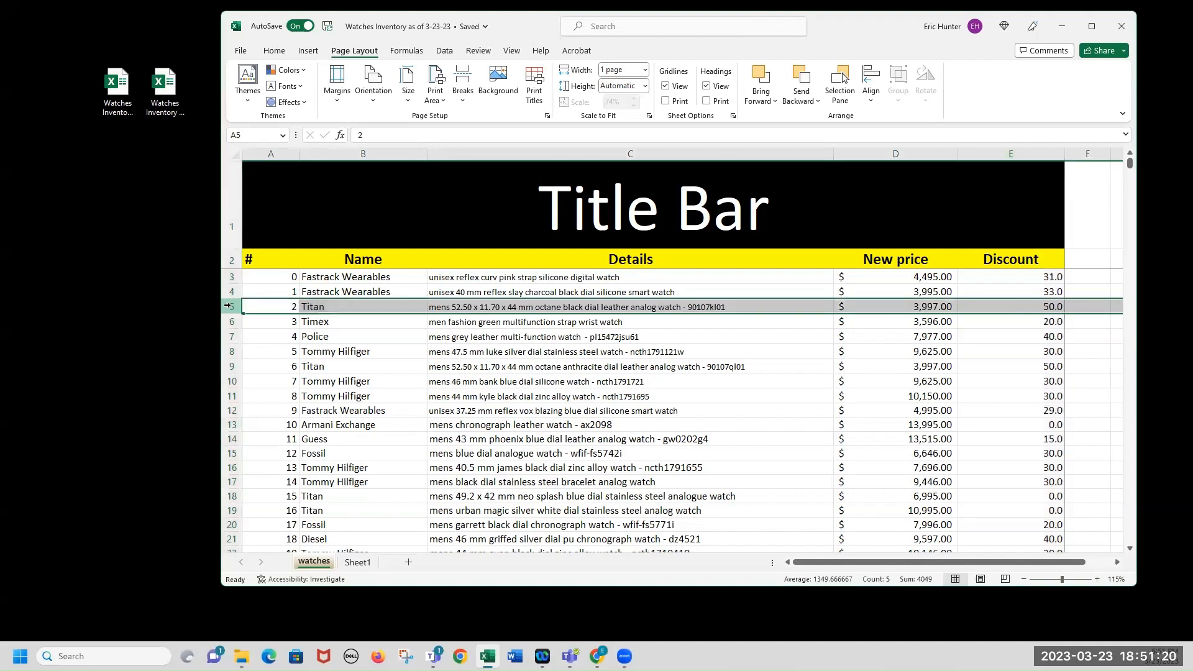
pyautogui.rightClick(231, 310)
# - Examine the end of the watches inventory and the summary row below the New price and Discount columns
pyautogui.moveTo(1130, 169); pyautogui.dragTo(1131, 539)
pyautogui.scroll(-1, 950, 529)
pyautogui.click(950, 529)
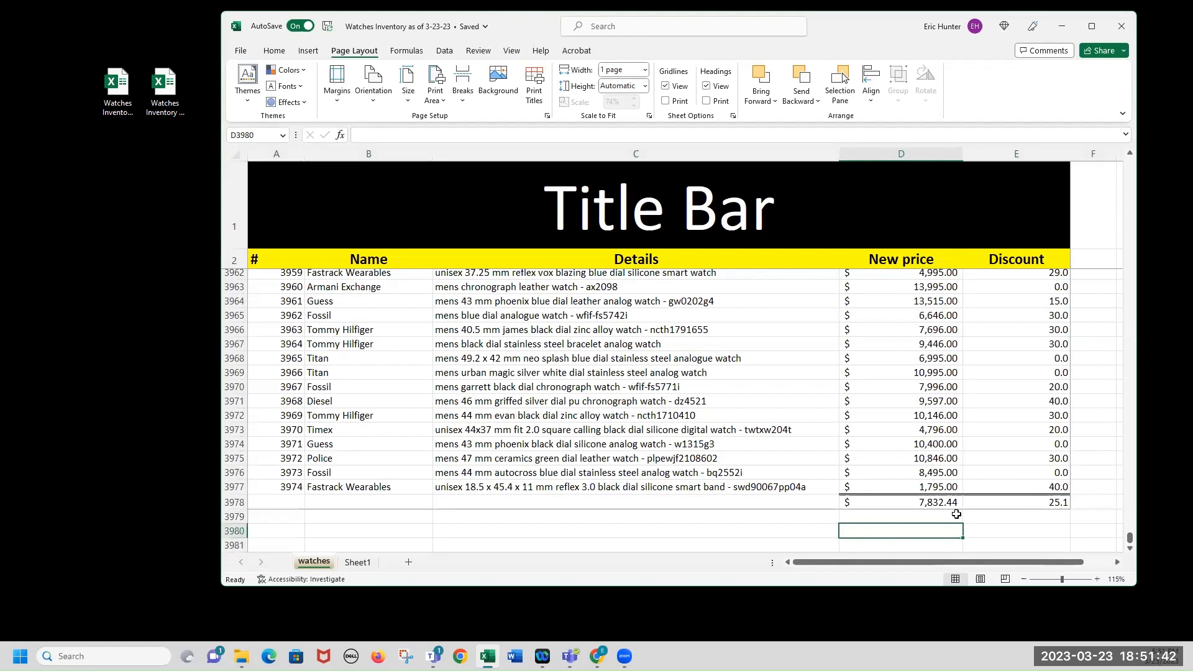
# - Clear the sample text in A1:A3 on Sheet1 and enter "Budget" in cell A3
pyautogui.click(358, 566)
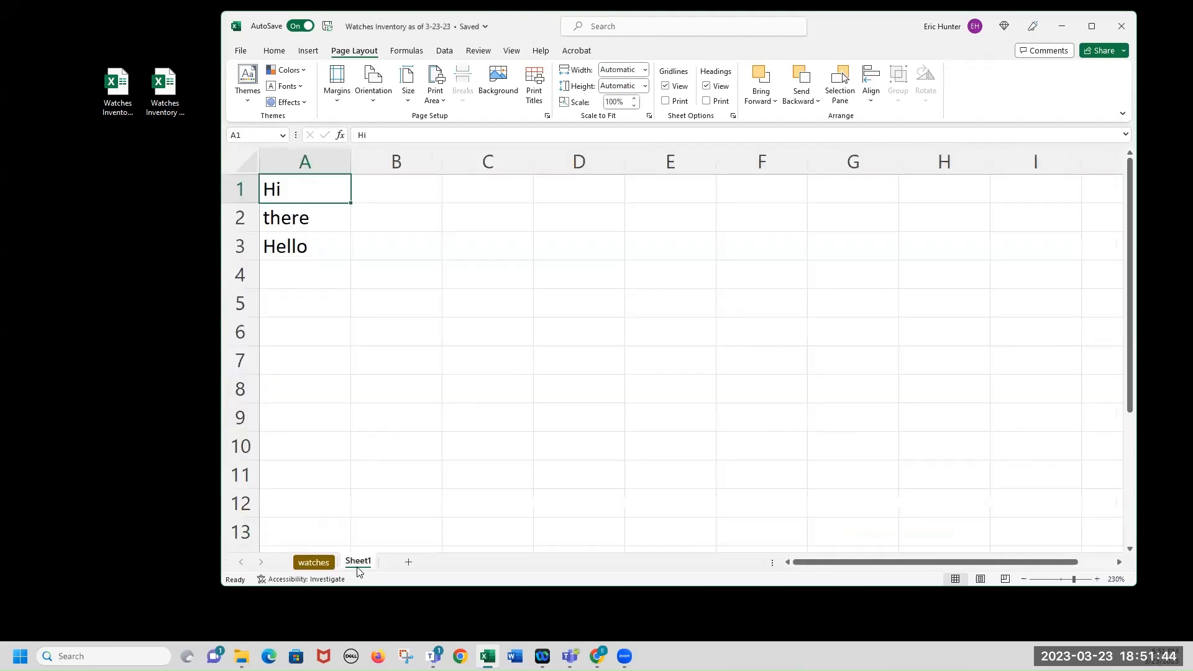
pyautogui.moveTo(331, 243); pyautogui.dragTo(316, 184)
pyautogui.press('Delete')
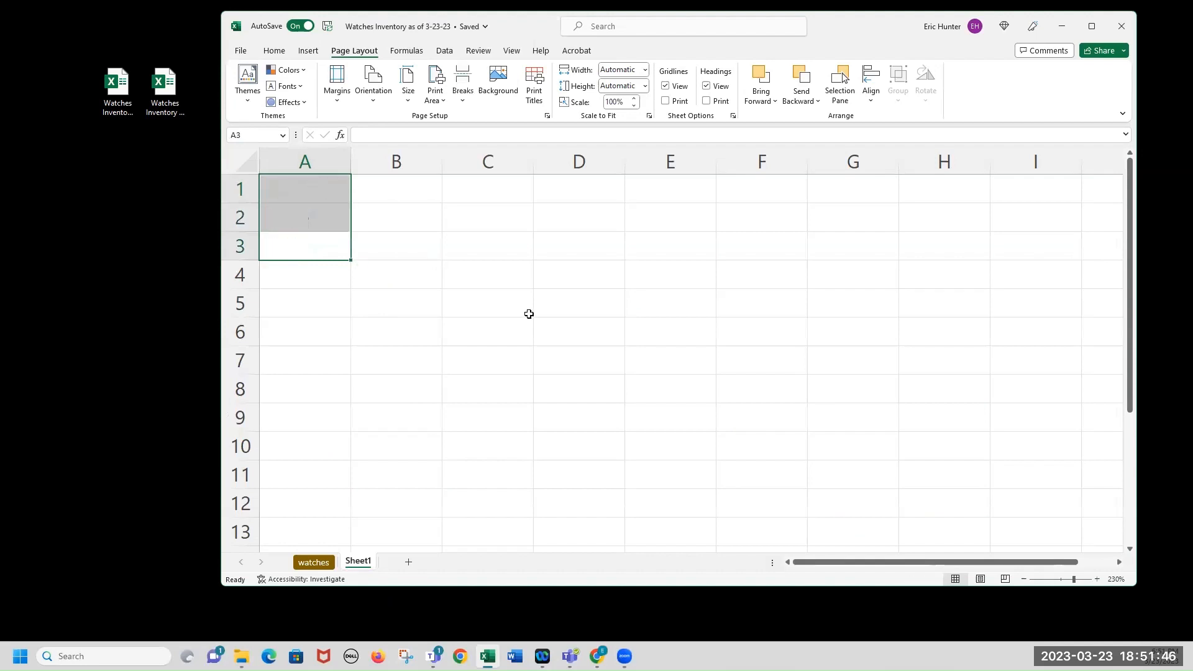
pyautogui.write('Budget')
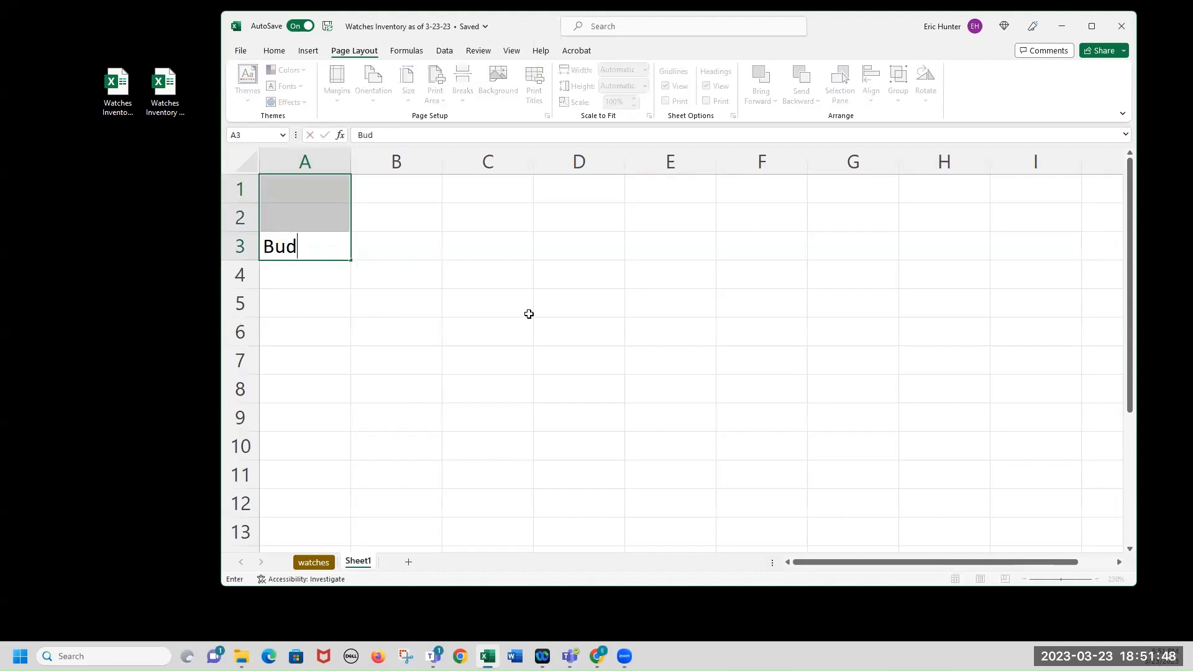
pyautogui.press('Return')
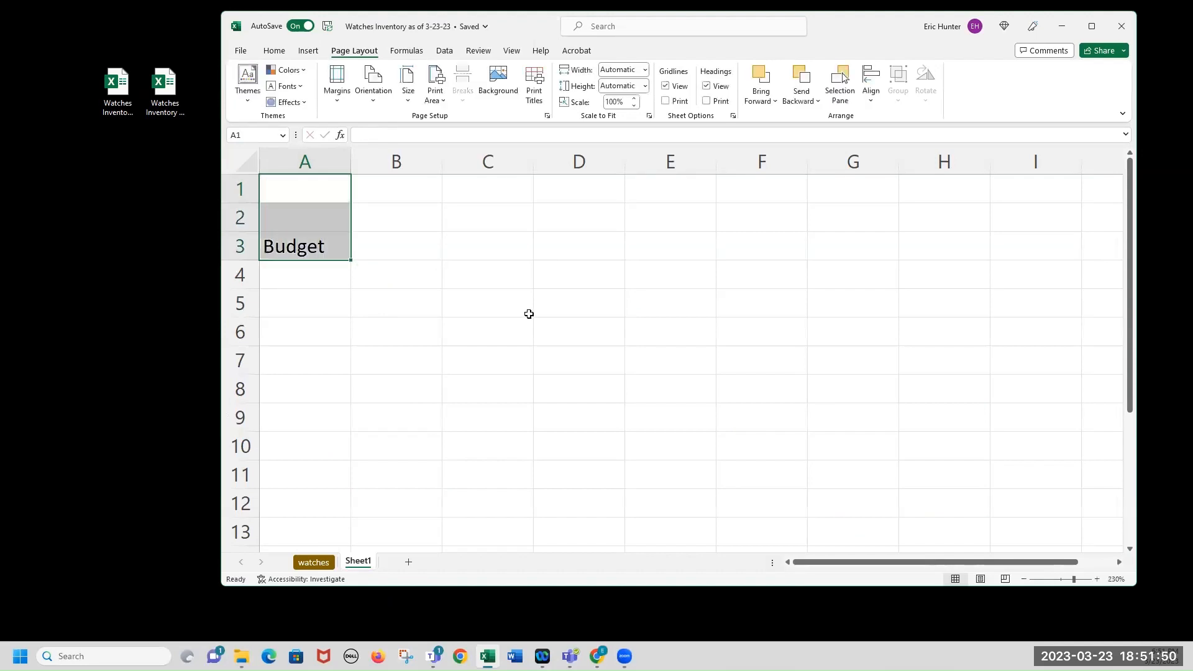
# - Enter the month headings Jan, Feb and Mar across row 4, starting in cell A4
pyautogui.press('Down')
pyautogui.press('Down')
pyautogui.press('Down')
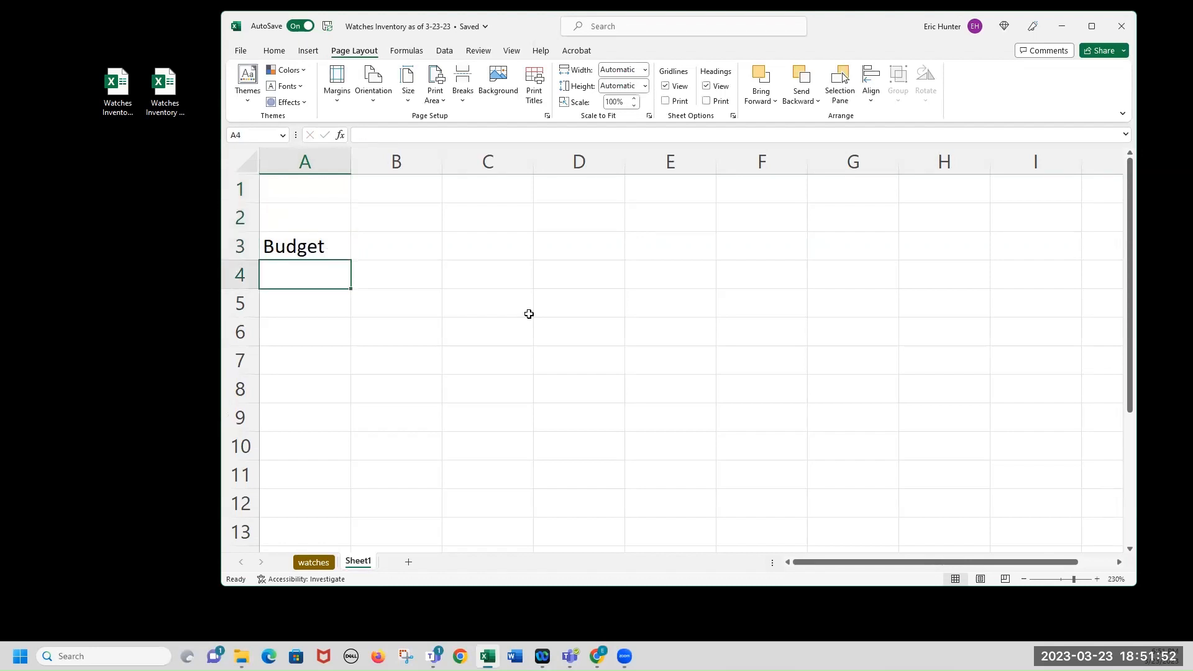
pyautogui.write('Jan')
pyautogui.press('Tab')
pyautogui.write('Feb')
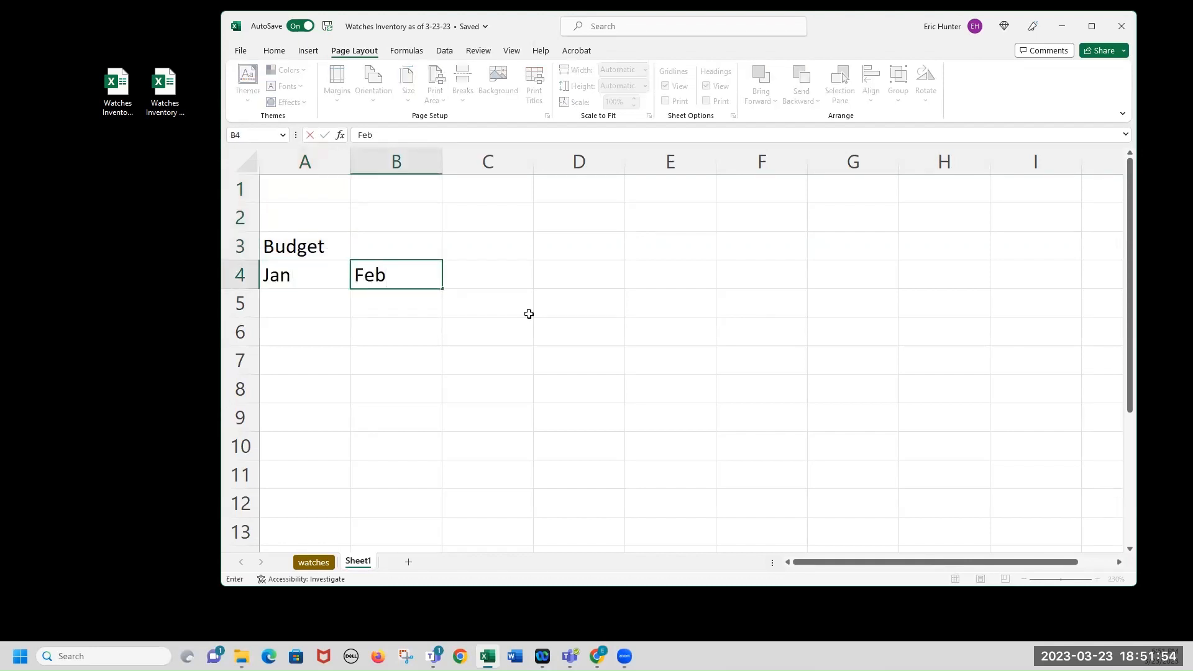
pyautogui.press('Tab')
pyautogui.write('Mar')
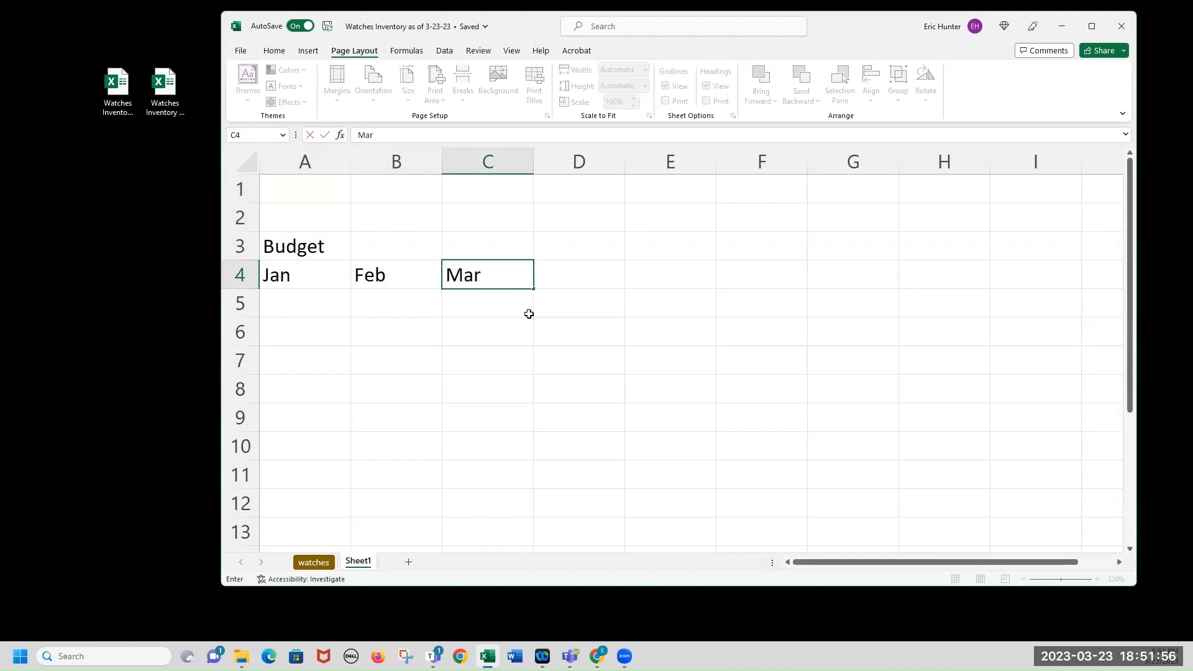
# - Insert a new column before column A, in front of the budget headings
pyautogui.rightClick(332, 164)
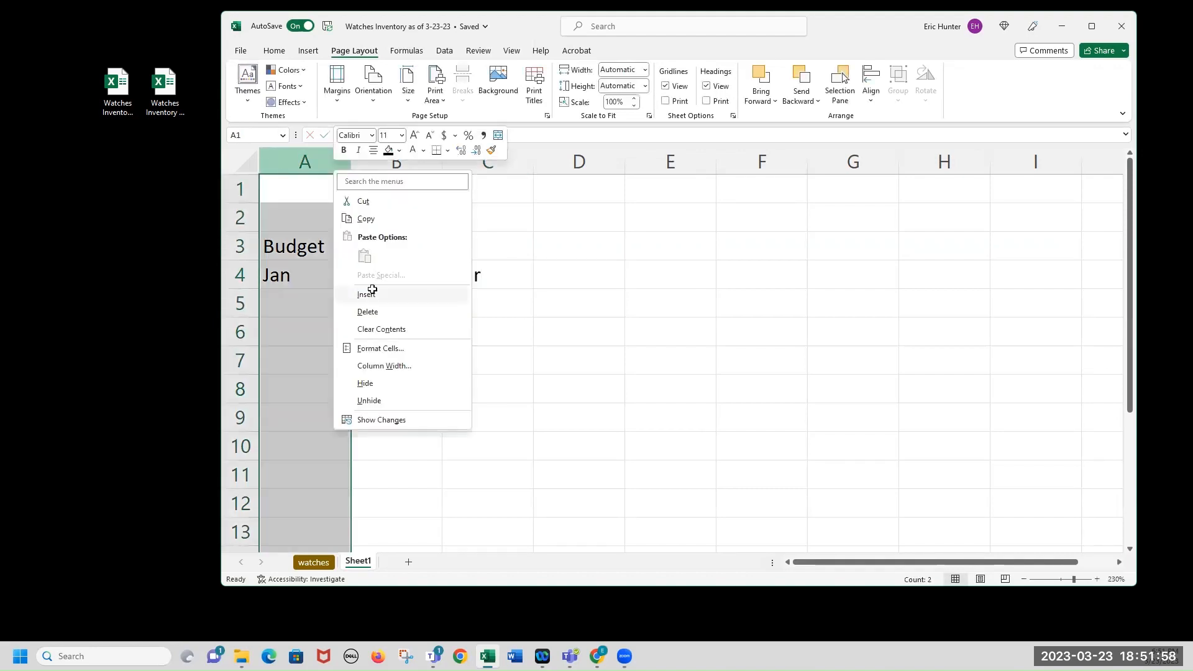
pyautogui.click(371, 294)
pyautogui.click(398, 249)
# - Enter the heading "Item" in A4 and the row labels "Mortage" and "Food" in the two cells below
pyautogui.click(320, 285)
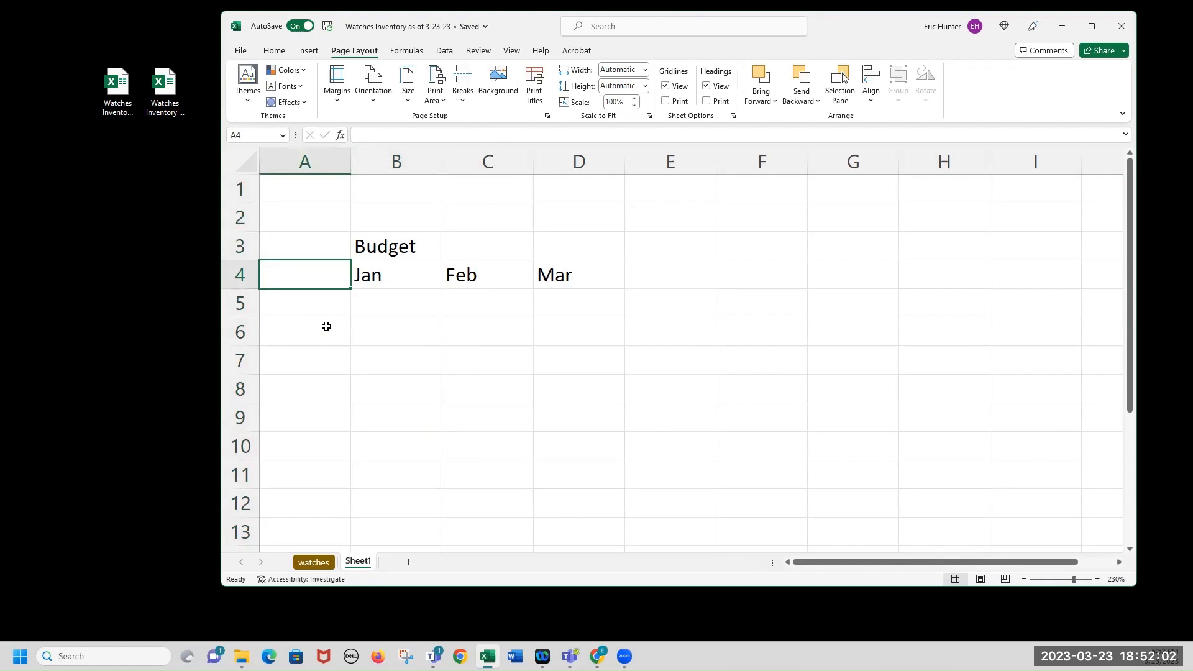
pyautogui.write('Item')
pyautogui.press('Return')
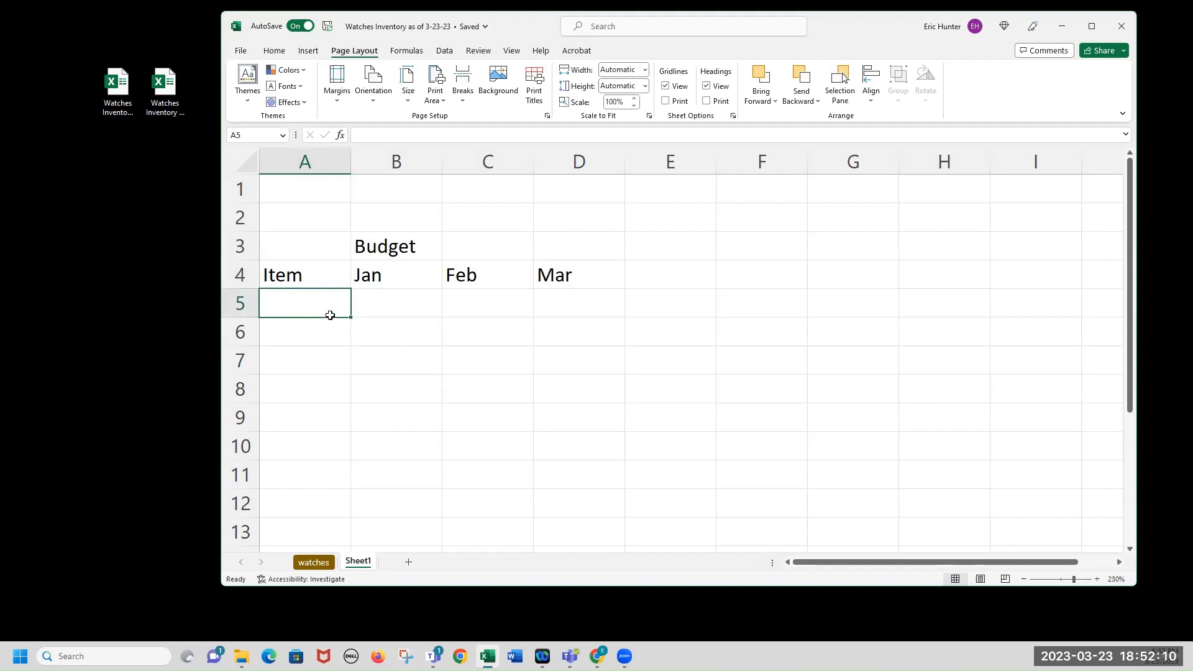
pyautogui.write('Mortage')
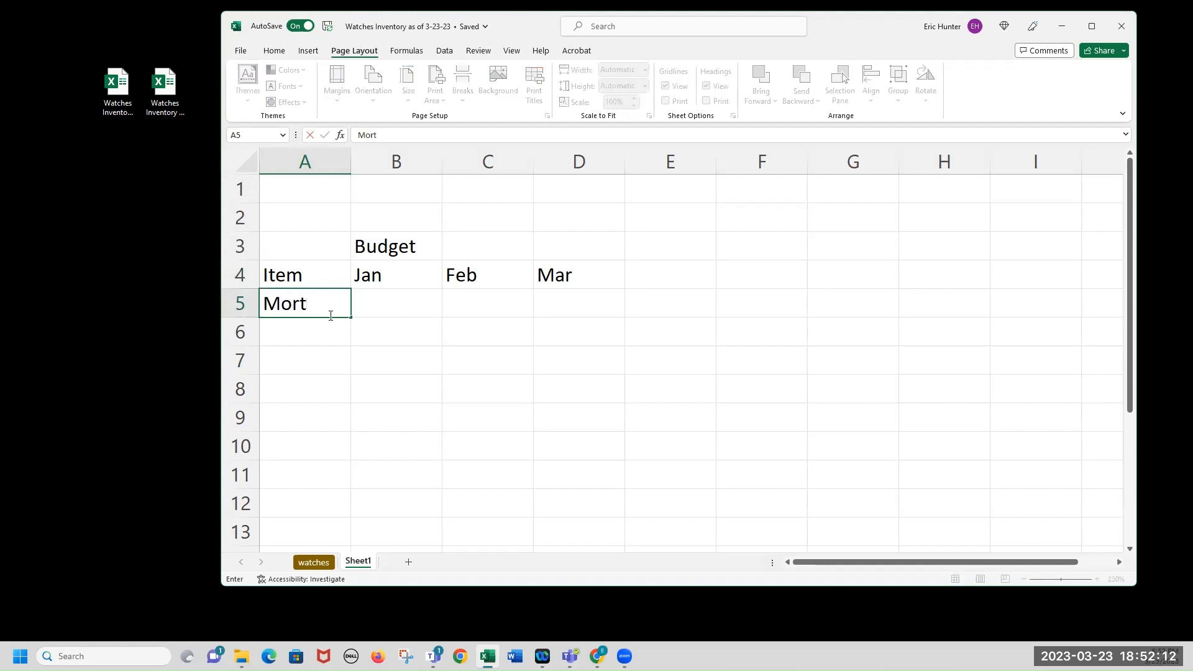
pyautogui.press('Return')
pyautogui.write('Food')
pyautogui.press('Return')
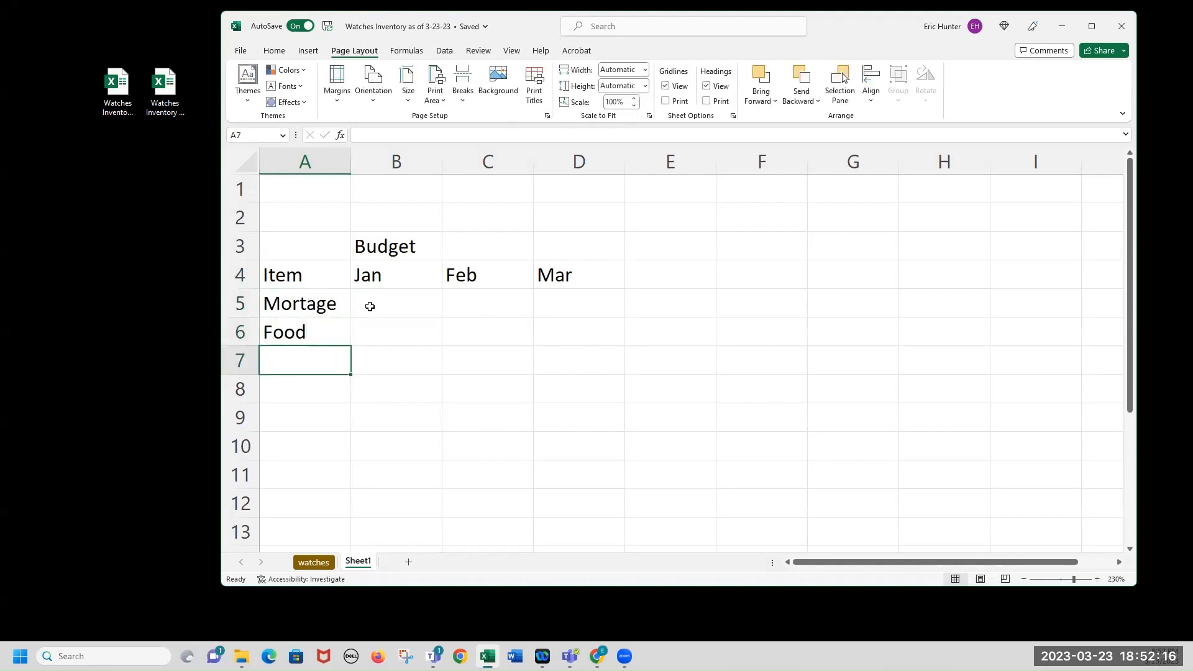
# - Fill the Mortage row with 2500 for each of Jan, Feb and Mar
pyautogui.click(370, 306)
pyautogui.write('2500')
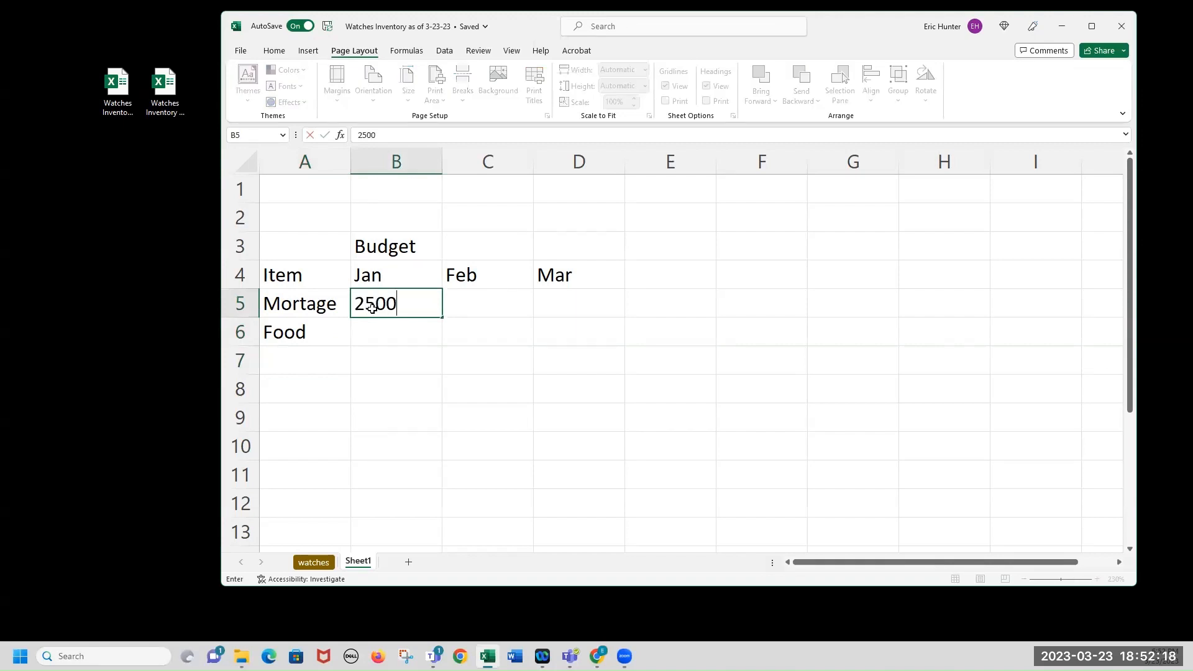
pyautogui.press('Tab')
pyautogui.write('2500')
pyautogui.press('Tab')
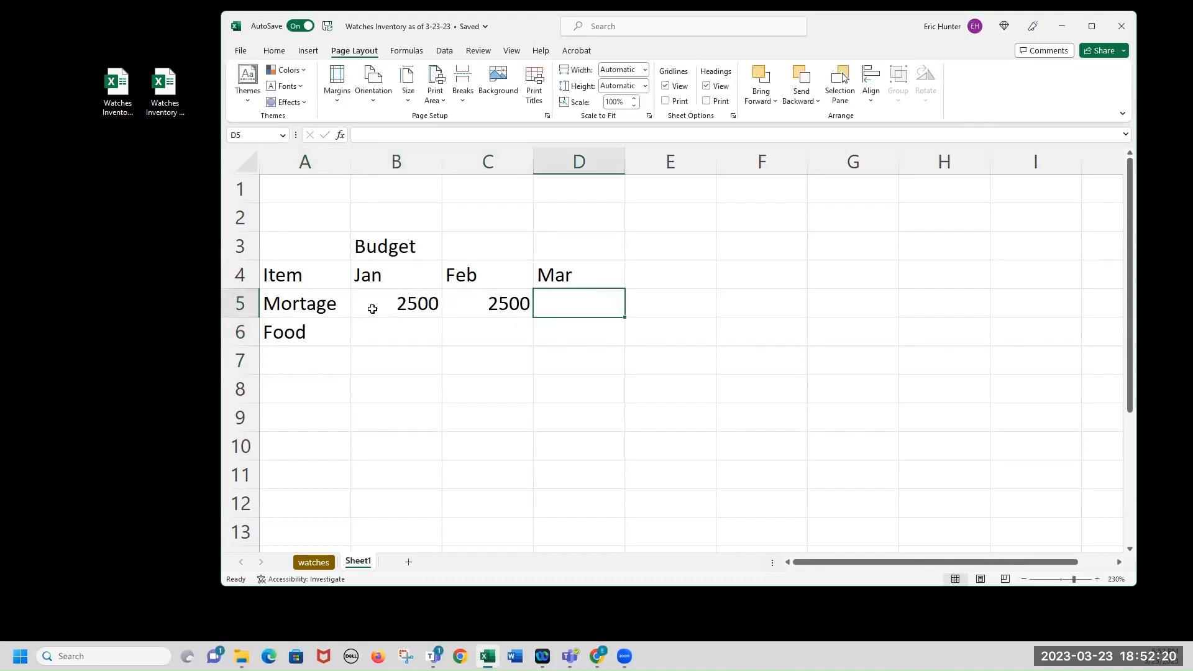
pyautogui.write('2500')
pyautogui.press('Return')
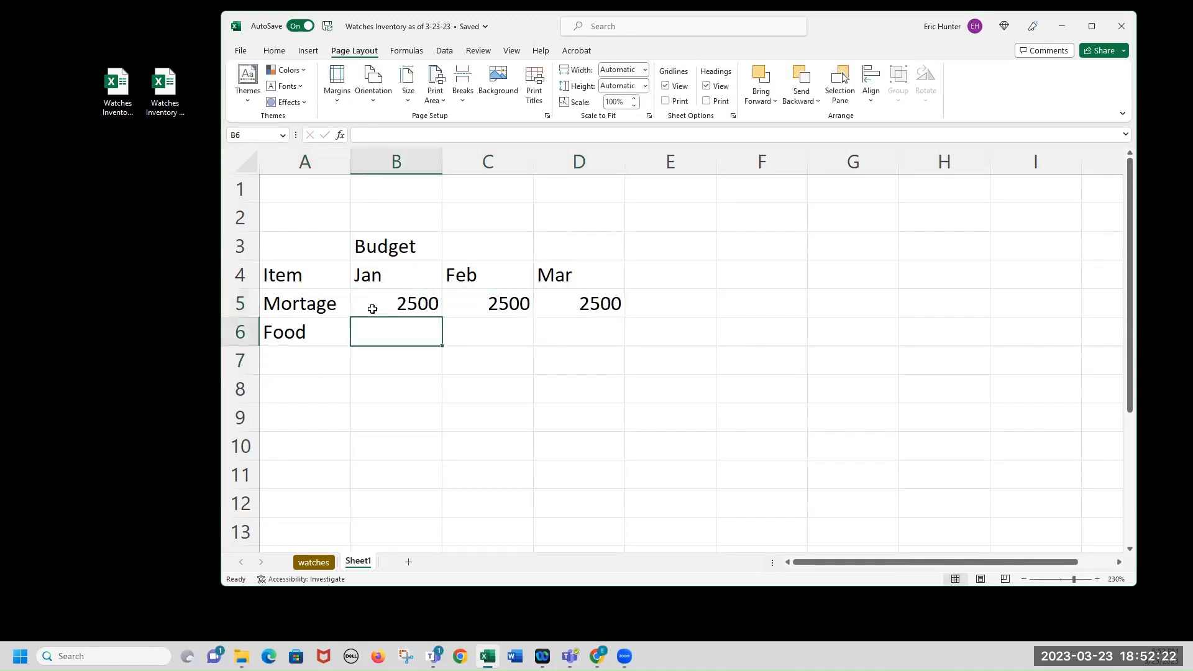
# - Fill the Food row with 684 for Jan, 900 for Feb and 1200 for Mar
pyautogui.write('684')
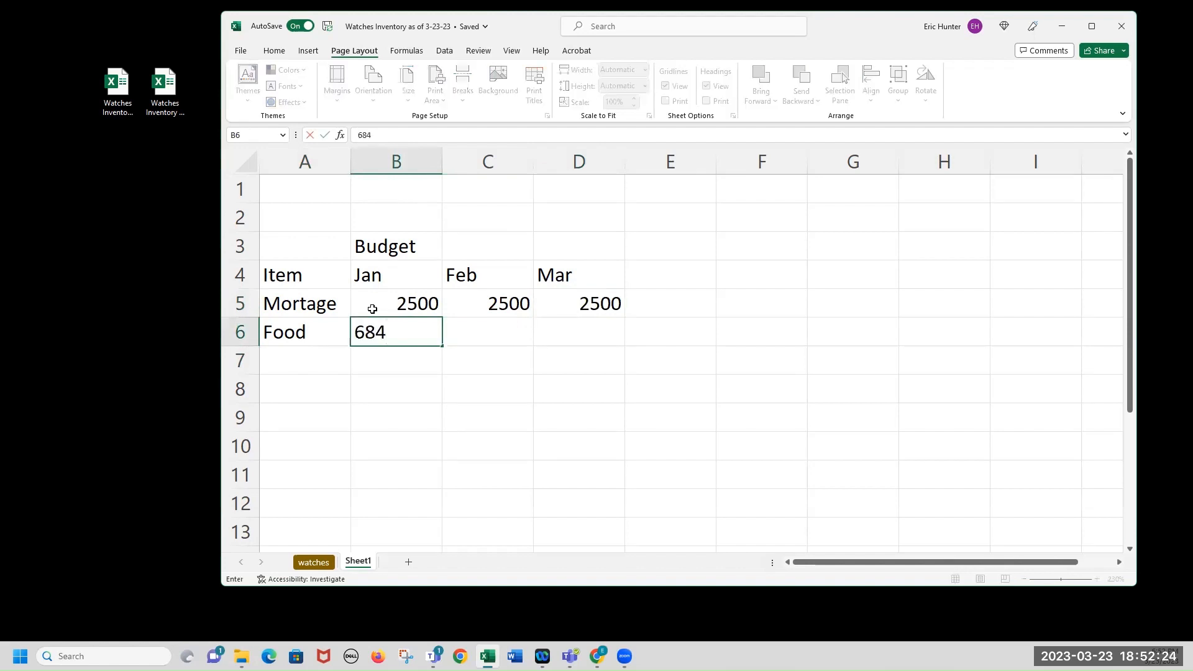
pyautogui.press('Tab')
pyautogui.write('900')
pyautogui.press('Tab')
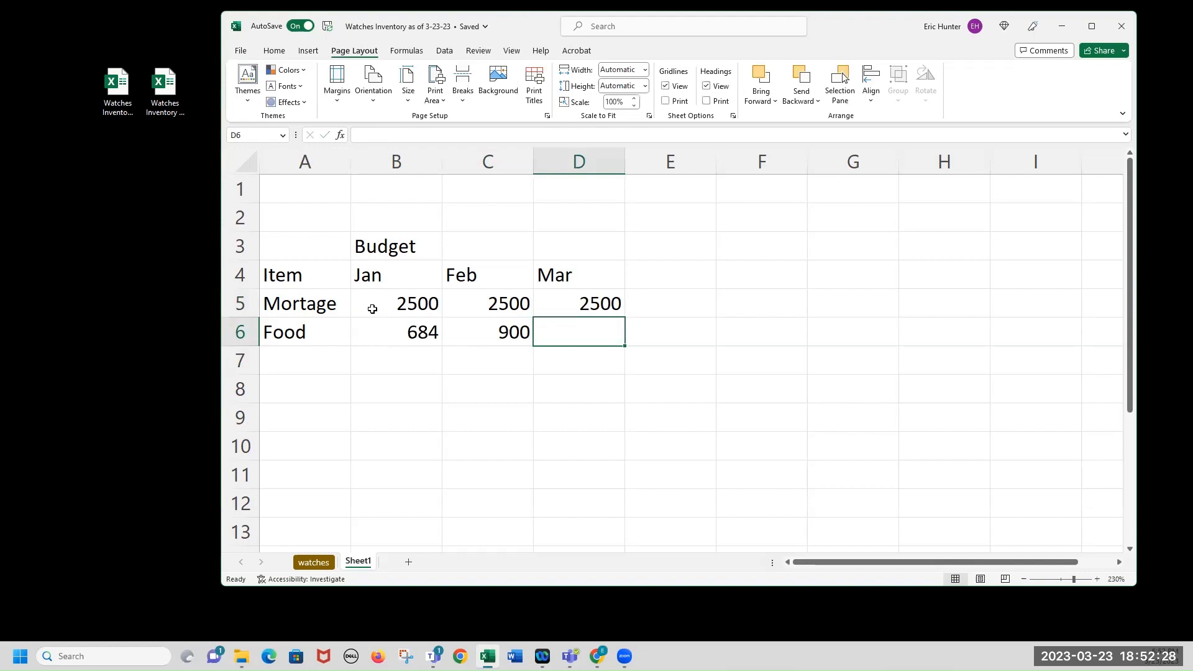
pyautogui.write('1200')
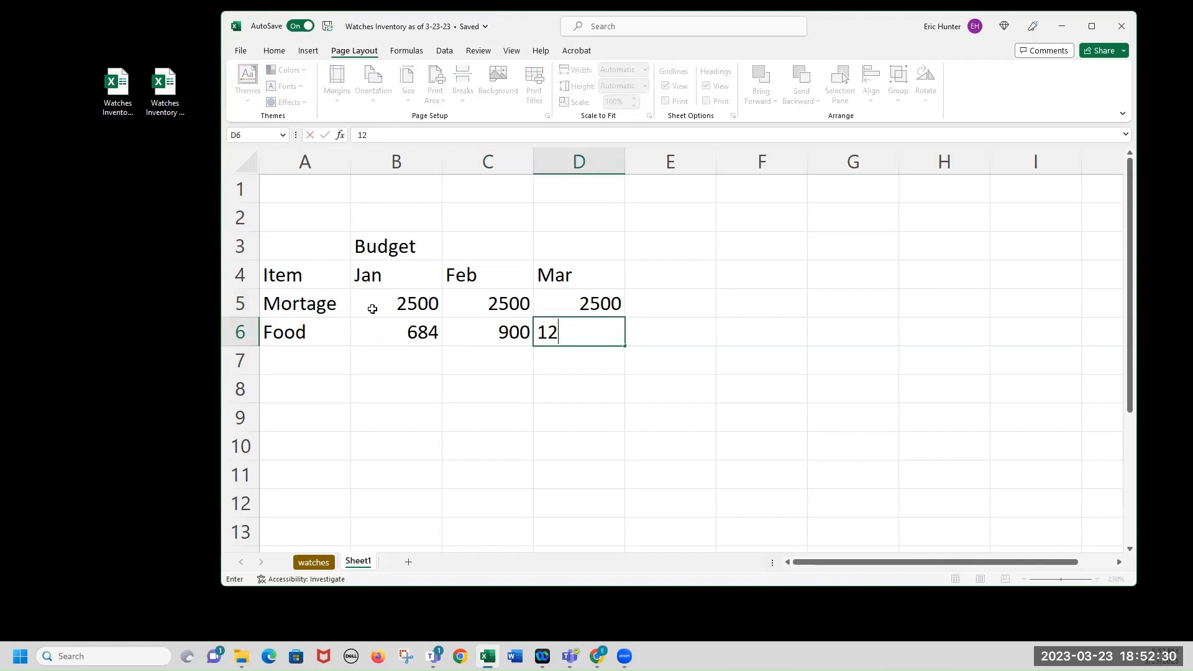
pyautogui.press('Return')
# - Apply the Accounting number format to the budget amounts in B5:D6
pyautogui.moveTo(381, 302); pyautogui.dragTo(552, 331)
pyautogui.click(274, 50)
pyautogui.click(664, 96)
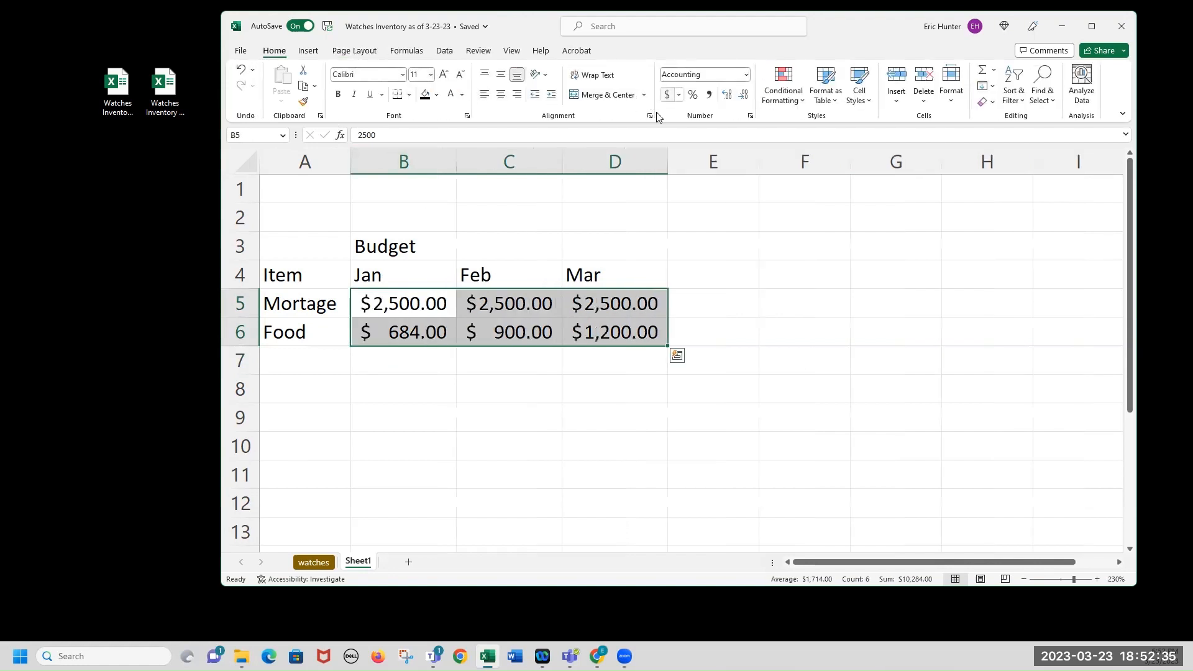
pyautogui.click(497, 393)
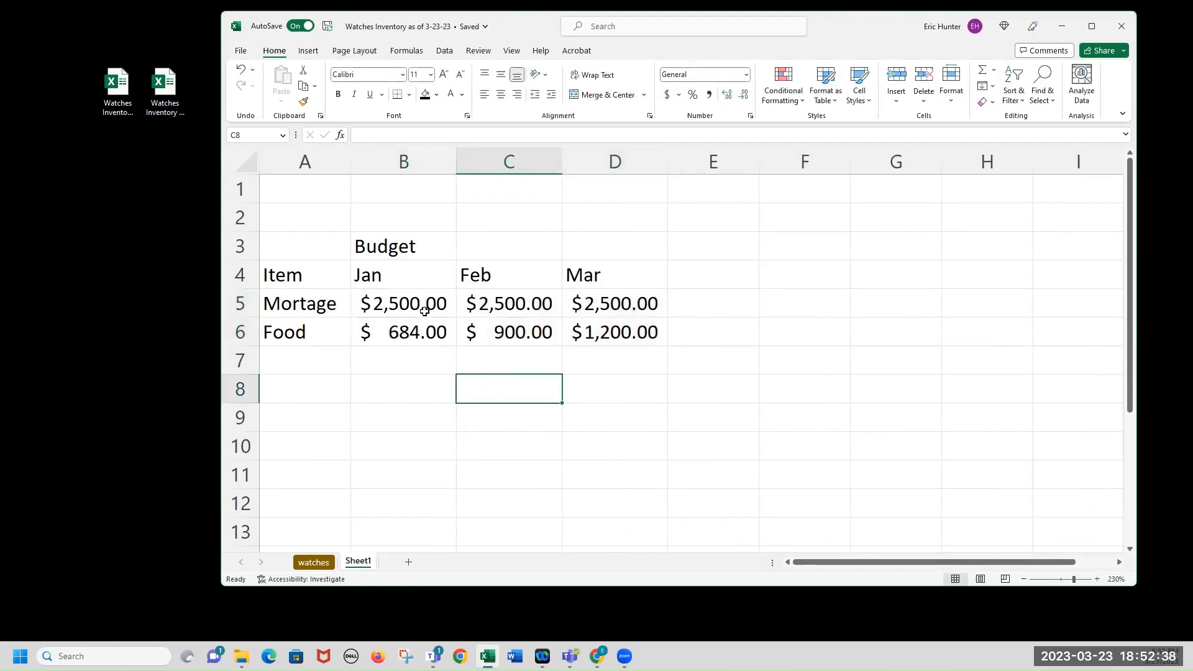
# - Total the January amounts in cell B7 with an AutoSum of B5:B6
pyautogui.moveTo(424, 311); pyautogui.dragTo(424, 331)
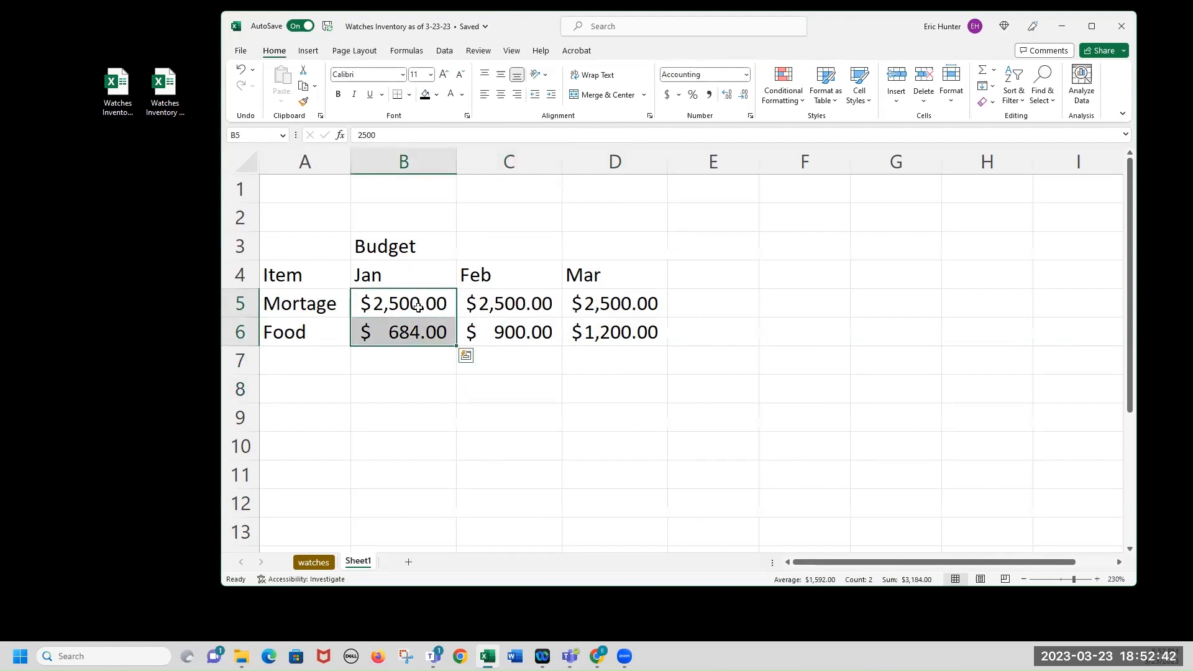
pyautogui.click(417, 316)
pyautogui.click(416, 359)
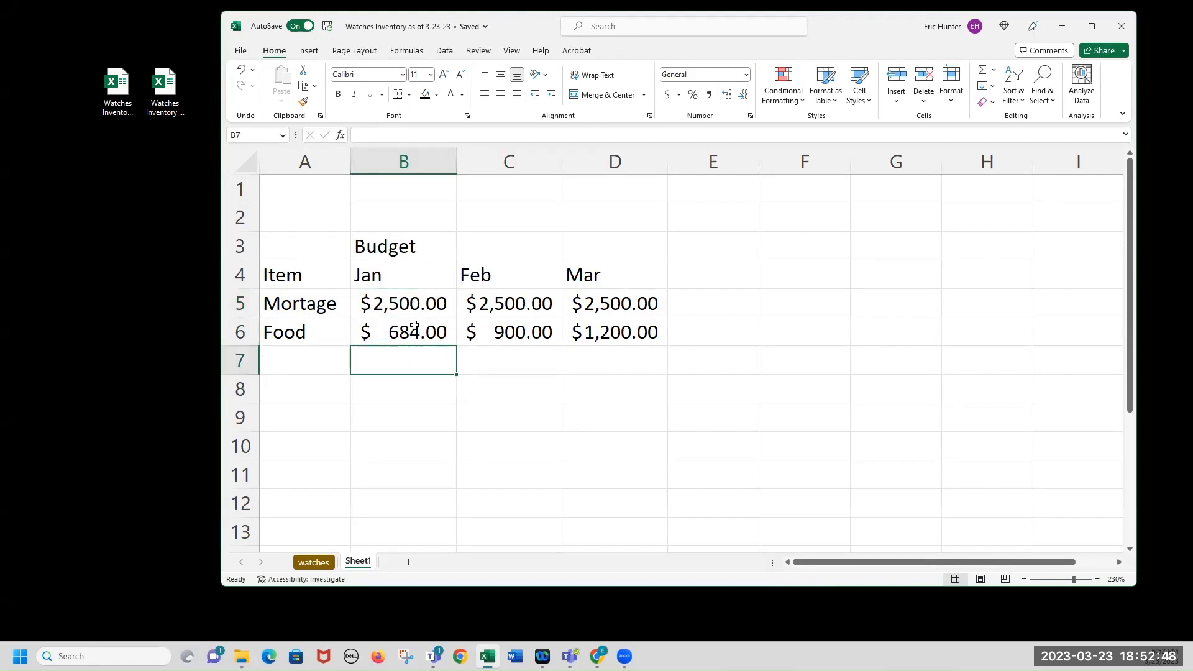
pyautogui.click(981, 73)
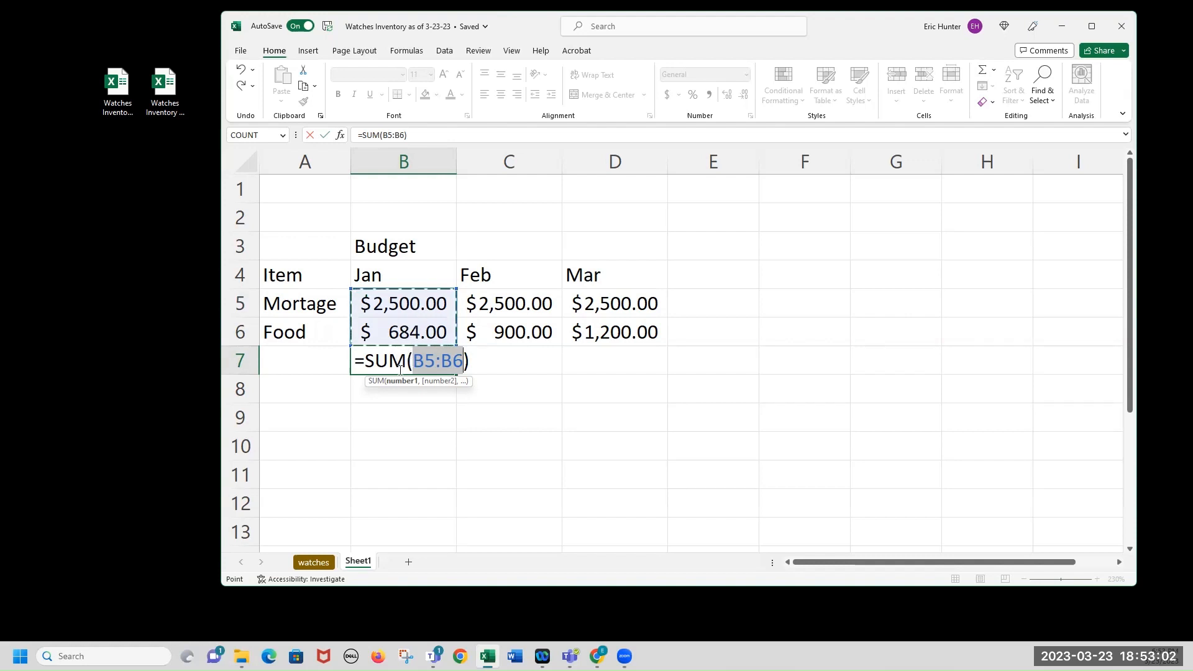
pyautogui.press('Return')
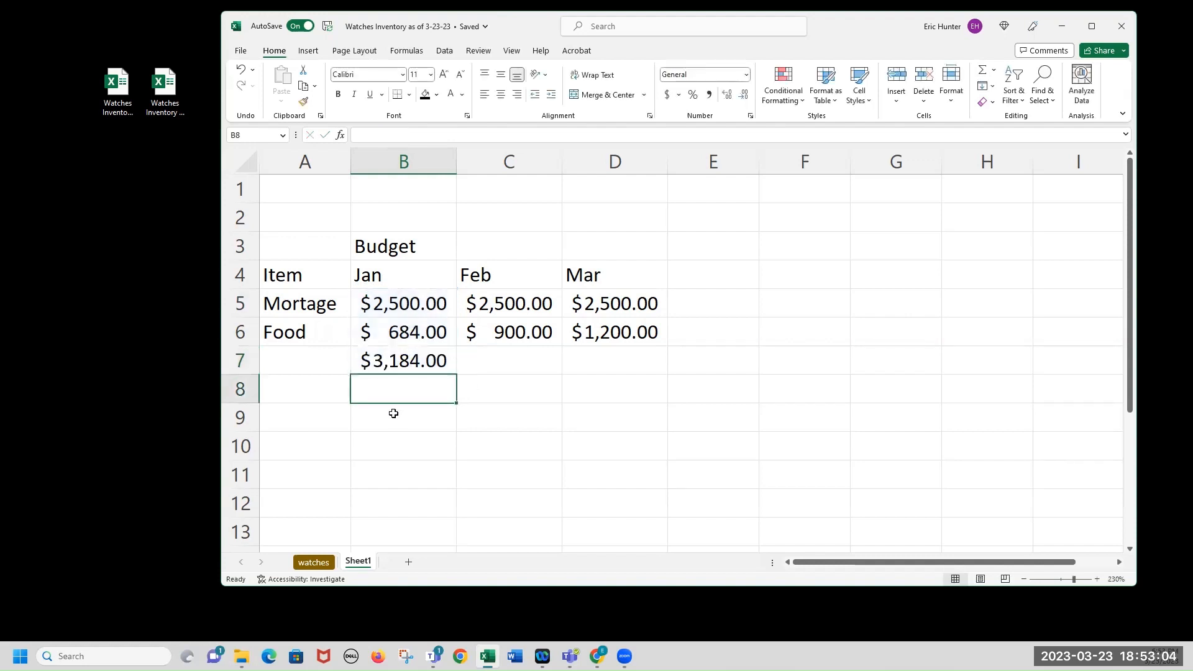
# - Label the sum row by entering "Total" in cell A7
pyautogui.click(410, 364)
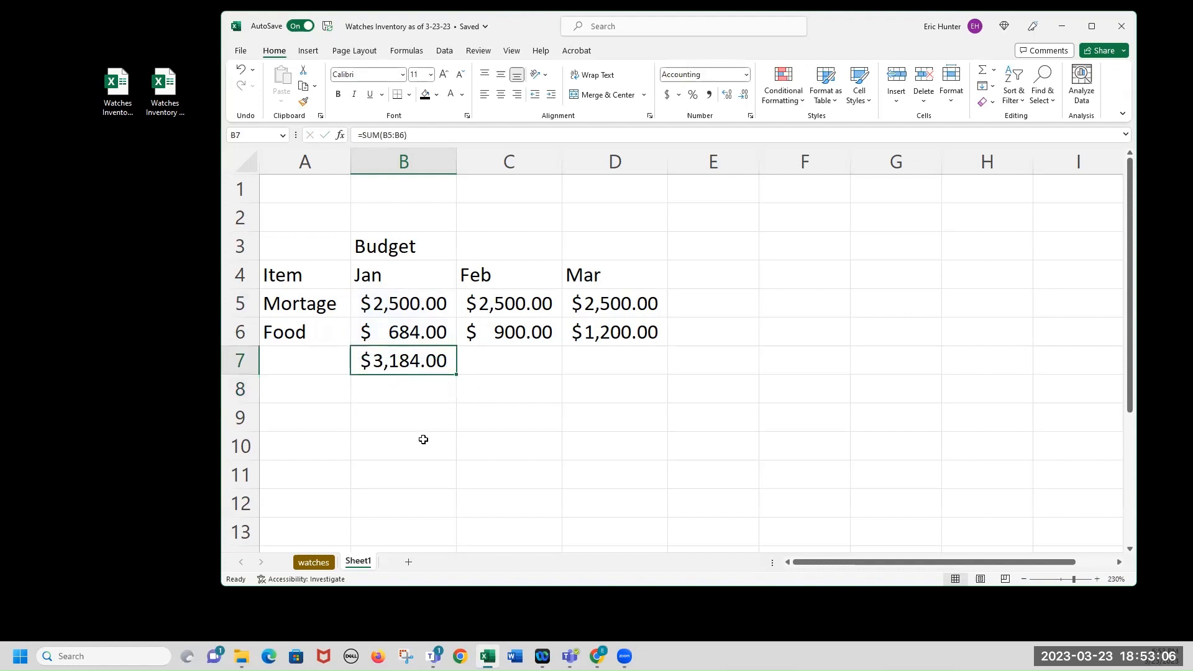
pyautogui.click(319, 366)
pyautogui.write('Total')
pyautogui.press('Return')
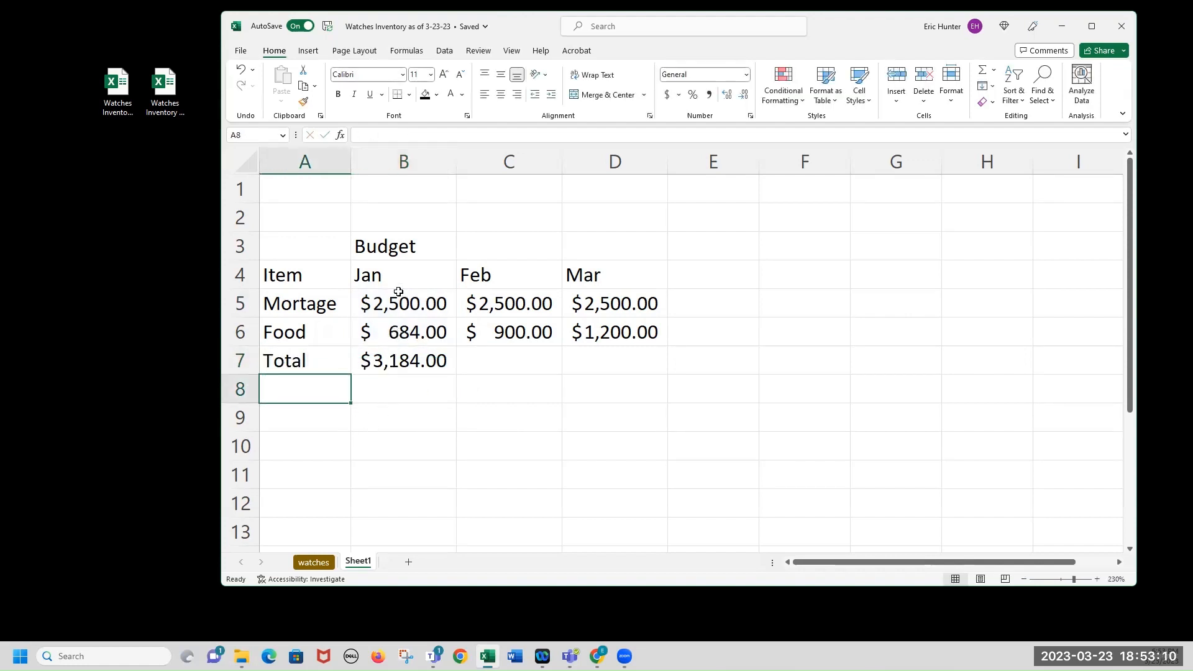
# - Compare the empty Feb and Mar total cells with the SUM formula in the January total, cell B7
pyautogui.click(406, 361)
pyautogui.click(506, 361)
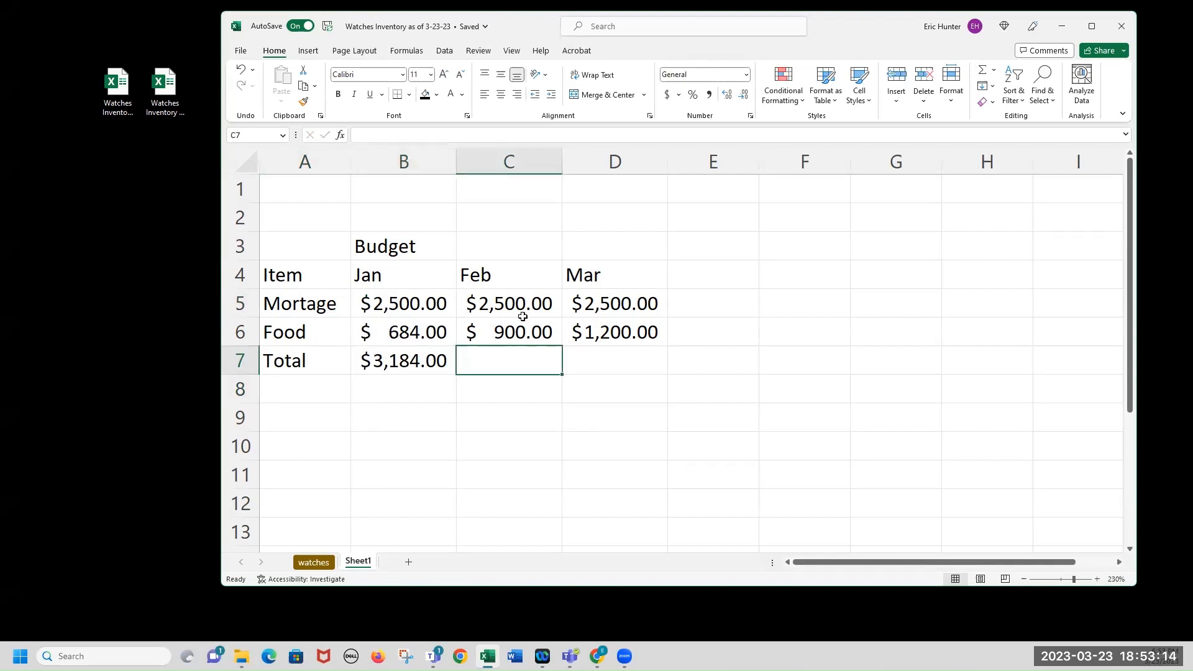
pyautogui.click(623, 354)
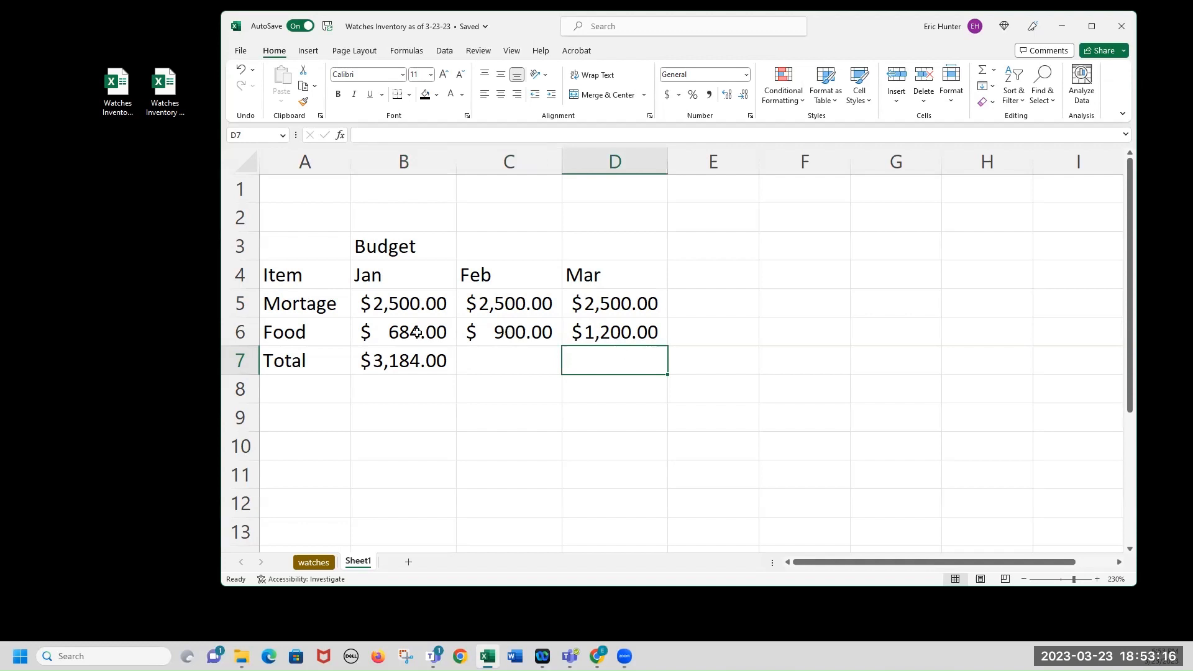
pyautogui.click(524, 365)
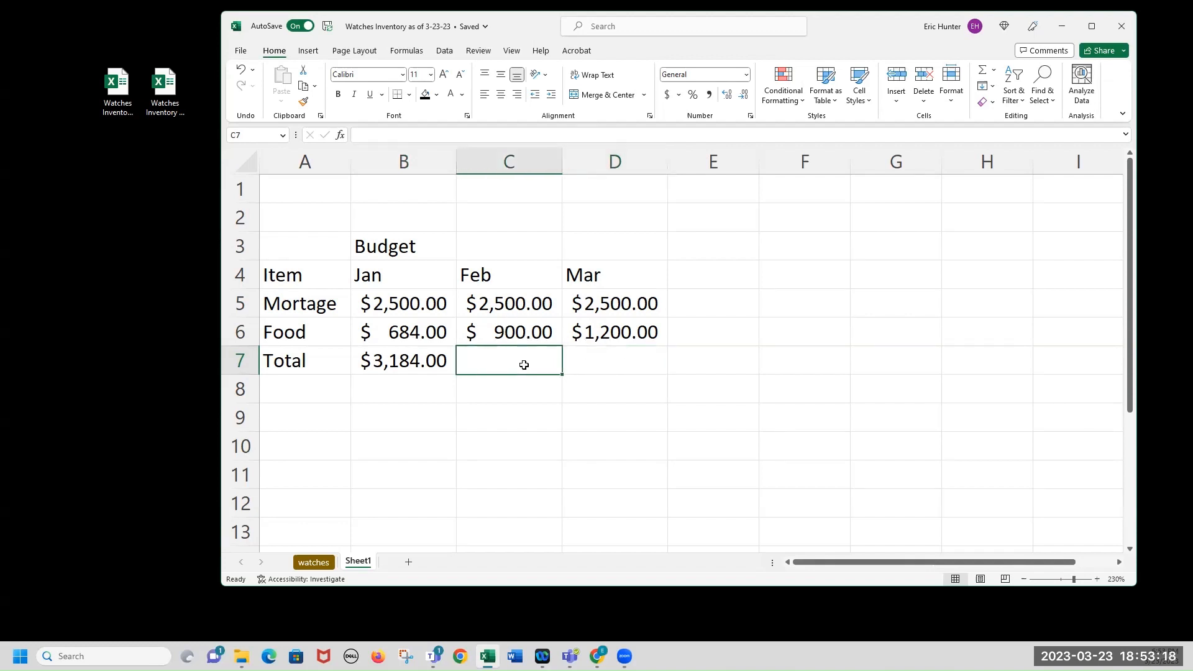
pyautogui.moveTo(522, 315); pyautogui.dragTo(594, 305)
pyautogui.click(410, 360)
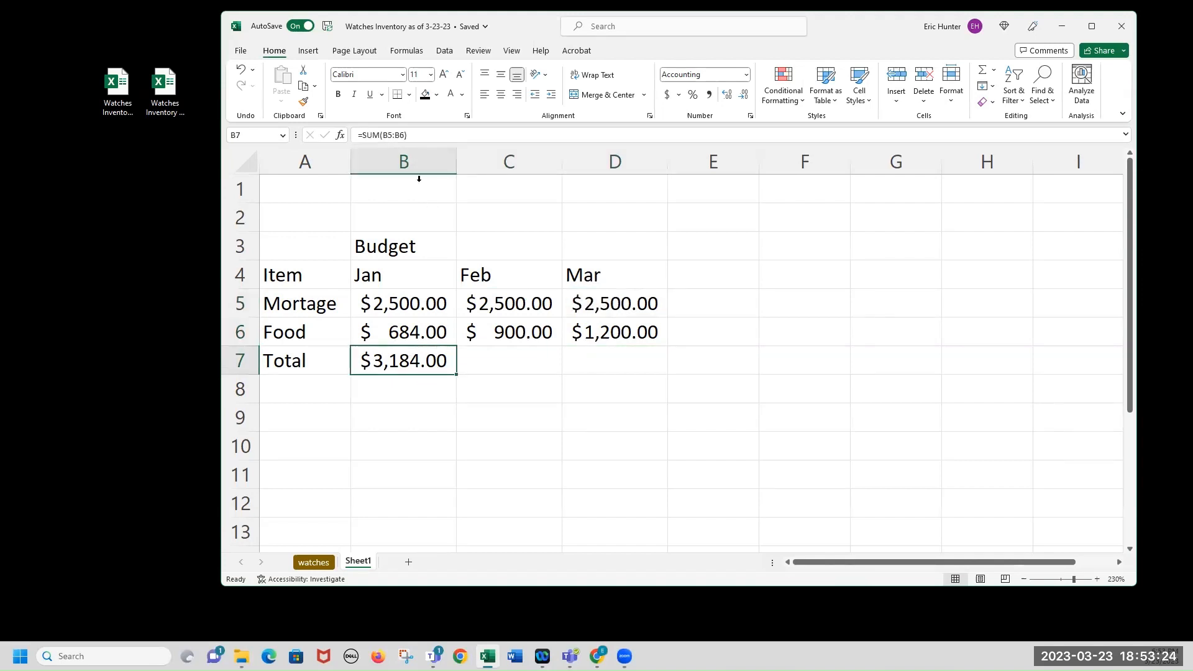
# - Review the SUM formula in the January total, cell B7, and fill it across to C7:D7 for Feb and Mar
pyautogui.click(411, 137)
pyautogui.moveTo(411, 138); pyautogui.dragTo(358, 135)
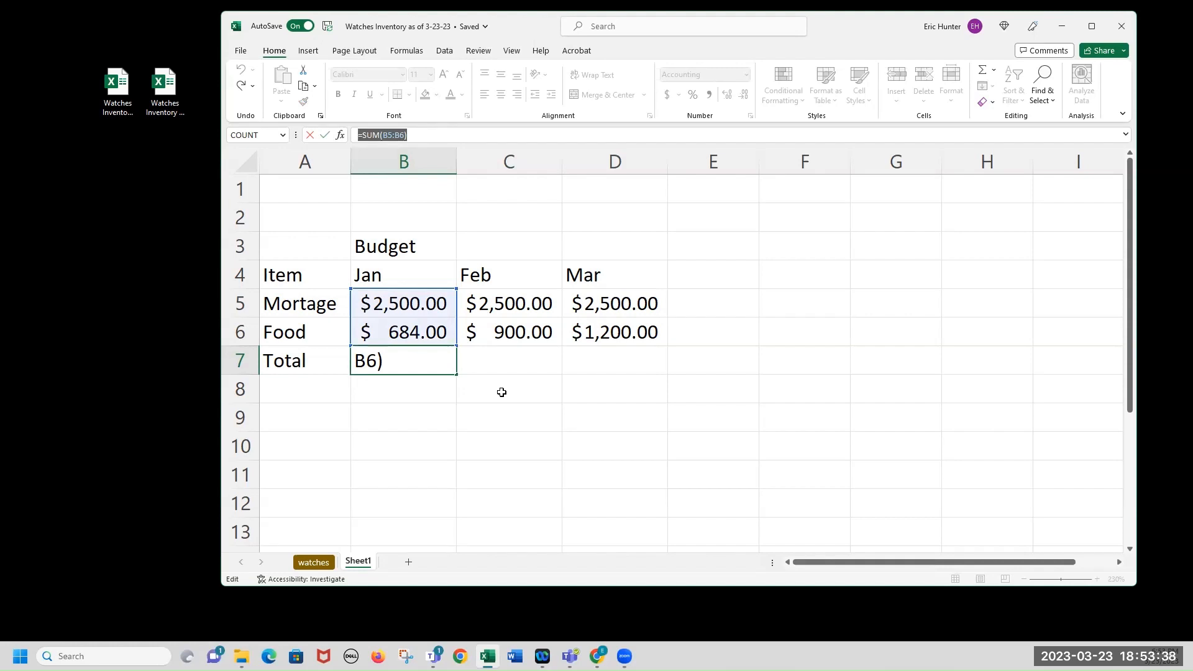
pyautogui.hotkey('ctrl', 'Return')
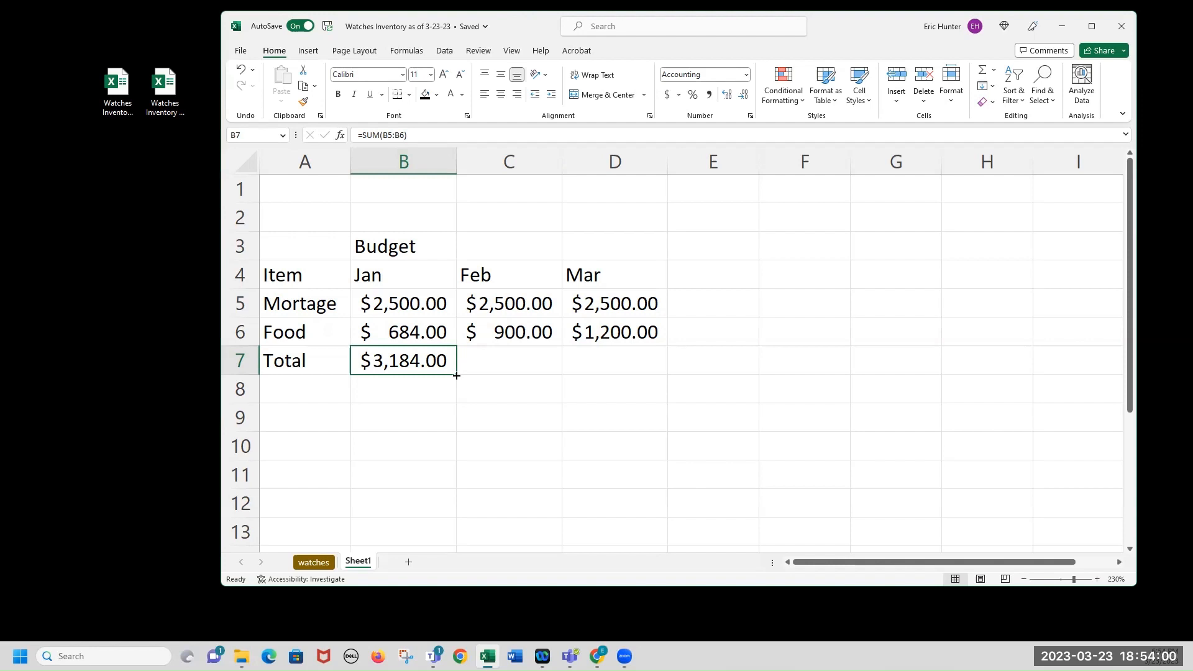
pyautogui.moveTo(456, 376); pyautogui.dragTo(633, 372)
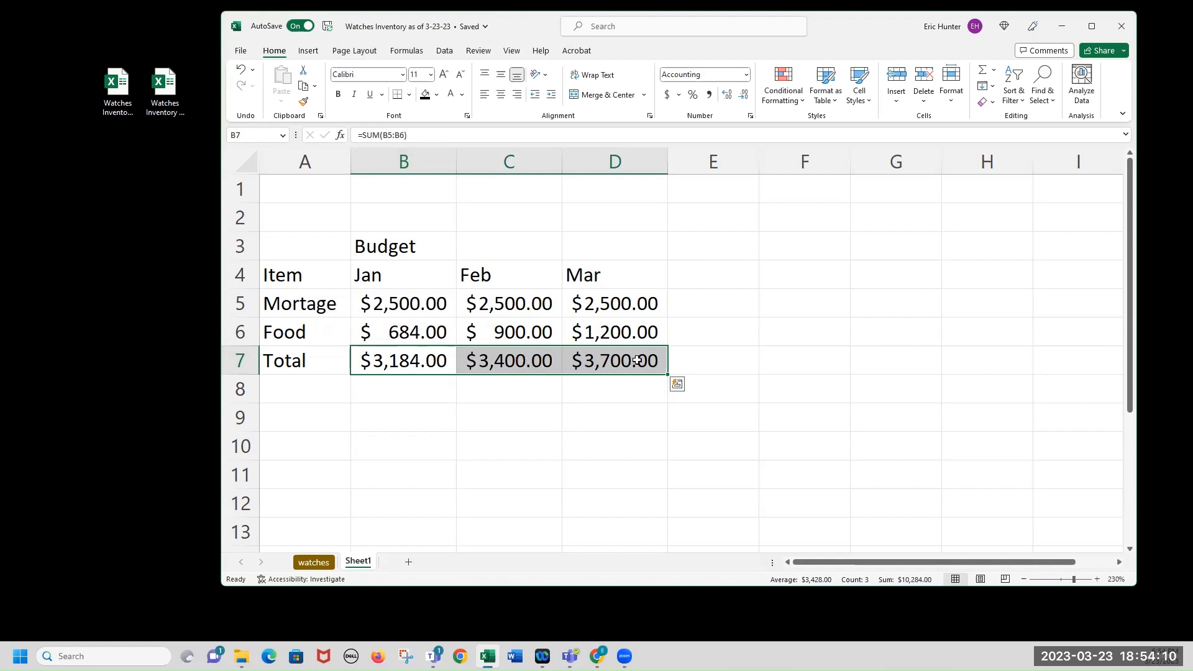
# - Check the filled SUM formulas in the Feb and Mar total cells, C7 and D7
pyautogui.click(515, 362)
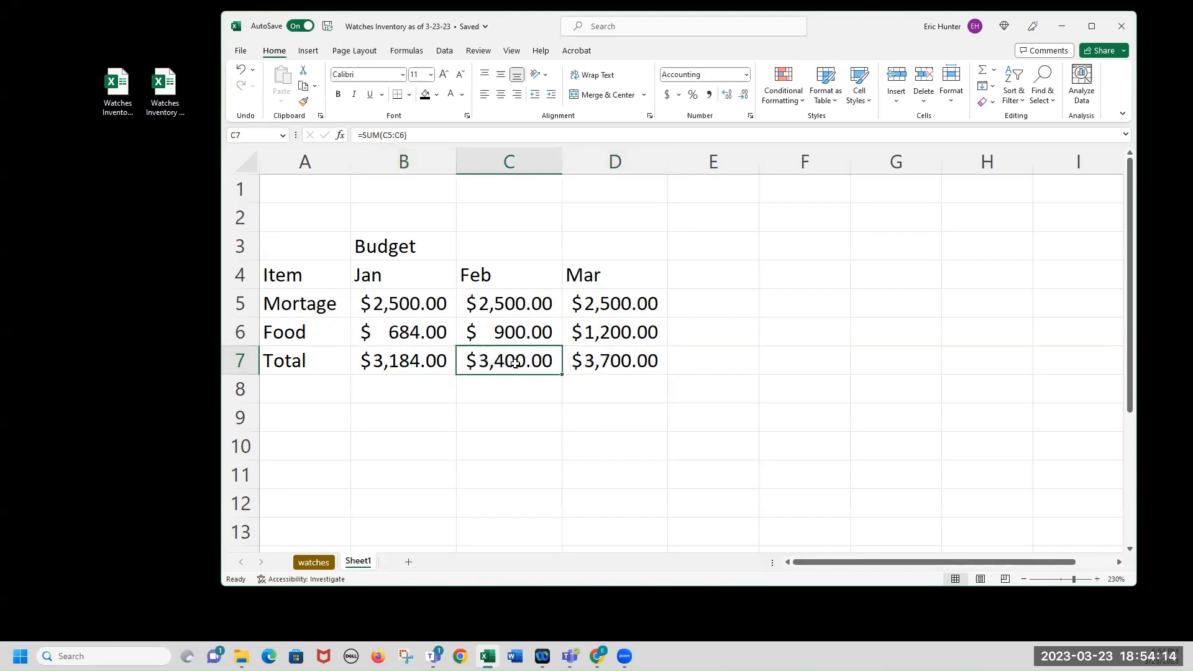
pyautogui.moveTo(434, 359); pyautogui.dragTo(614, 371)
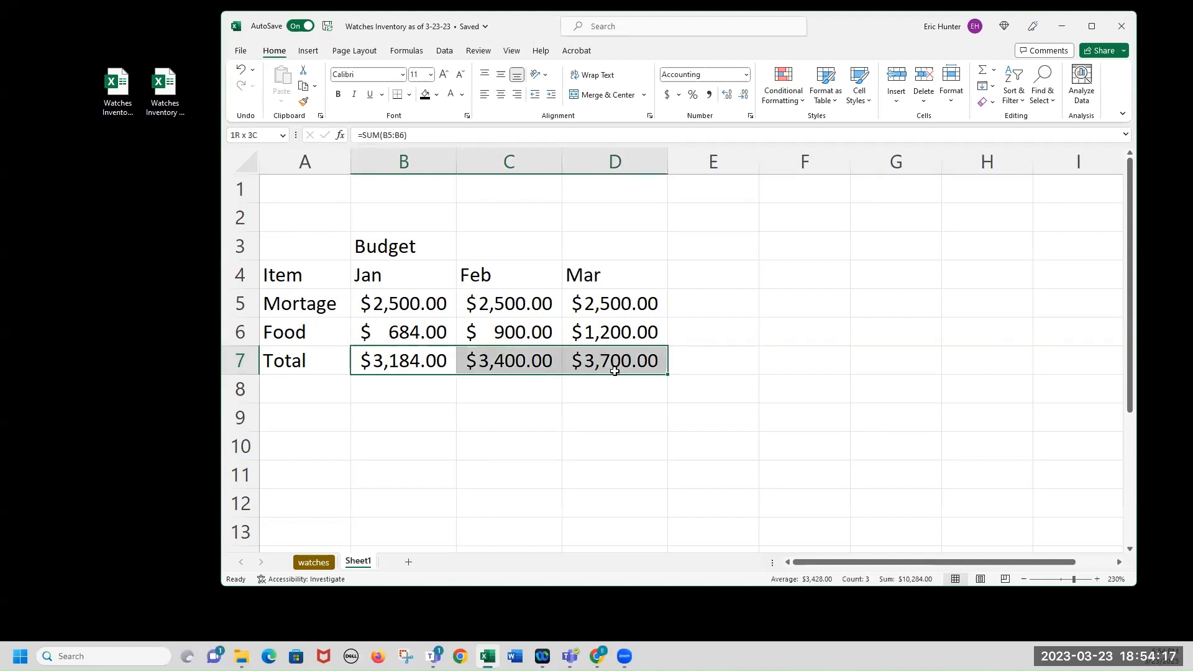
pyautogui.click(520, 362)
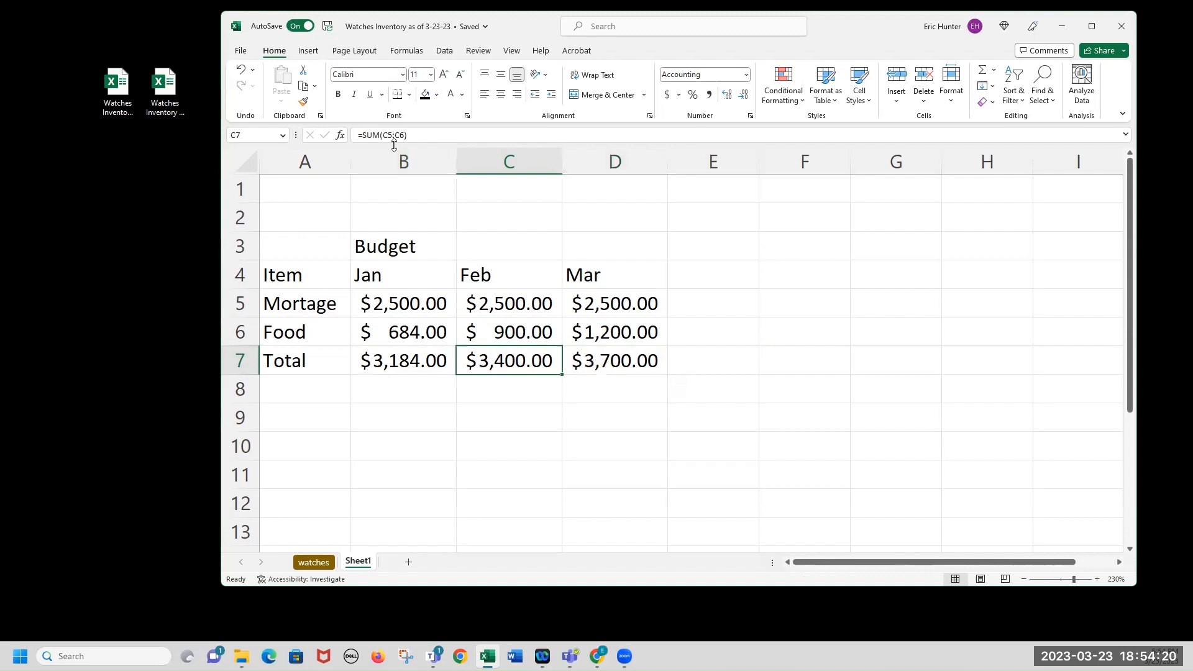
pyautogui.click(601, 354)
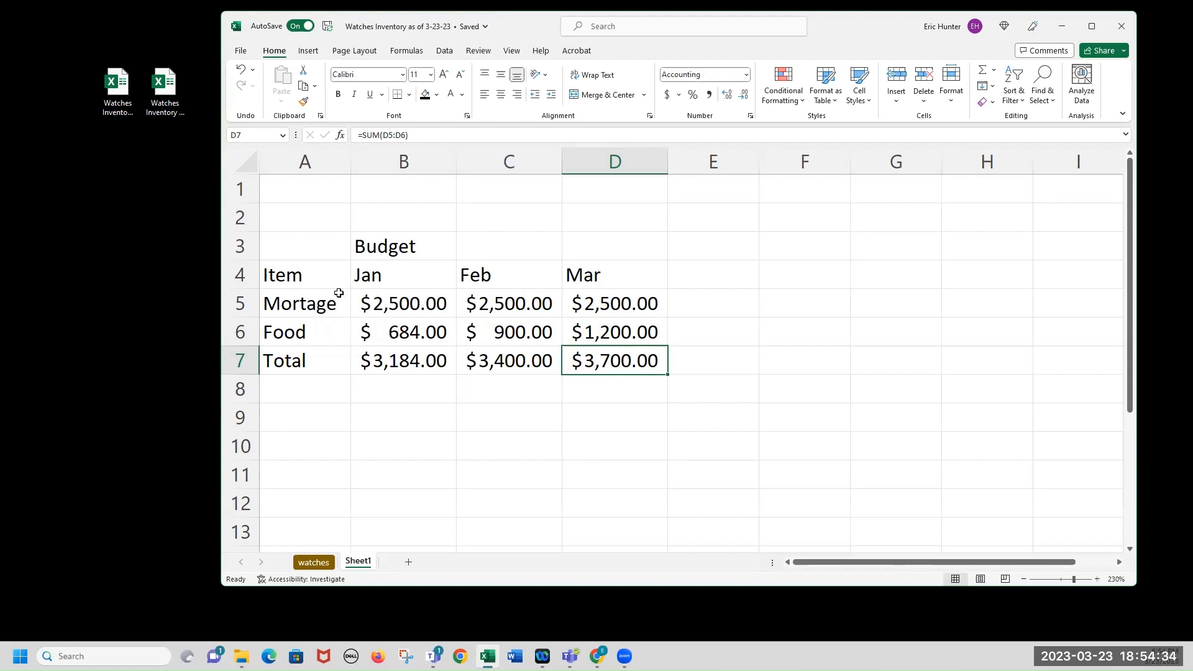
# - Highlight the budget amounts together with their totals in B5:D7 to review the block
pyautogui.click(419, 304)
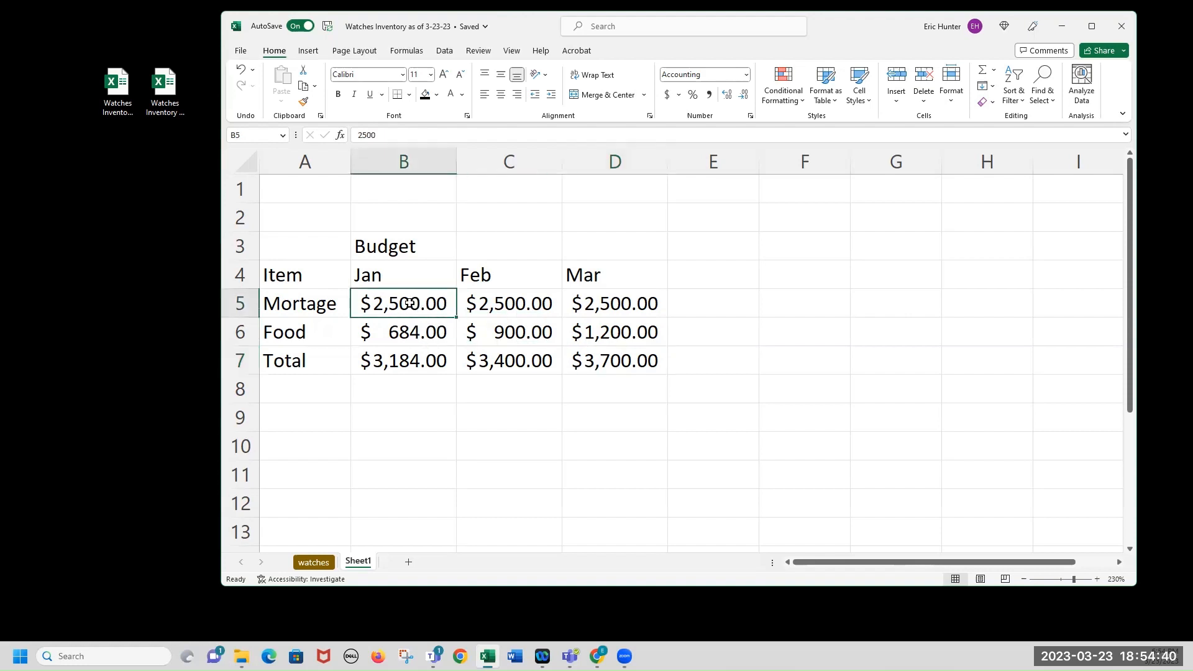
pyautogui.click(608, 366)
pyautogui.click(396, 305)
pyautogui.moveTo(396, 305); pyautogui.dragTo(618, 354)
pyautogui.moveTo(386, 301); pyautogui.dragTo(599, 367)
pyautogui.moveTo(600, 367); pyautogui.dragTo(600, 370)
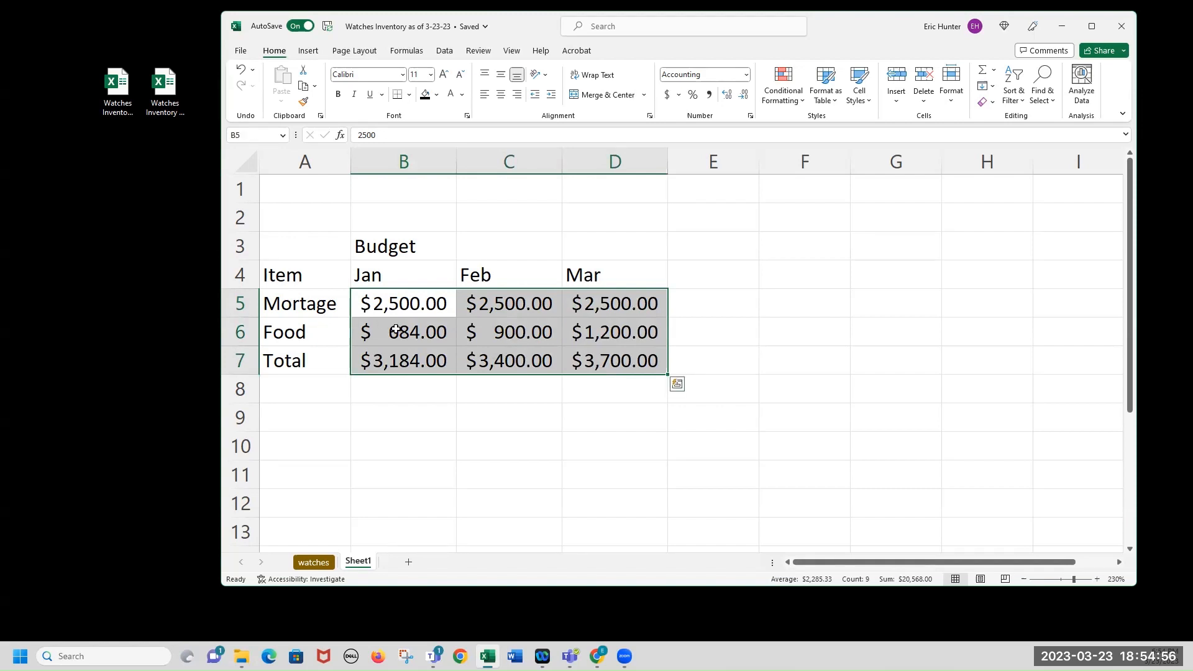
pyautogui.moveTo(395, 310); pyautogui.dragTo(623, 368)
pyautogui.click(462, 336)
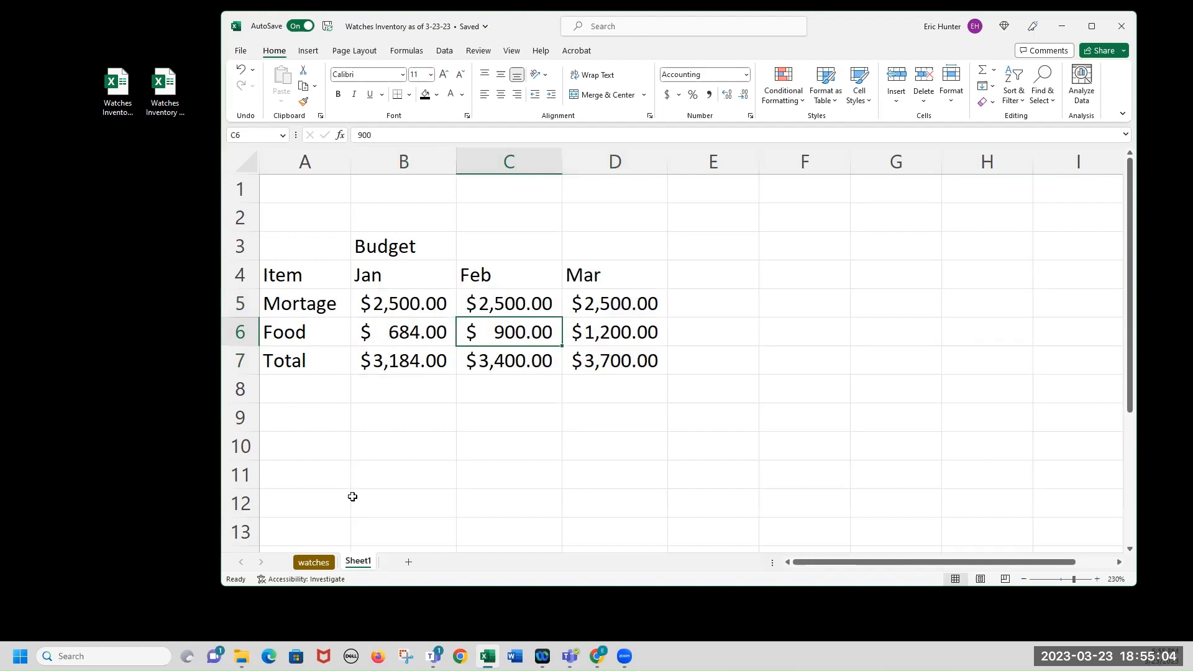
# - Fill the budget's header row, A4:D4, with a light gold colour
pyautogui.moveTo(298, 303); pyautogui.dragTo(299, 327)
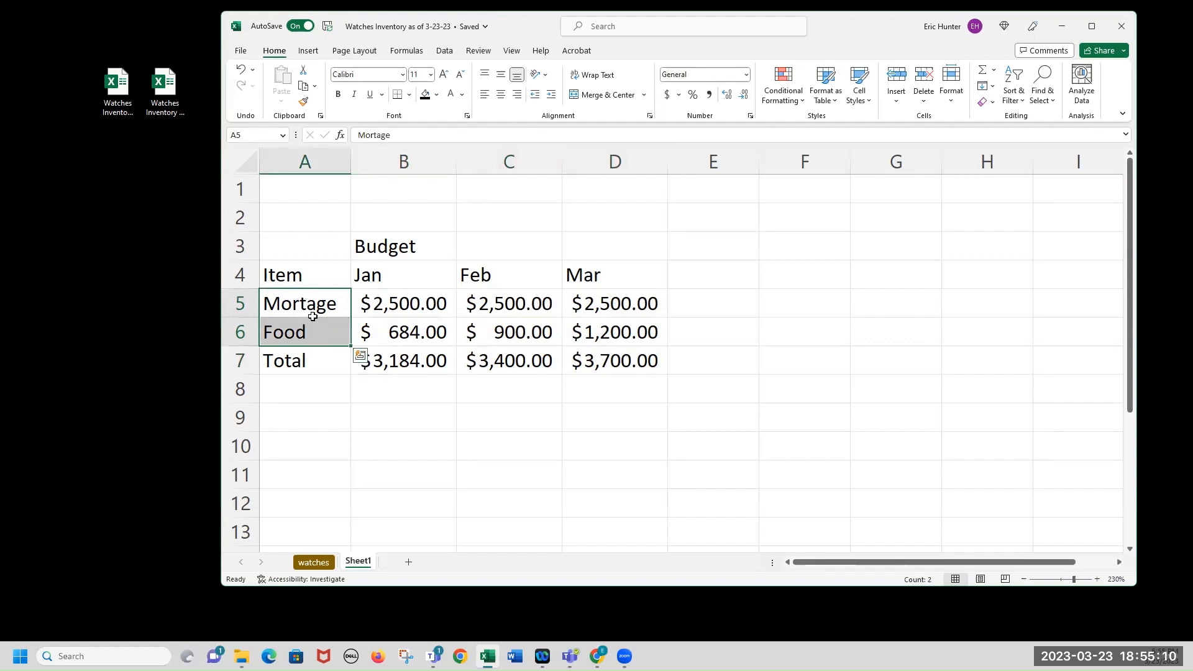
pyautogui.moveTo(298, 275); pyautogui.dragTo(615, 275)
pyautogui.click(436, 94)
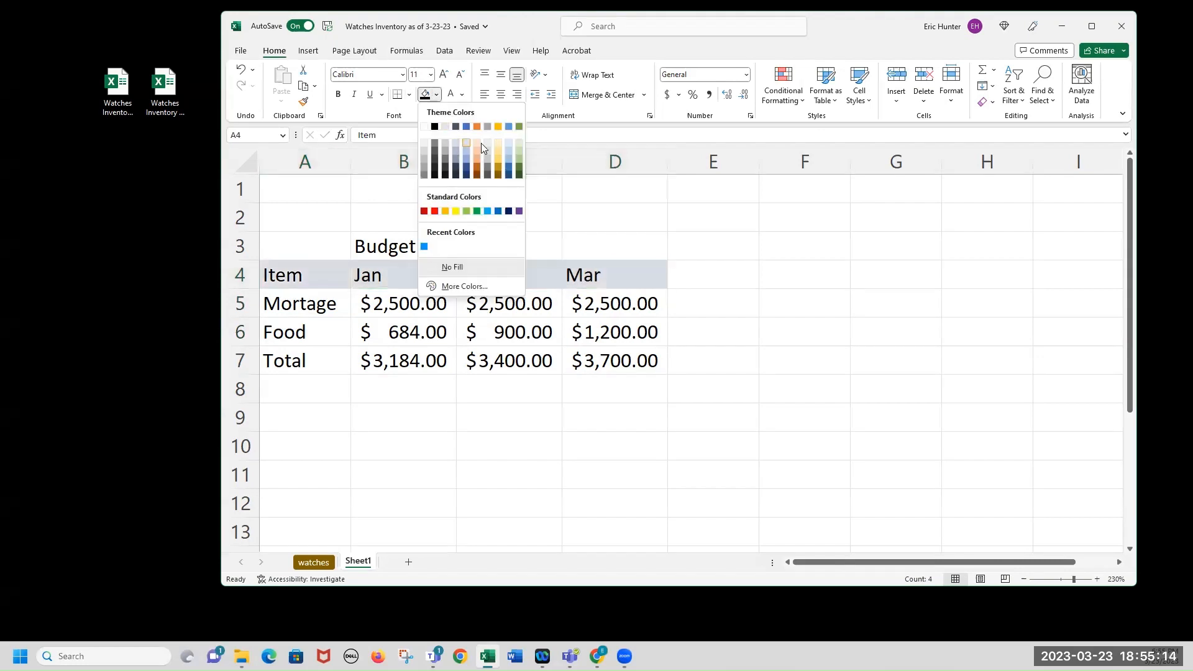
pyautogui.click(499, 146)
# - Fill the Total row, A7:D7, with a light green colour
pyautogui.moveTo(333, 361); pyautogui.dragTo(621, 361)
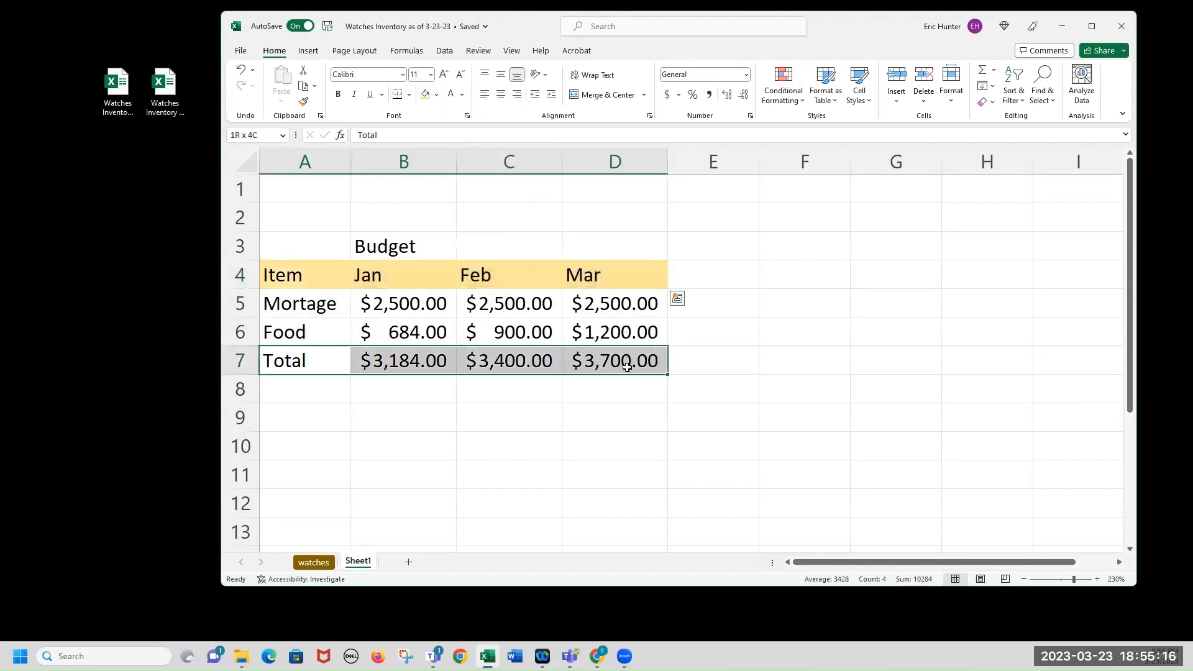
pyautogui.click(436, 94)
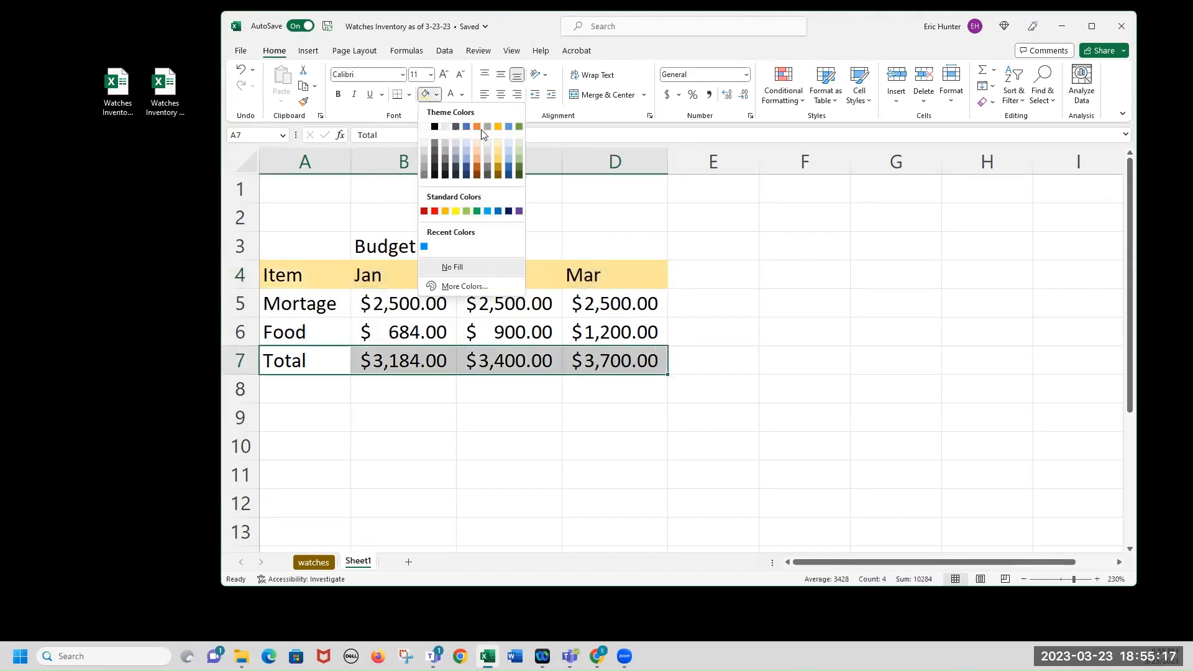
pyautogui.click(517, 143)
pyautogui.click(404, 304)
# - Move the table title to cell A3 by deleting it from B3 and entering "Budget" in A3
pyautogui.click(399, 257)
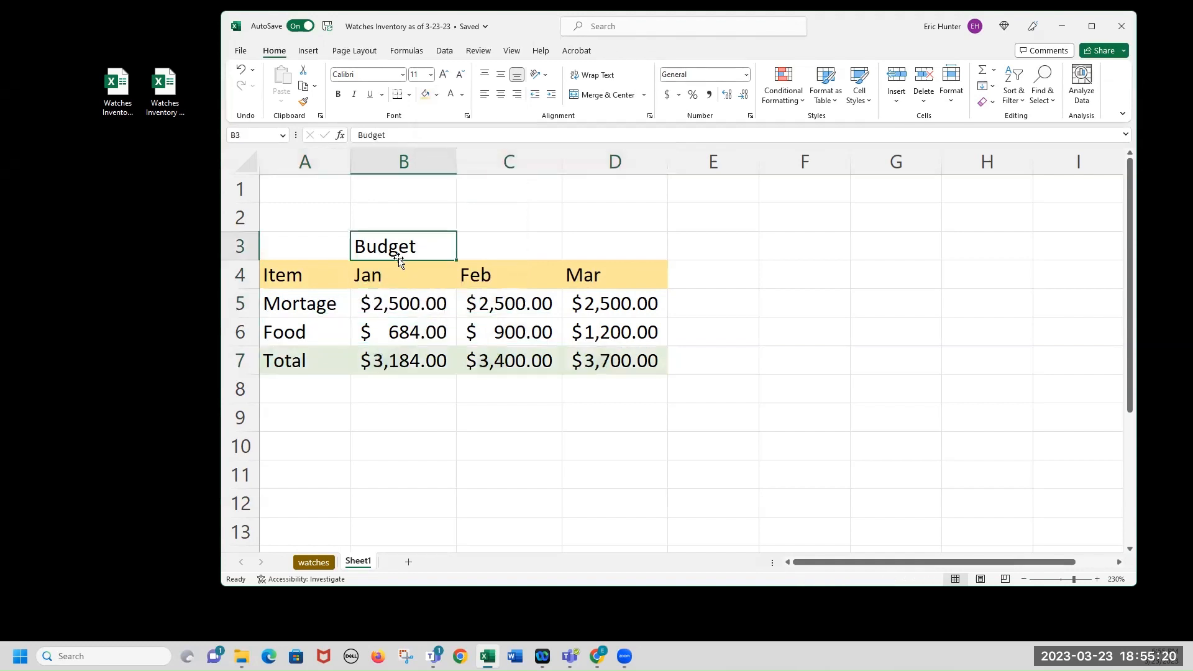
pyautogui.press('Delete')
pyautogui.press('Left')
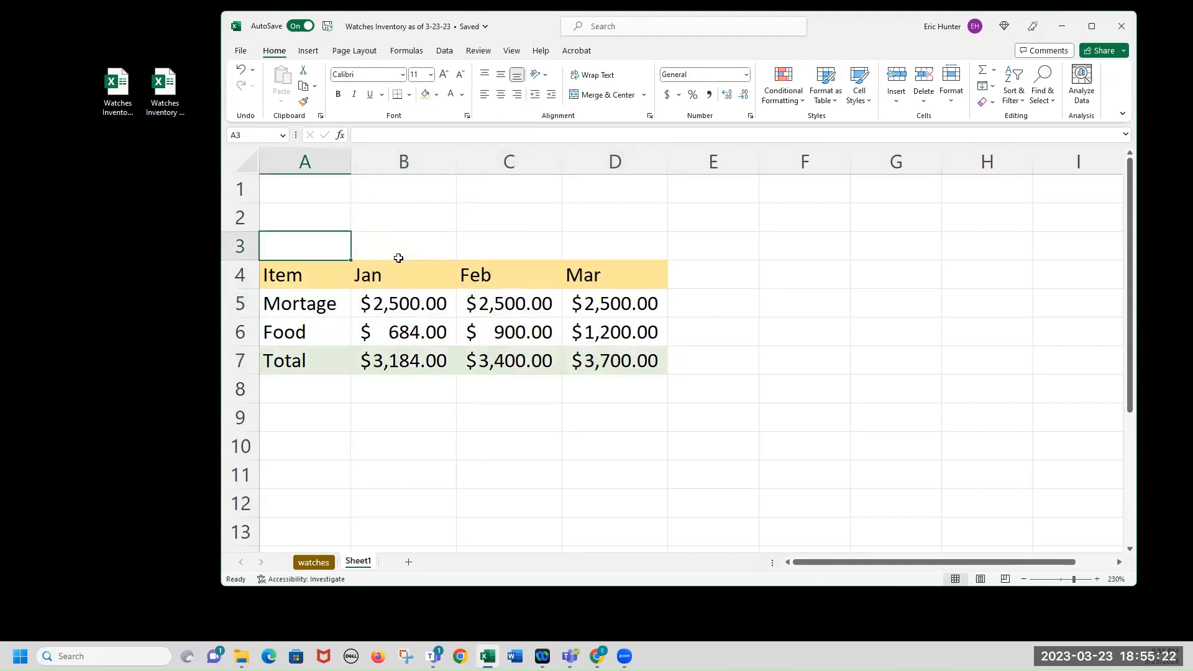
pyautogui.write('Budget')
pyautogui.press('Tab')
# - Merge and center the Budget title across A3:D3 and enlarge its font to size 20
pyautogui.moveTo(275, 257); pyautogui.dragTo(601, 245)
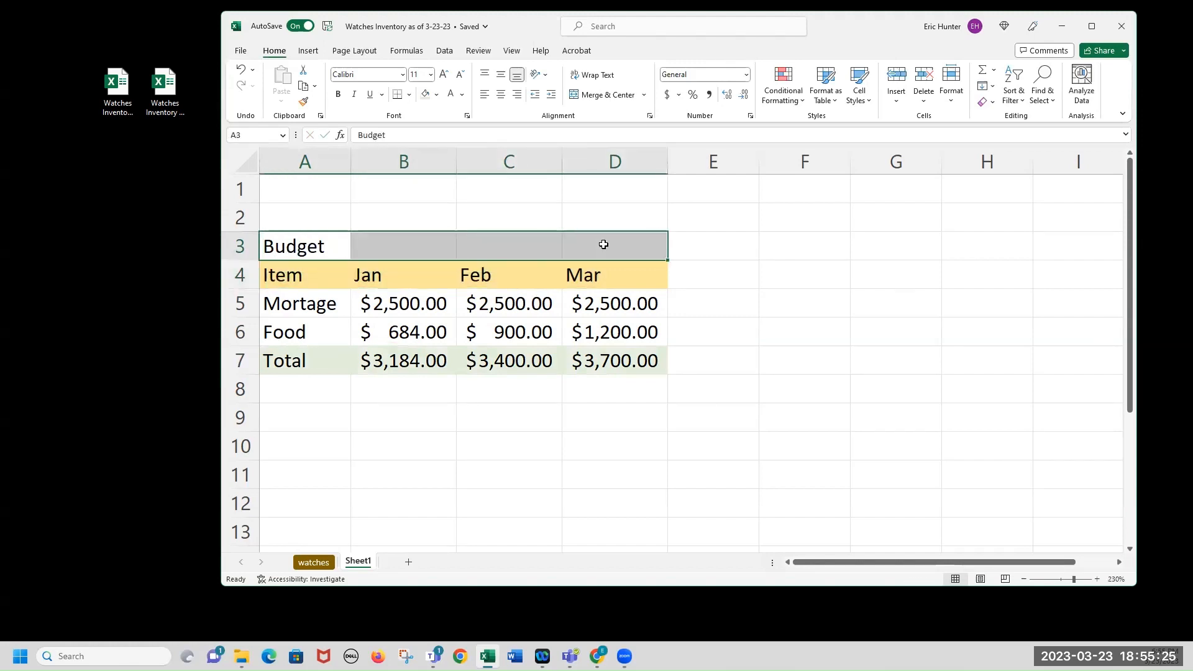
pyautogui.click(609, 93)
pyautogui.click(445, 77)
pyautogui.click(445, 77)
pyautogui.click(445, 77)
pyautogui.click(444, 77)
pyautogui.click(444, 77)
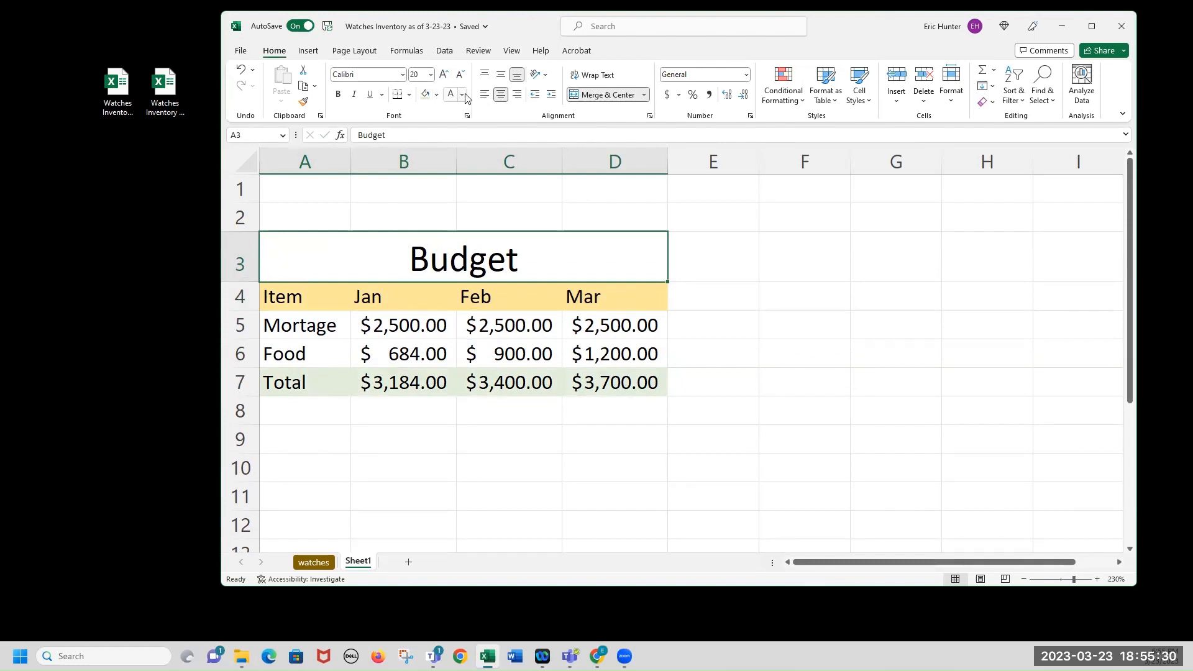
# - Change the font colour of the Budget title to standard red
pyautogui.click(462, 94)
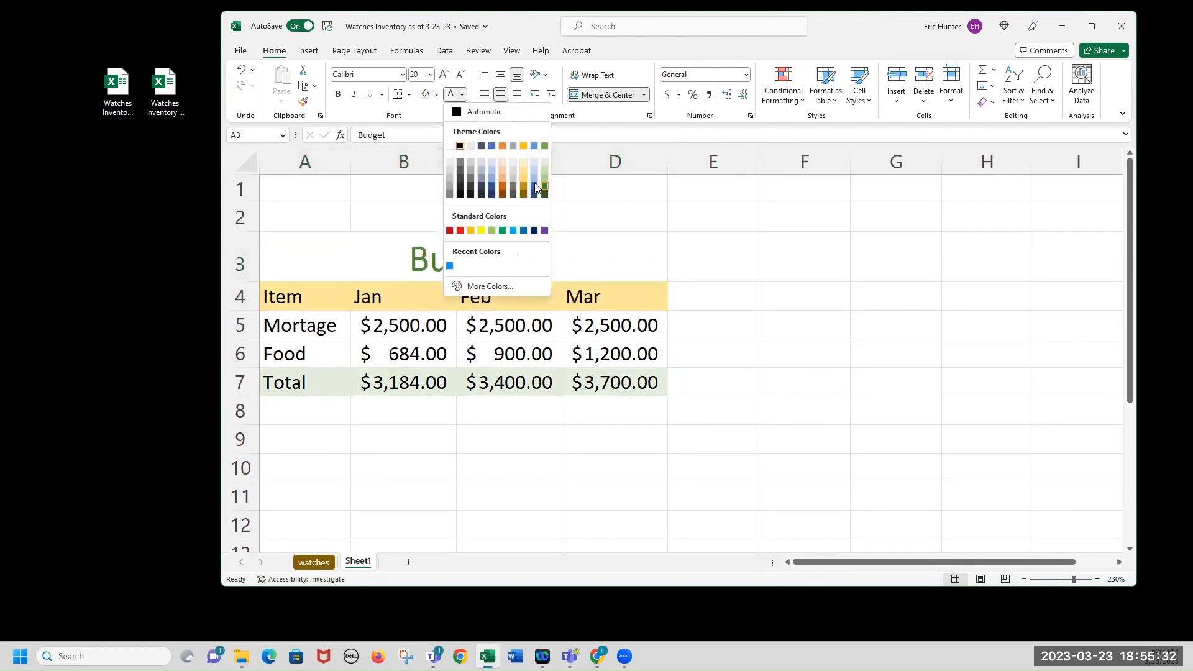
pyautogui.click(460, 230)
pyautogui.click(404, 354)
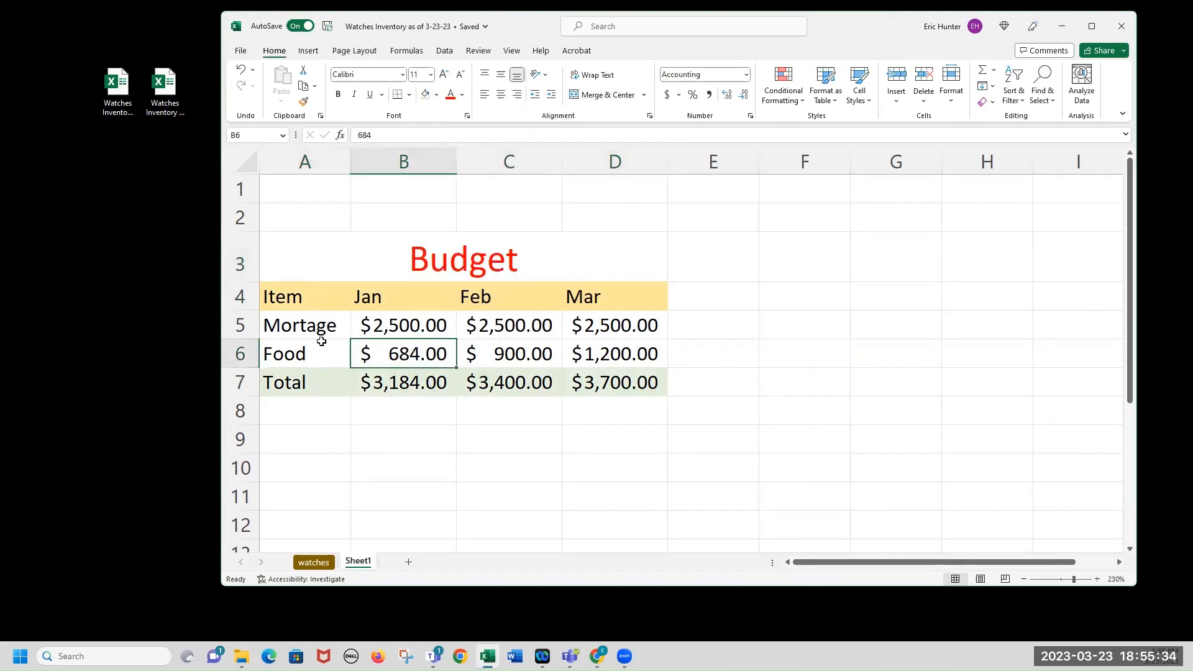
# - Select the two item rows, A5:D6, and repeat the selection by extending it from A5
pyautogui.moveTo(314, 328); pyautogui.dragTo(622, 351)
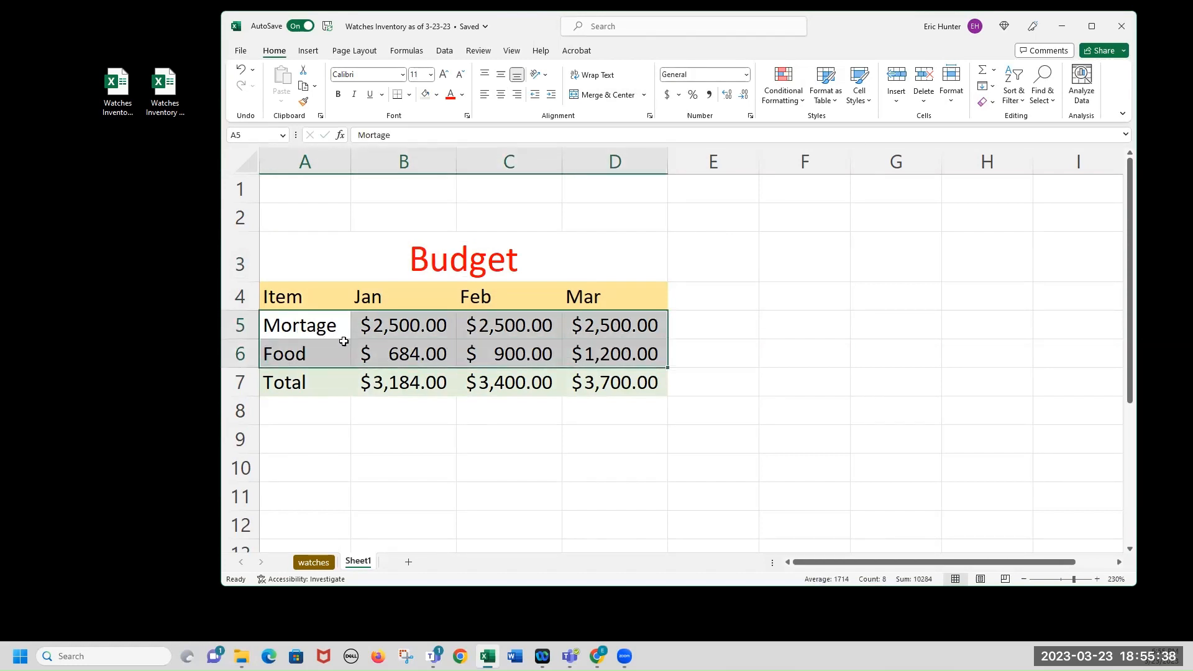
pyautogui.click(304, 329)
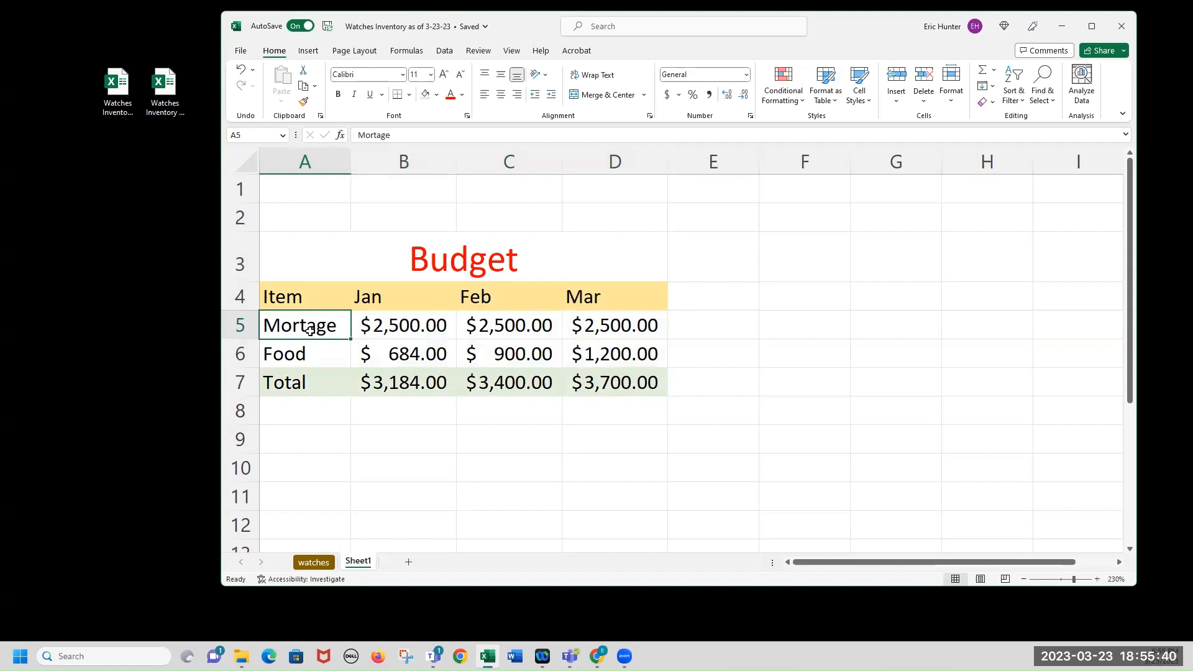
pyautogui.hotkey('shift', 'Down')
pyautogui.hotkey('shift', 'Right')
pyautogui.hotkey('shift', 'Right')
pyautogui.hotkey('shift', 'Right')
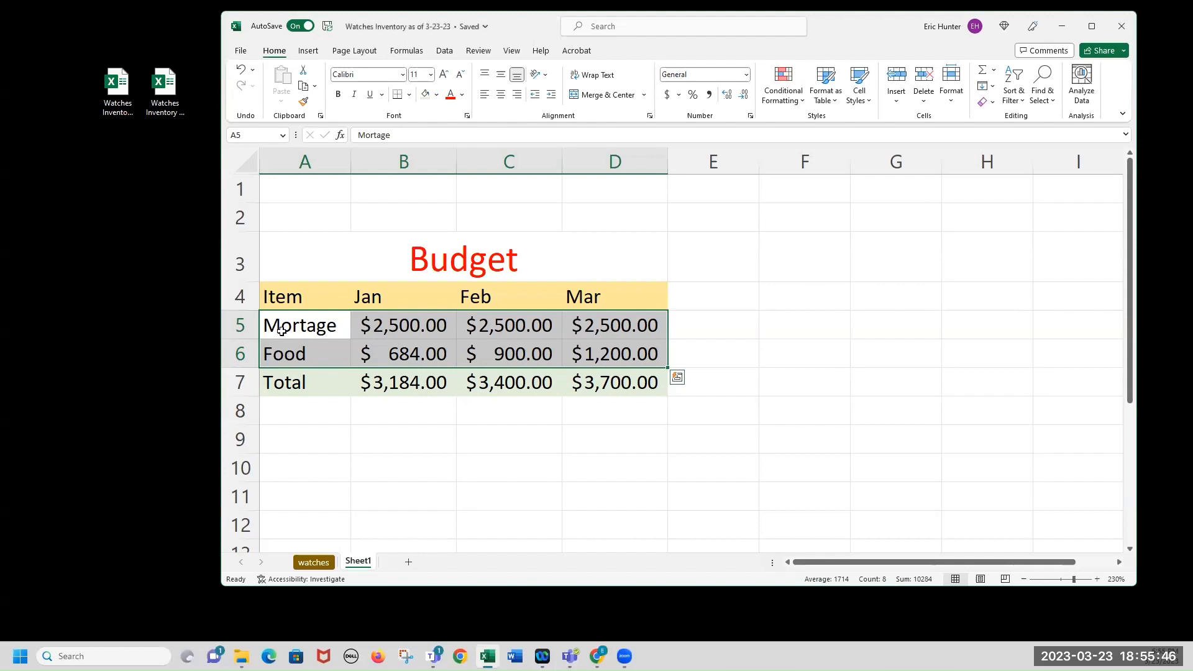
pyautogui.click(299, 325)
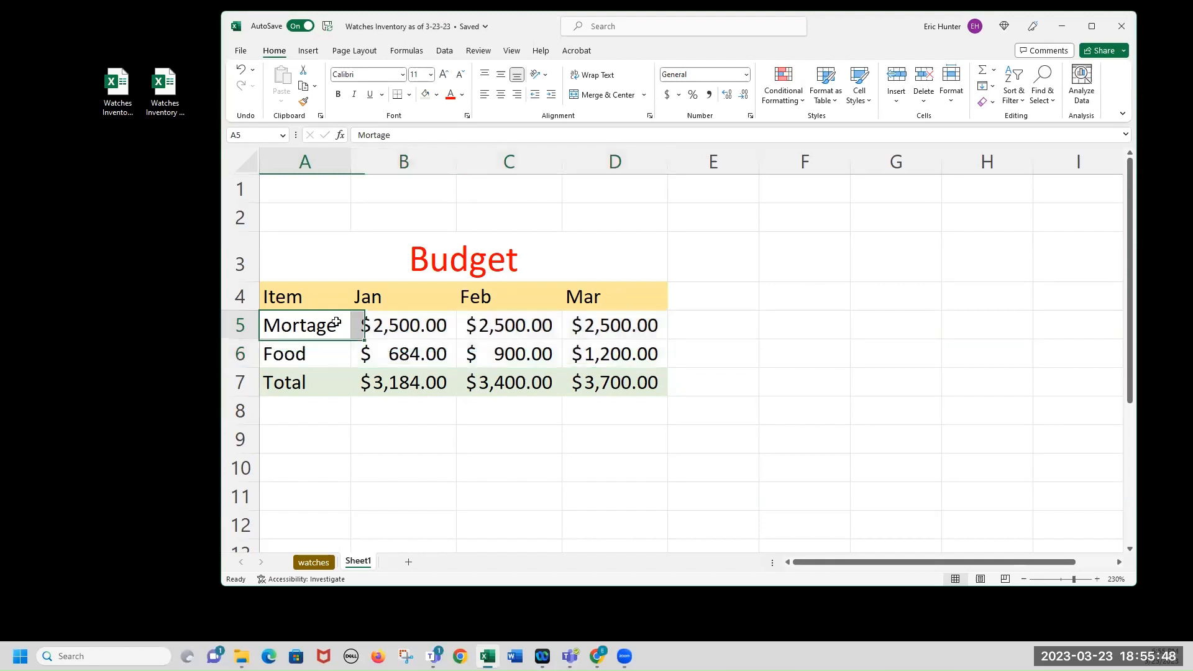
# - Sort the item rows A5:D6 by the Item column on cell values in A to Z order
pyautogui.moveTo(318, 324); pyautogui.dragTo(577, 353)
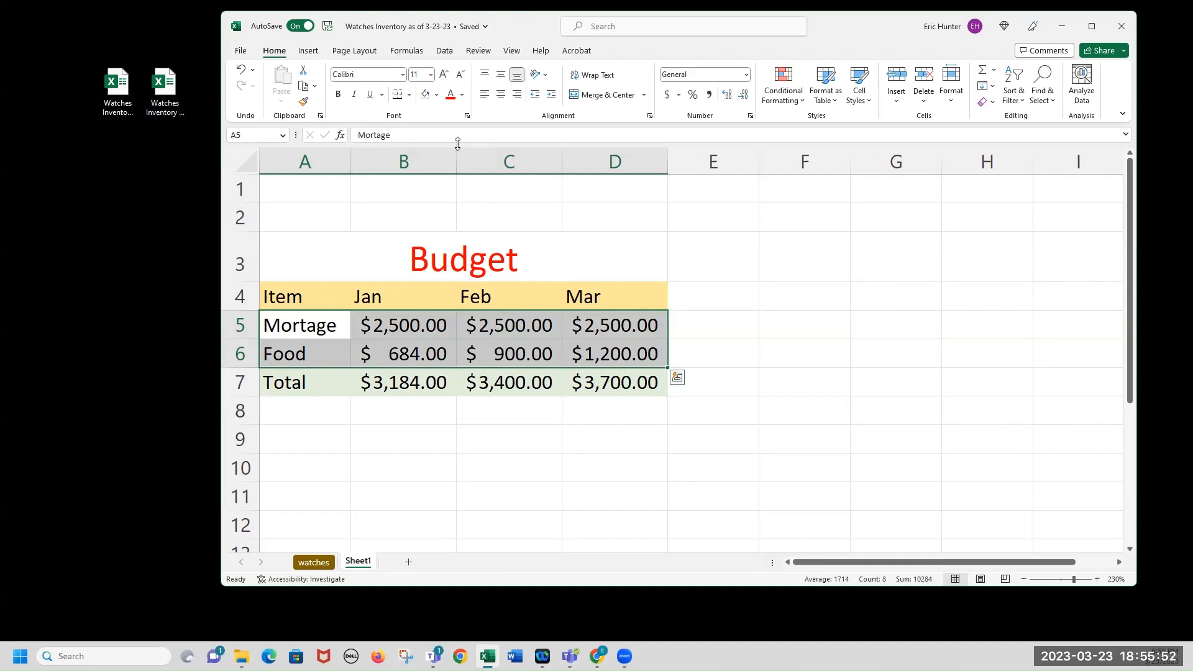
pyautogui.click(444, 52)
pyautogui.click(725, 86)
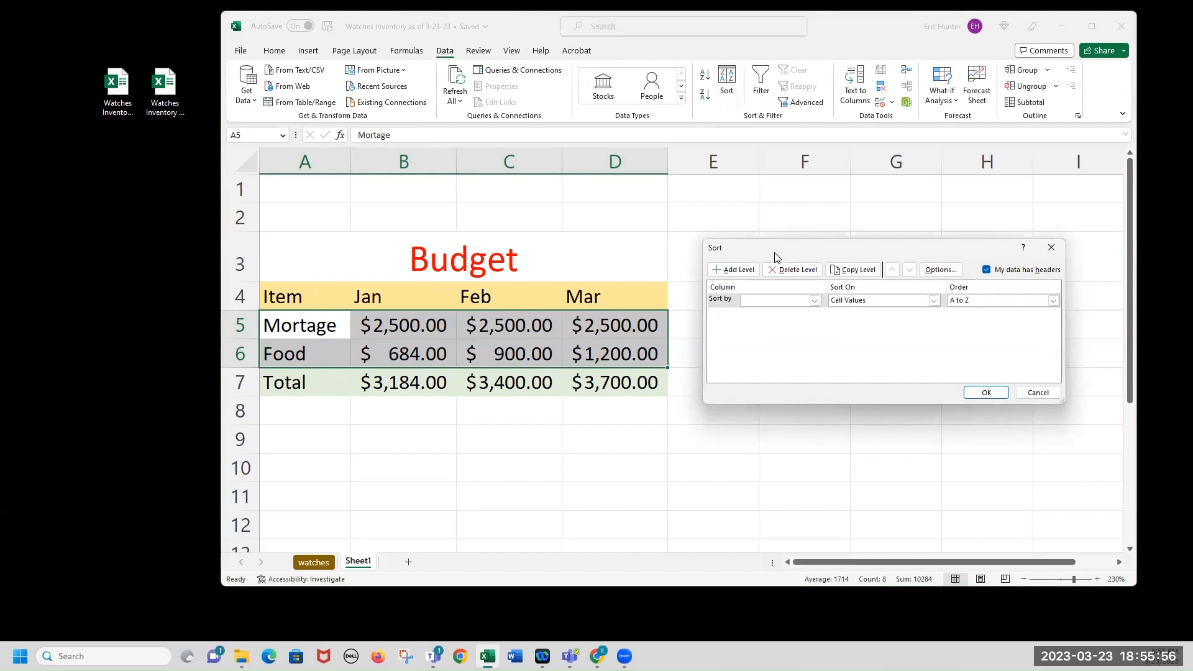
pyautogui.moveTo(775, 256); pyautogui.dragTo(613, 187)
pyautogui.click(652, 231)
pyautogui.click(592, 243)
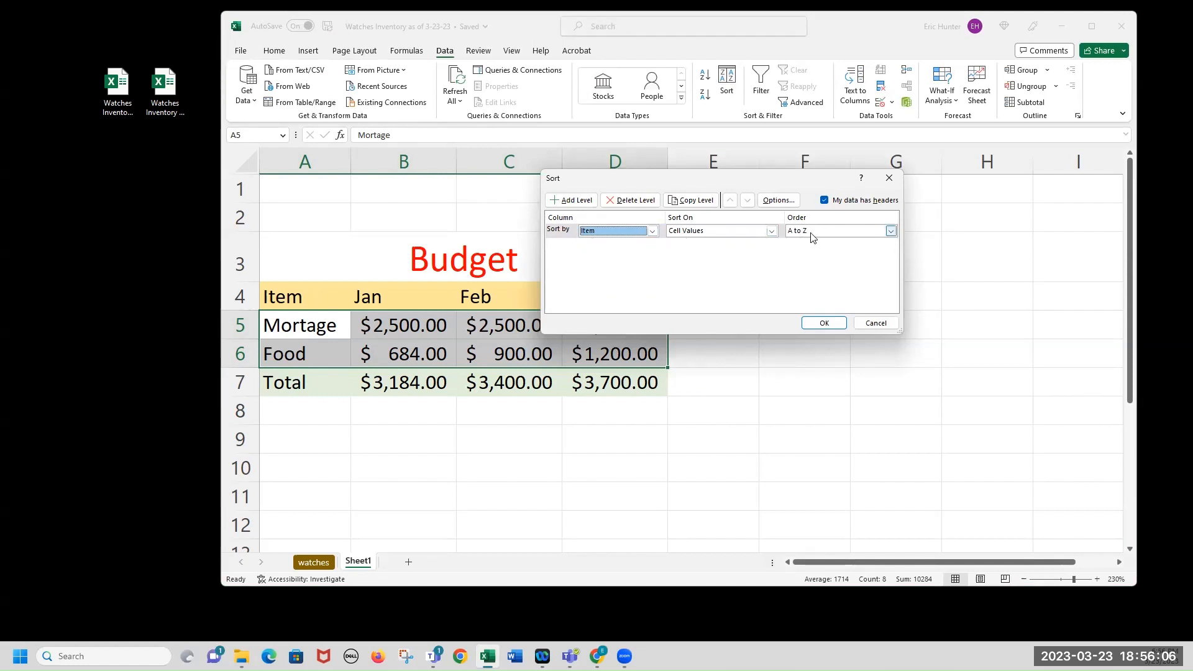
pyautogui.click(824, 322)
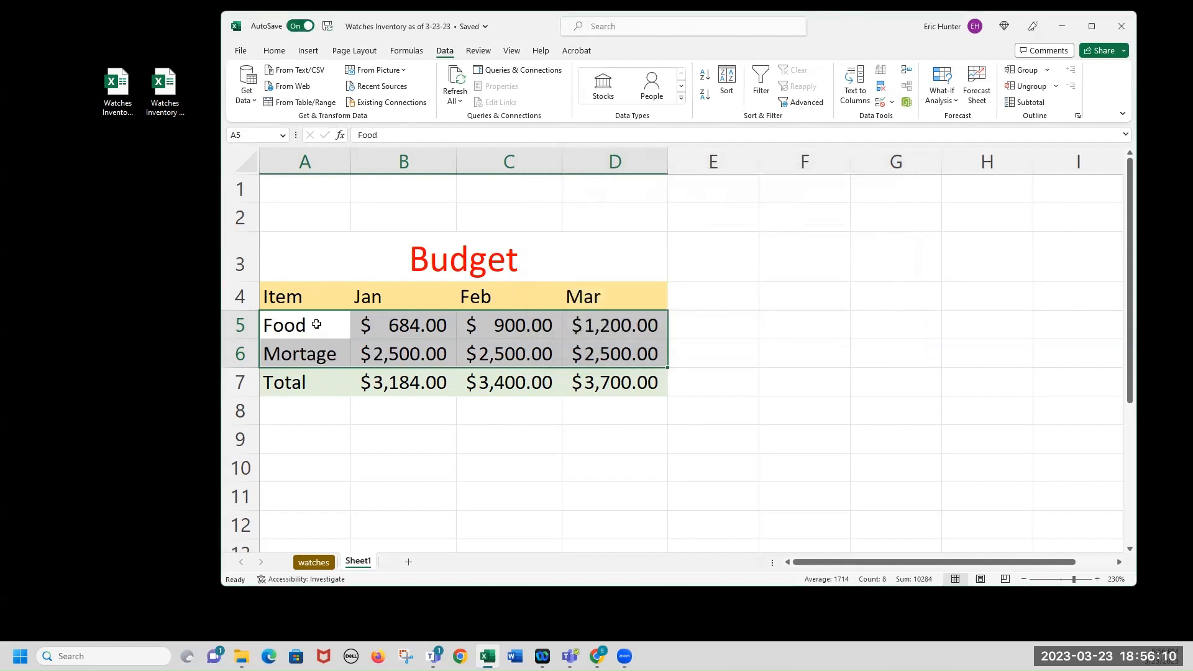
# - Check that the Food and Mortage amounts moved together with their row labels in the sort
pyautogui.moveTo(419, 324); pyautogui.dragTo(591, 325)
pyautogui.click(328, 356)
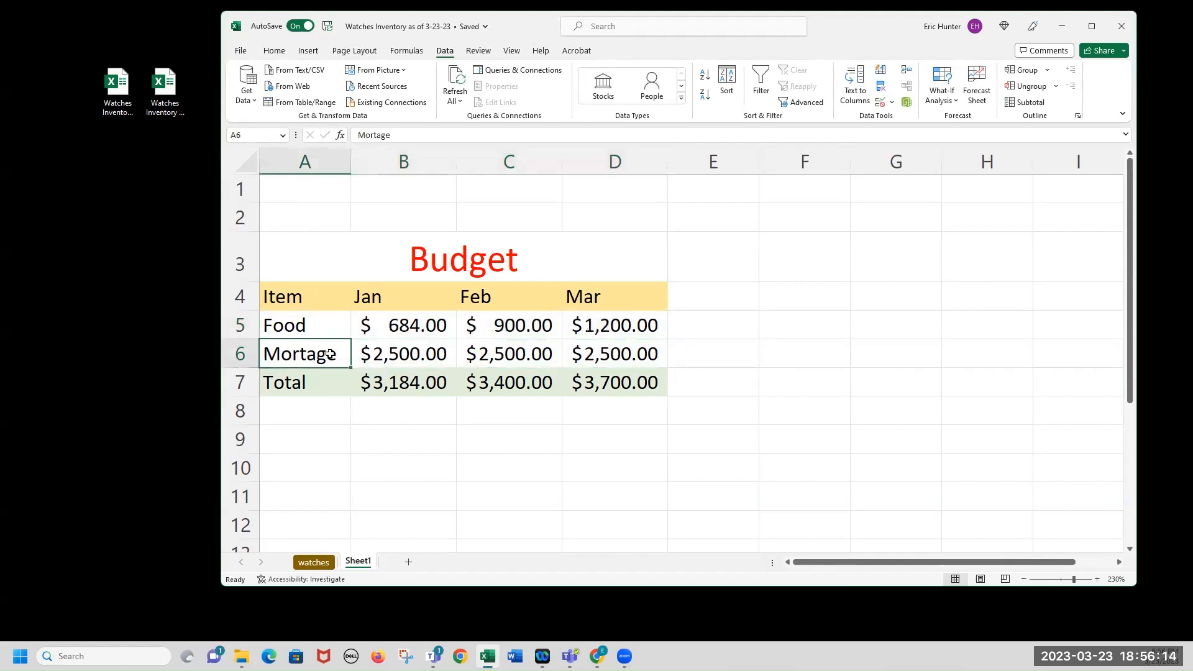
pyautogui.moveTo(382, 353); pyautogui.dragTo(591, 356)
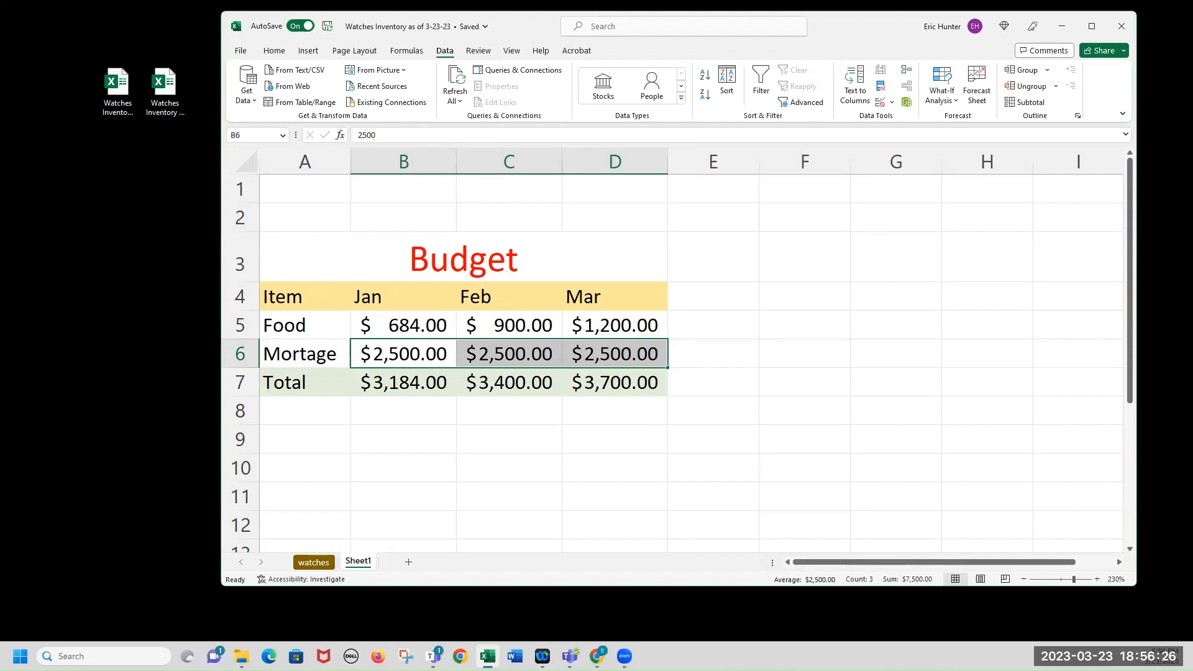
# - Save the workbook and look over the file options for saving a copy before returning to Sheet1
pyautogui.click(328, 28)
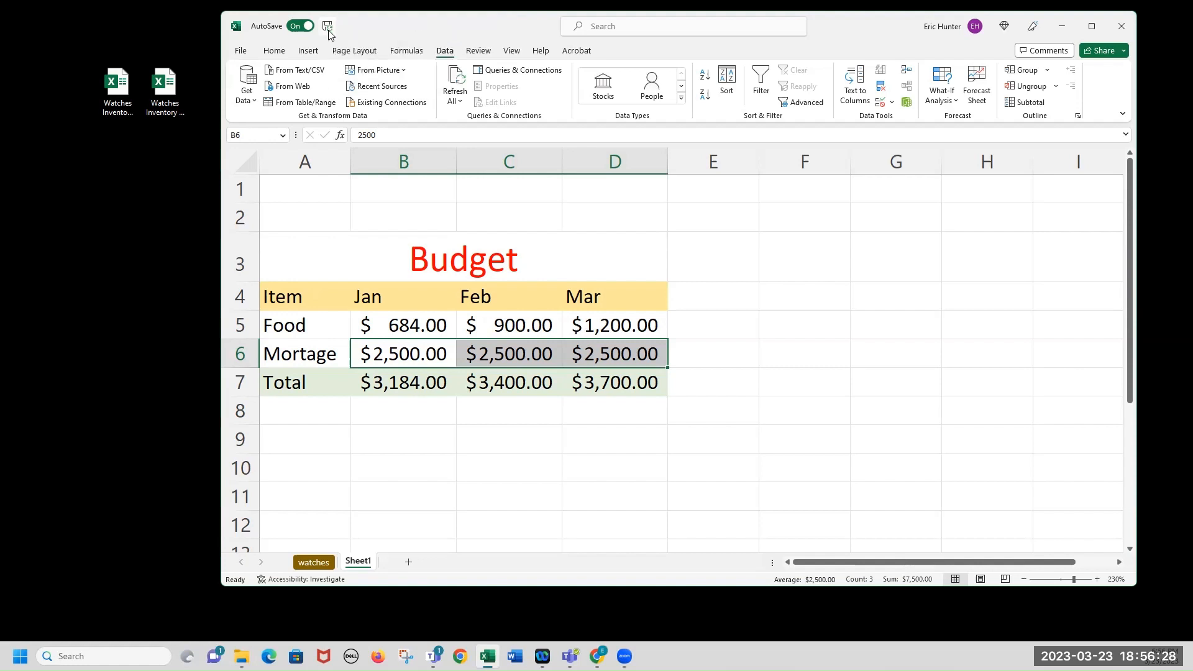
pyautogui.click(248, 51)
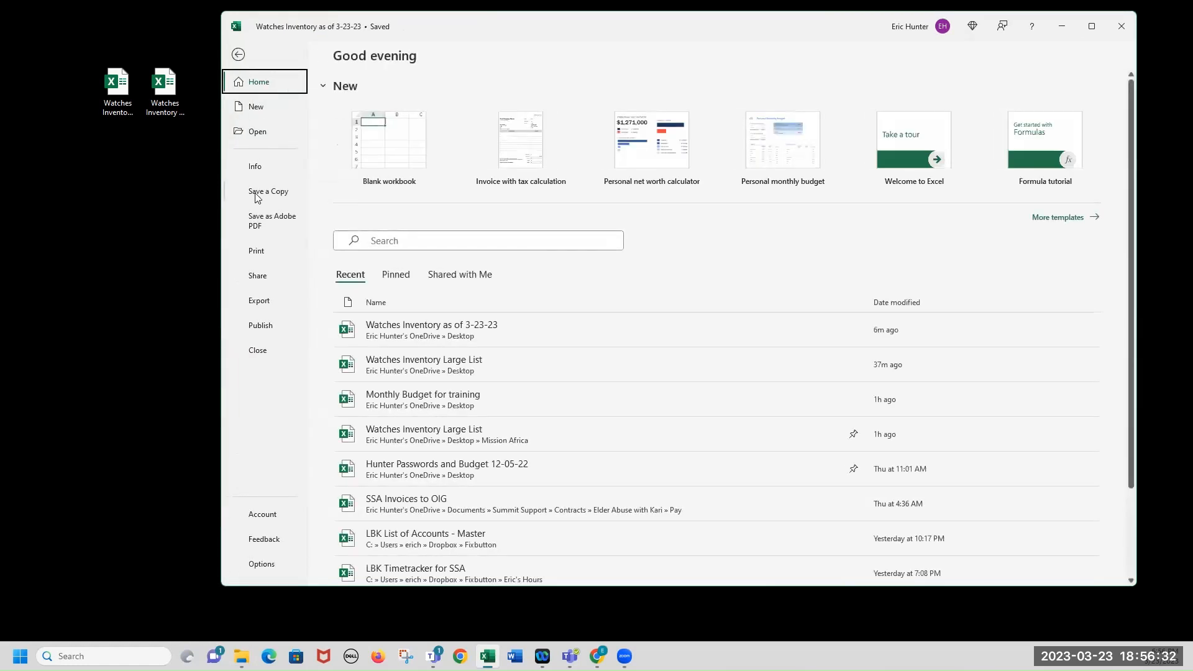
pyautogui.click(239, 56)
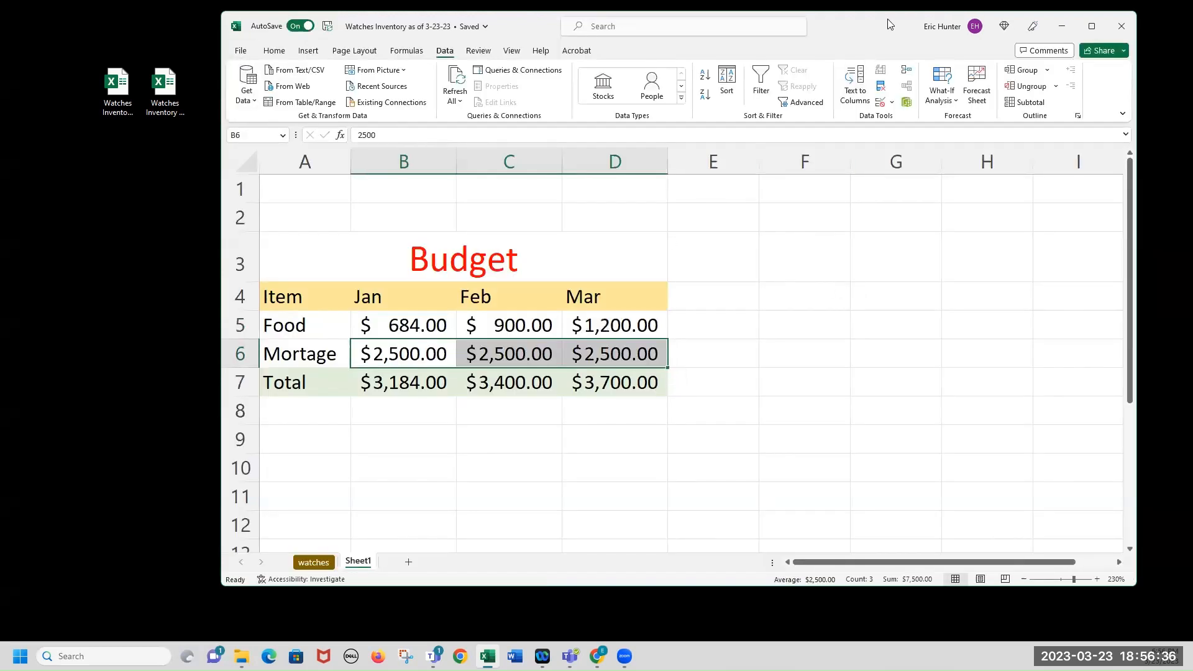
# - Add three blank worksheets after Sheet1 in the workbook
pyautogui.moveTo(876, 21); pyautogui.dragTo(741, 28)
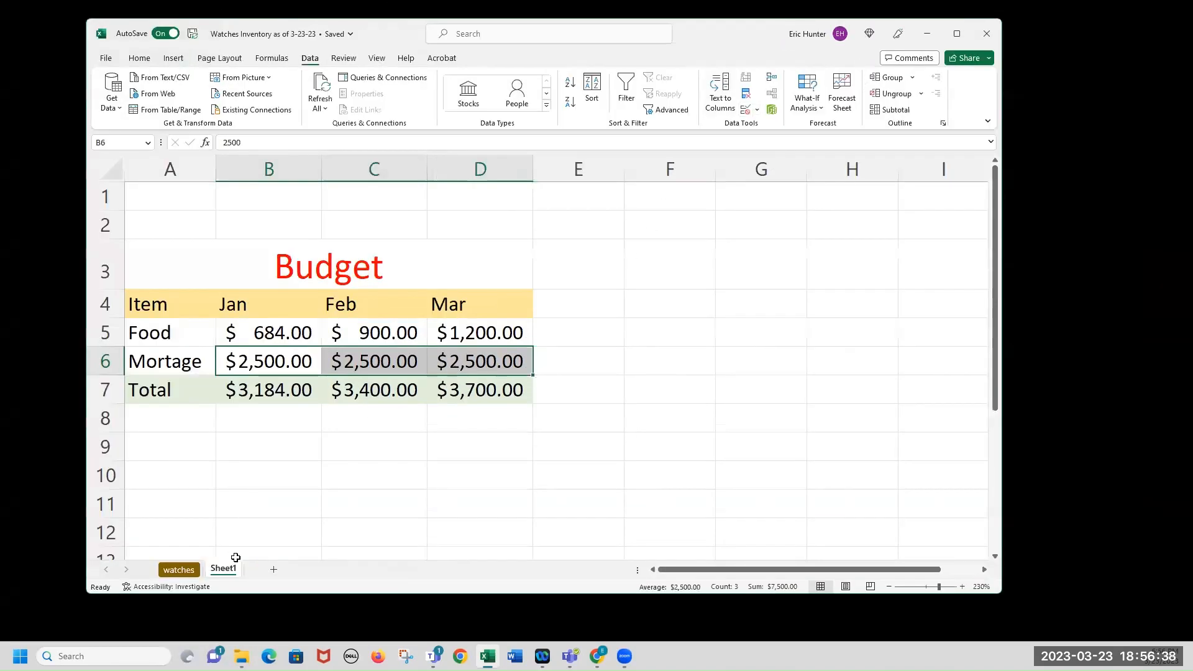
pyautogui.click(273, 570)
pyautogui.click(315, 569)
pyautogui.click(358, 569)
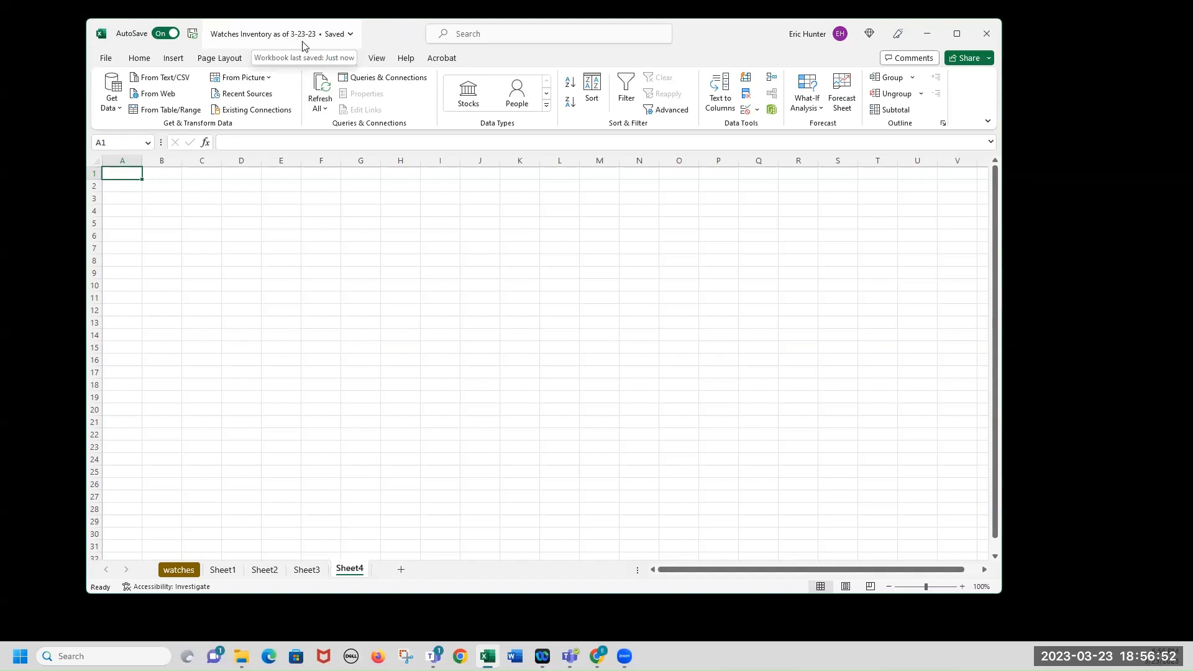
# - Return to the watches sheet and close the workbook
pyautogui.click(179, 569)
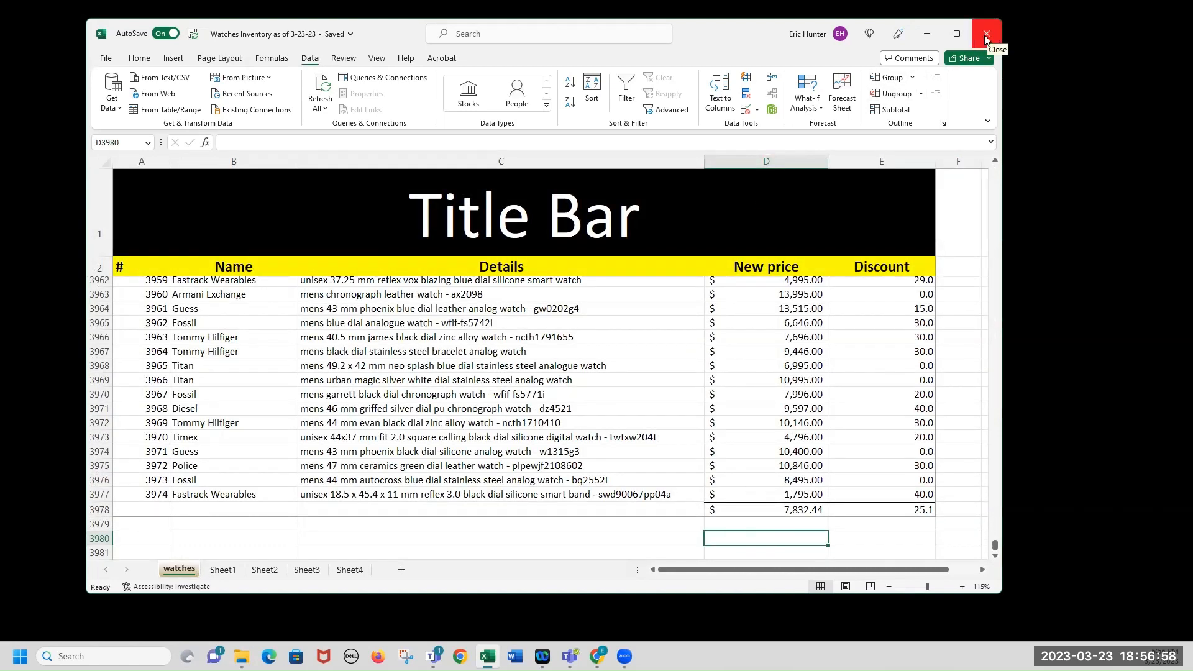
pyautogui.click(986, 37)
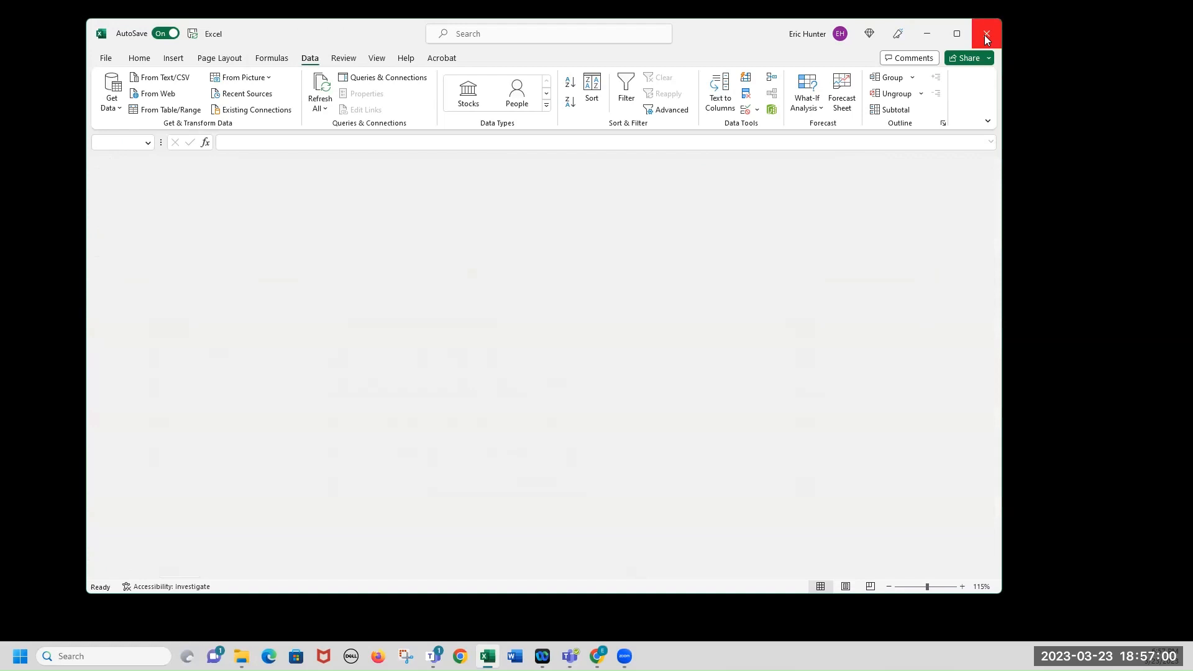